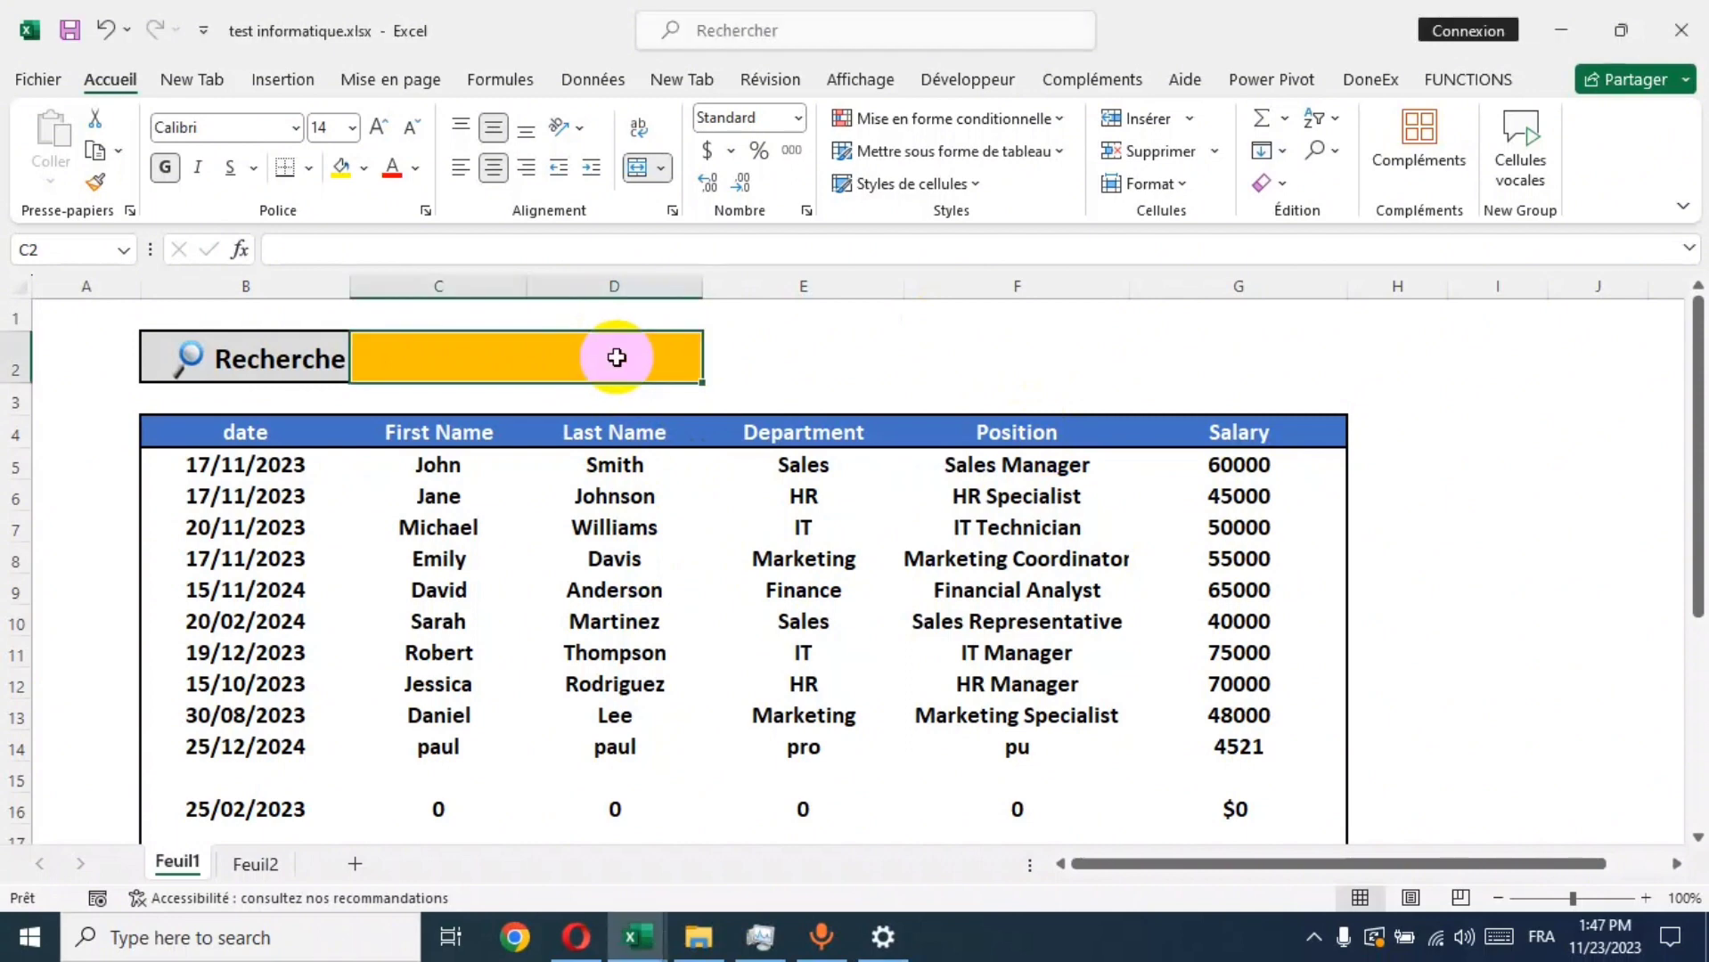
Step: Search the employee records for 20 using the merged Recherche cell C2
double_click(619, 358)
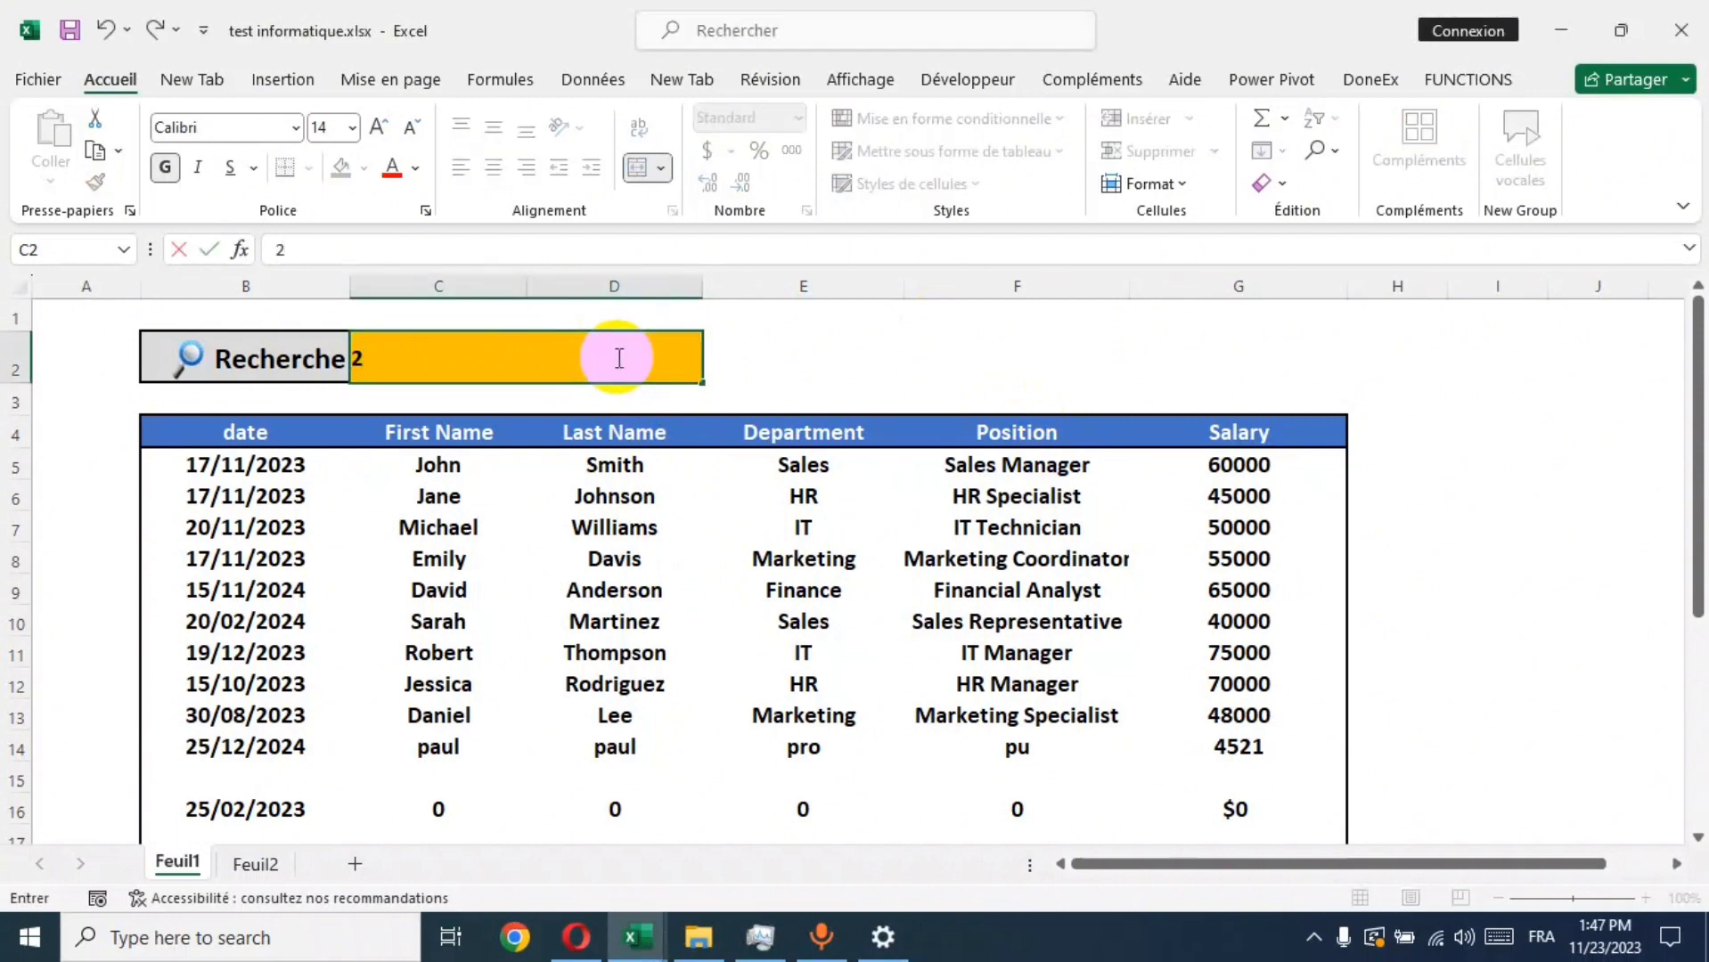
text(20)
key(Return)
click(610, 355)
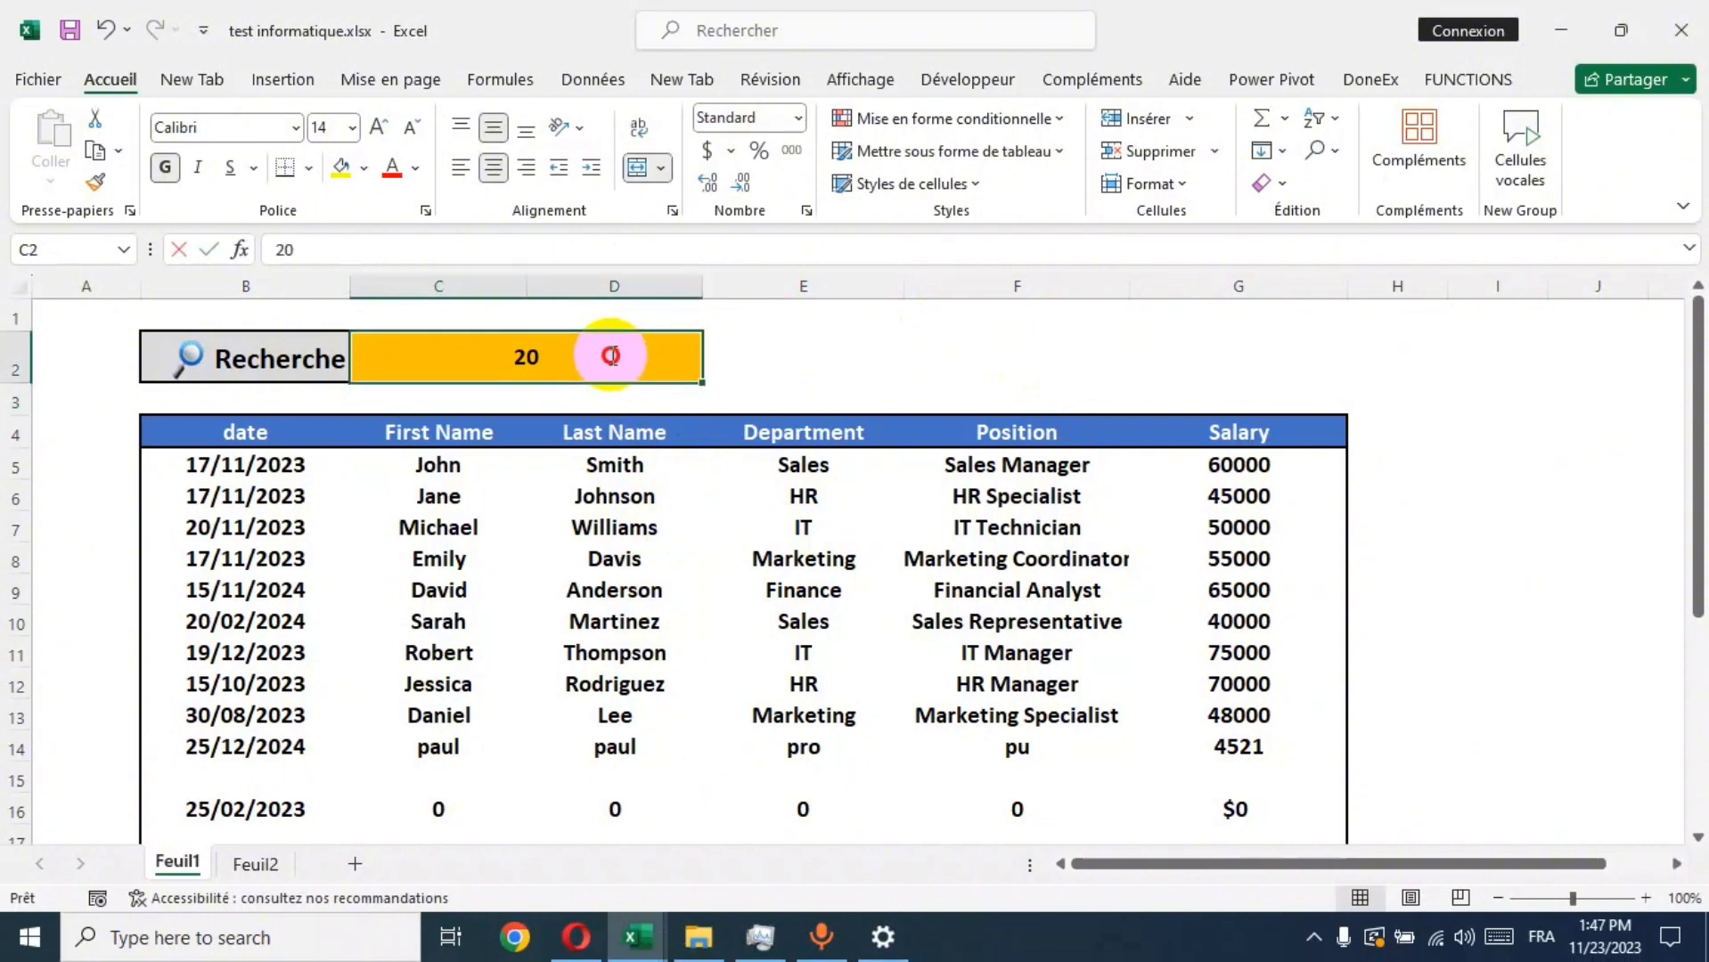
Step: Search the employee records for the year 2024 in the Recherche cell
double_click(613, 355)
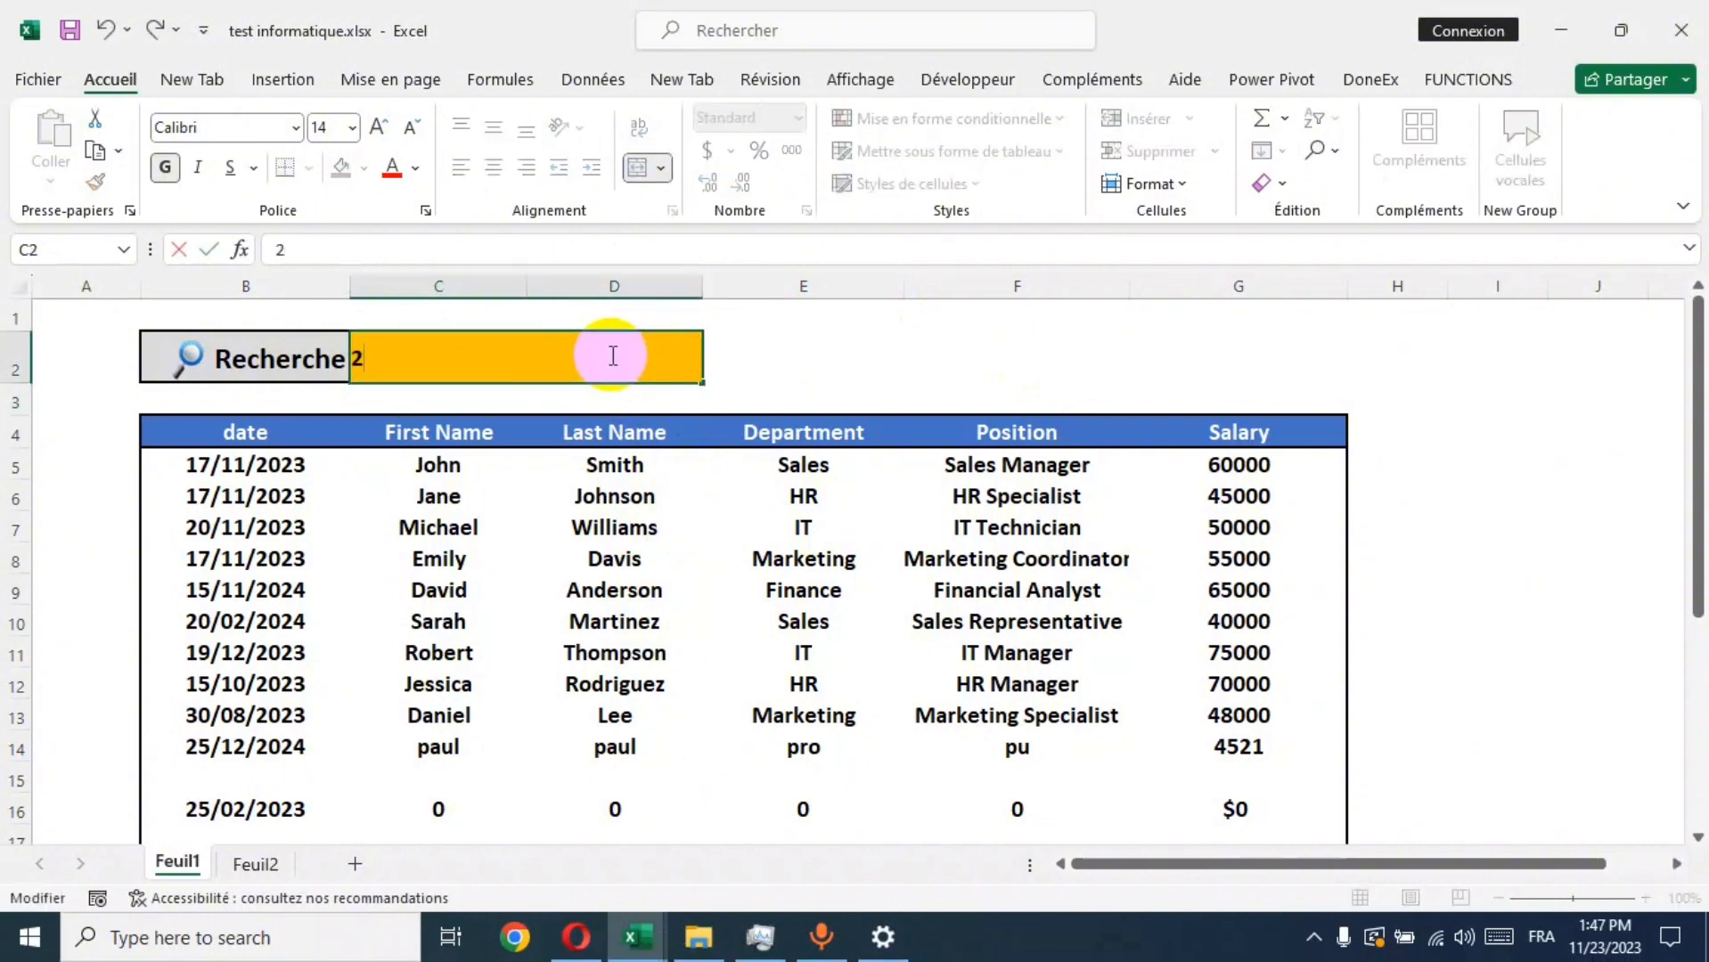
text(24)
key(Return)
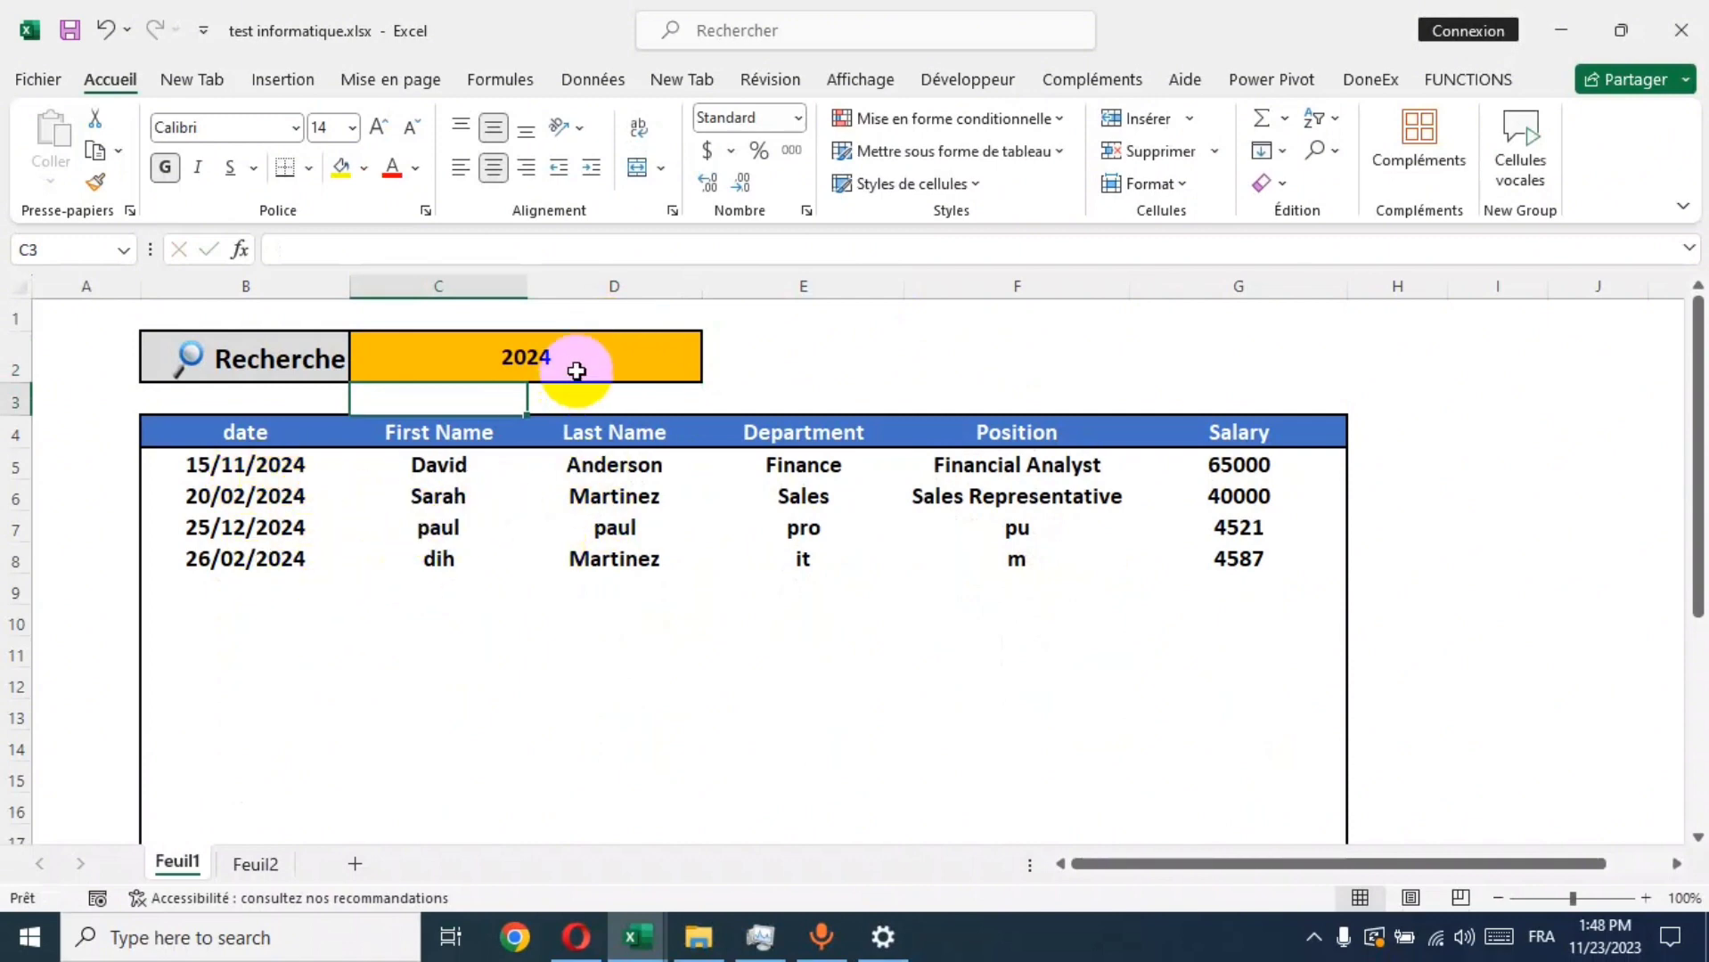
Step: Search the records for the year 2020 and check the source data table on Feuil2
double_click(584, 360)
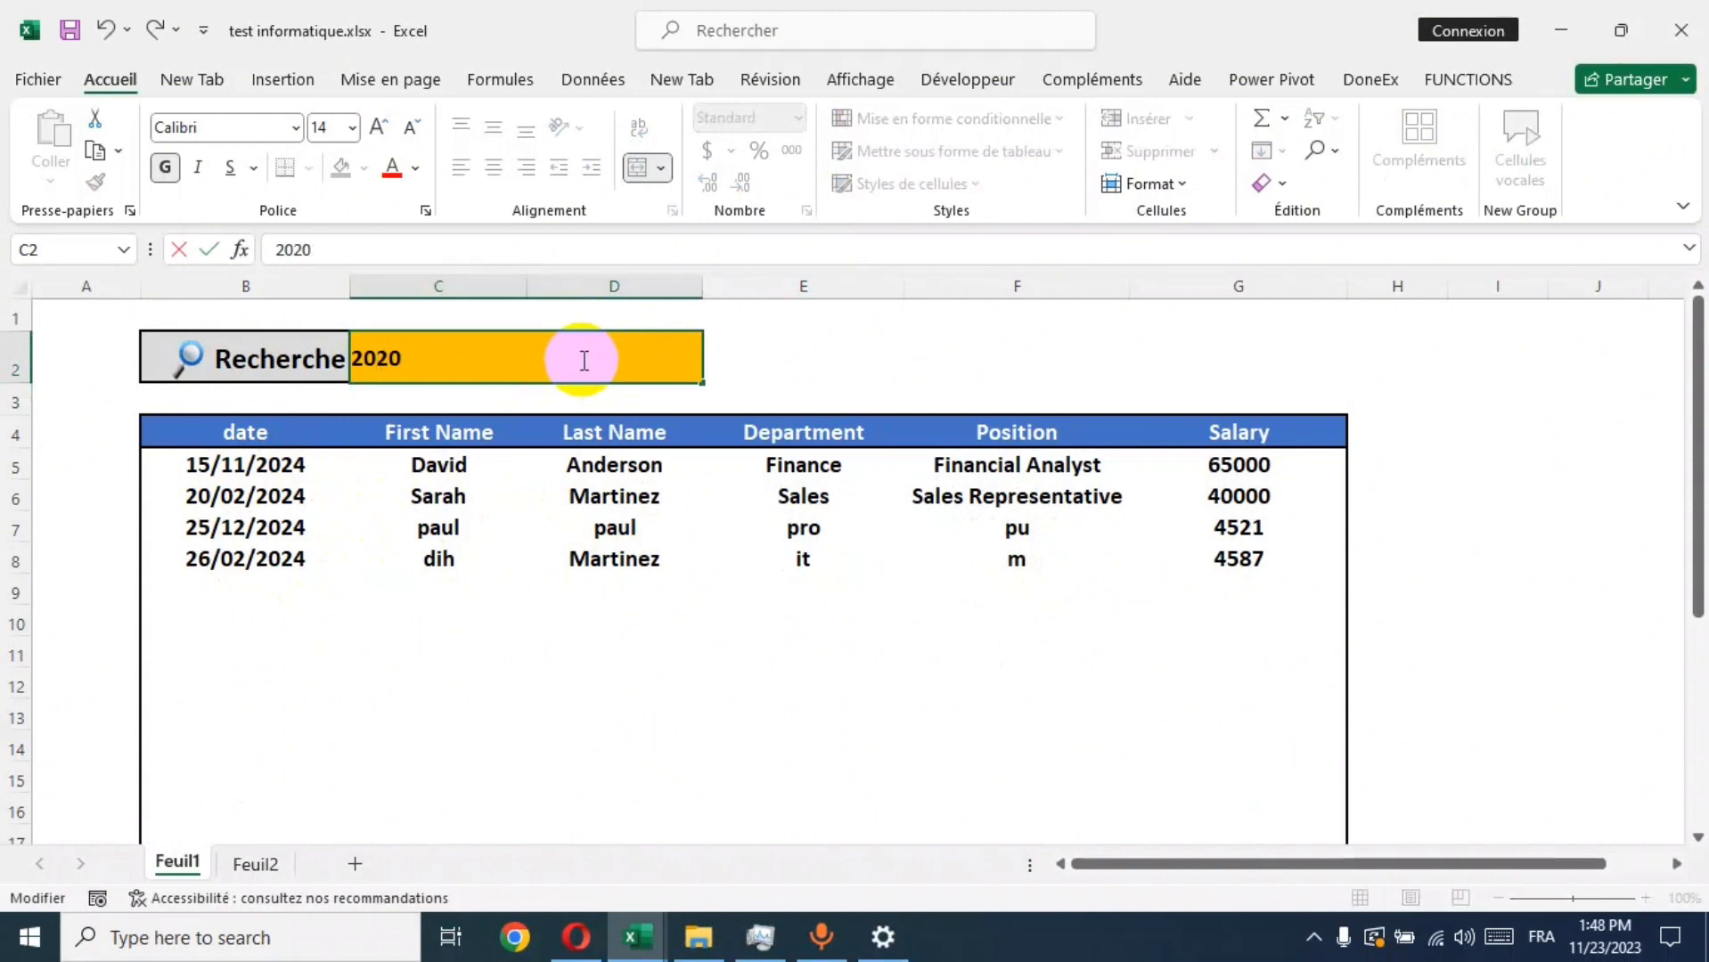
key(Return)
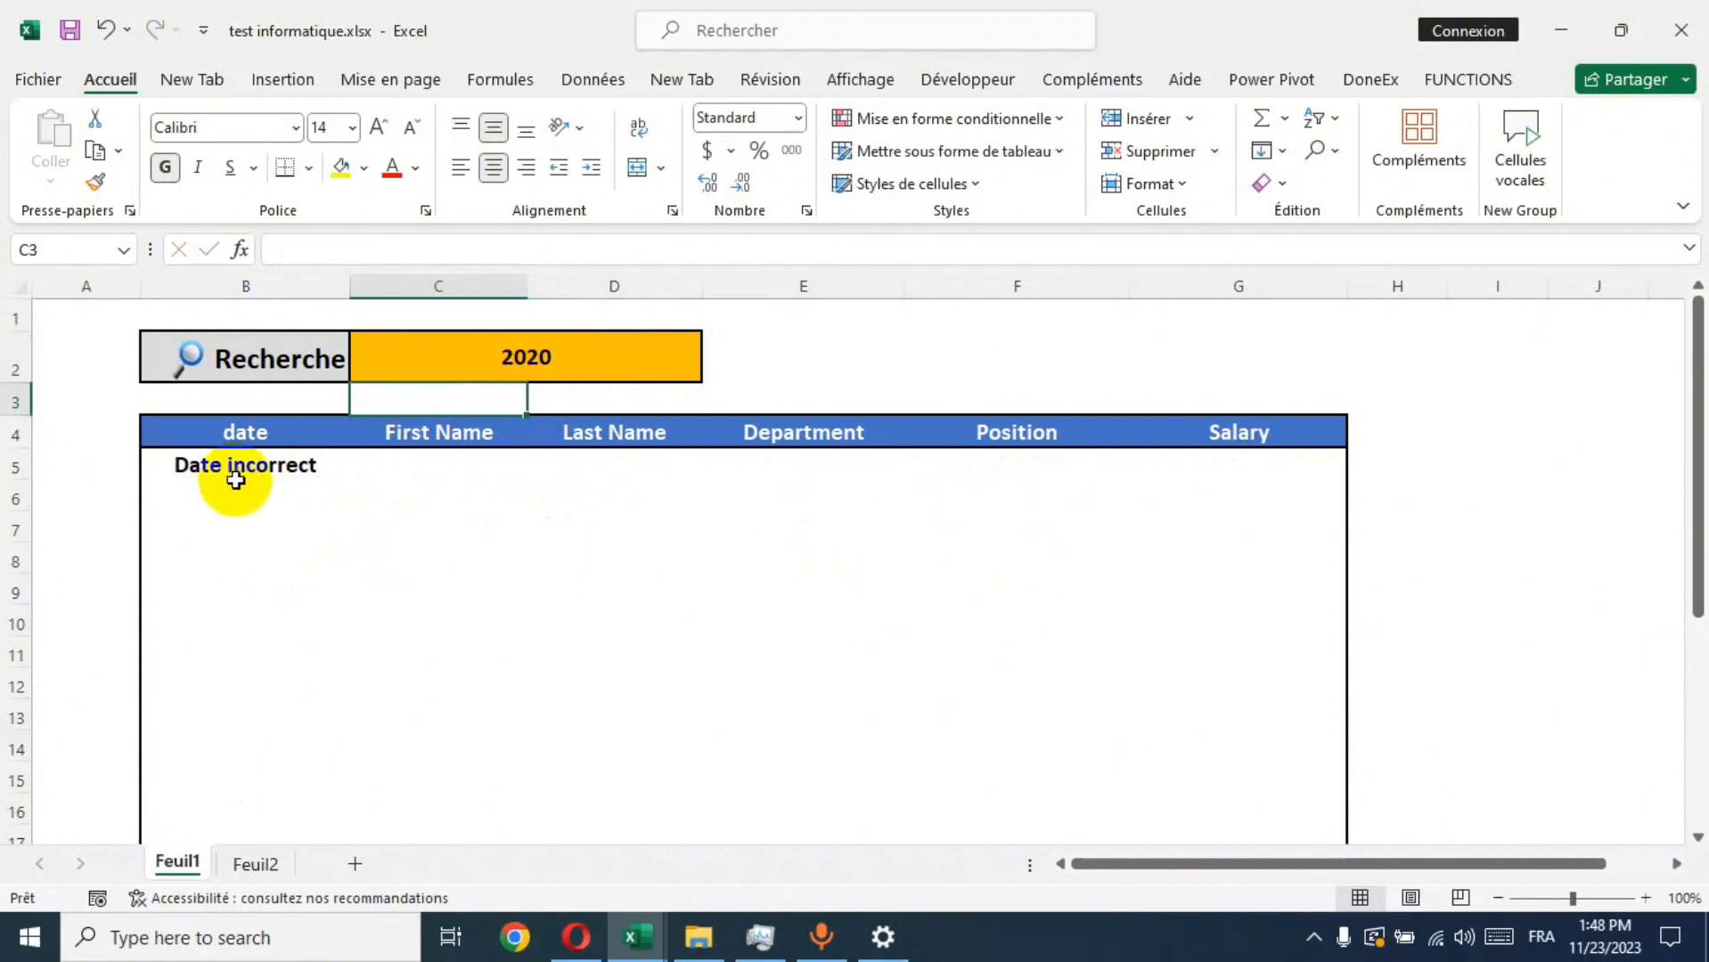
click(253, 862)
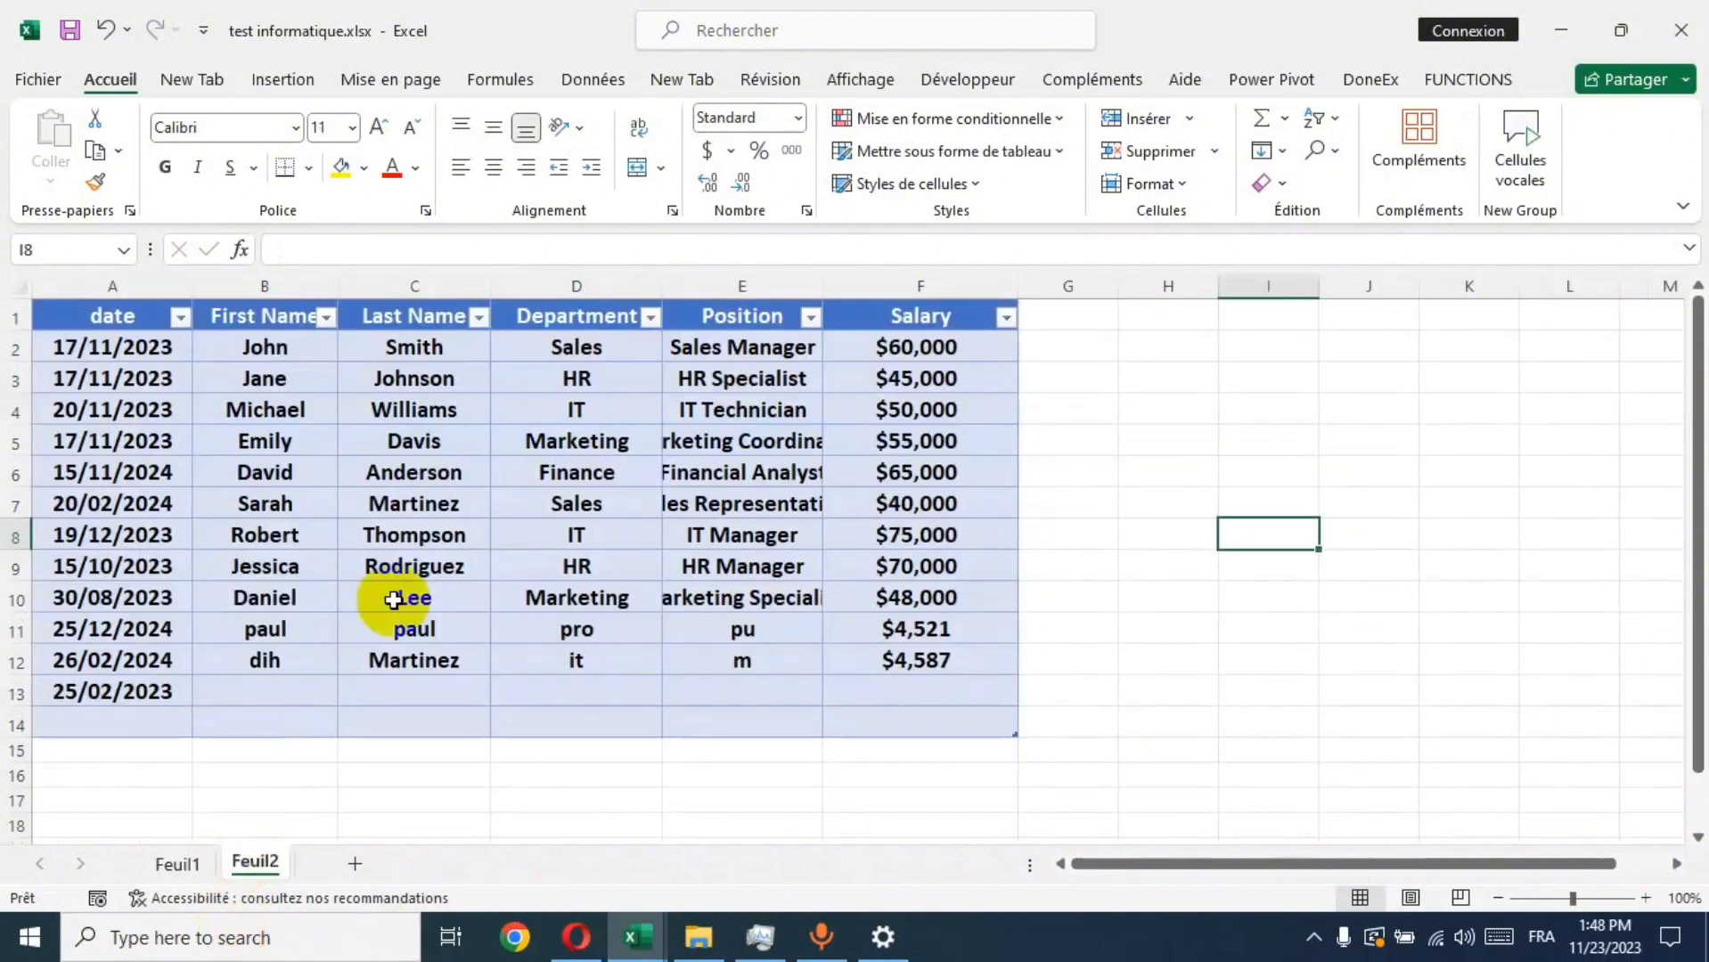
click(178, 862)
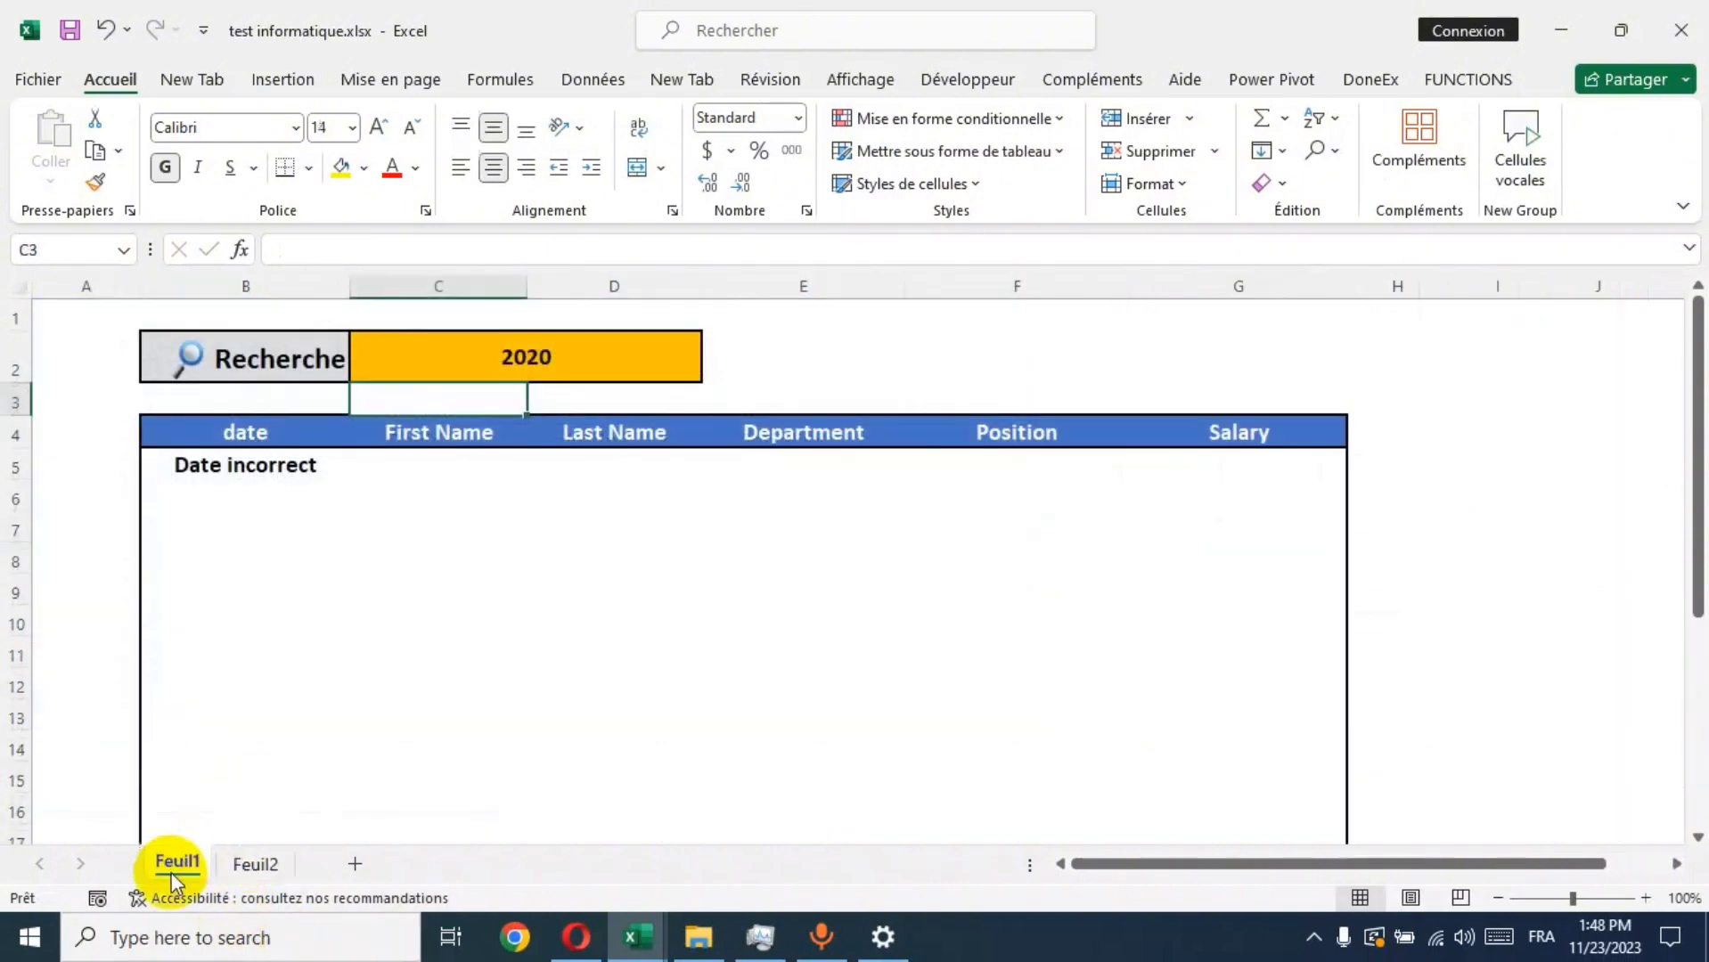
Step: Close the workbook test informatique.xlsx without saving its changes
click(712, 536)
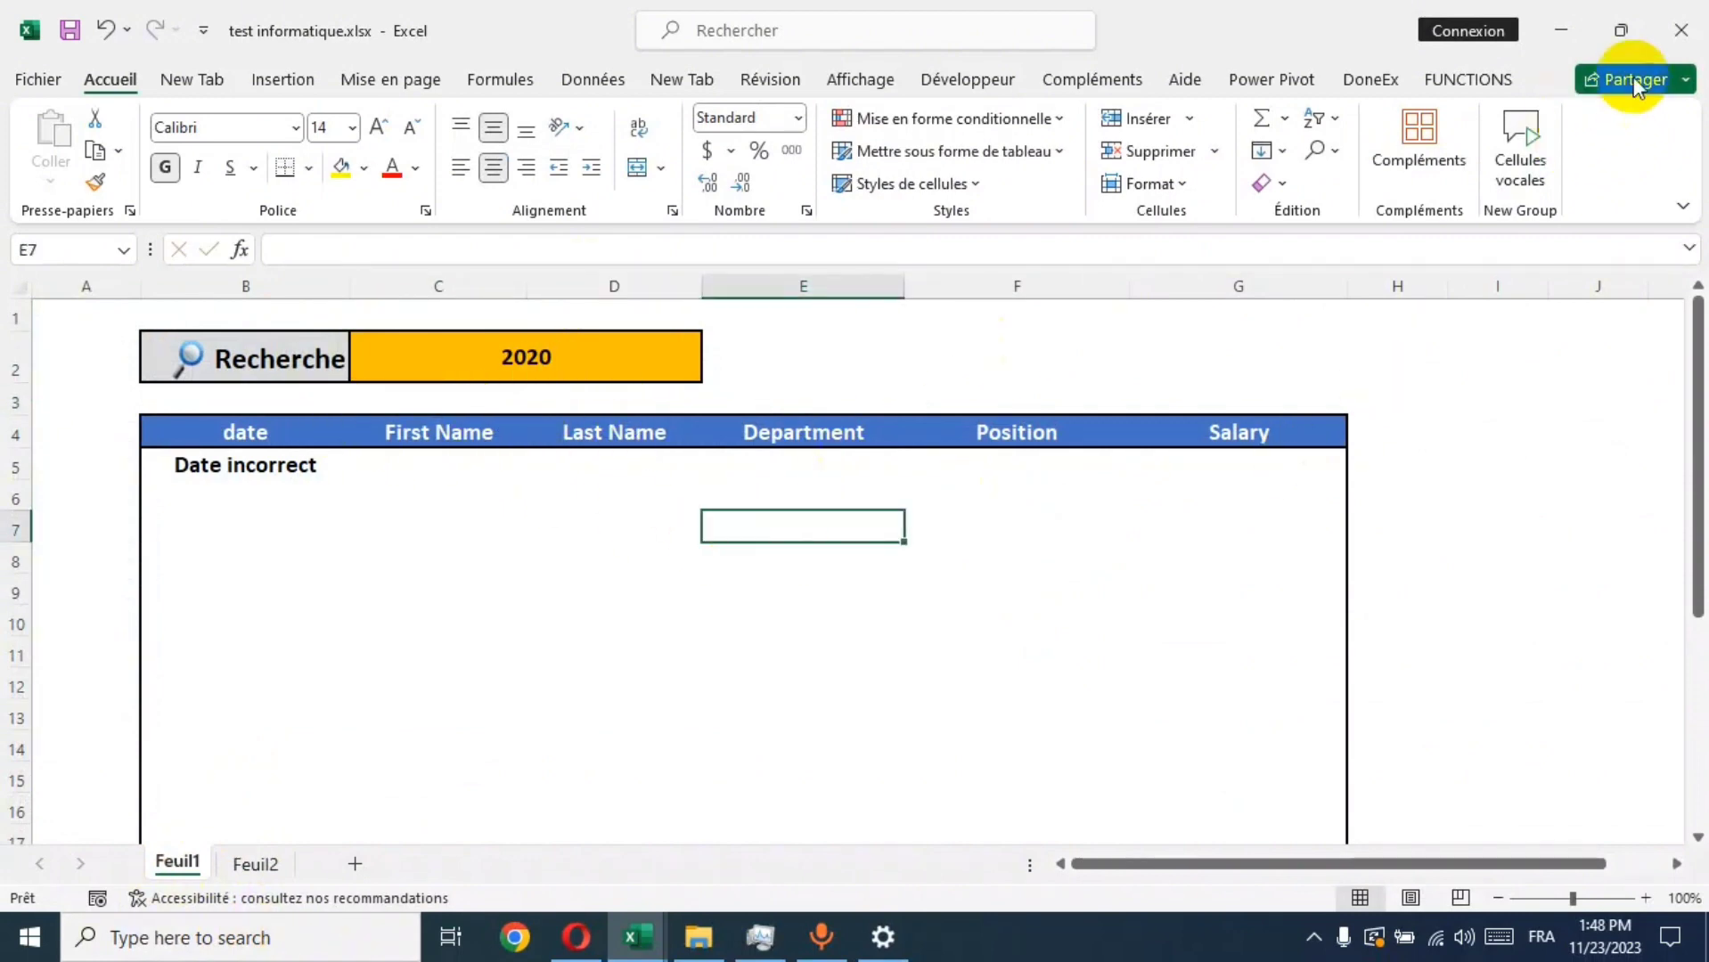
click(1678, 40)
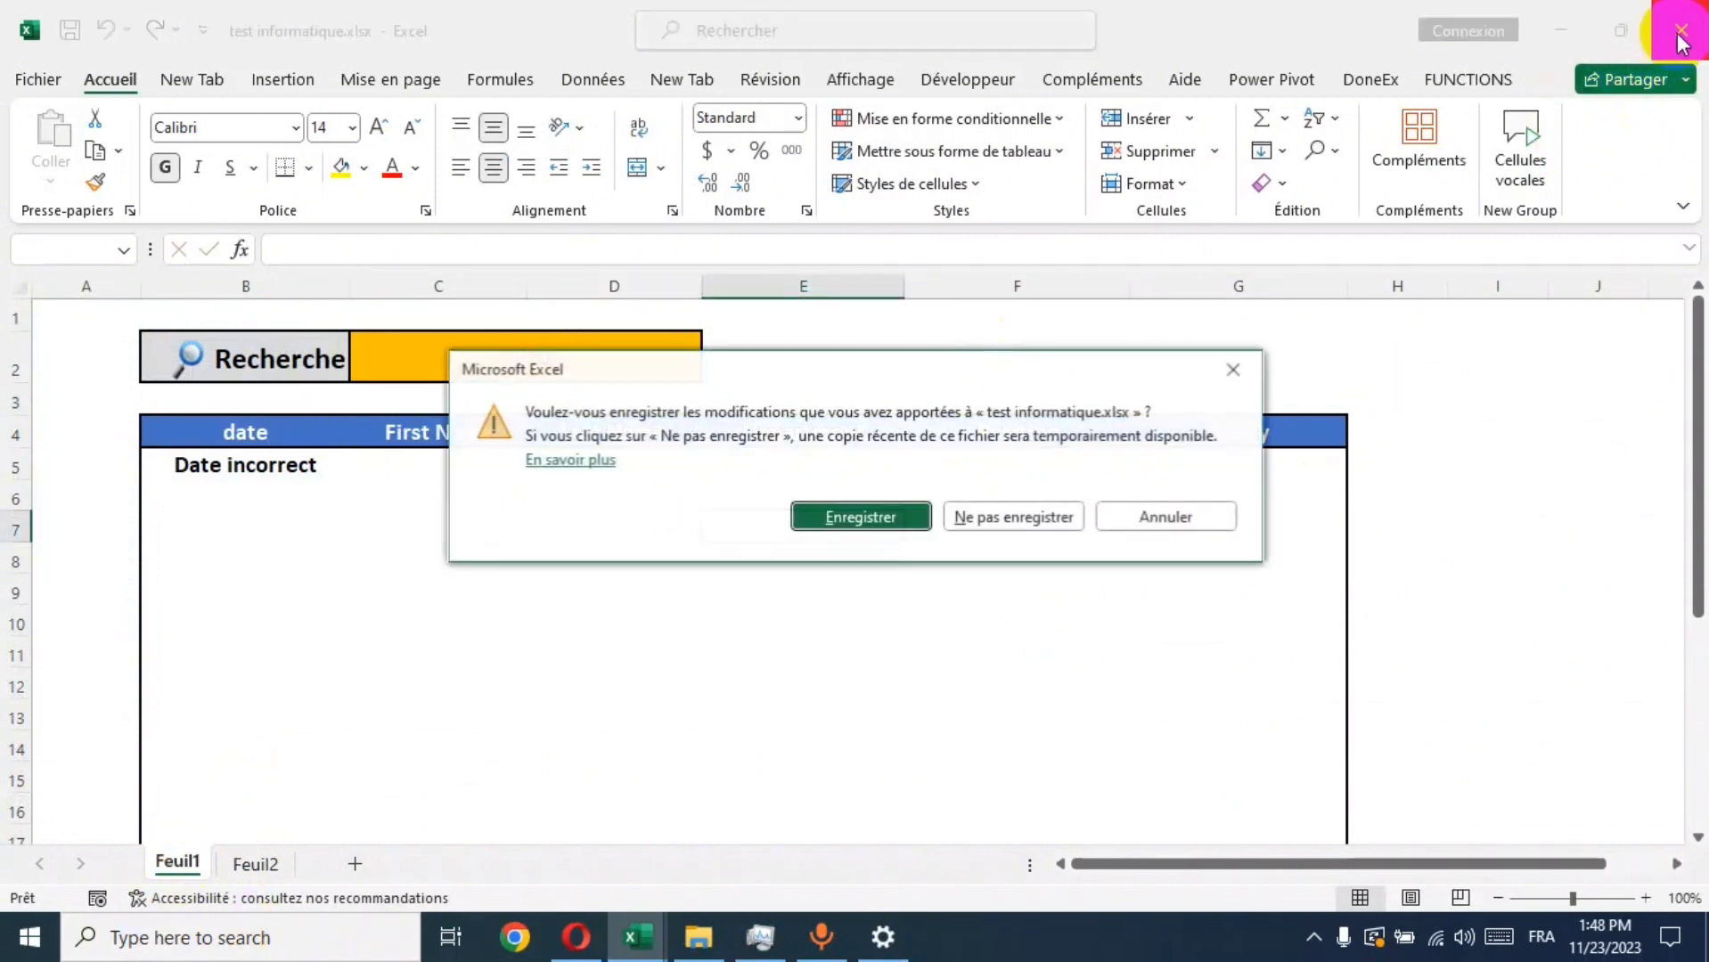
click(1022, 517)
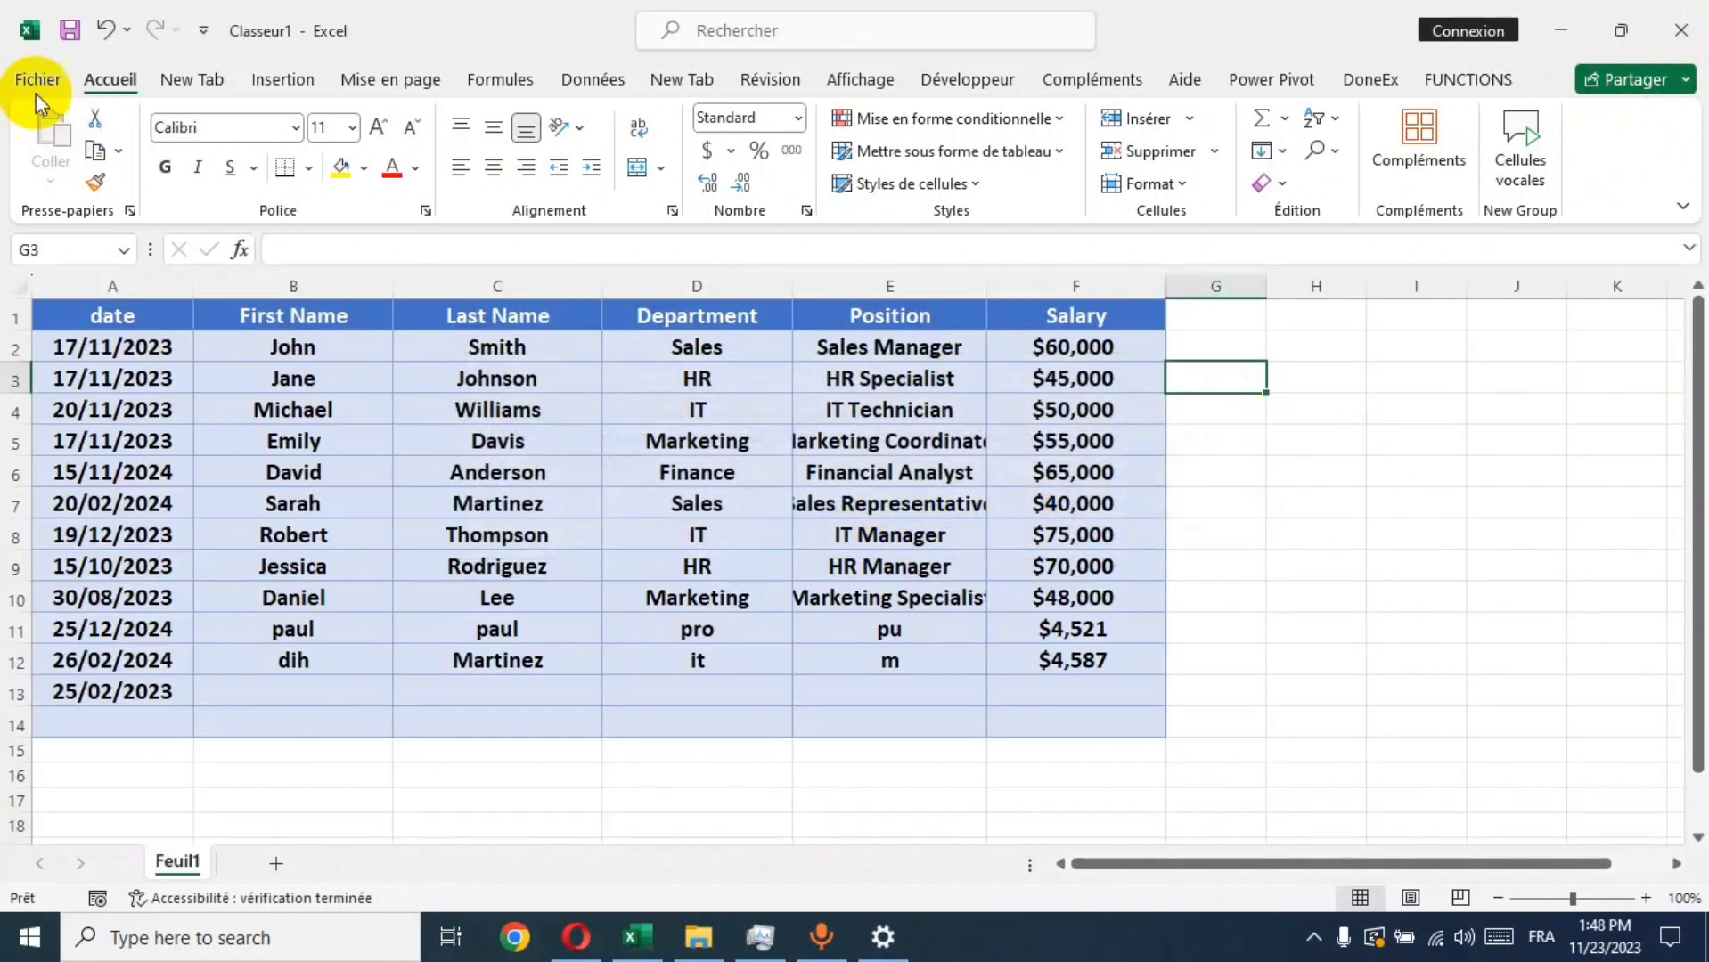
Step: Convert the employee data range $A$1:$F$13 into a table with headers and check its table name
click(1351, 484)
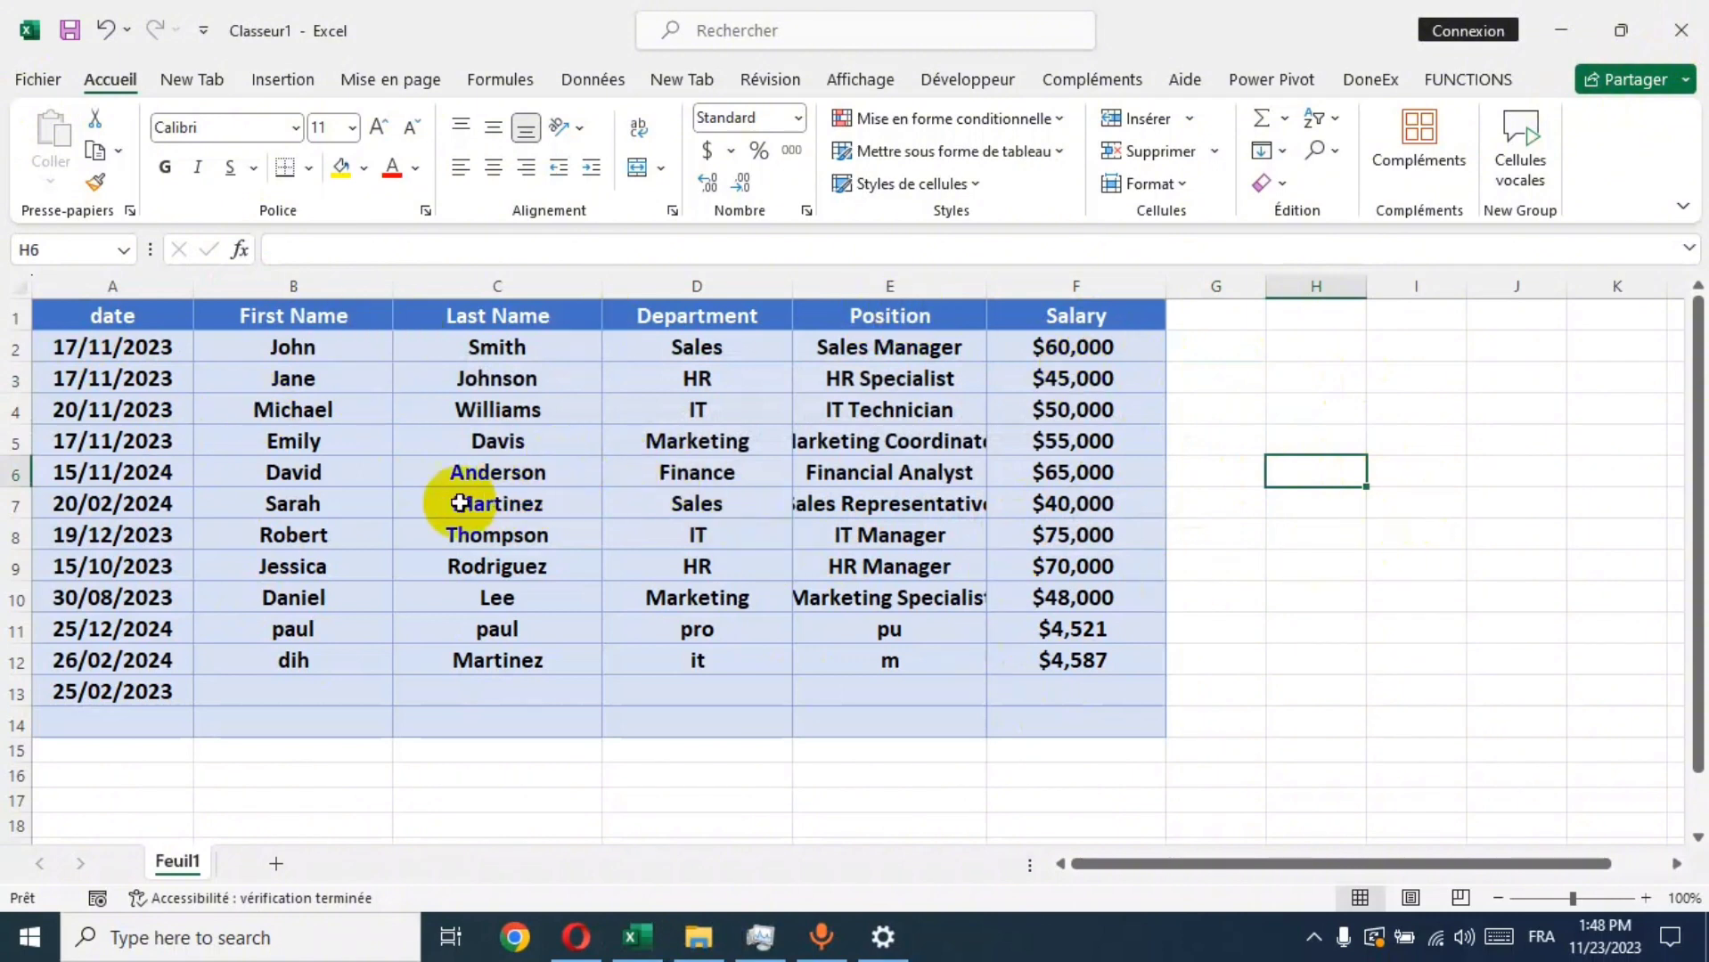
click(547, 462)
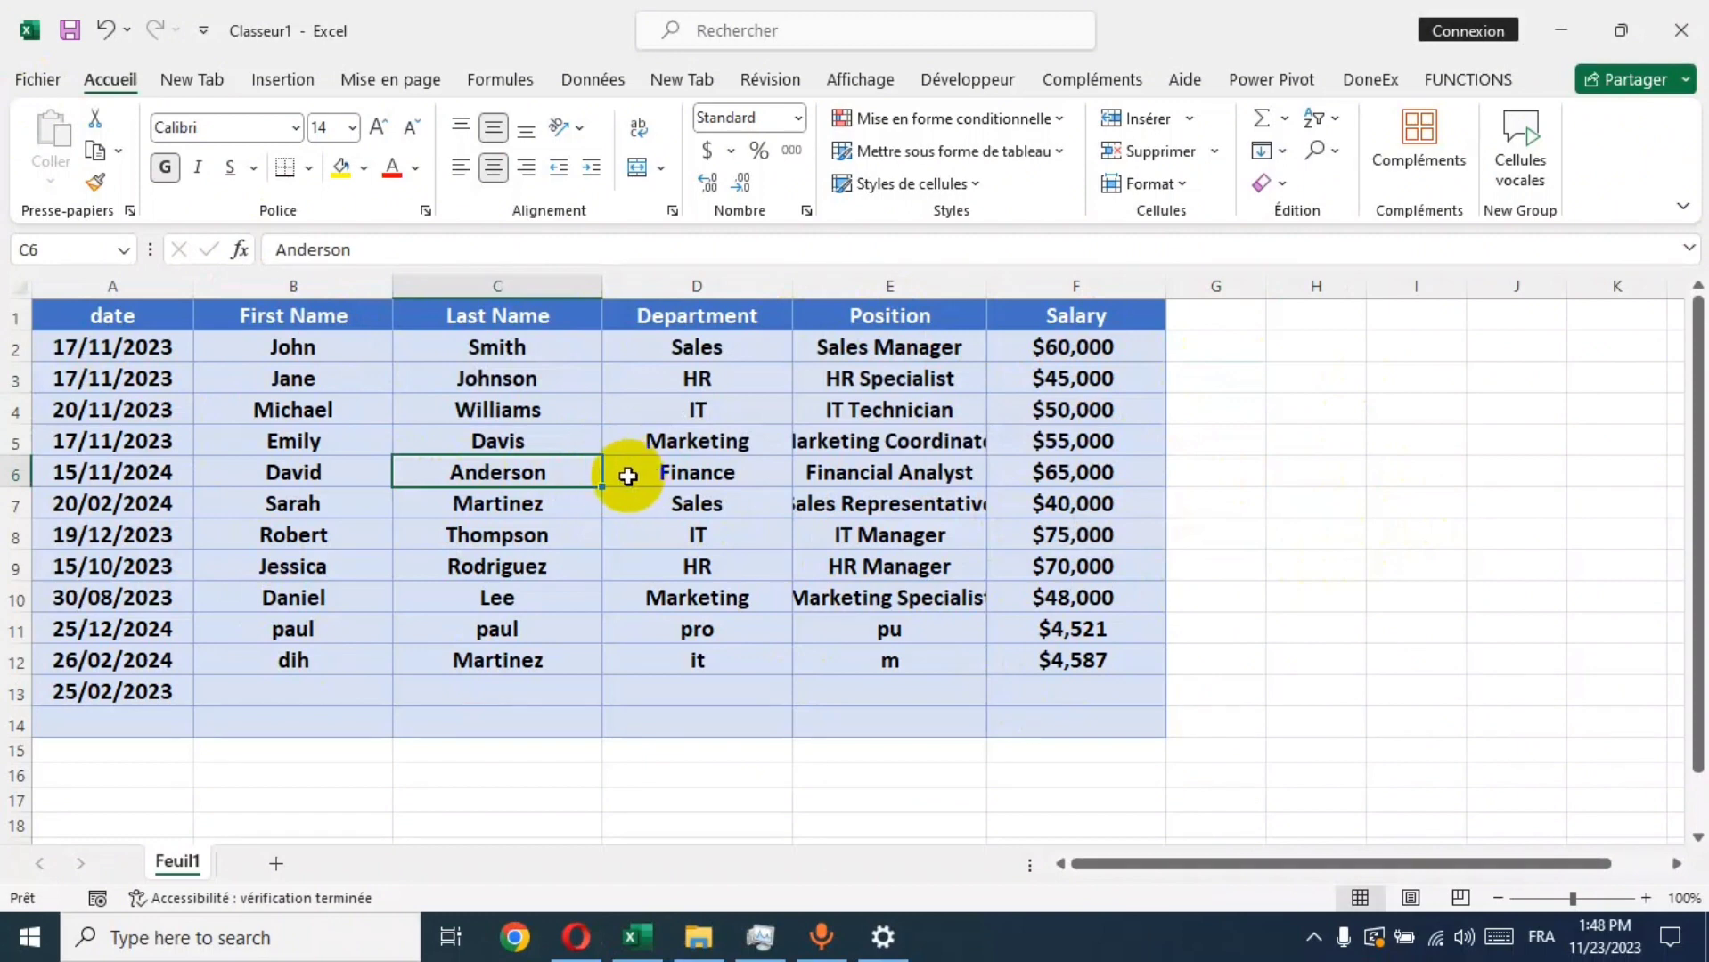
key(ctrl+l)
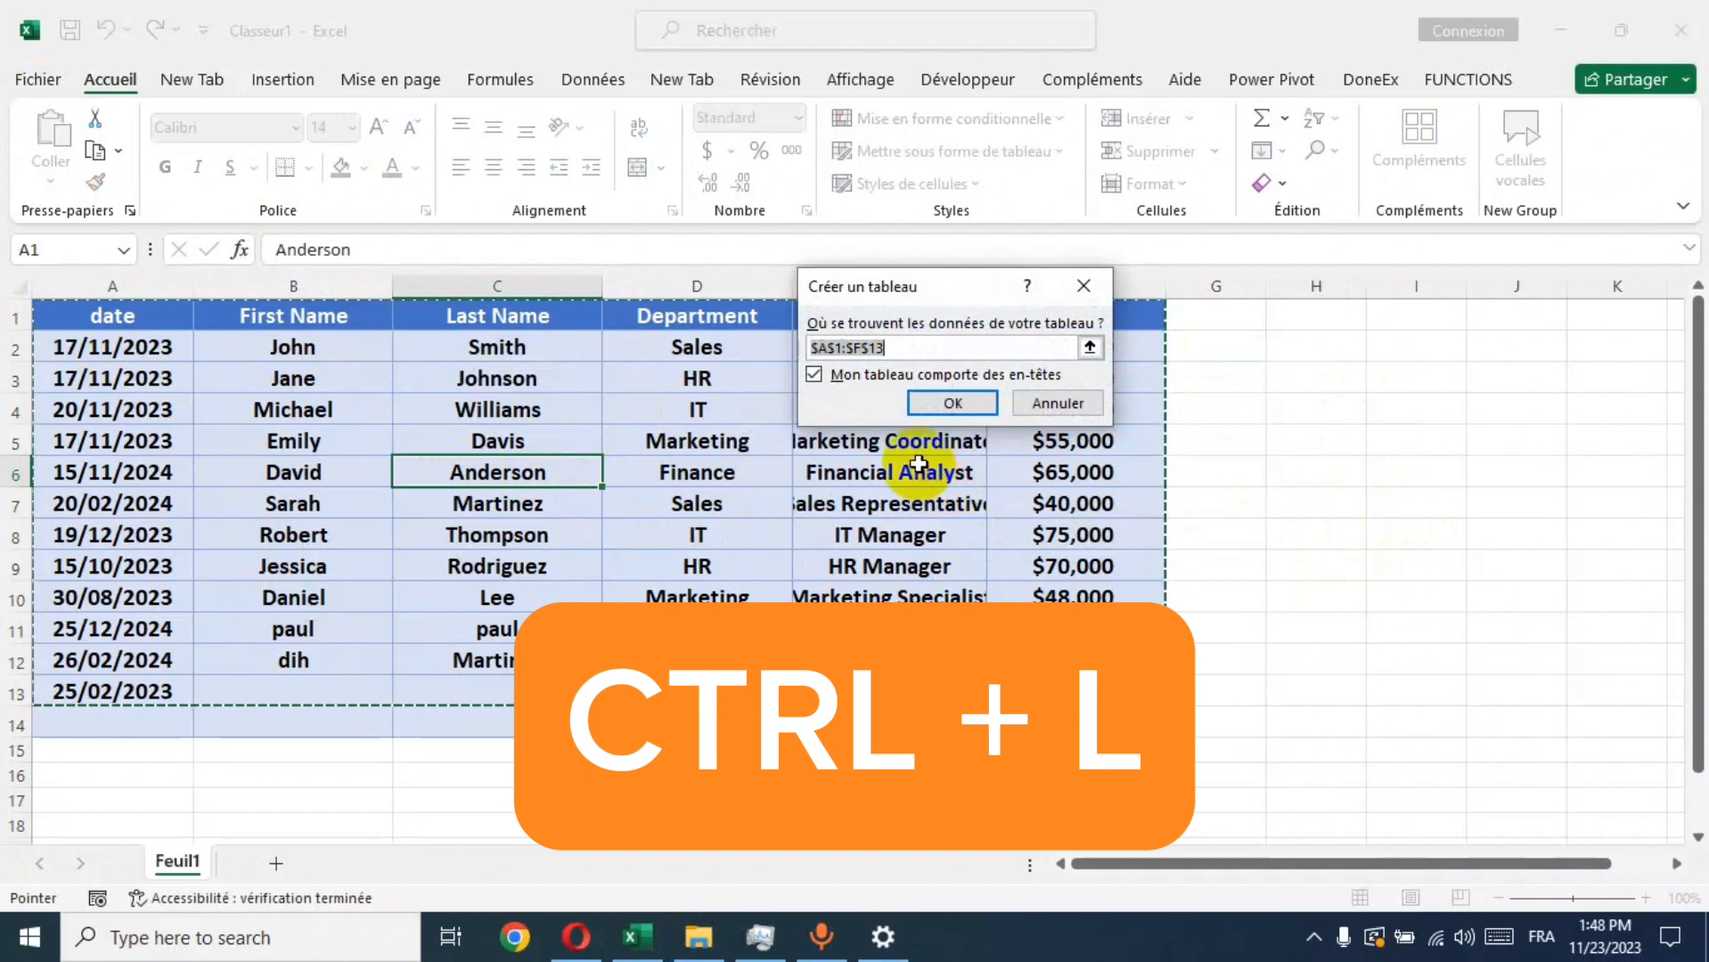
click(958, 398)
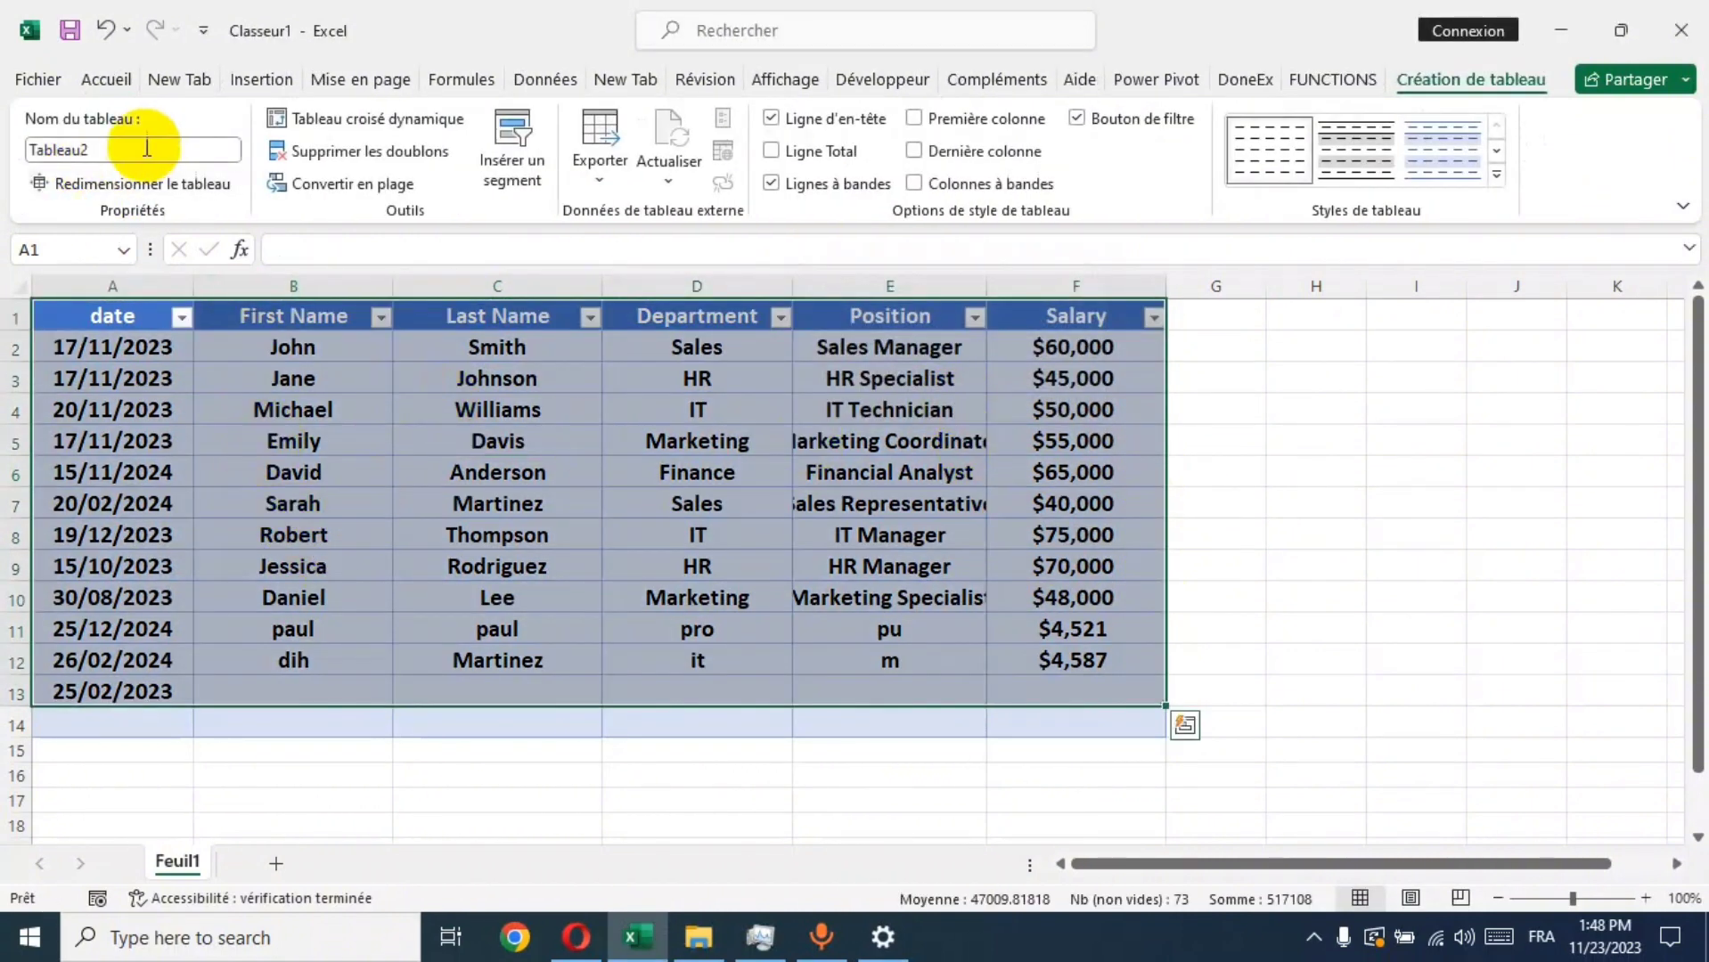
drag(147, 148, 53, 152)
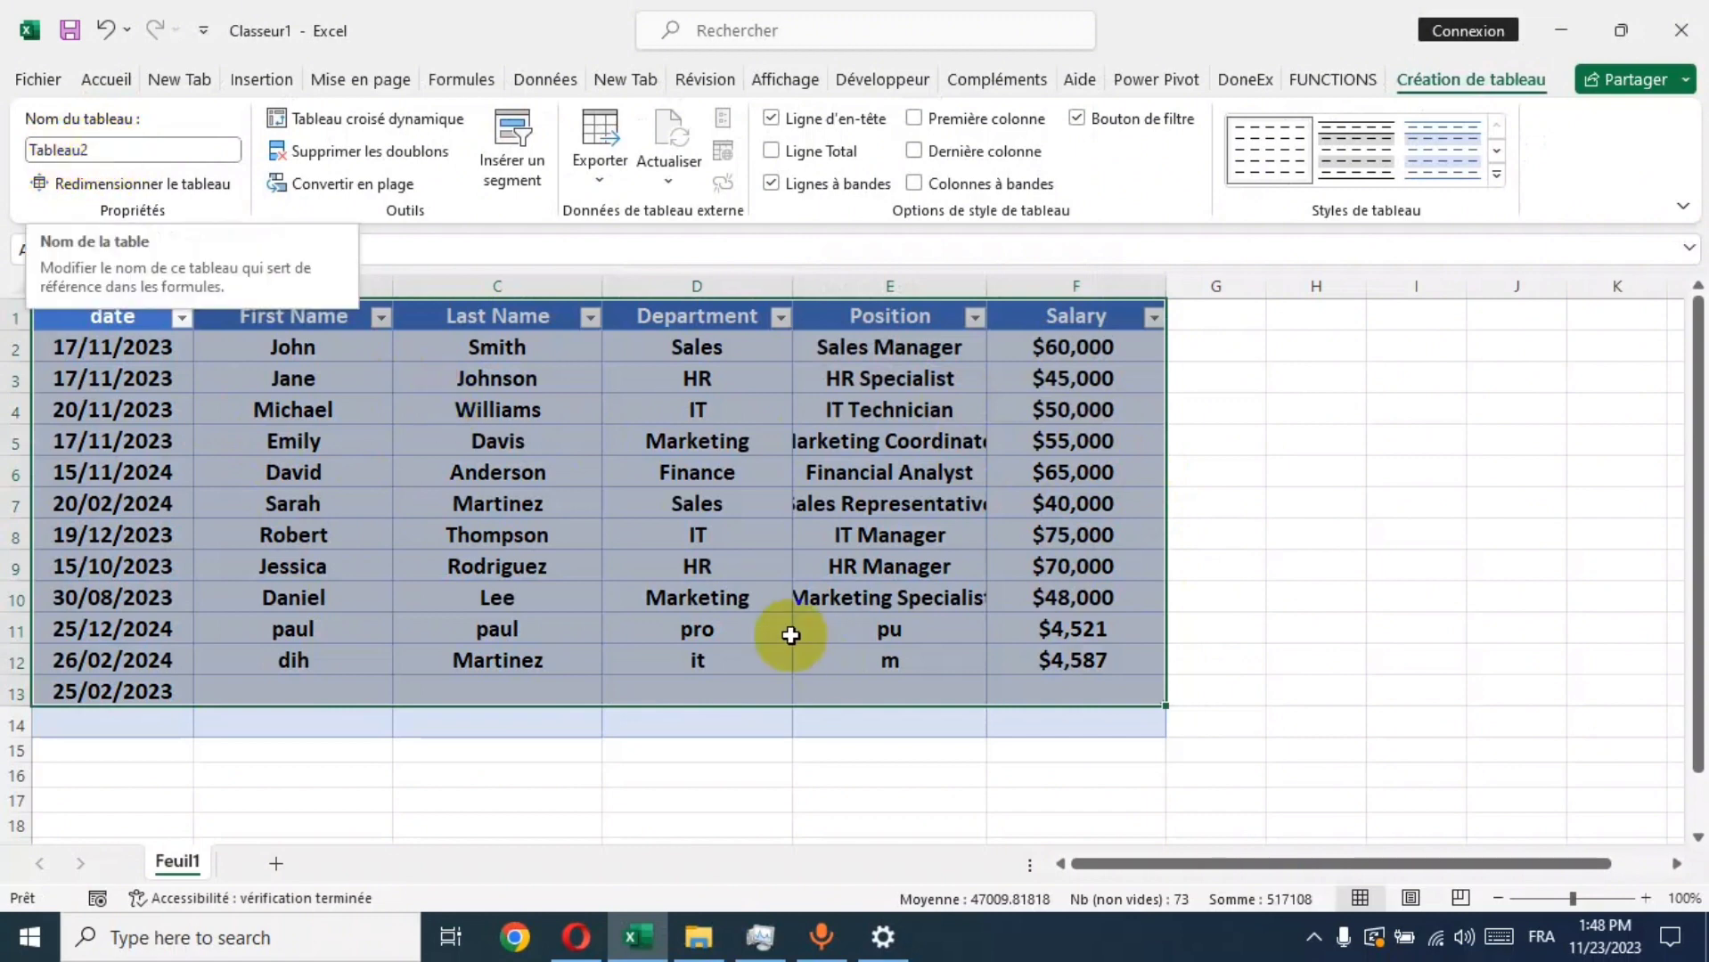
click(447, 795)
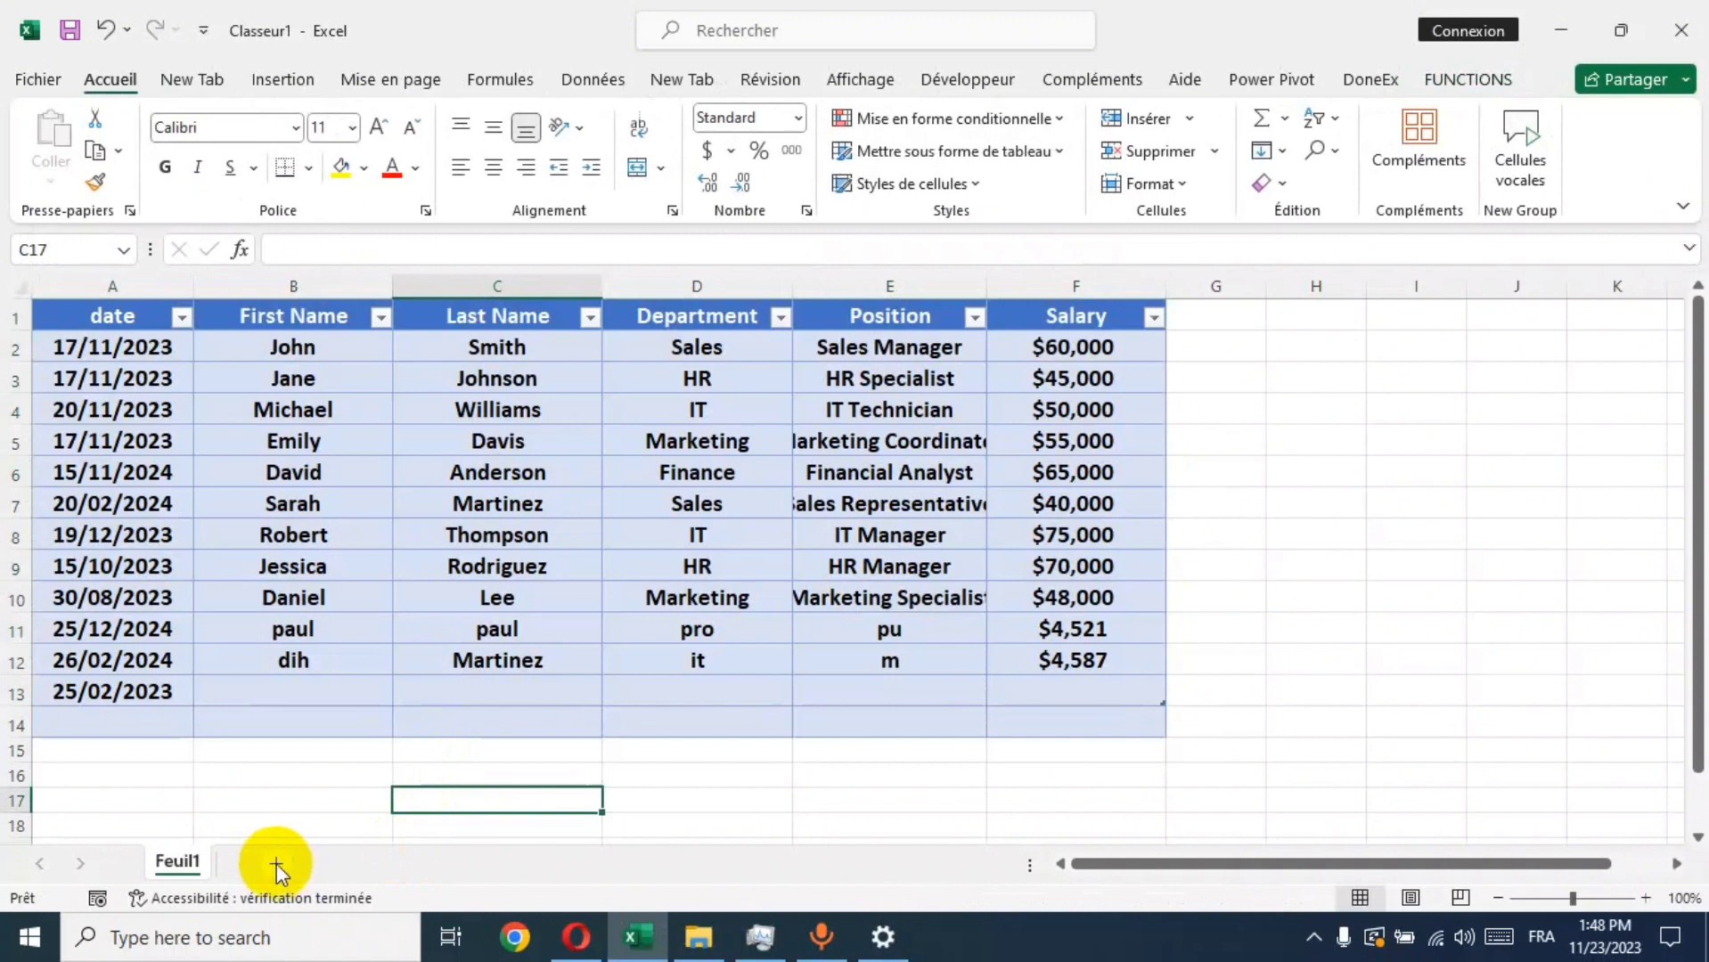
Step: Add a second worksheet to the workbook and increase the height of its row 2
click(276, 863)
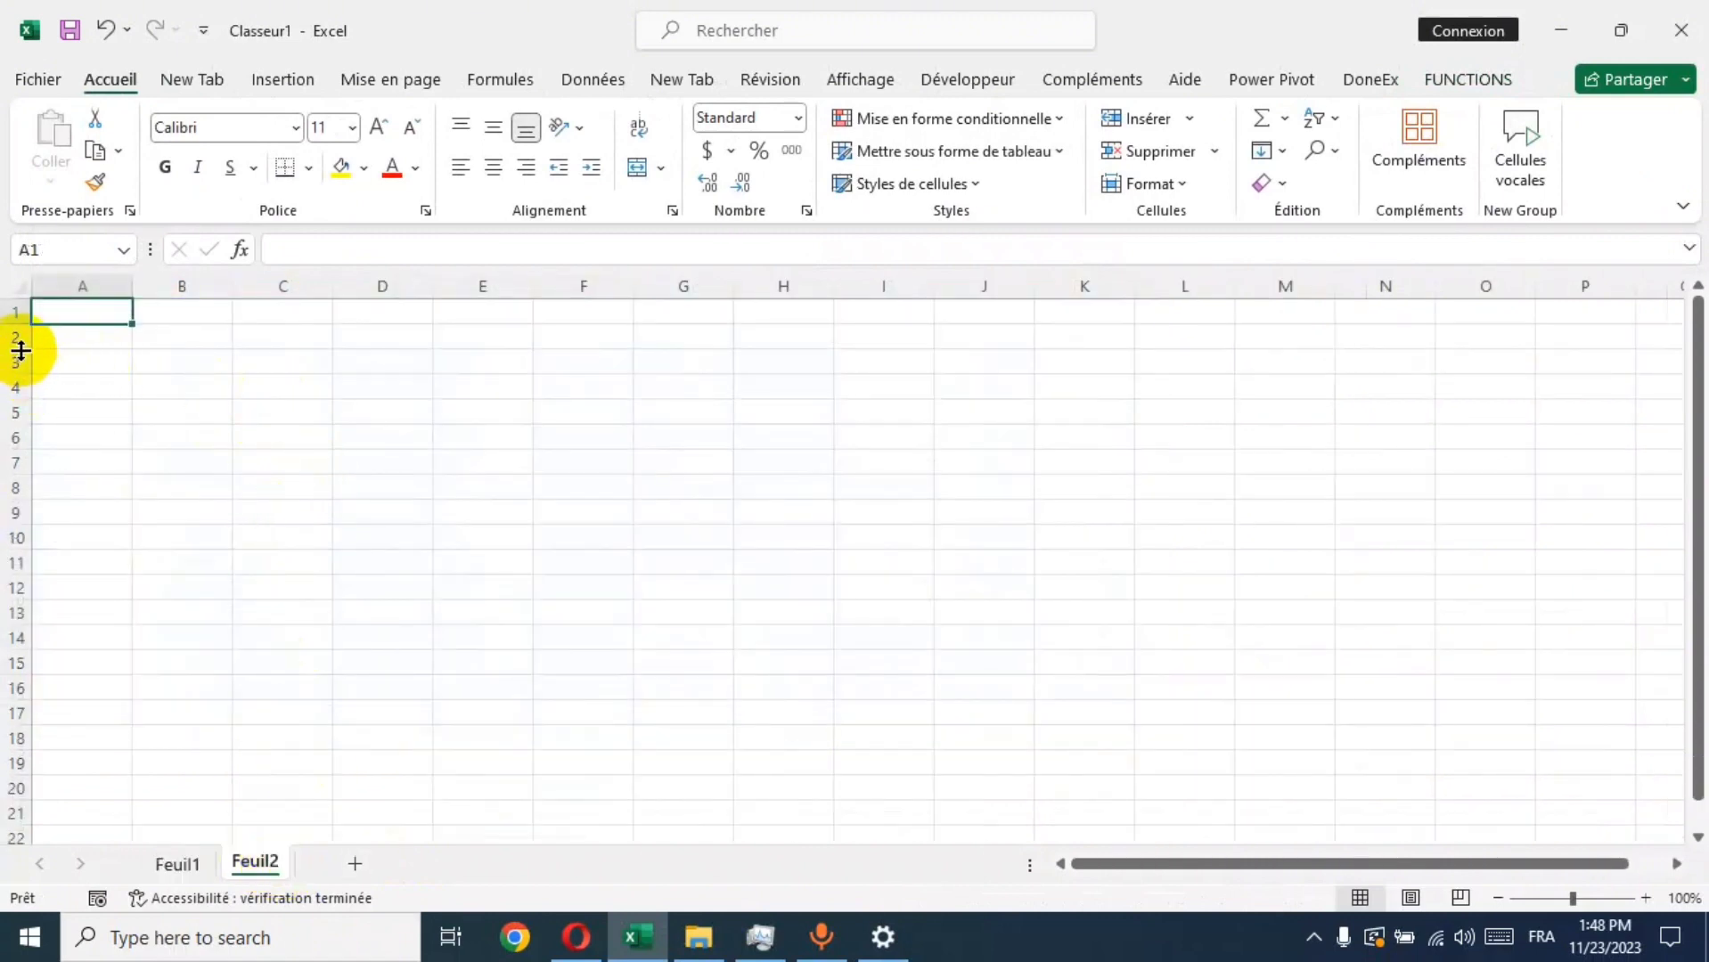
drag(21, 351, 18, 370)
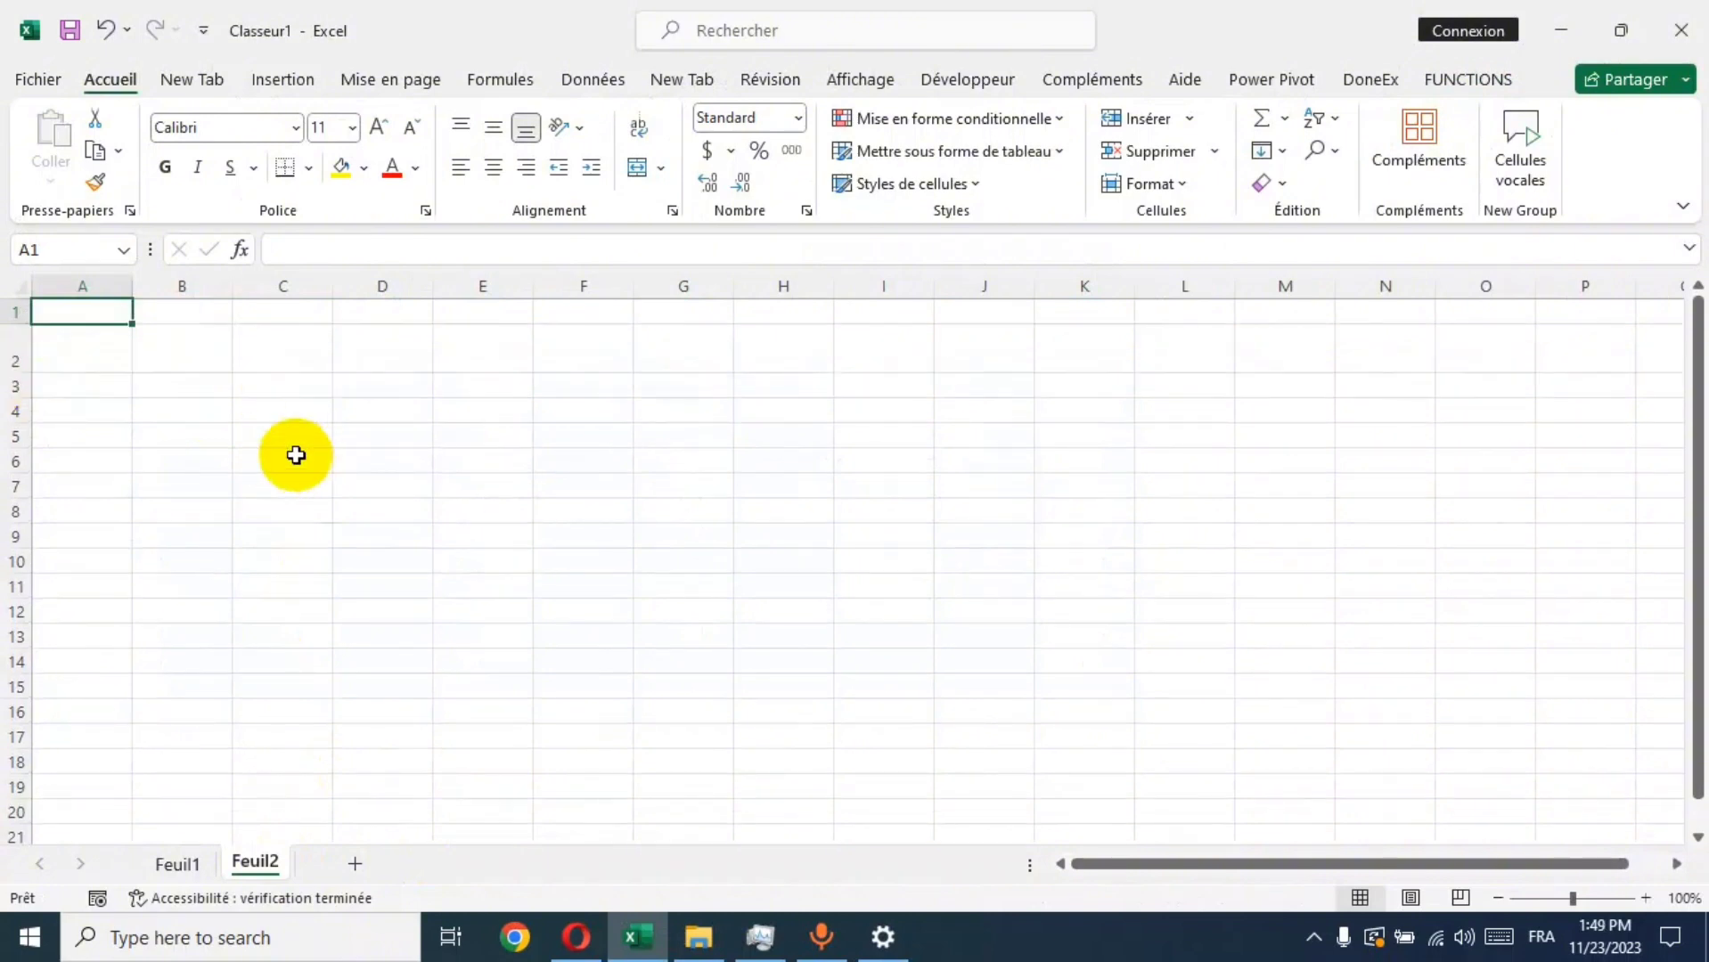
Step: Copy the table's header row A1:F1 from Feuil1 and paste it at A6 on Feuil2
click(178, 864)
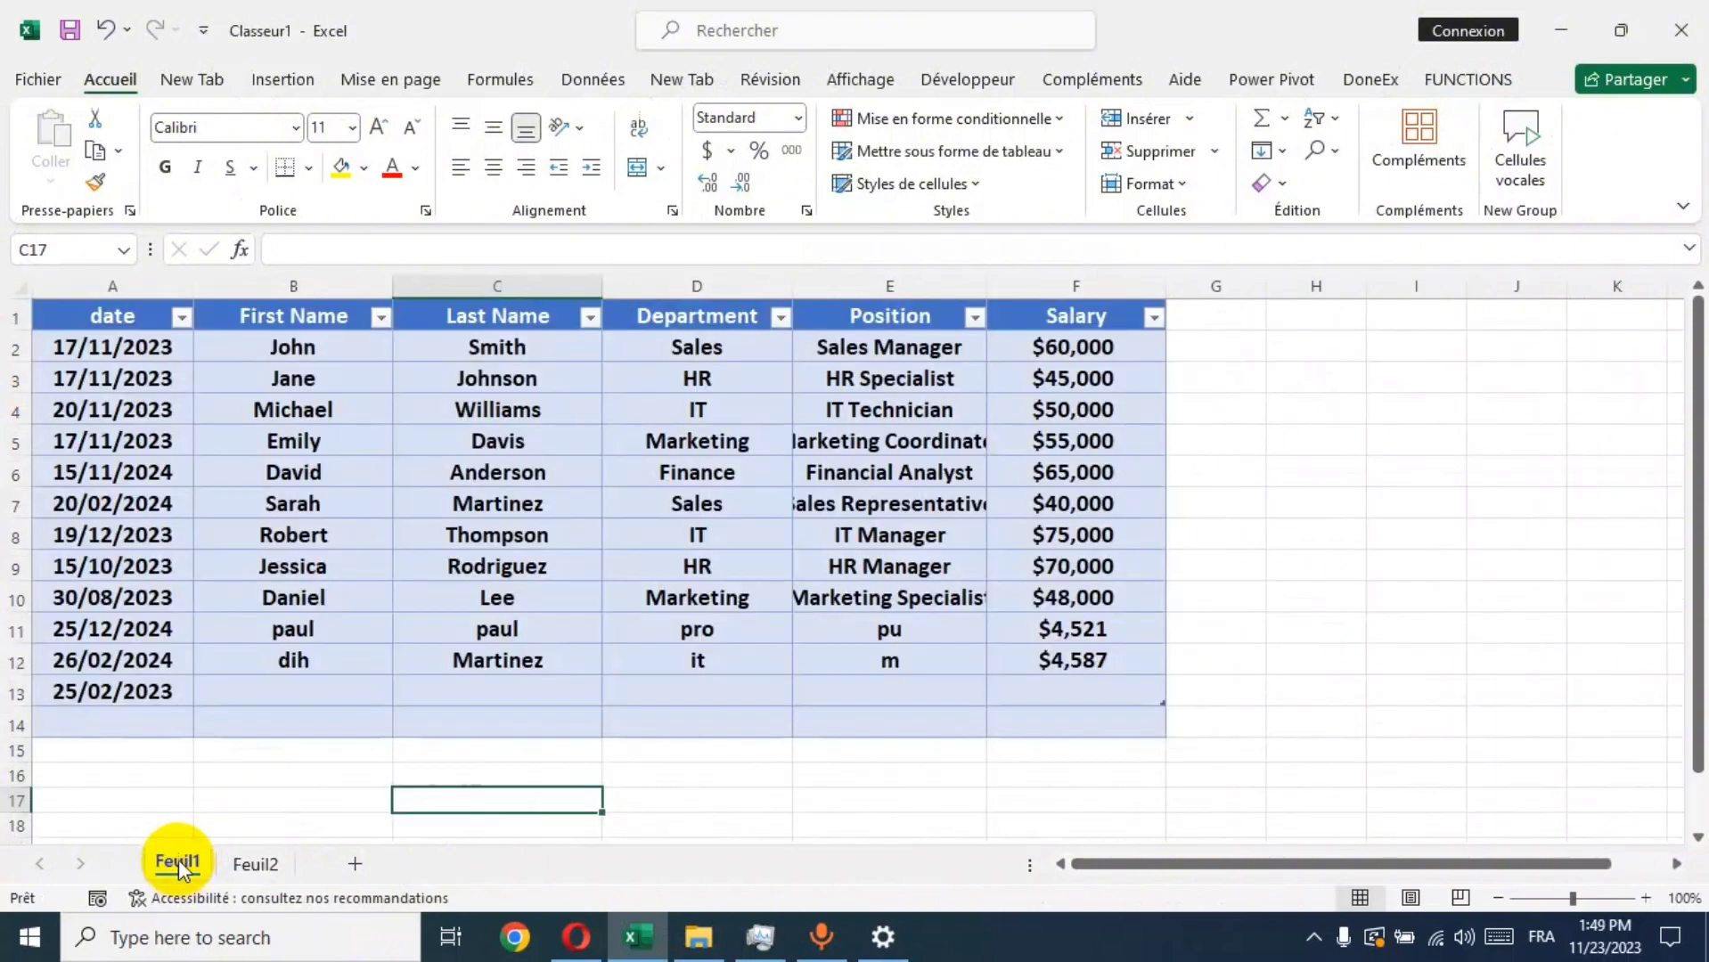
click(1313, 441)
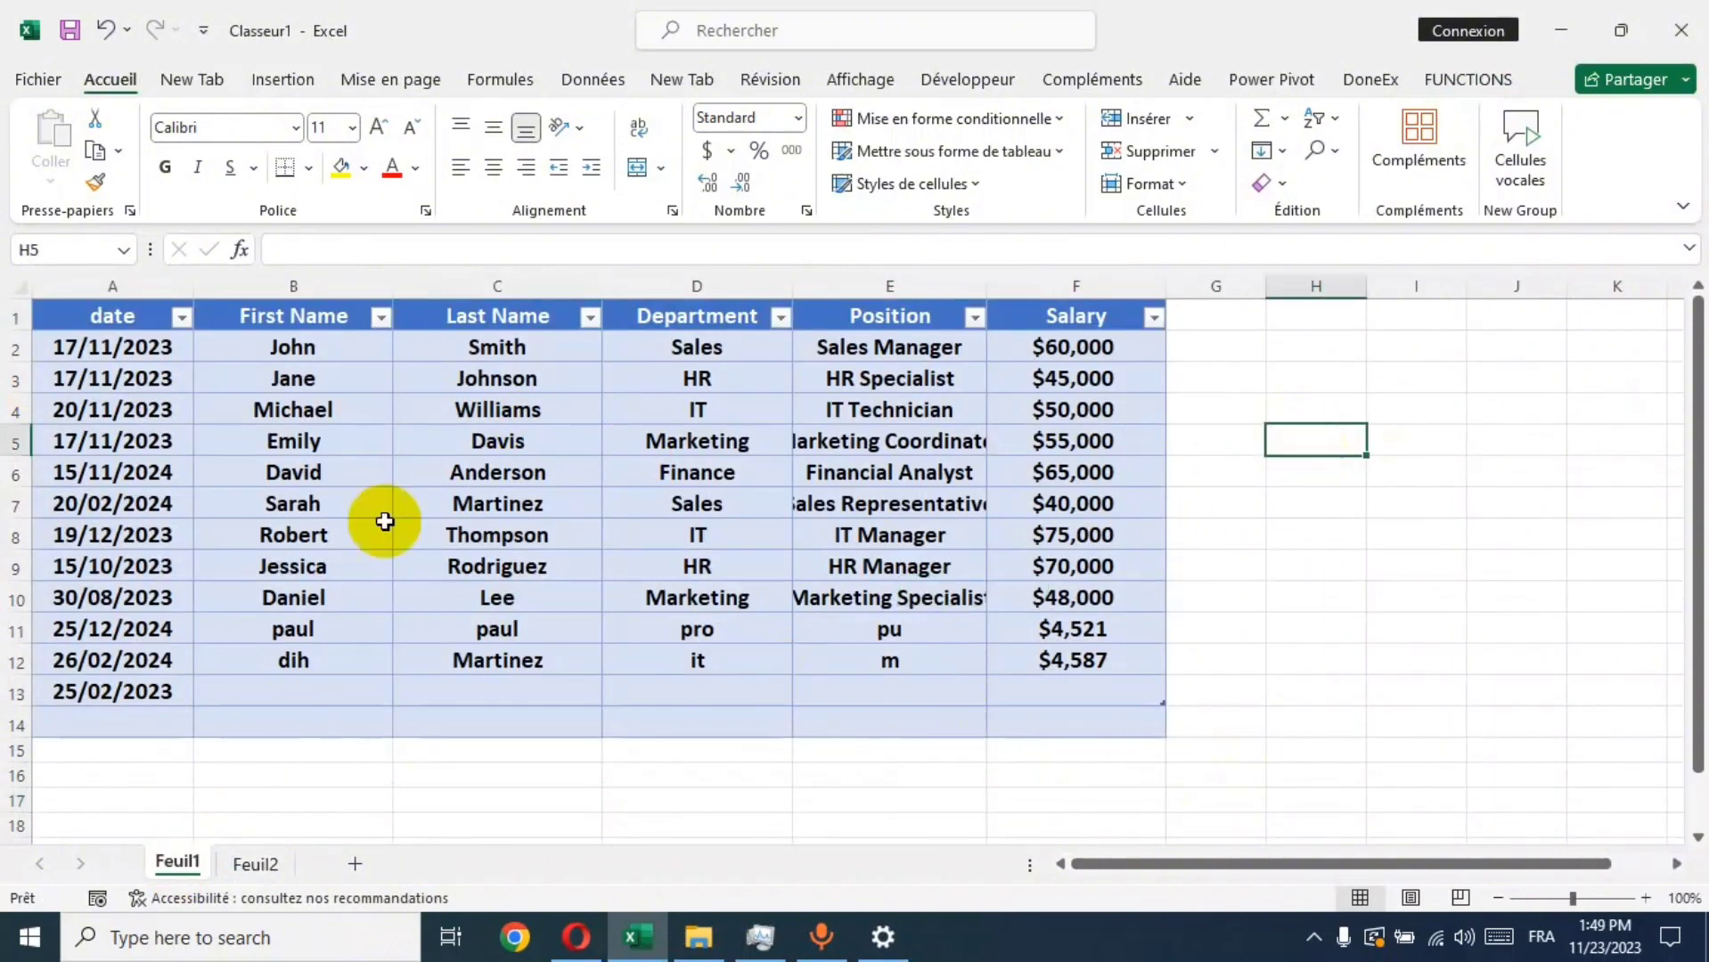
drag(107, 317, 1107, 317)
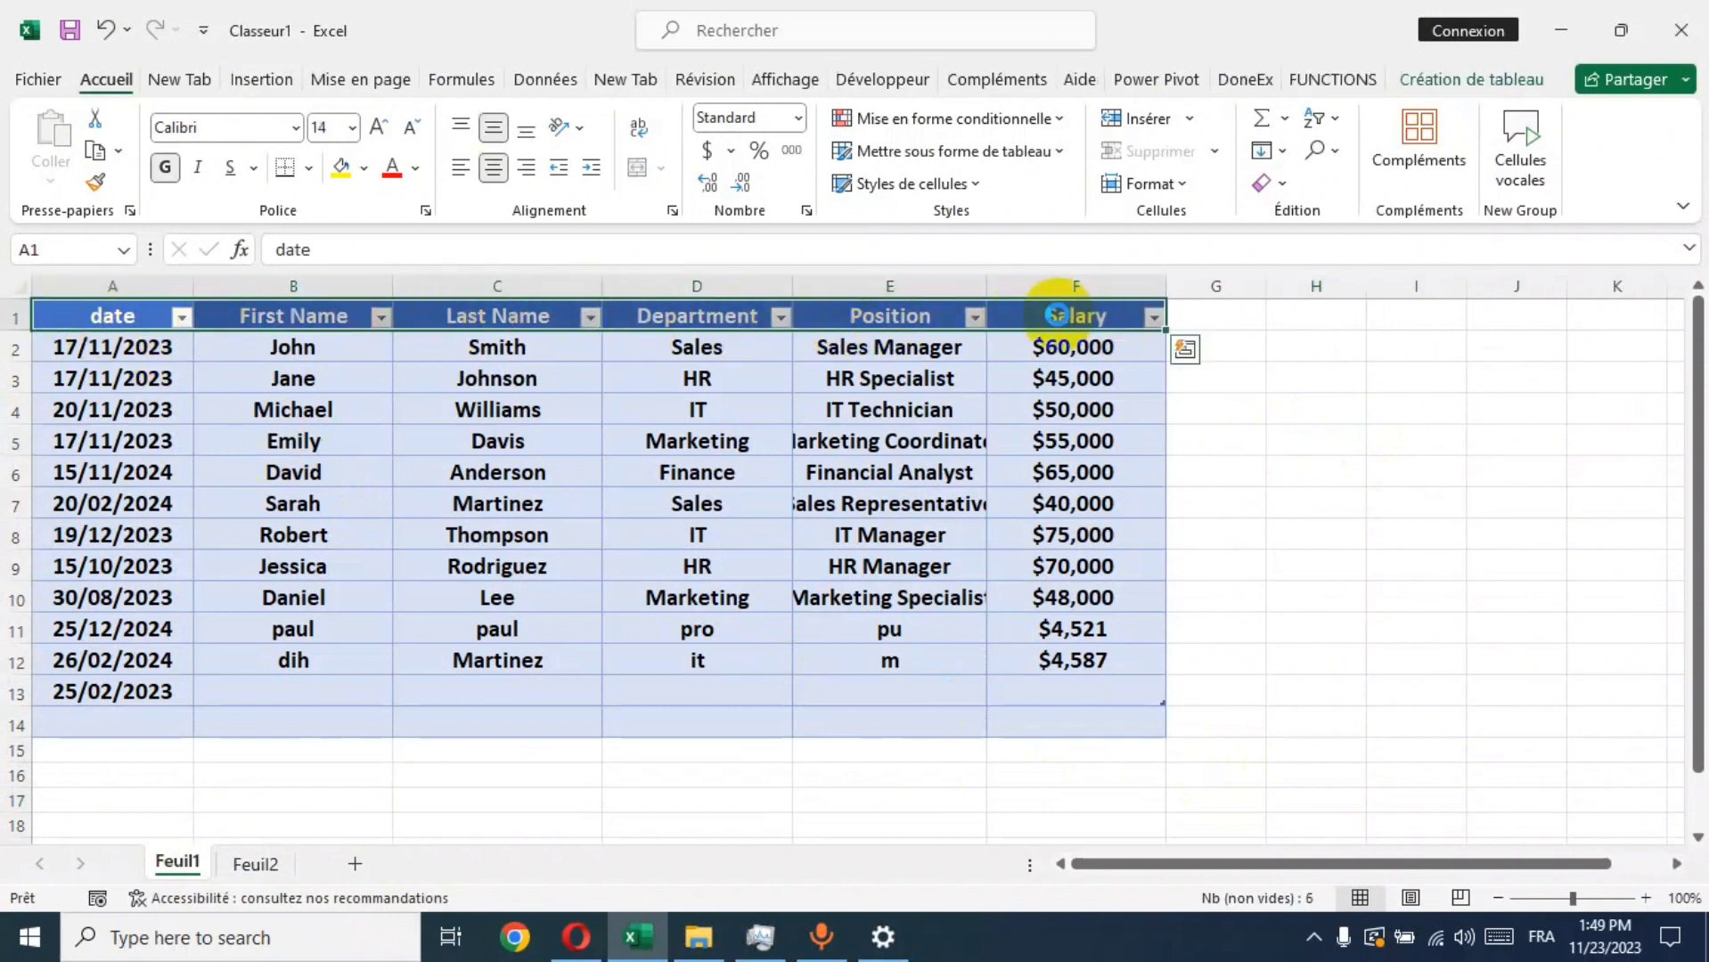
key(ctrl+c)
click(256, 862)
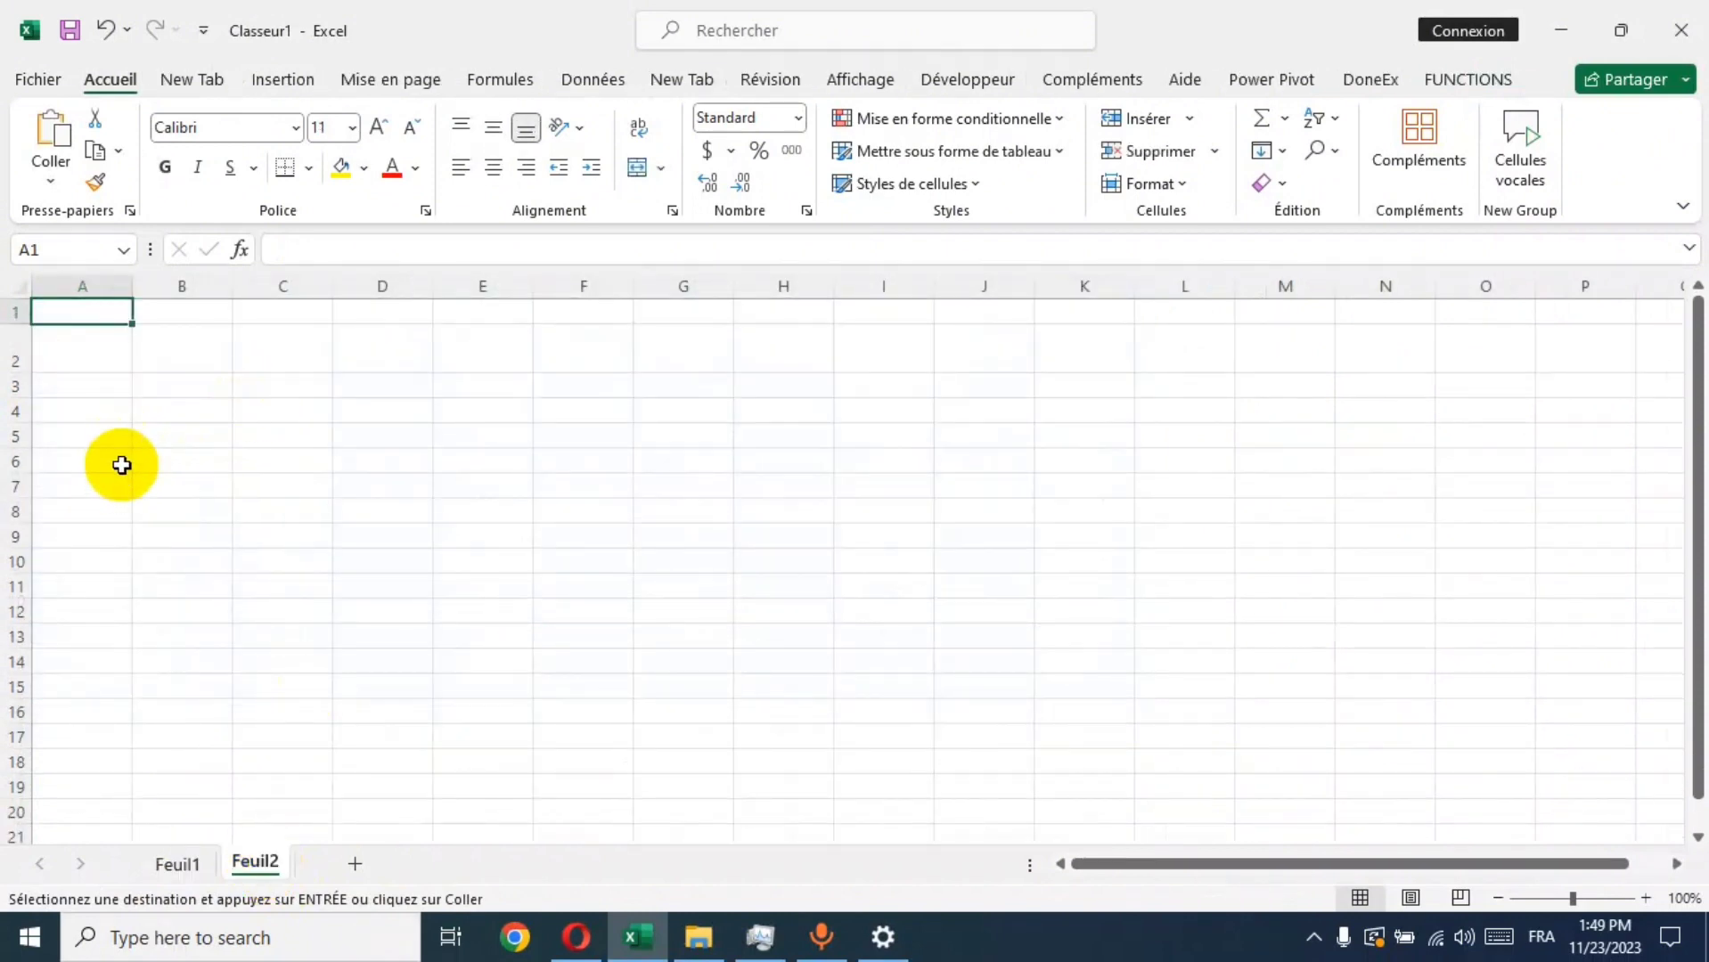
key(ctrl+v)
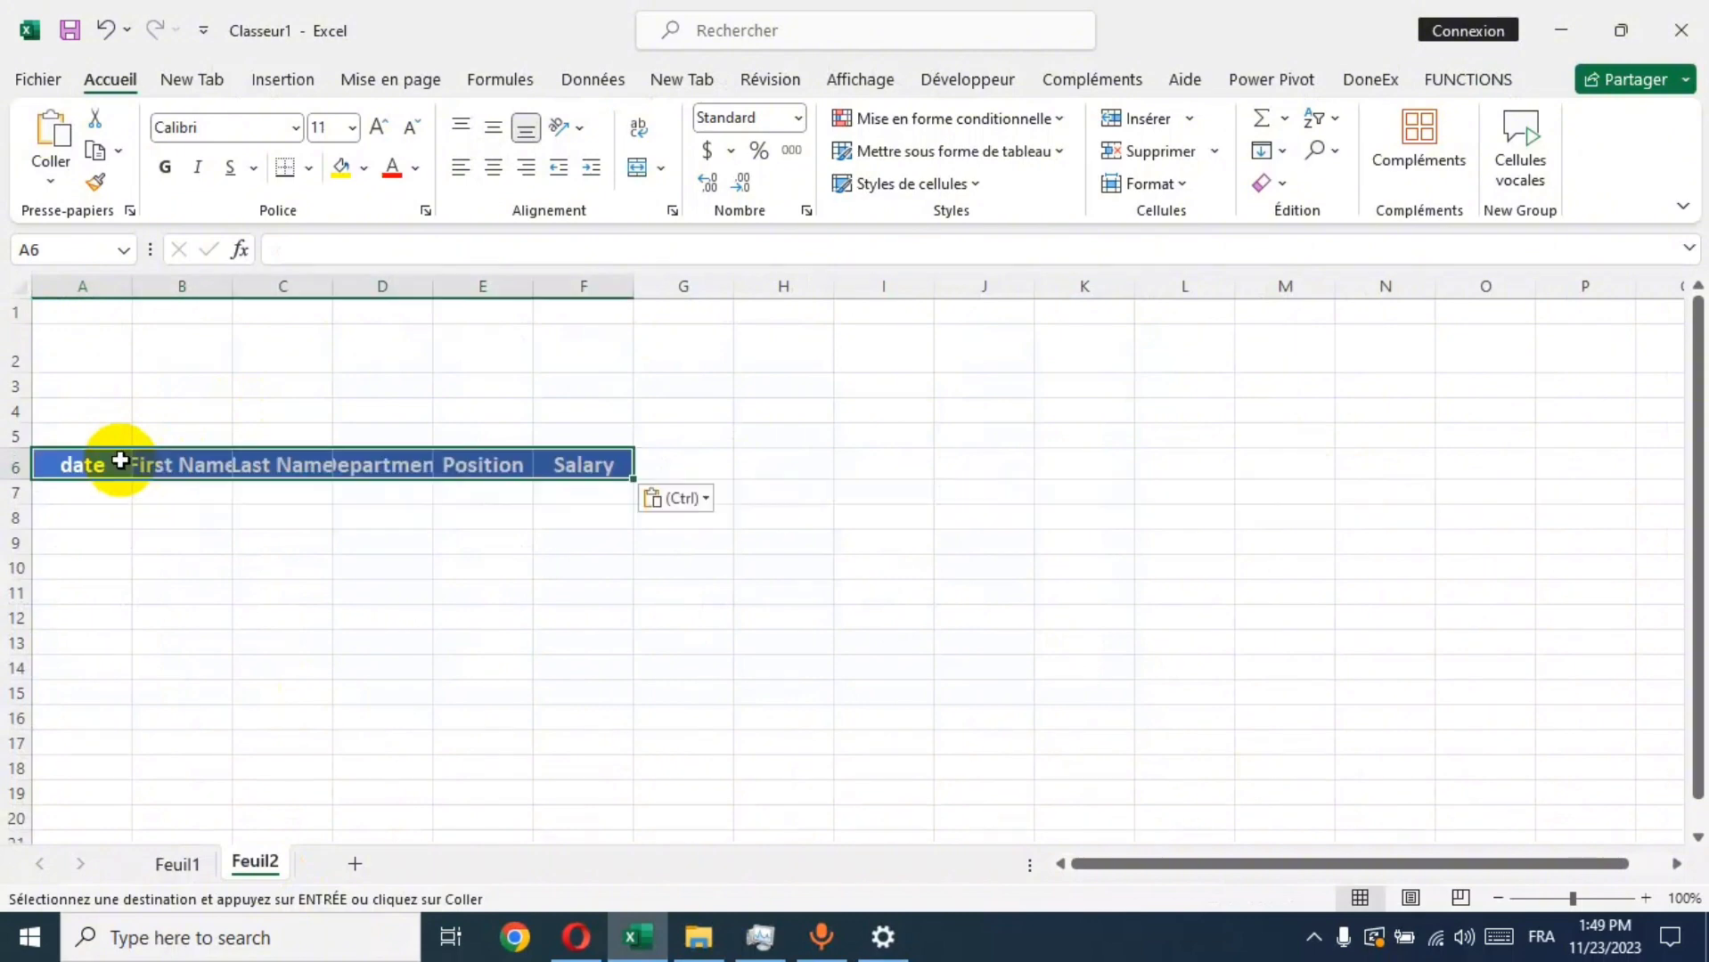
Step: Widen columns A to F to fit the pasted headers, making the Last Name column wider still
drag(125, 293, 1212, 305)
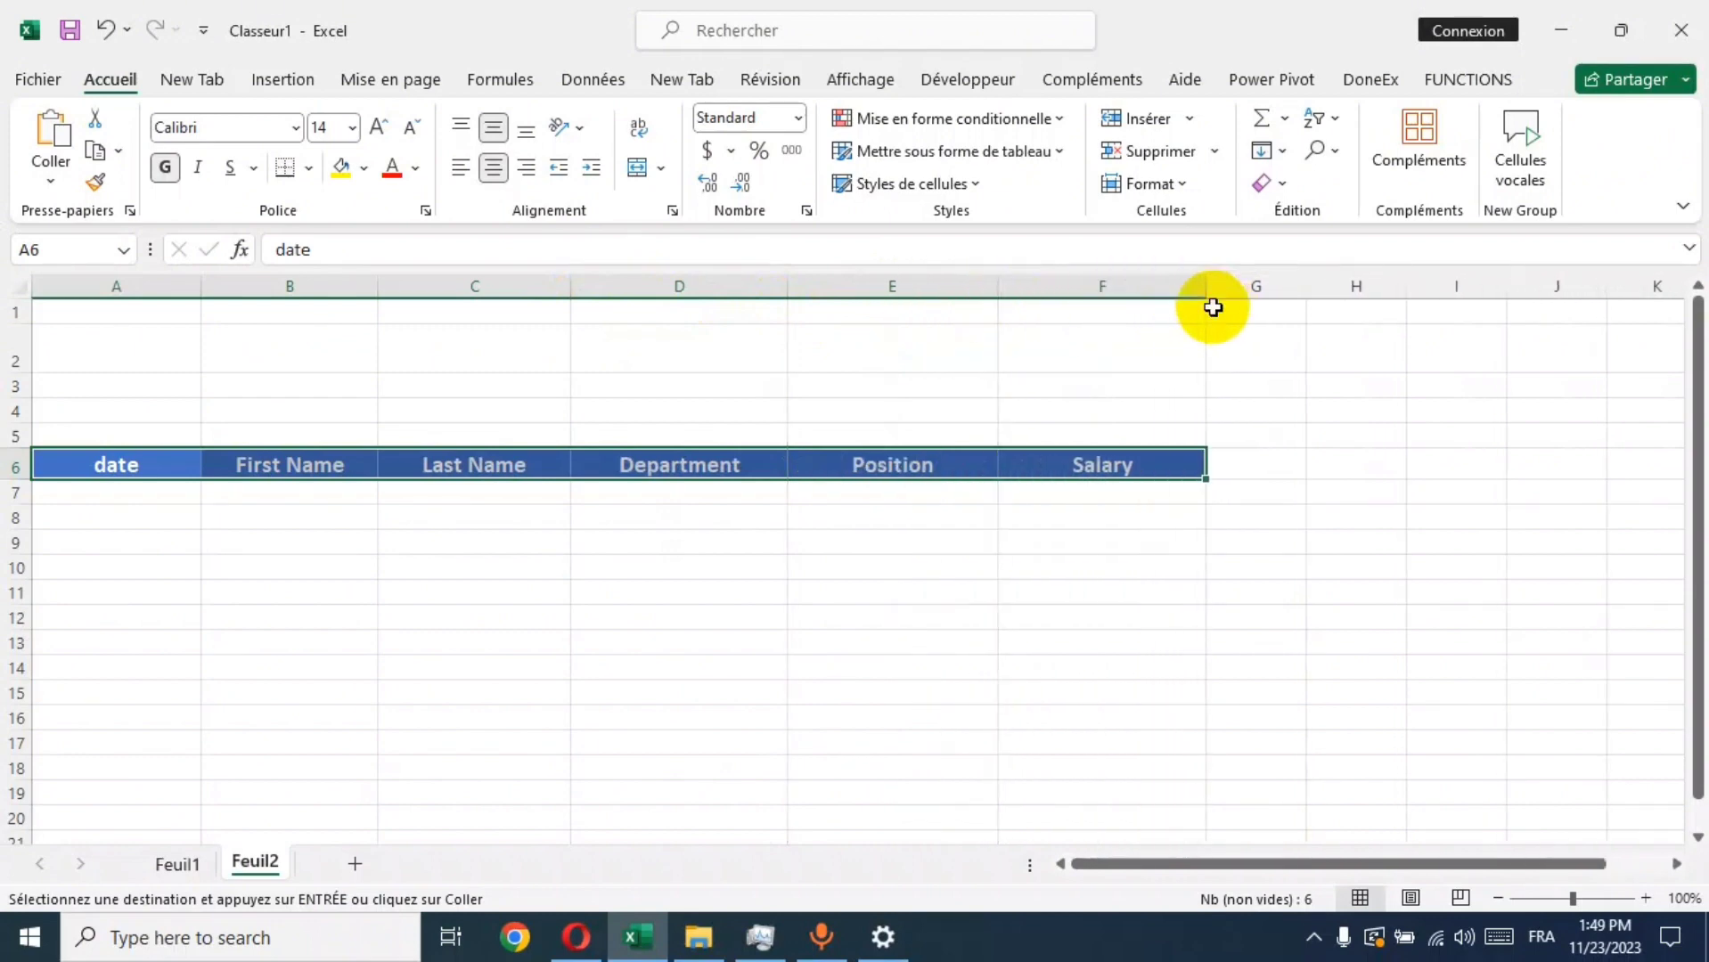
click(679, 593)
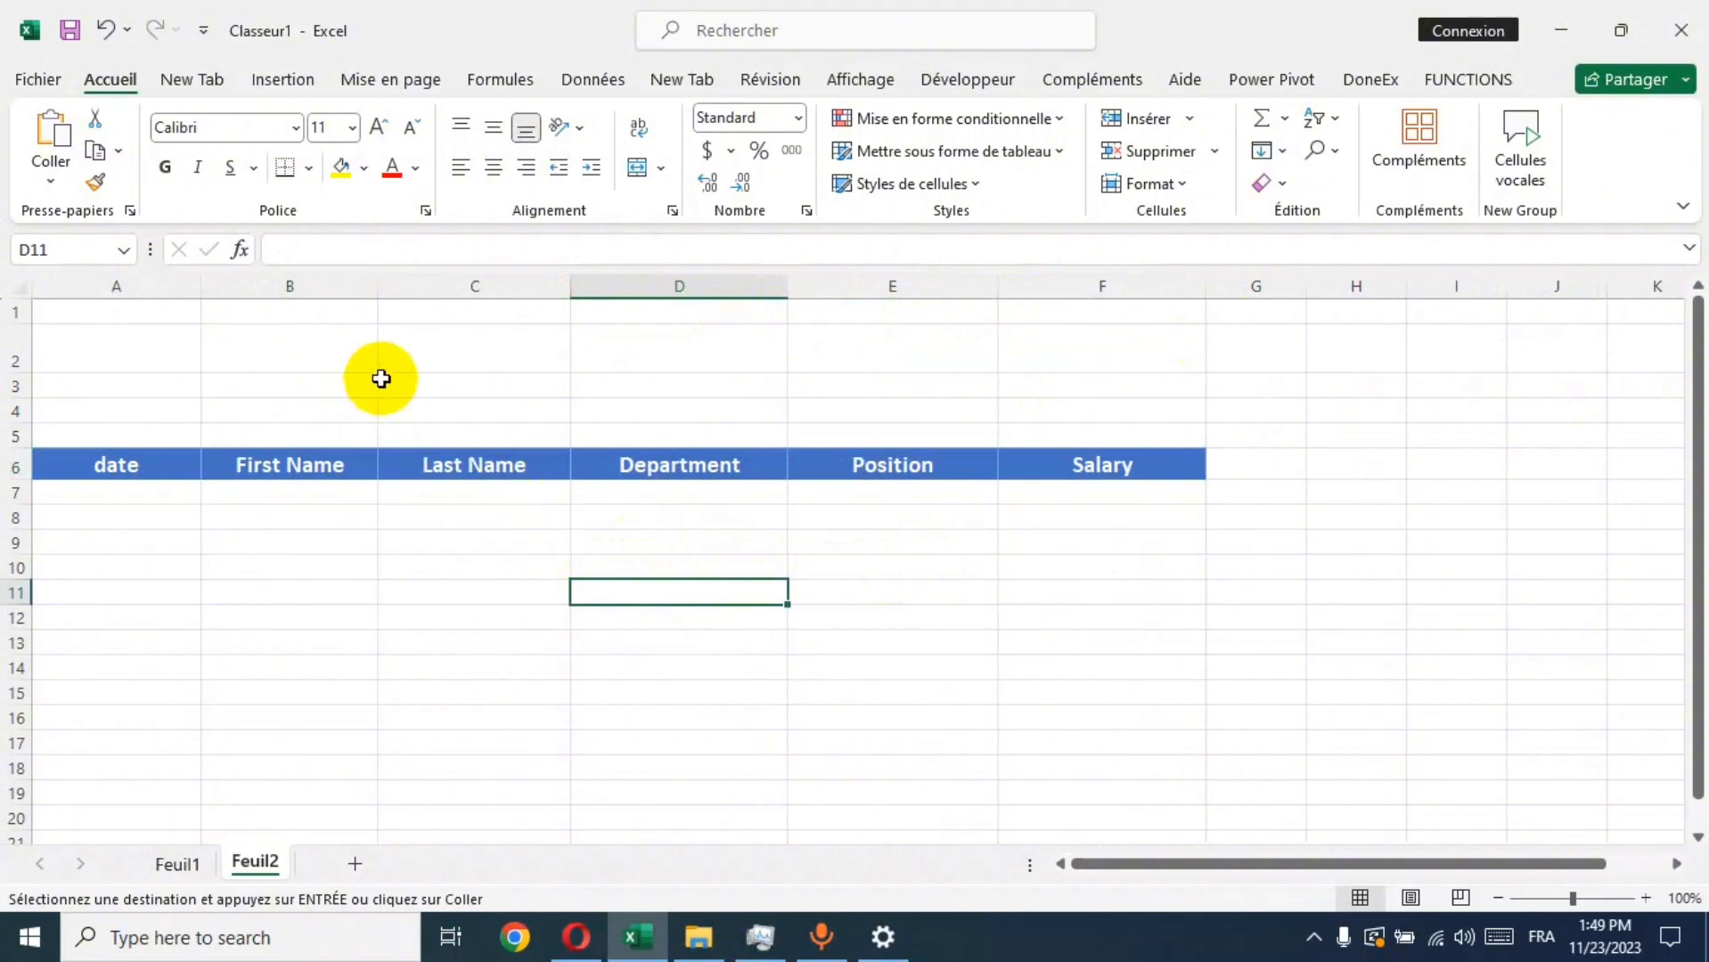
drag(571, 284, 621, 284)
click(464, 585)
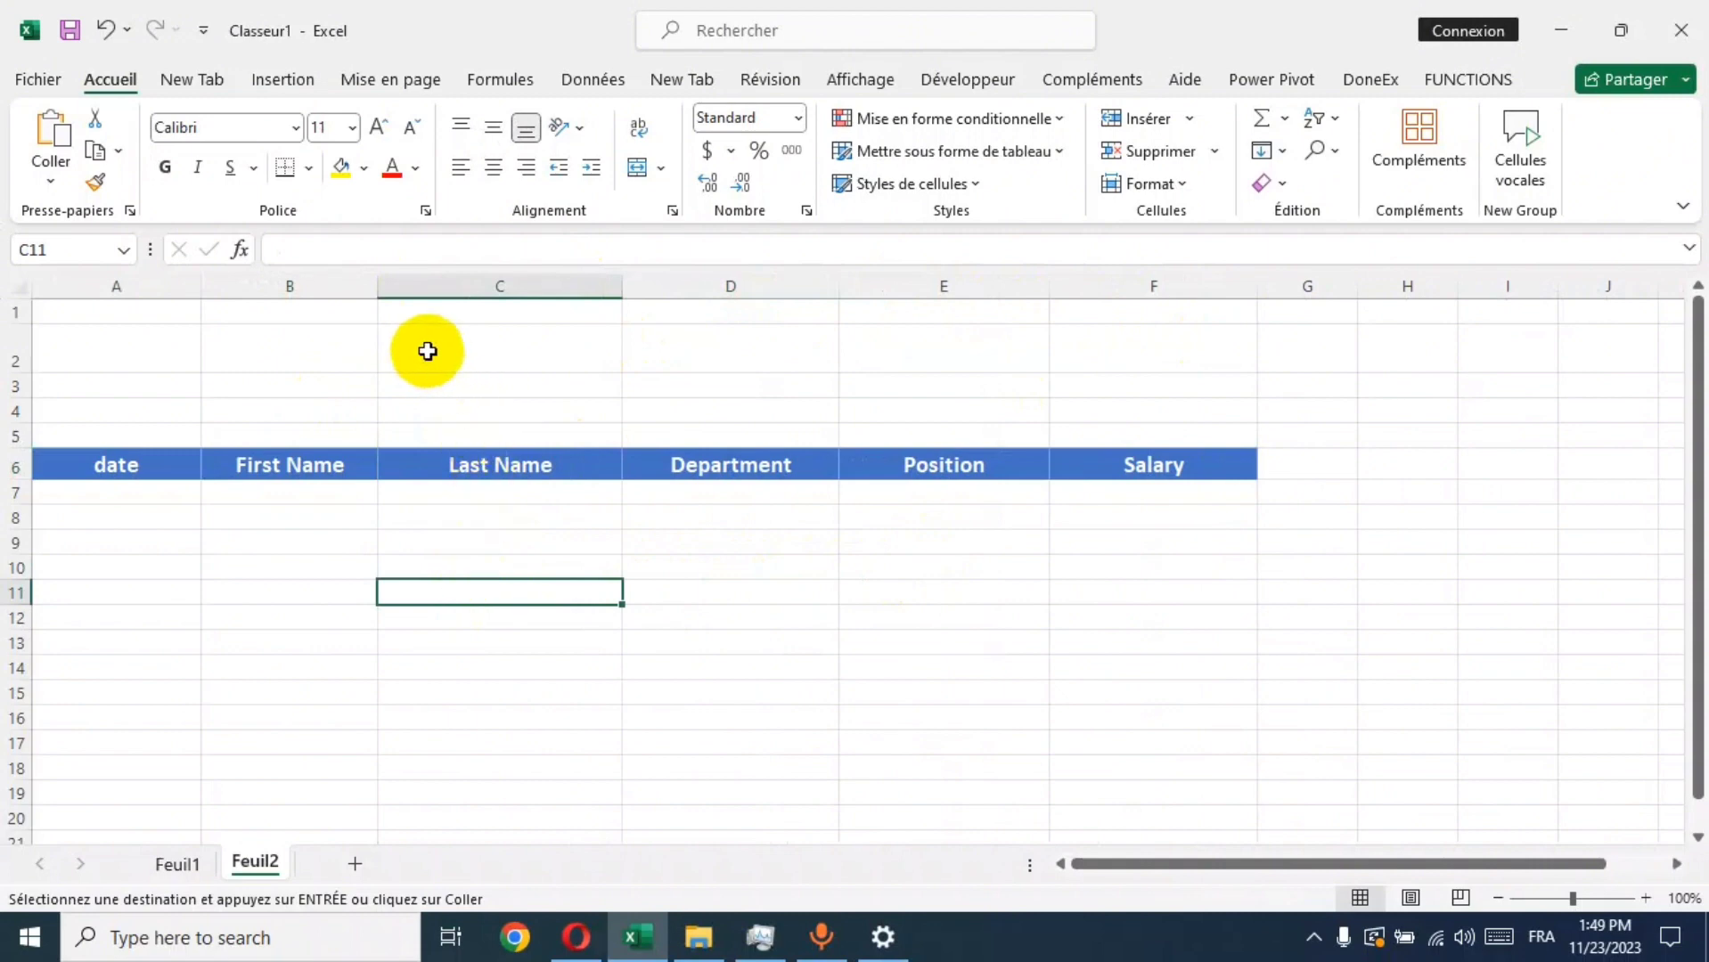
Step: Merge and centre cells C2:D2 above the headers and give the merged cell thick outside borders
drag(427, 351, 658, 351)
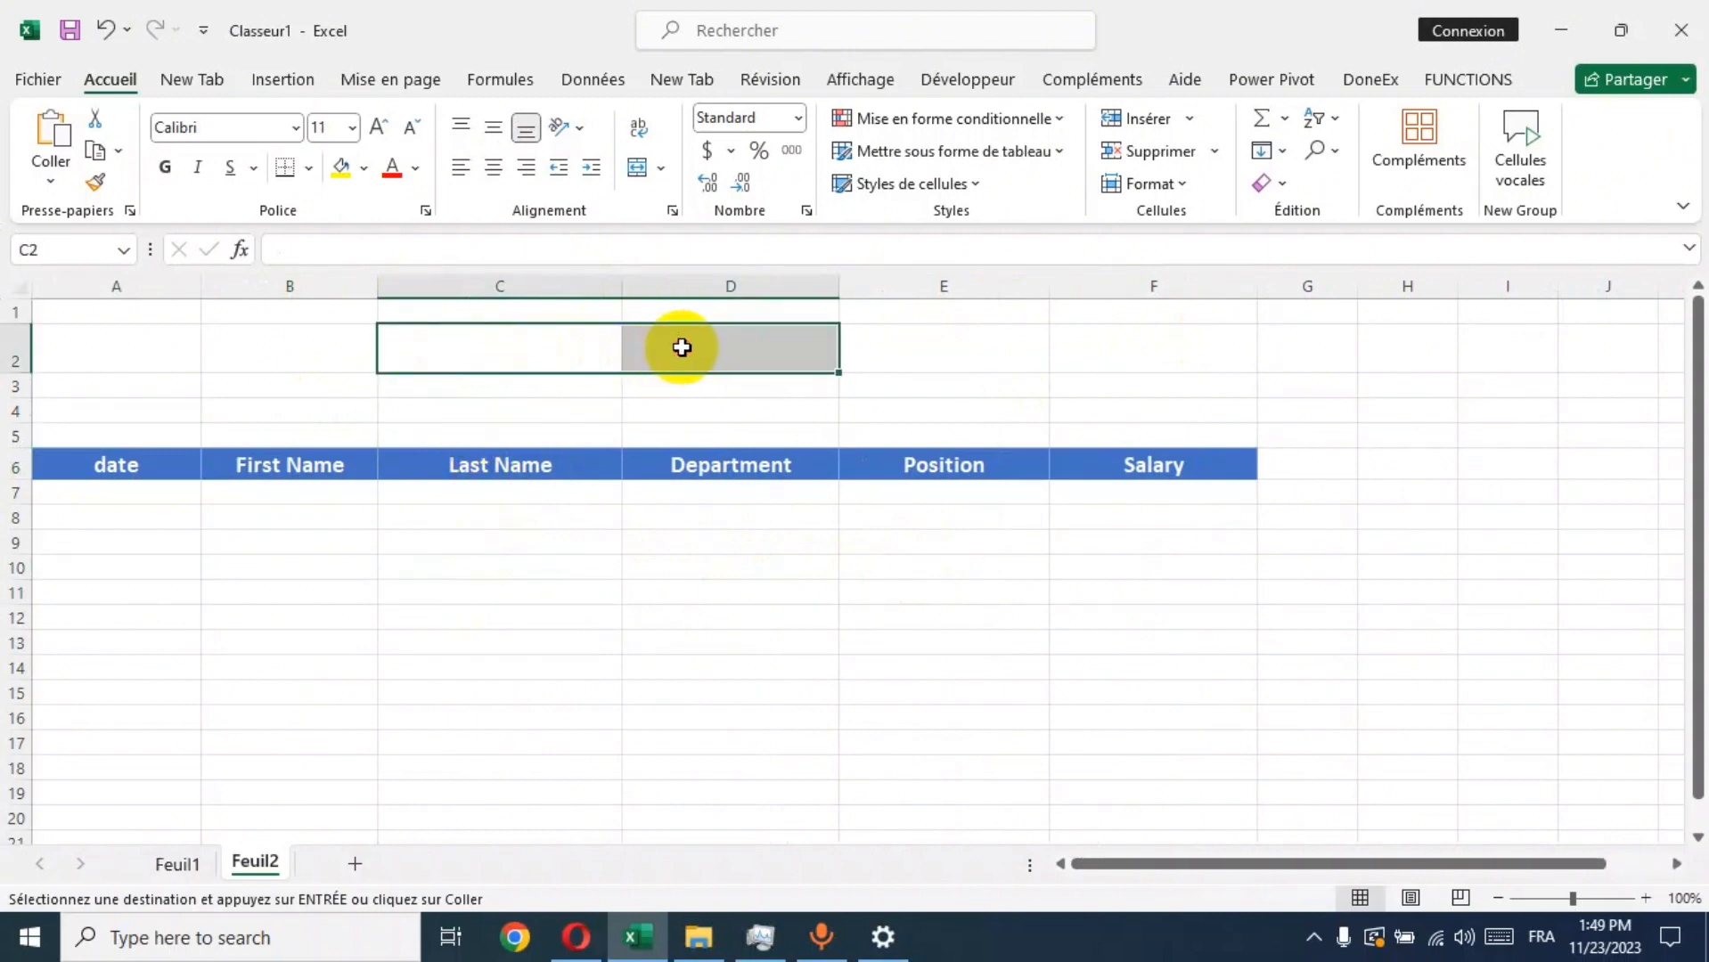
click(638, 170)
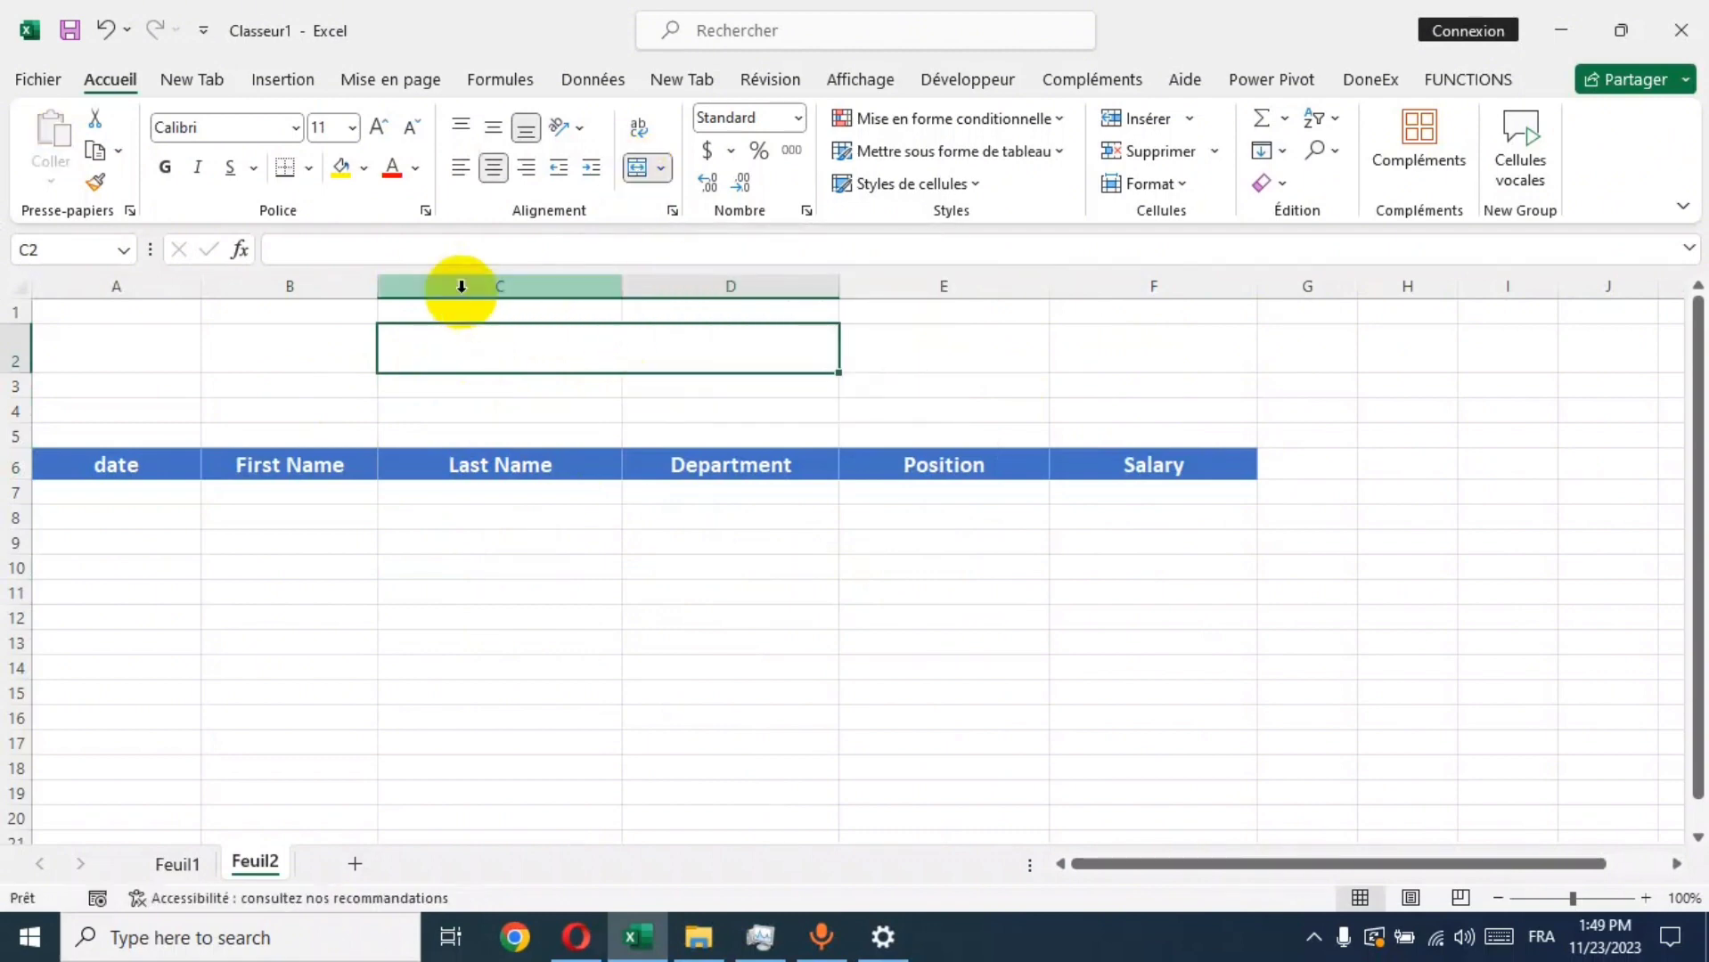
click(309, 169)
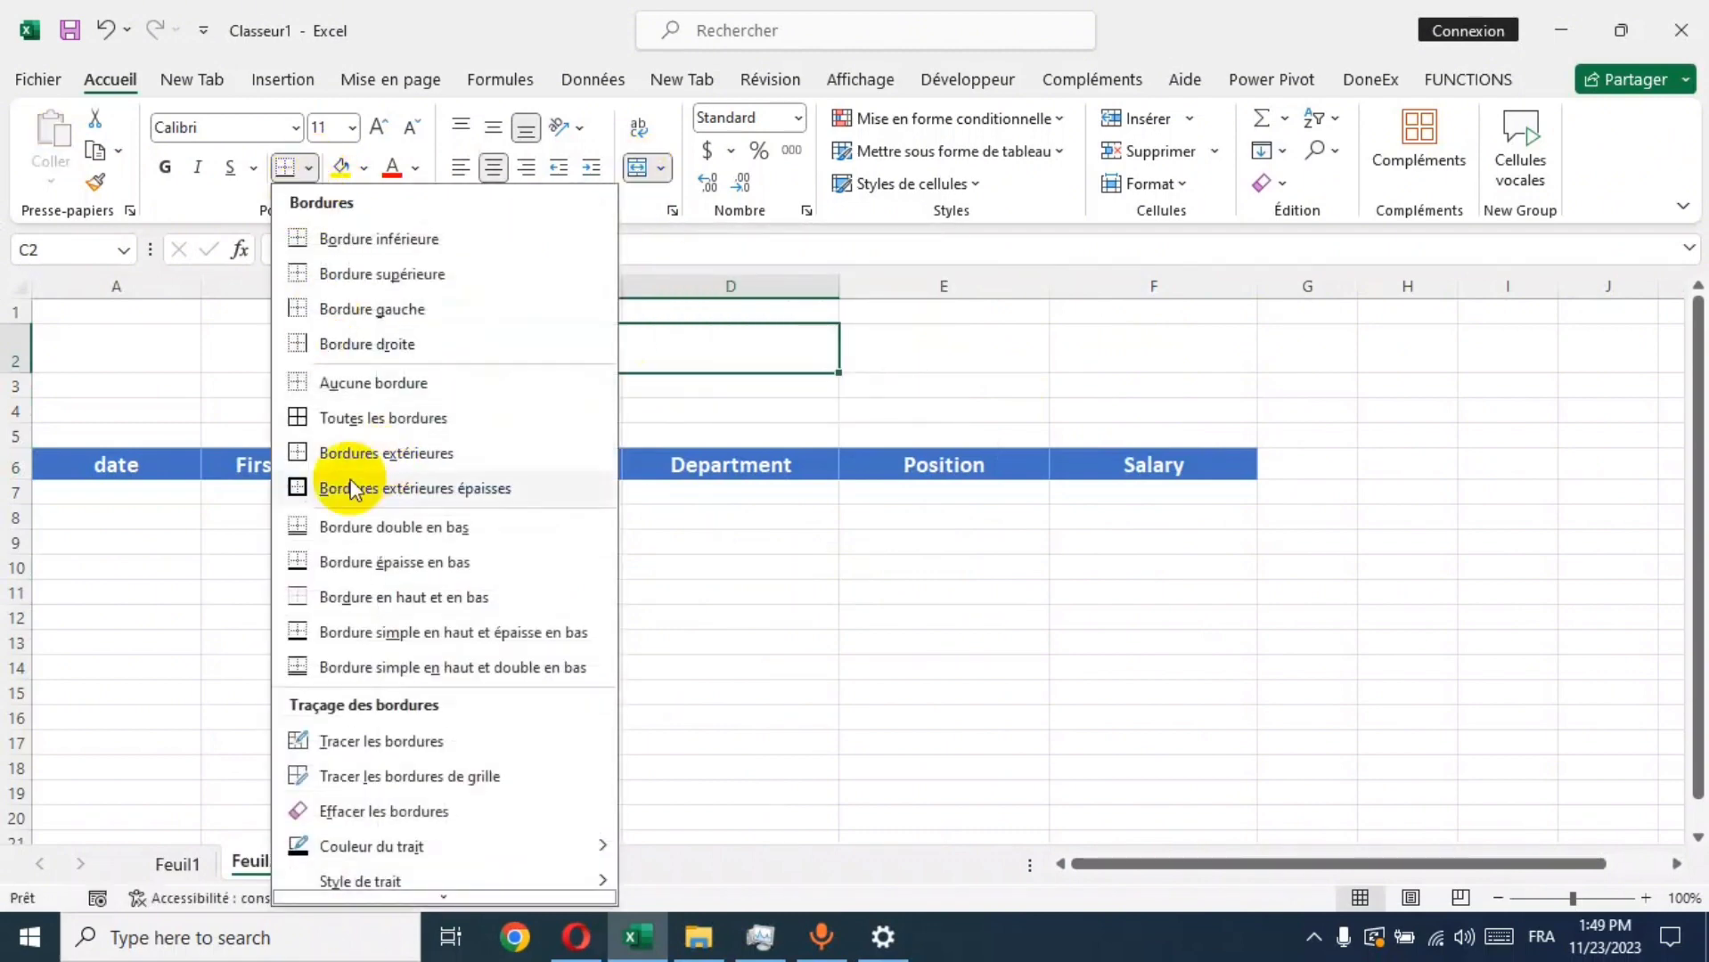
click(419, 490)
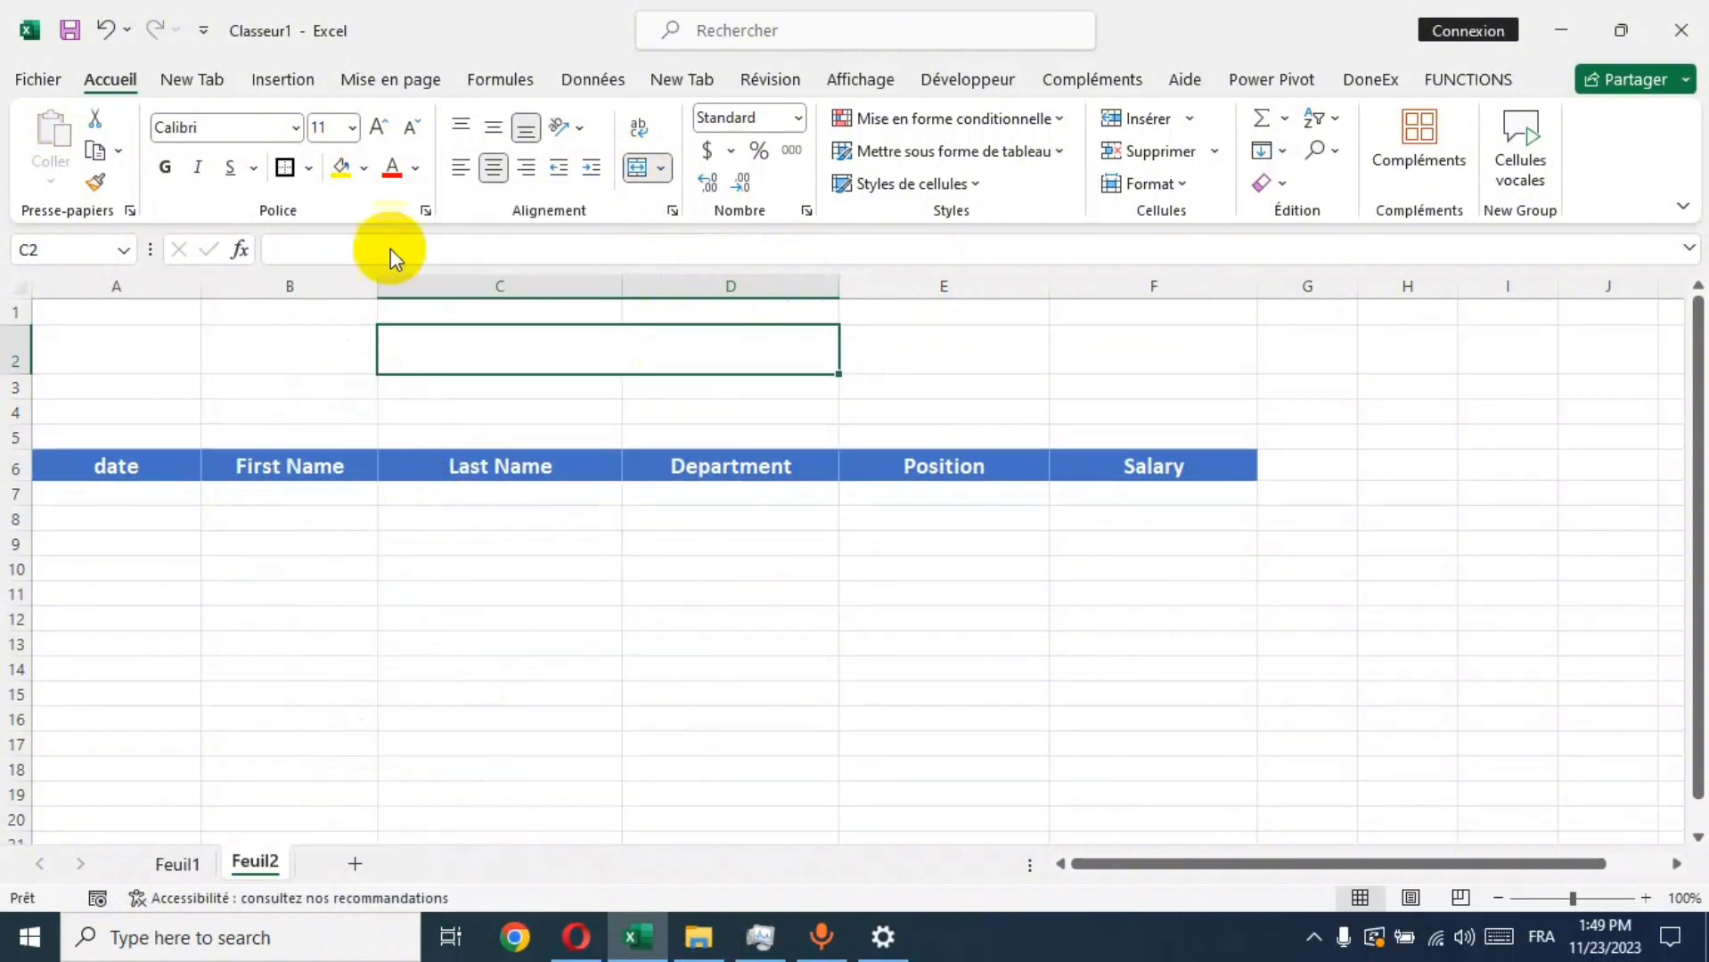
click(309, 171)
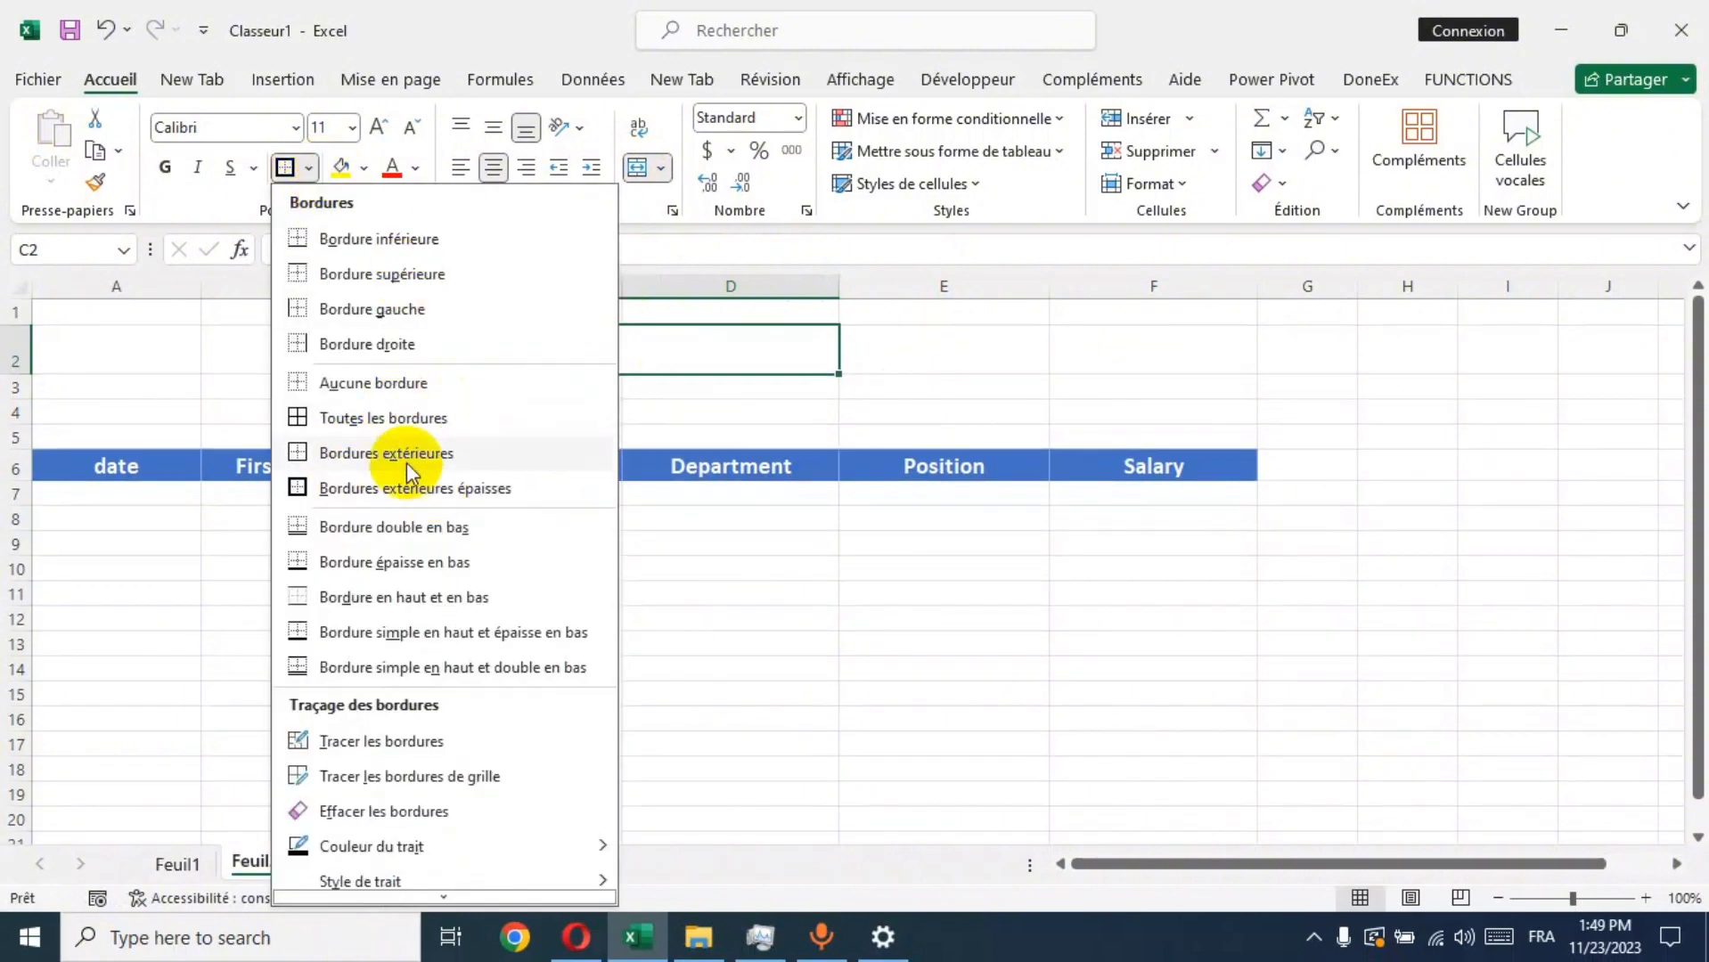
Step: Fill the merged cell C2:D2 with a light gold theme colour
click(361, 170)
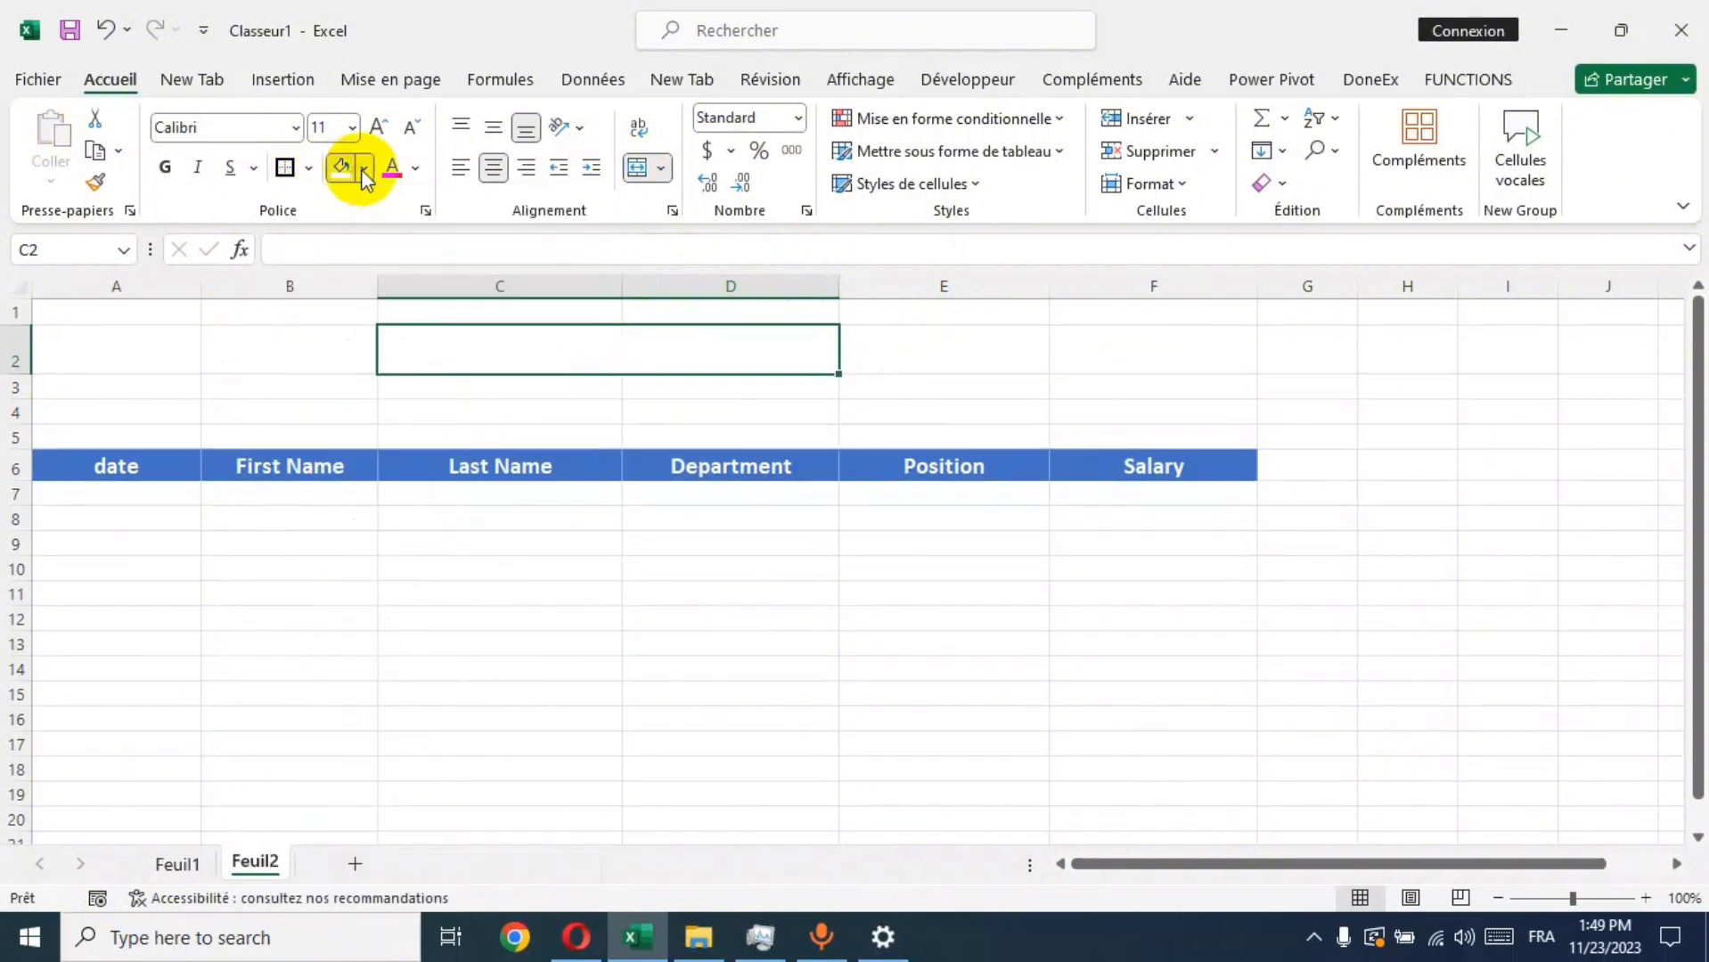
click(363, 169)
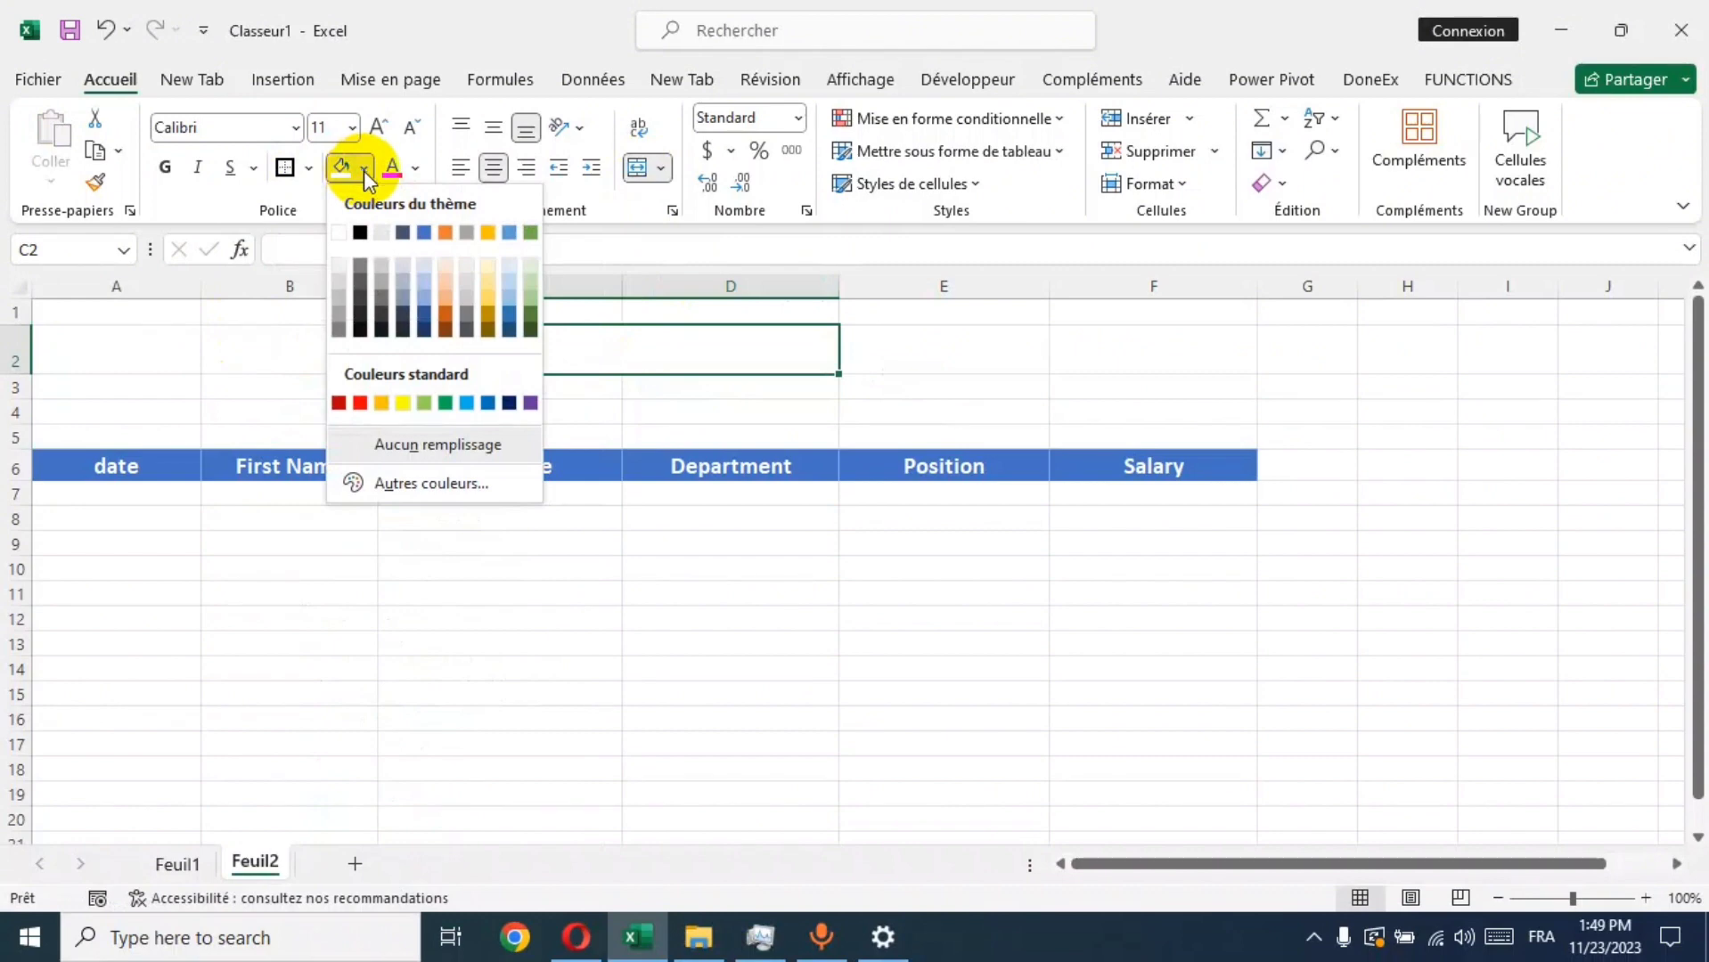
click(487, 285)
click(331, 340)
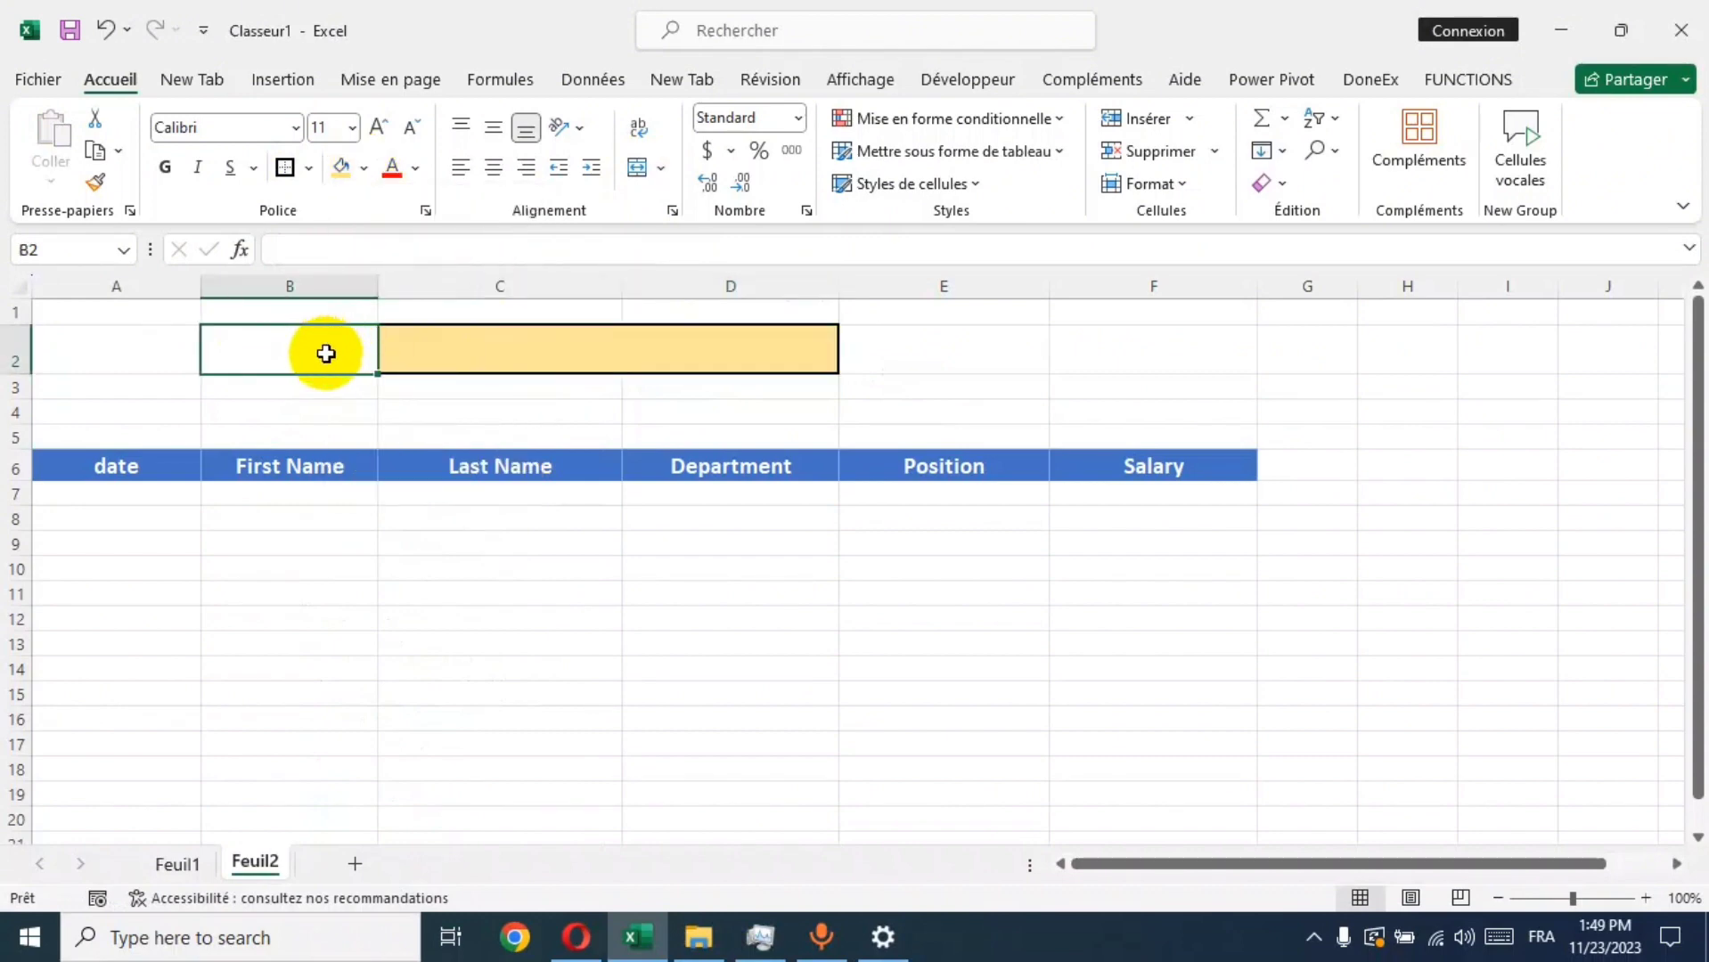
Step: Widen column B slightly and give cell B2 thick outside borders and a medium blue theme fill
drag(372, 280, 395, 281)
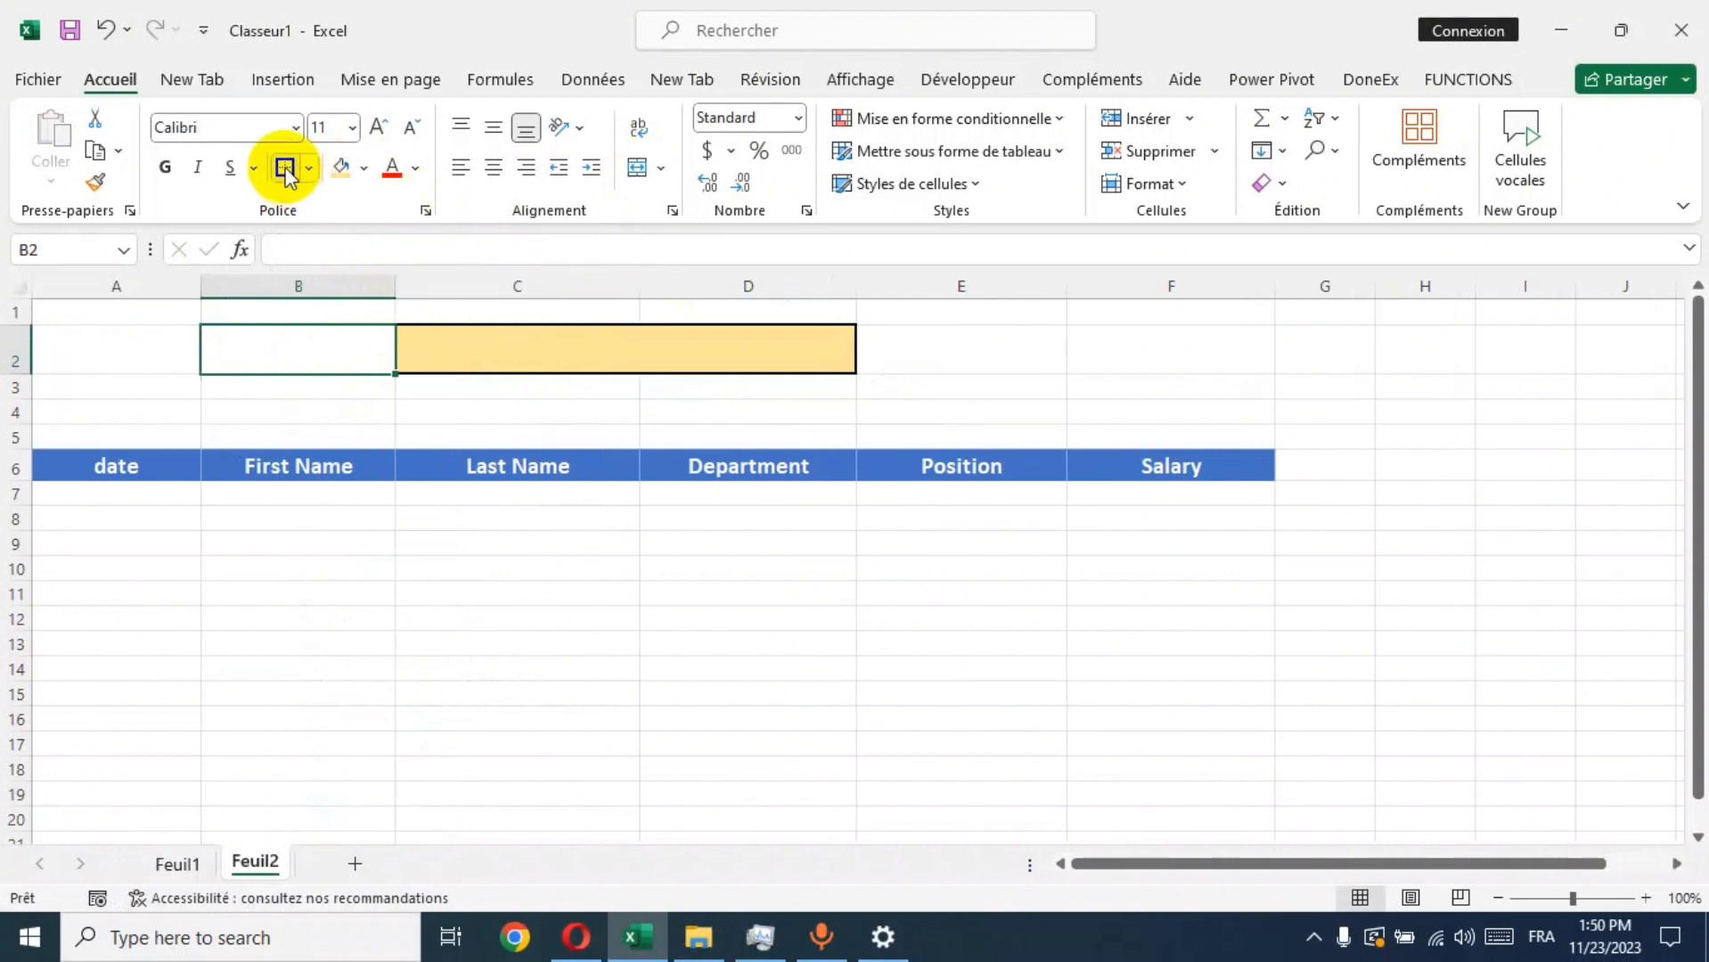
click(363, 172)
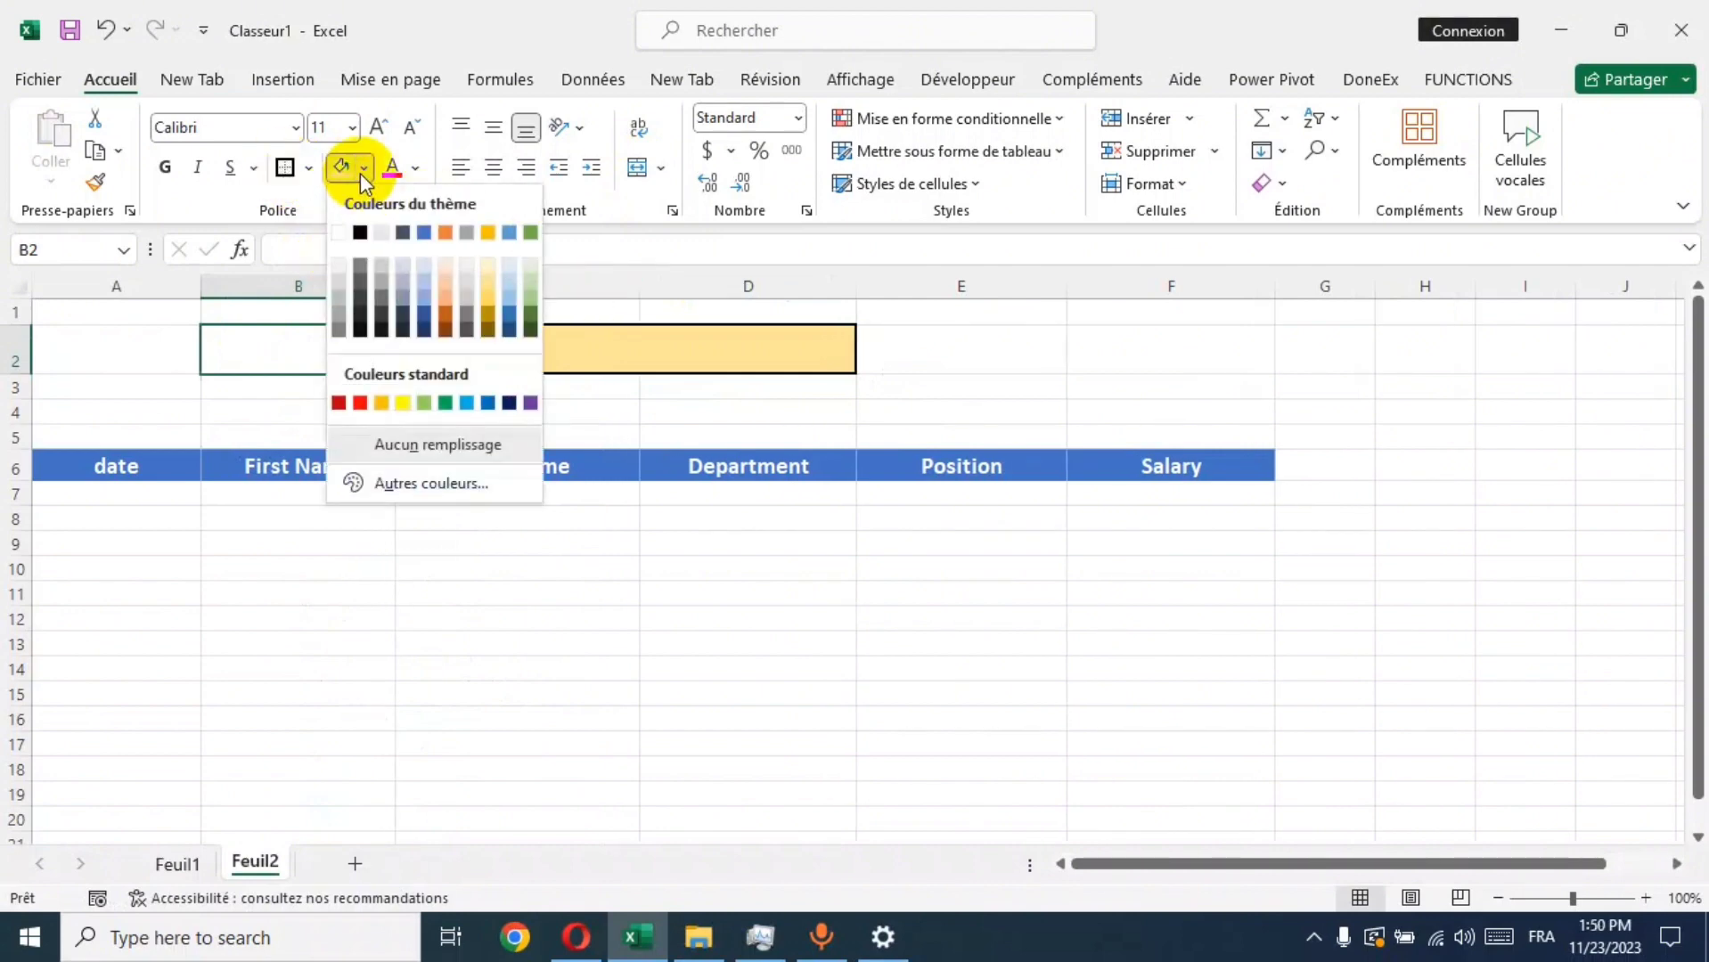
click(423, 300)
click(488, 563)
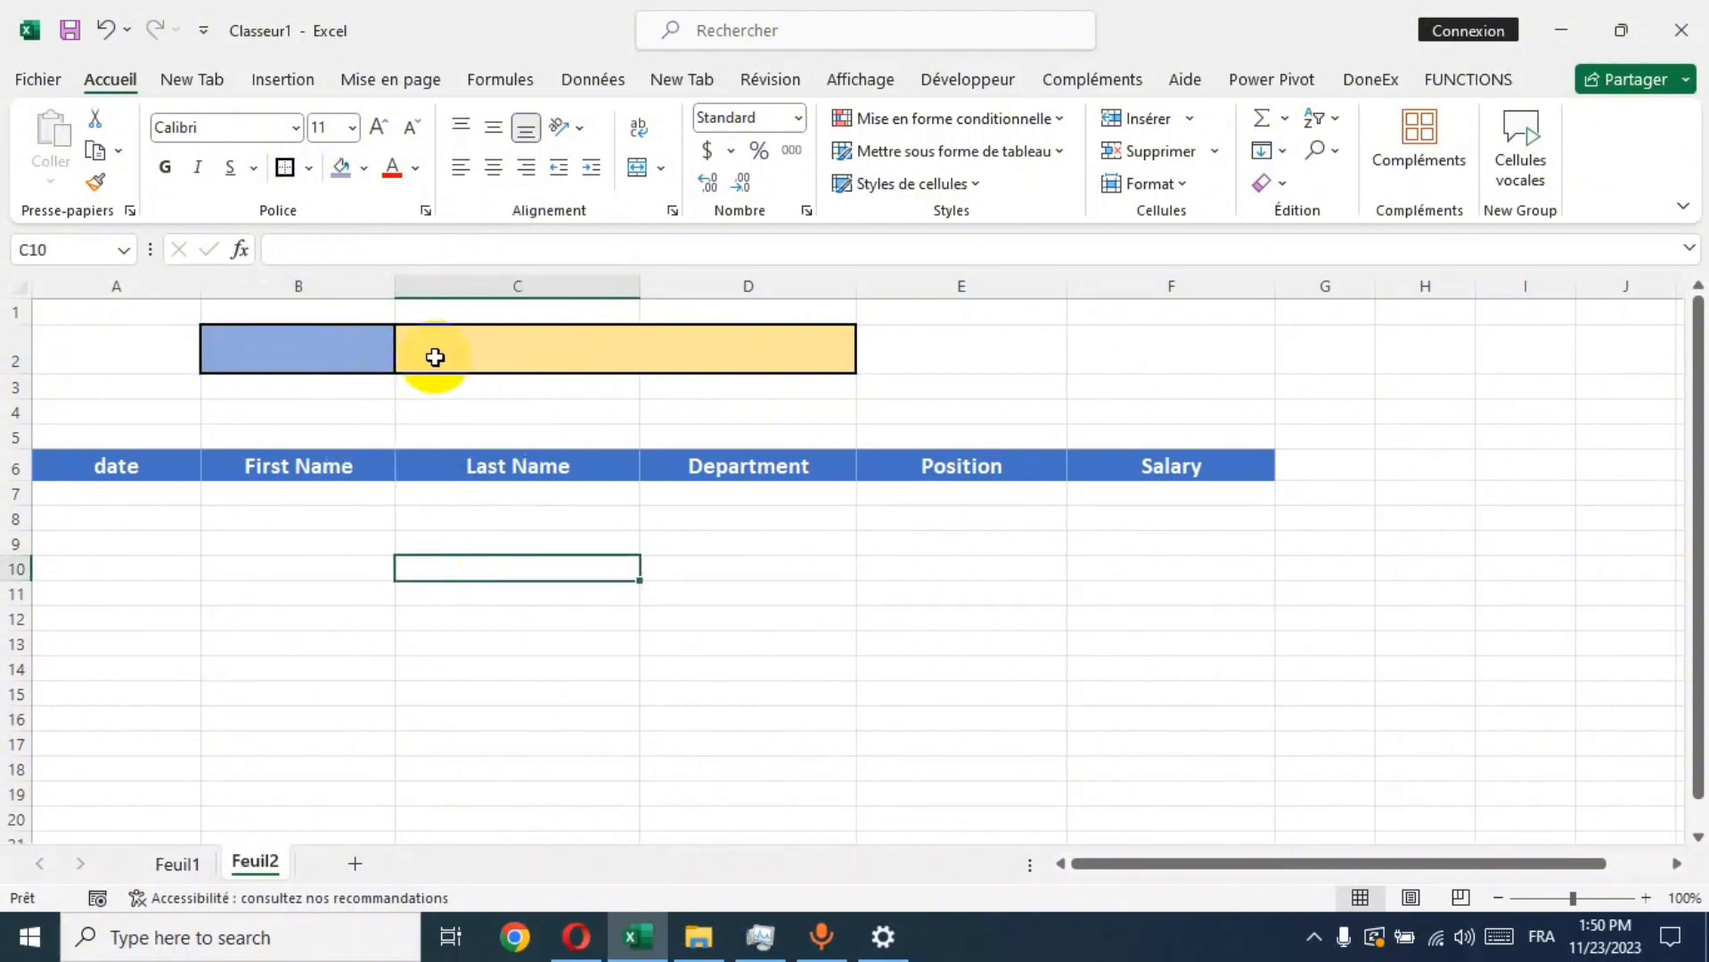
Step: Centre the contents of cells B2:D2 both vertically and horizontally and make them bold
click(325, 351)
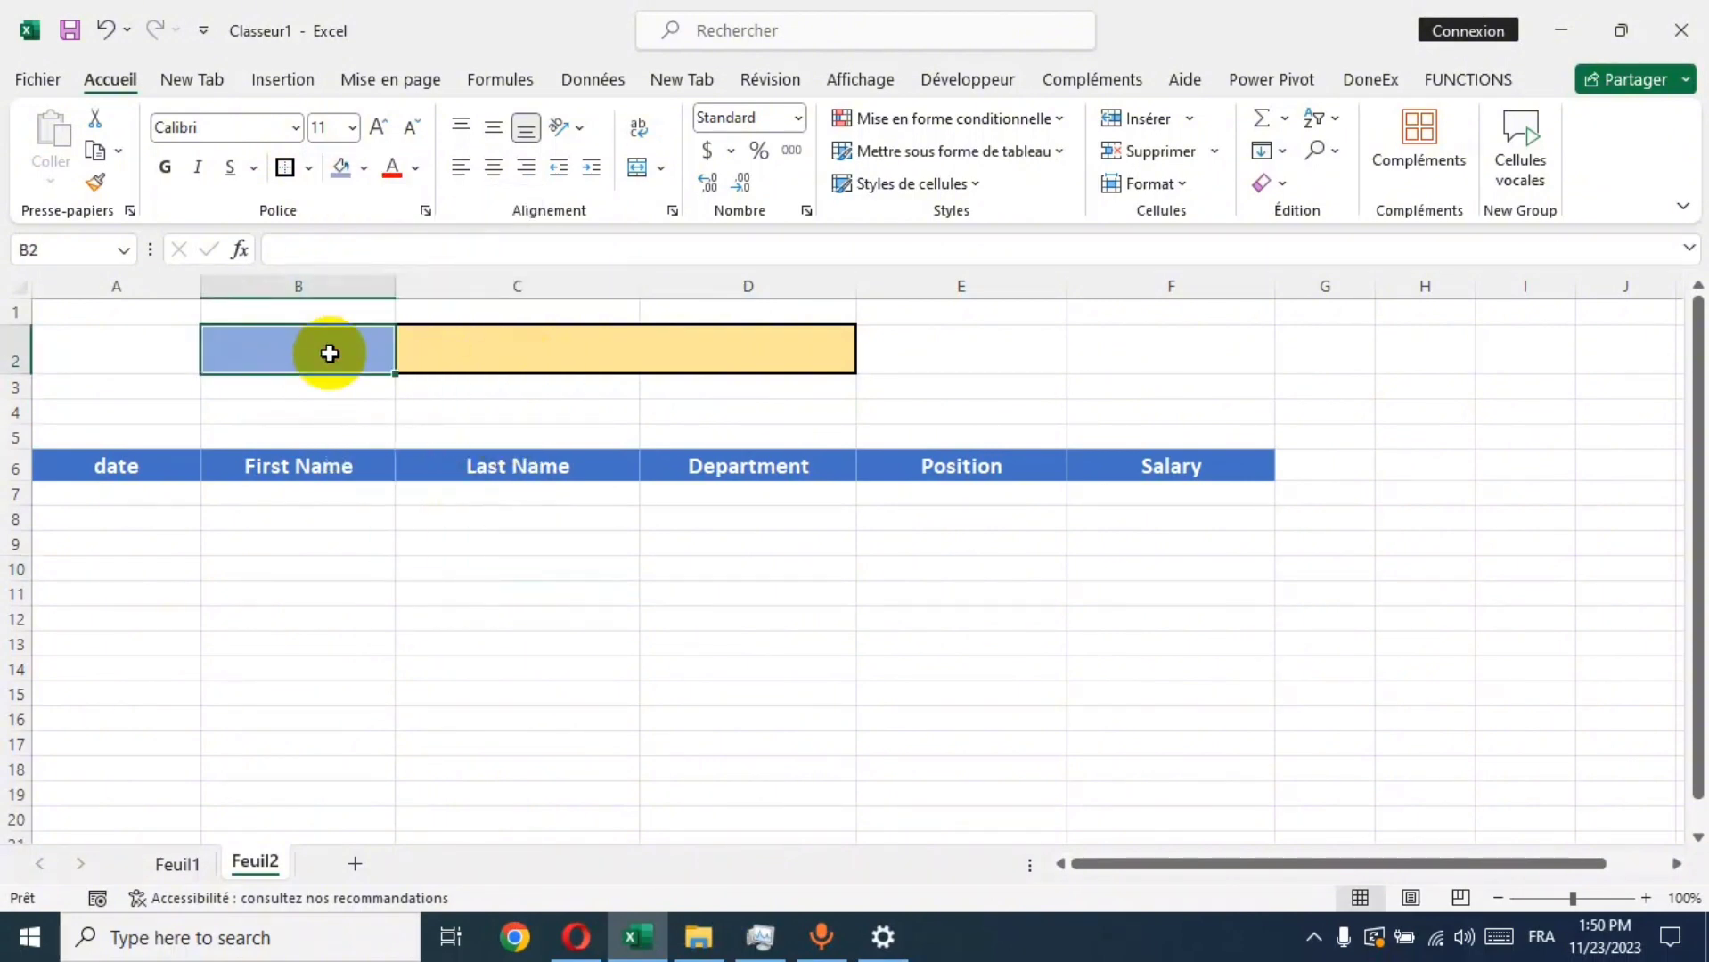
drag(329, 354, 450, 357)
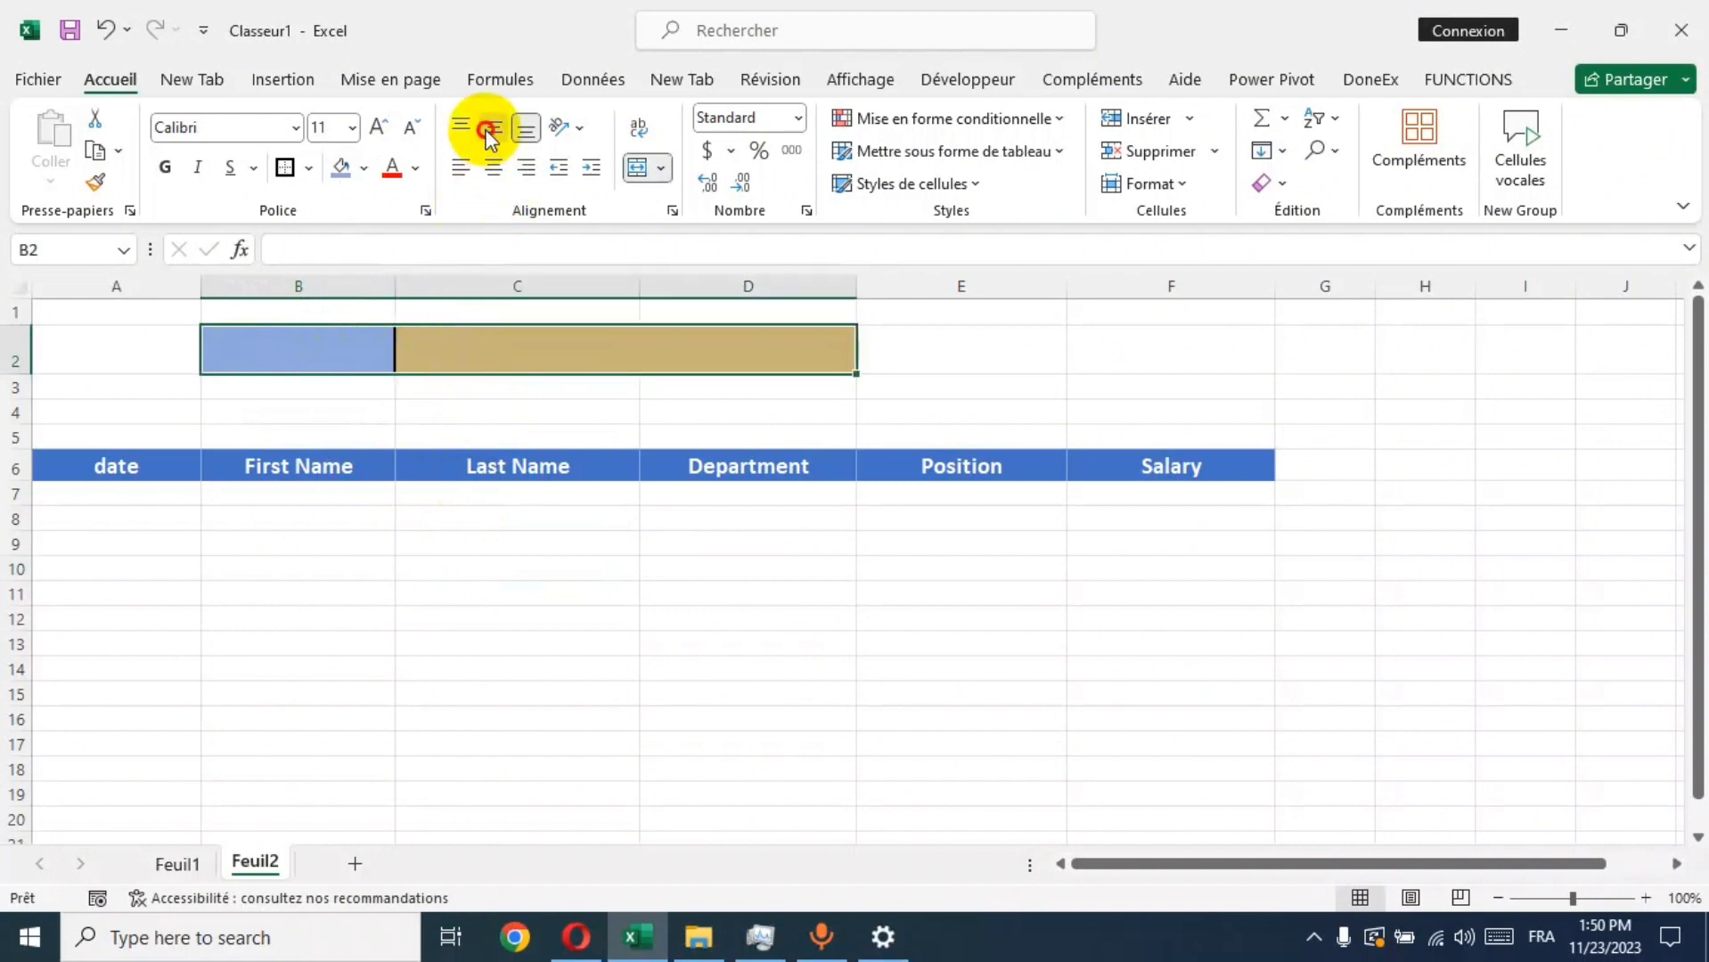
click(165, 166)
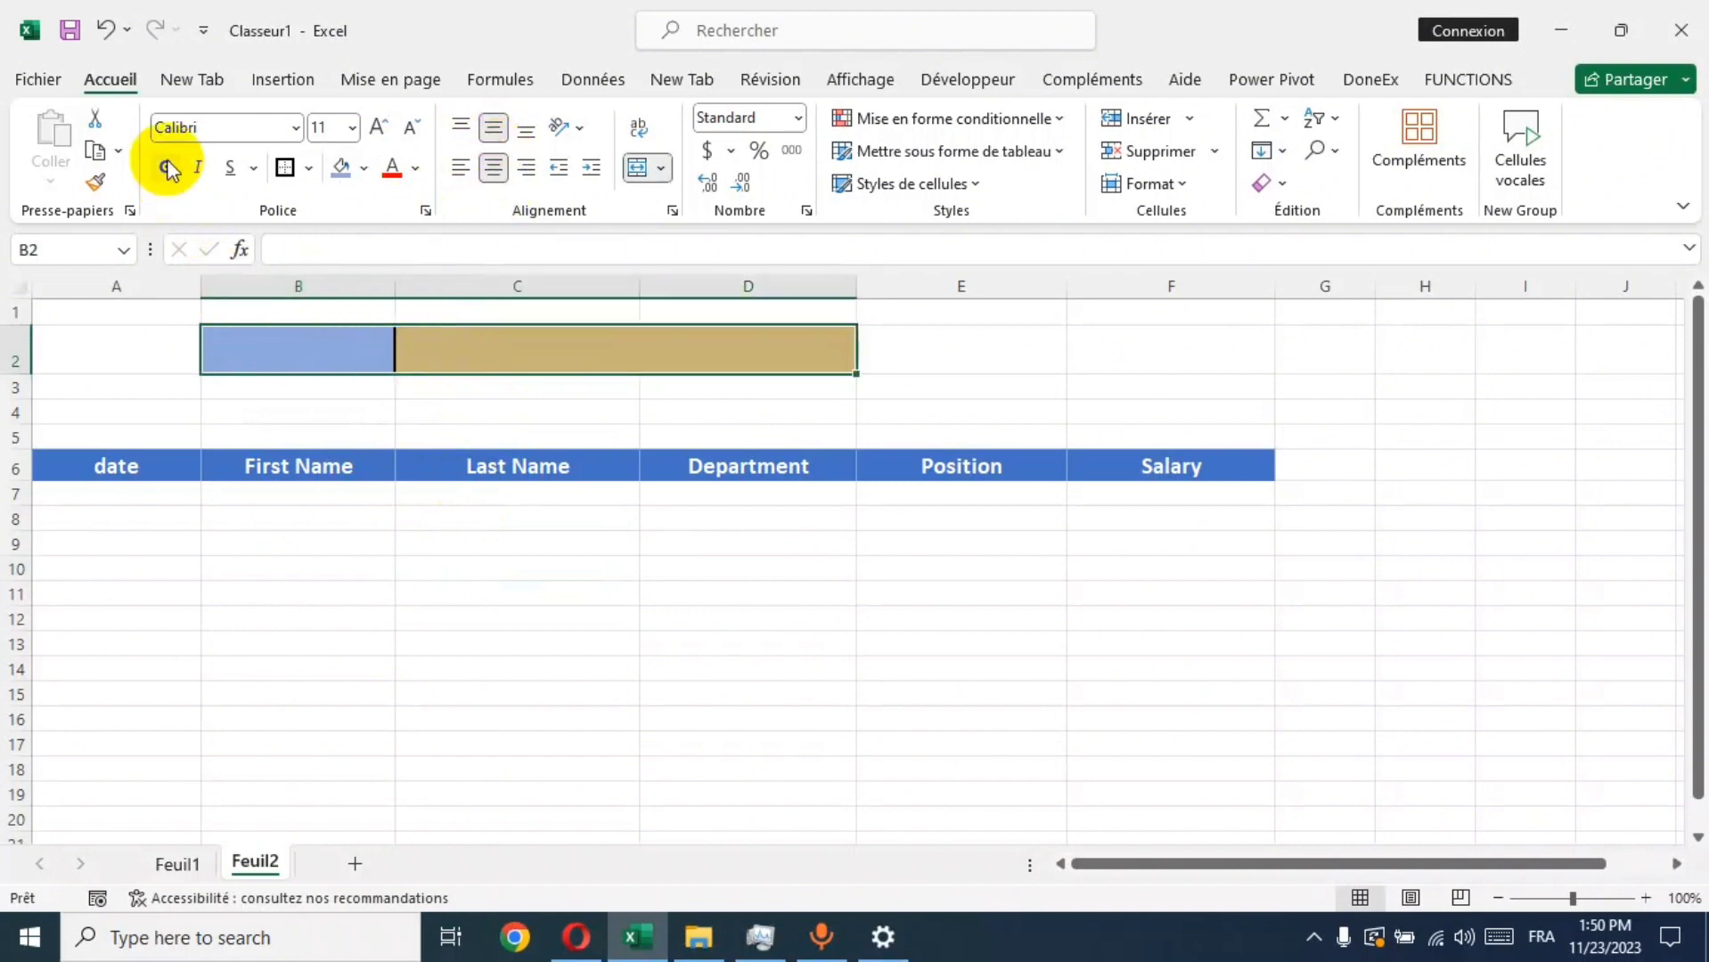
Step: Enter the label Rechercher in B2, enlarge it to 16 pt and align it to the right of the cell
double_click(354, 355)
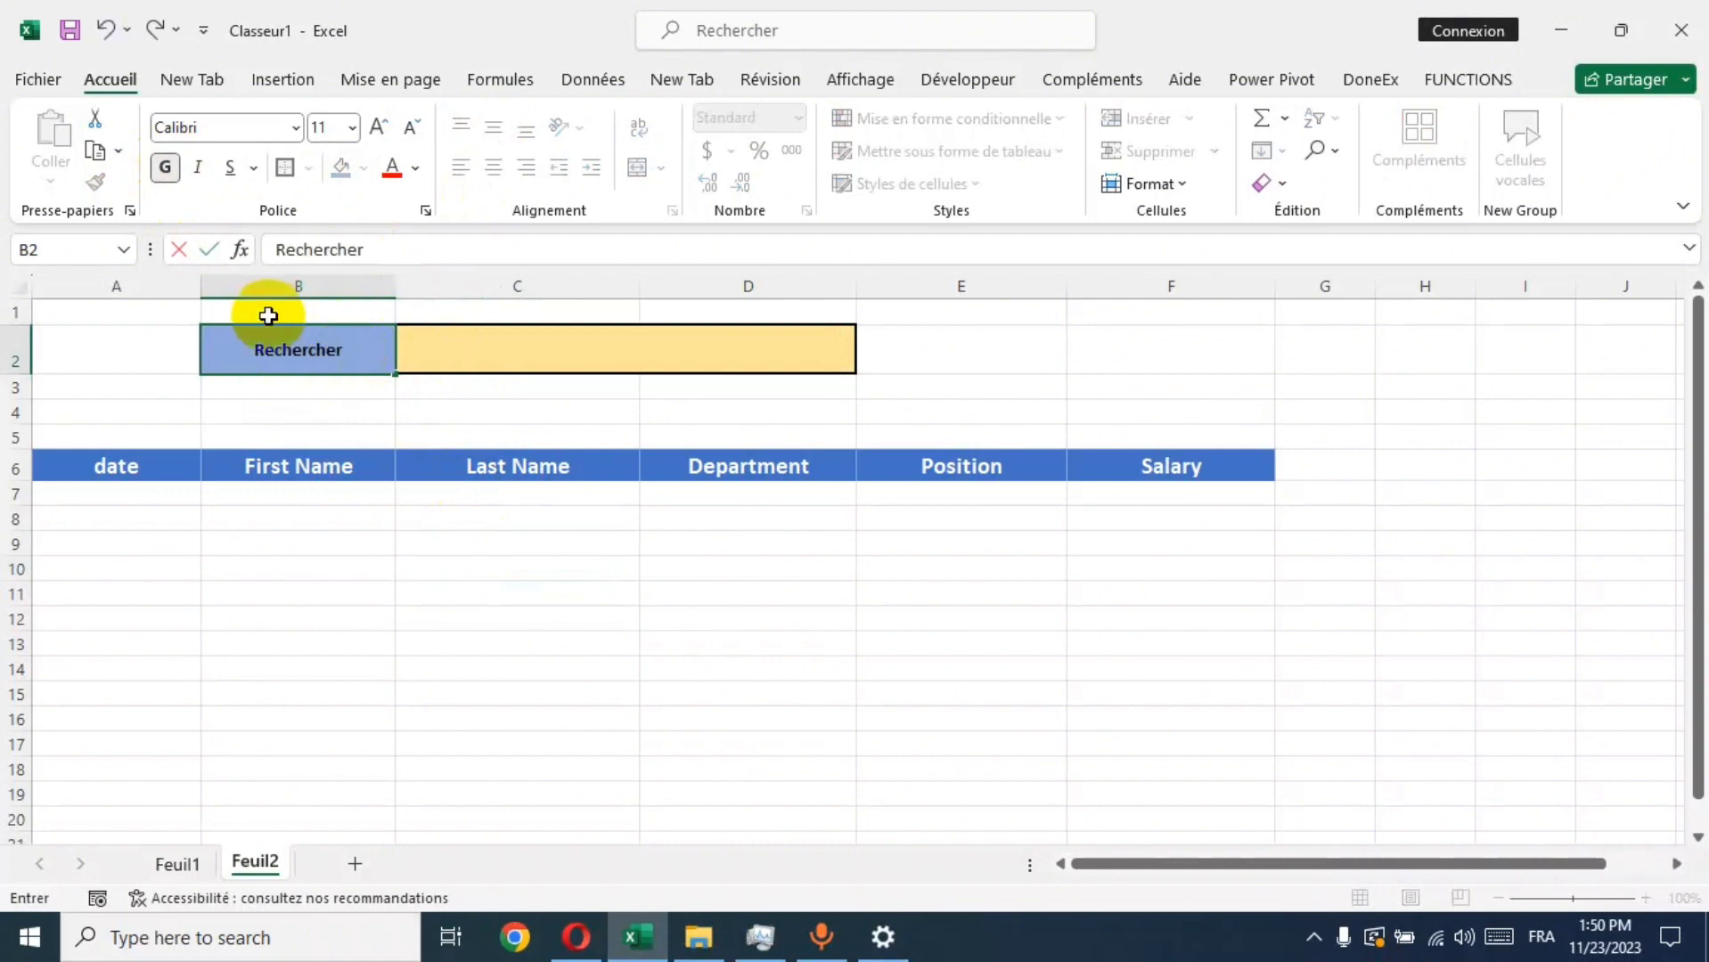
double_click(312, 349)
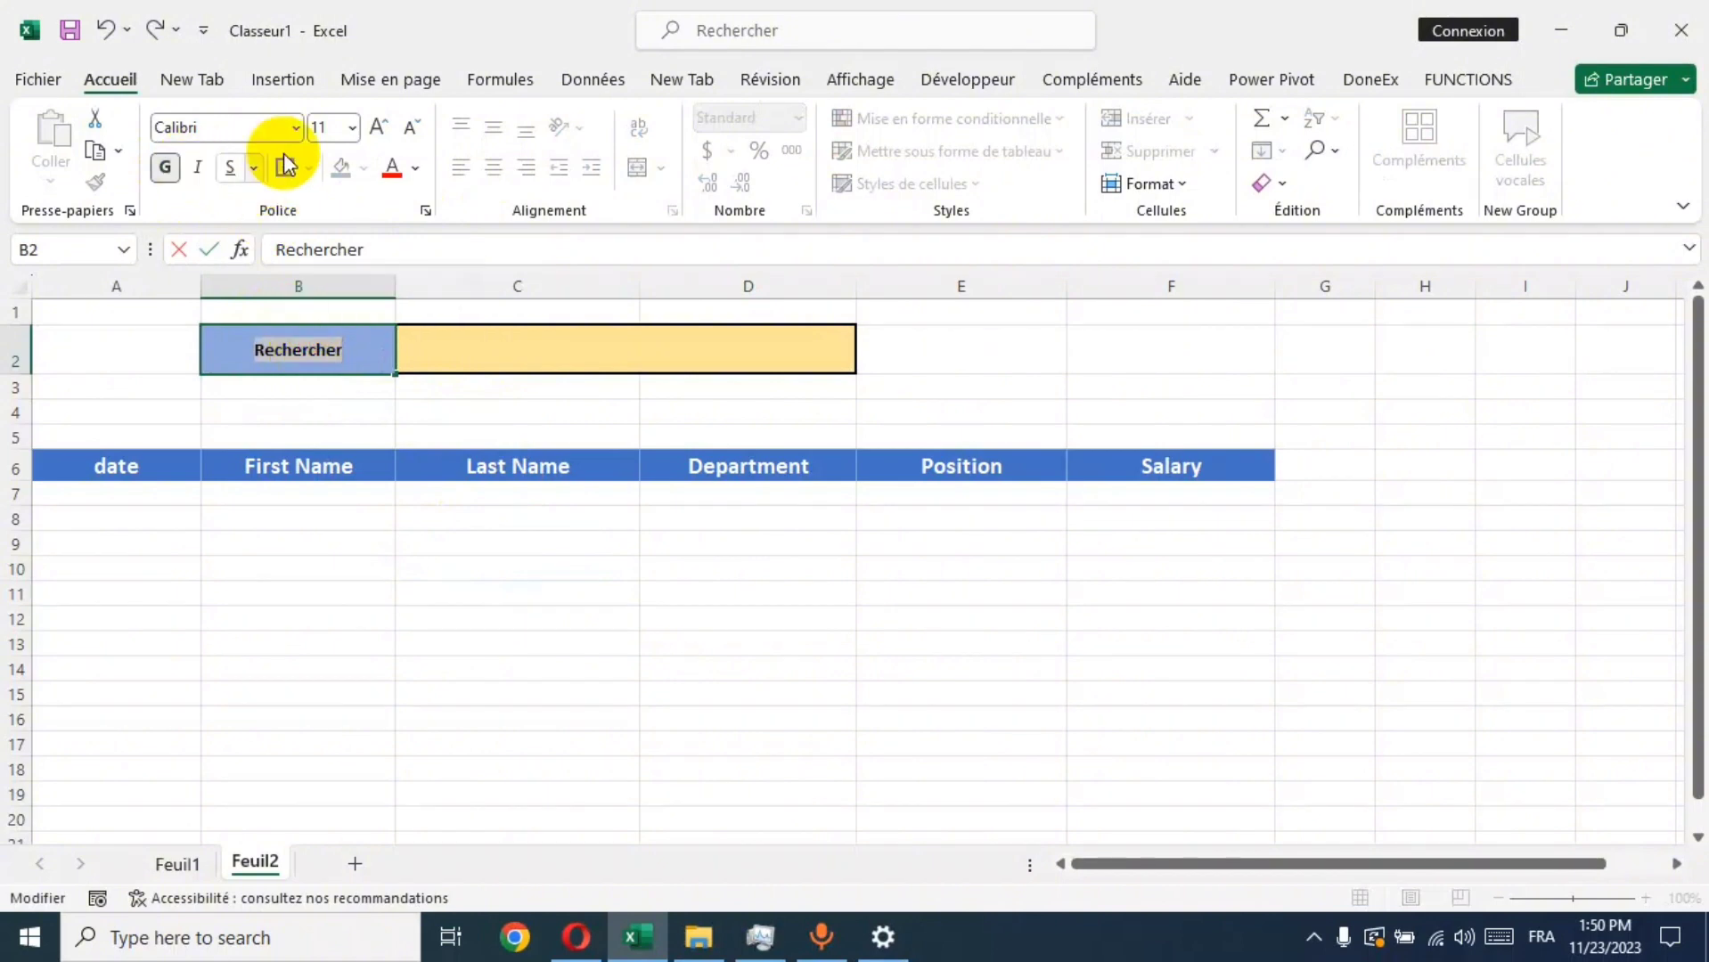
click(378, 129)
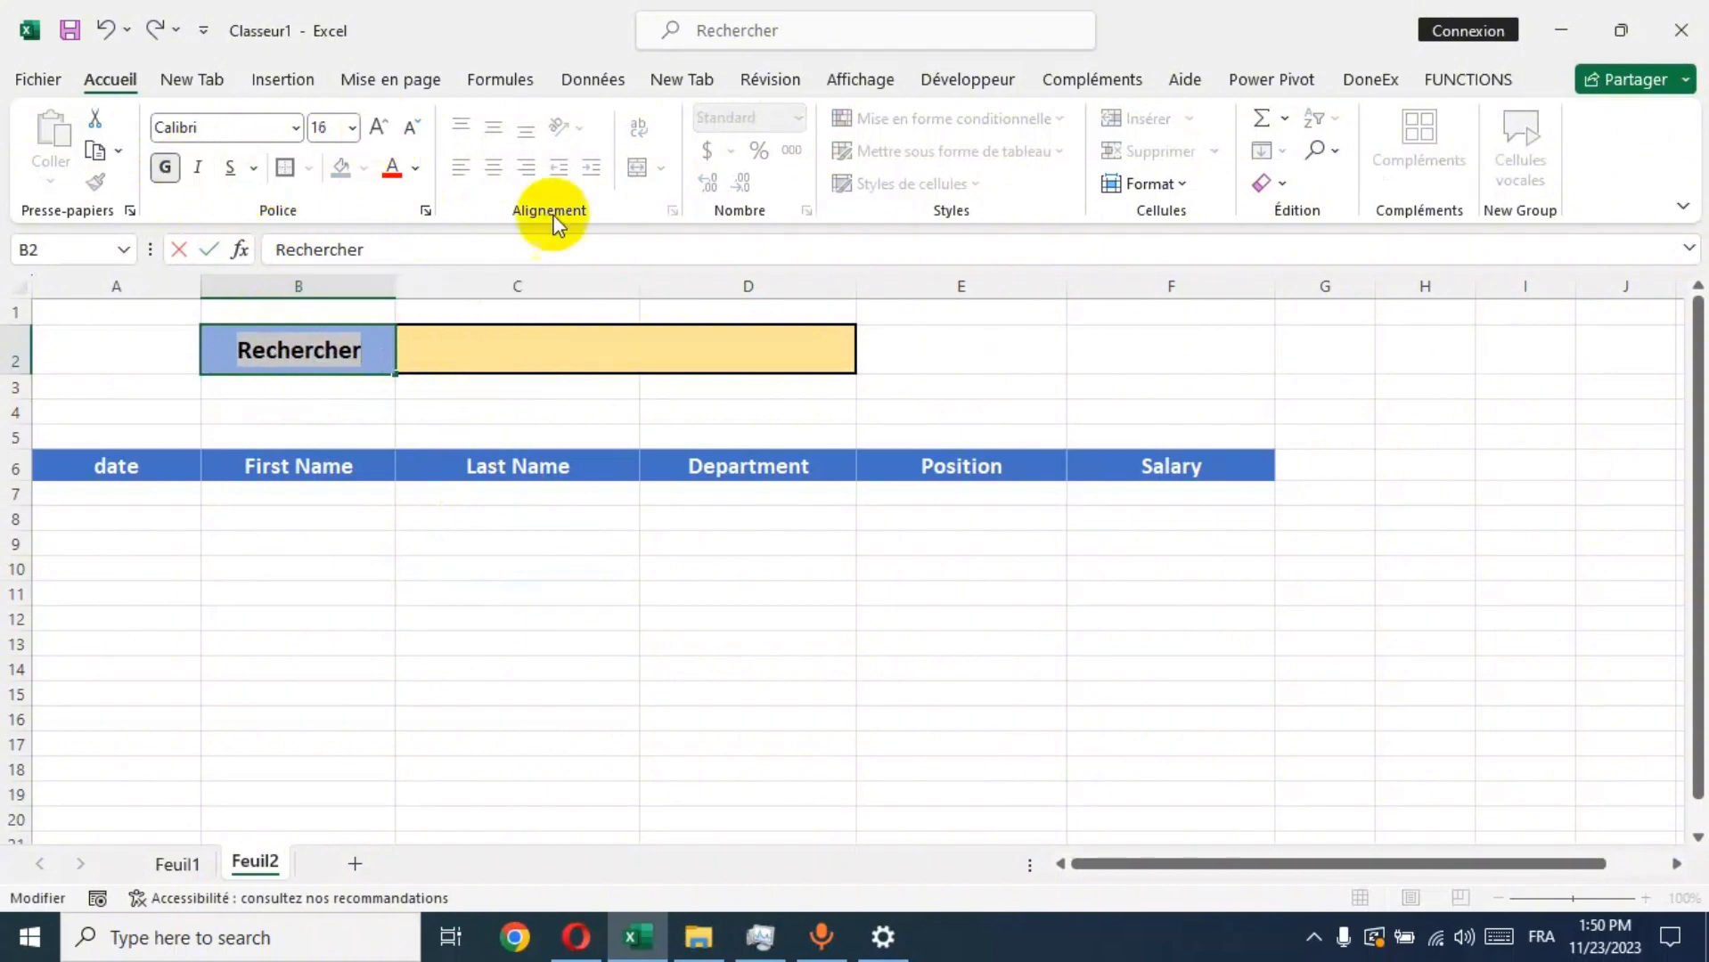
click(443, 394)
click(358, 345)
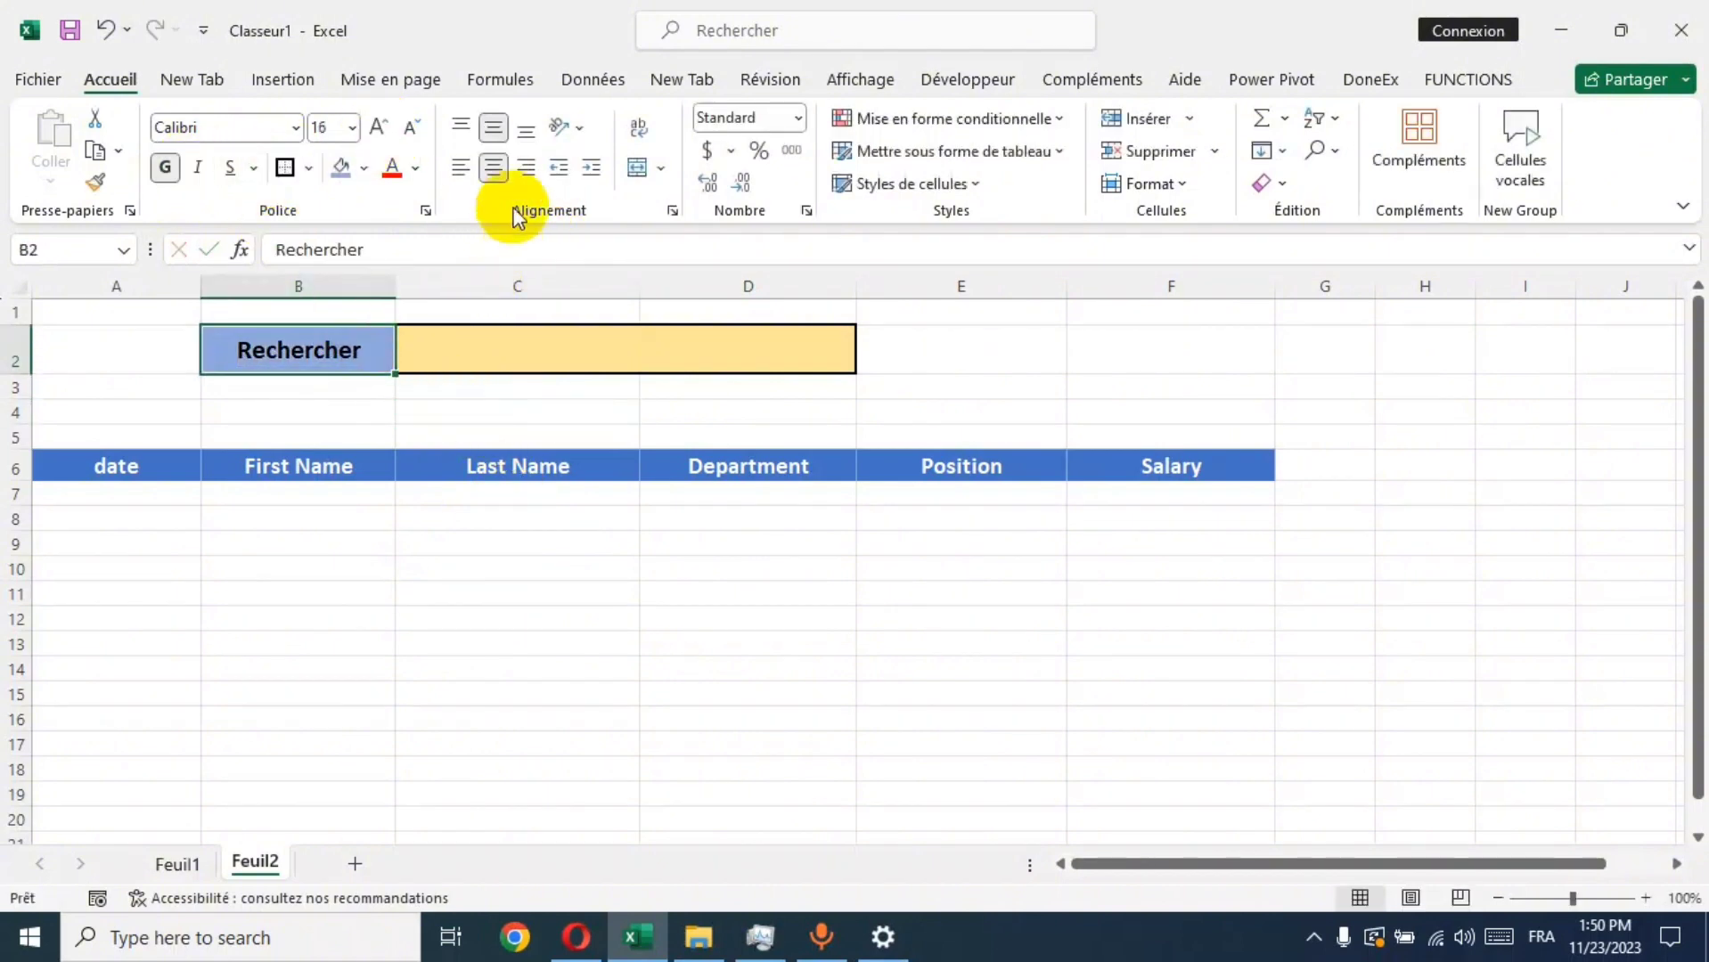
click(524, 166)
click(976, 370)
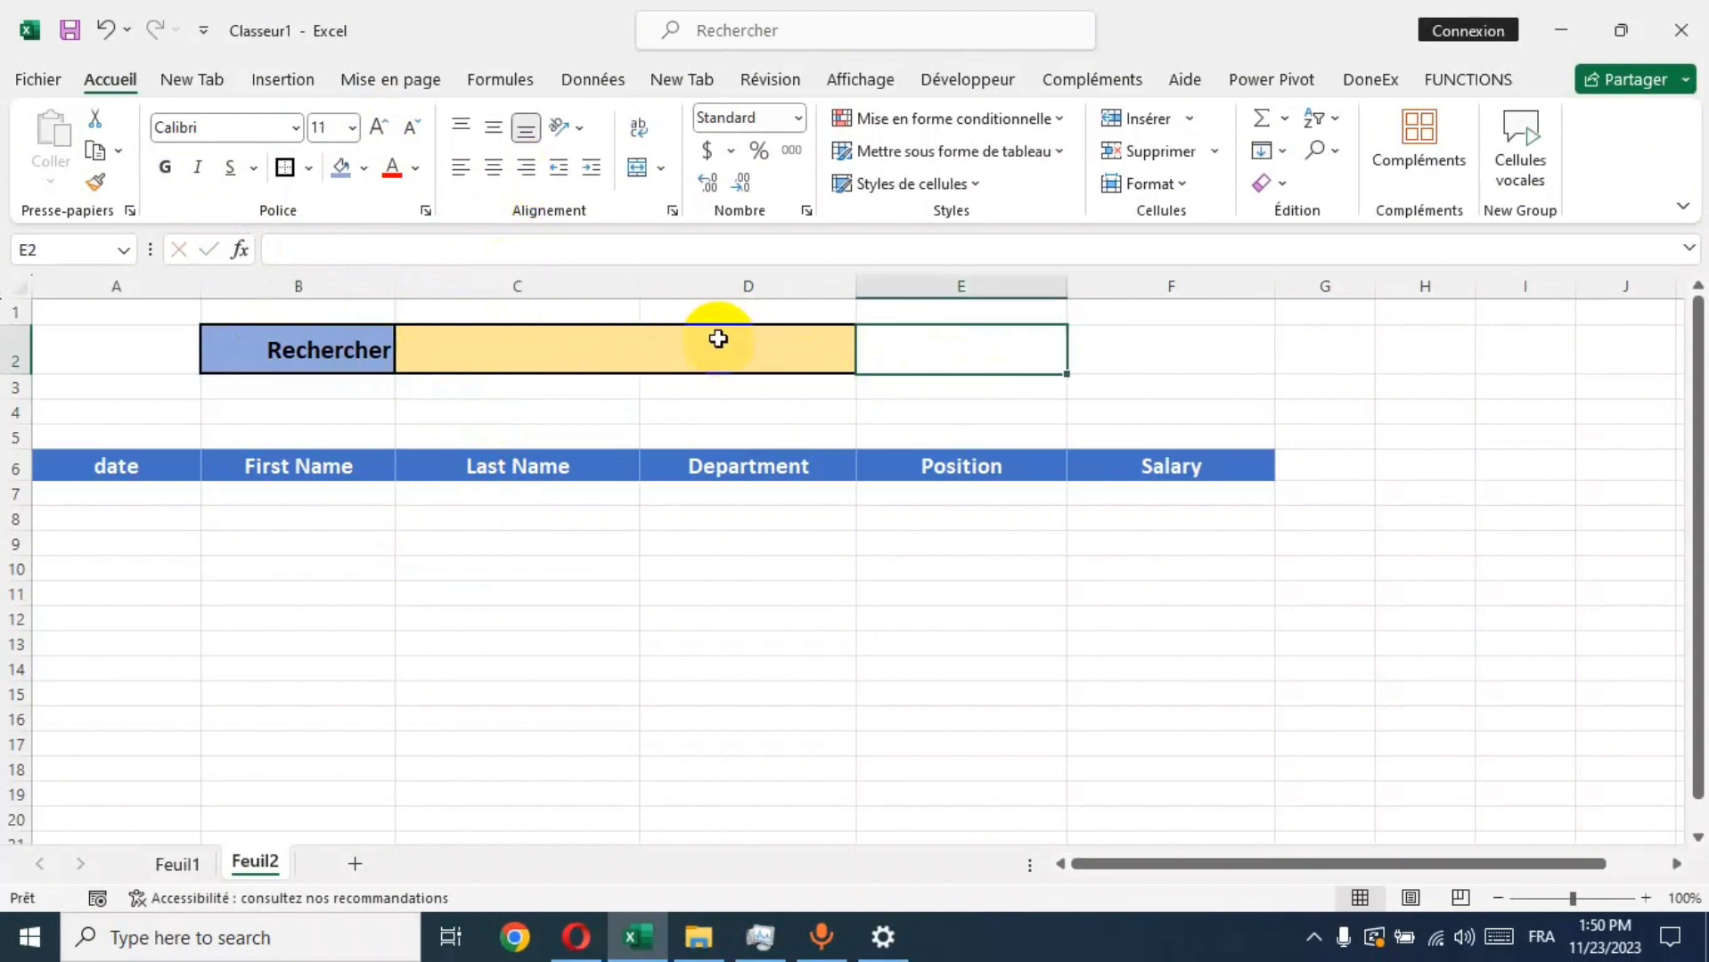
Step: Search the online images for recherche and insert the grey magnifying glass picture into Feuil2
click(280, 78)
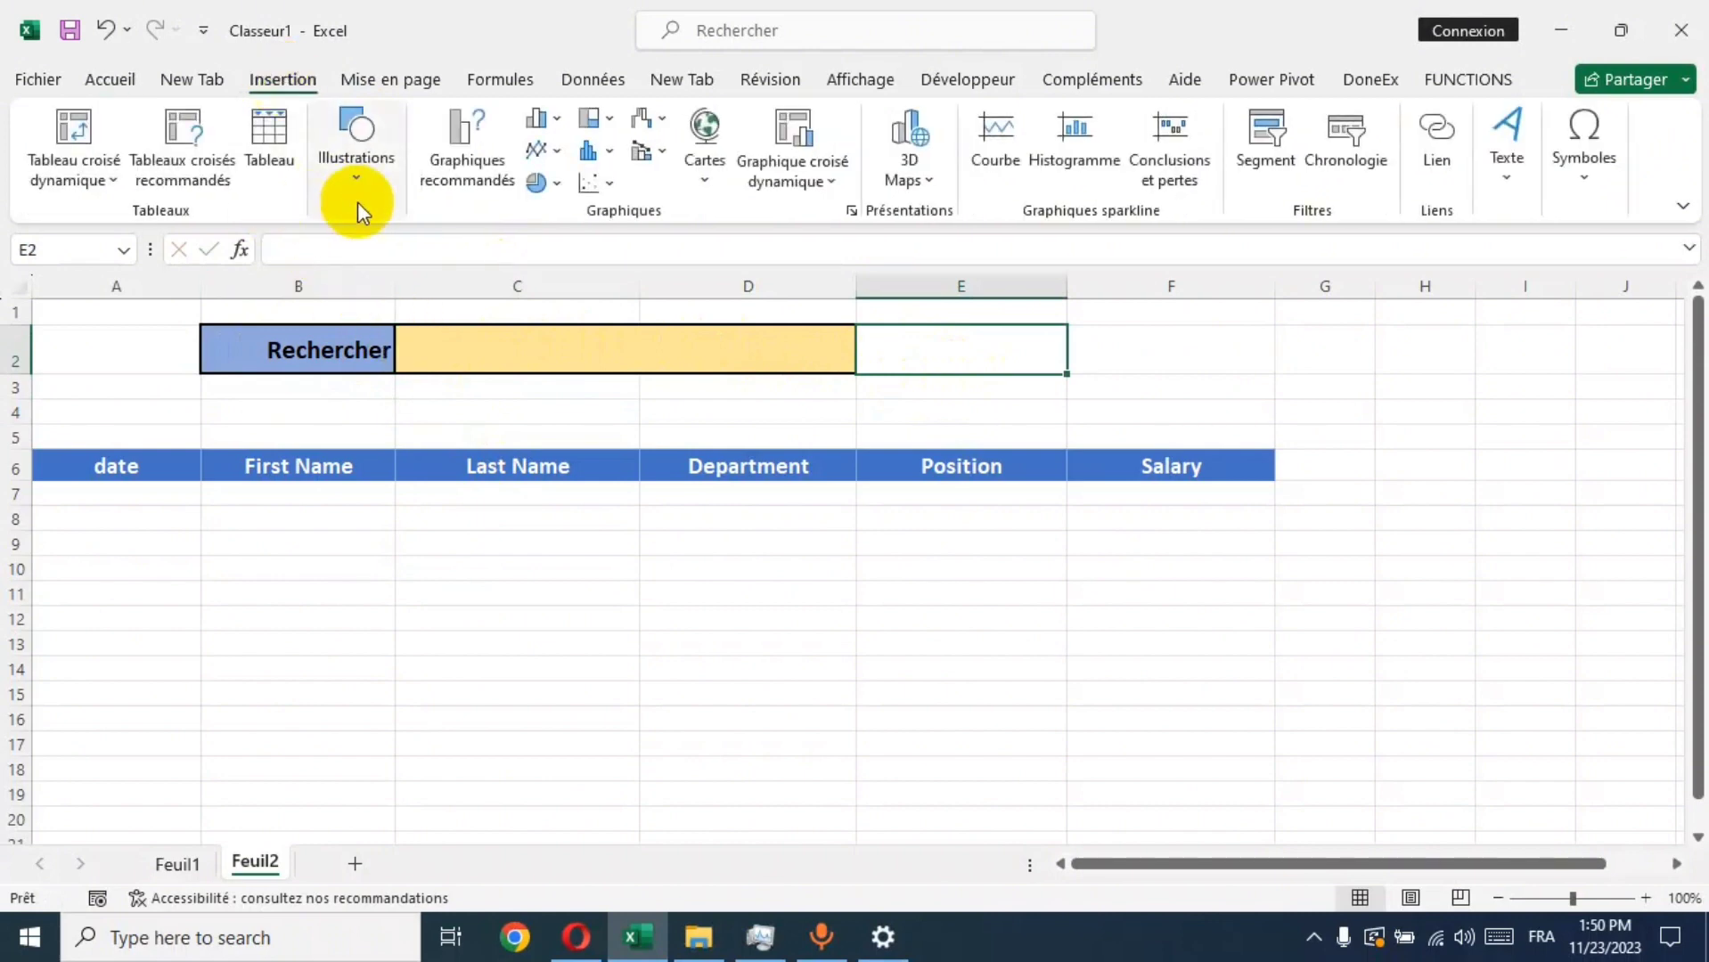
click(360, 186)
click(343, 303)
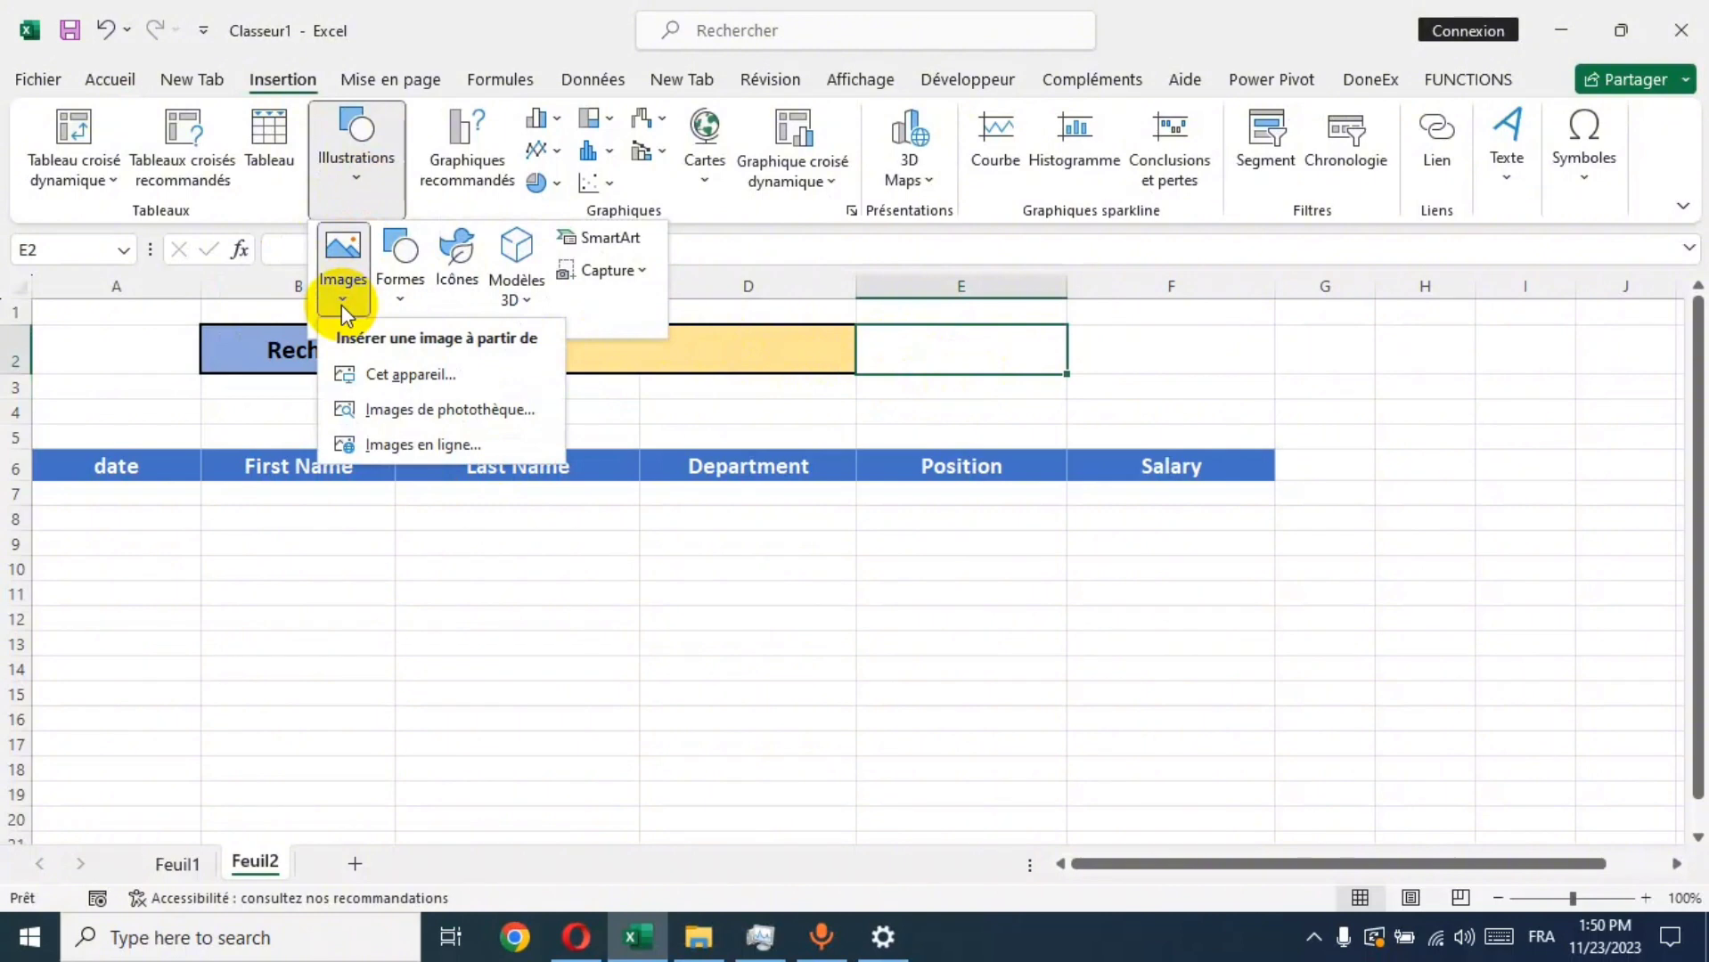
click(421, 445)
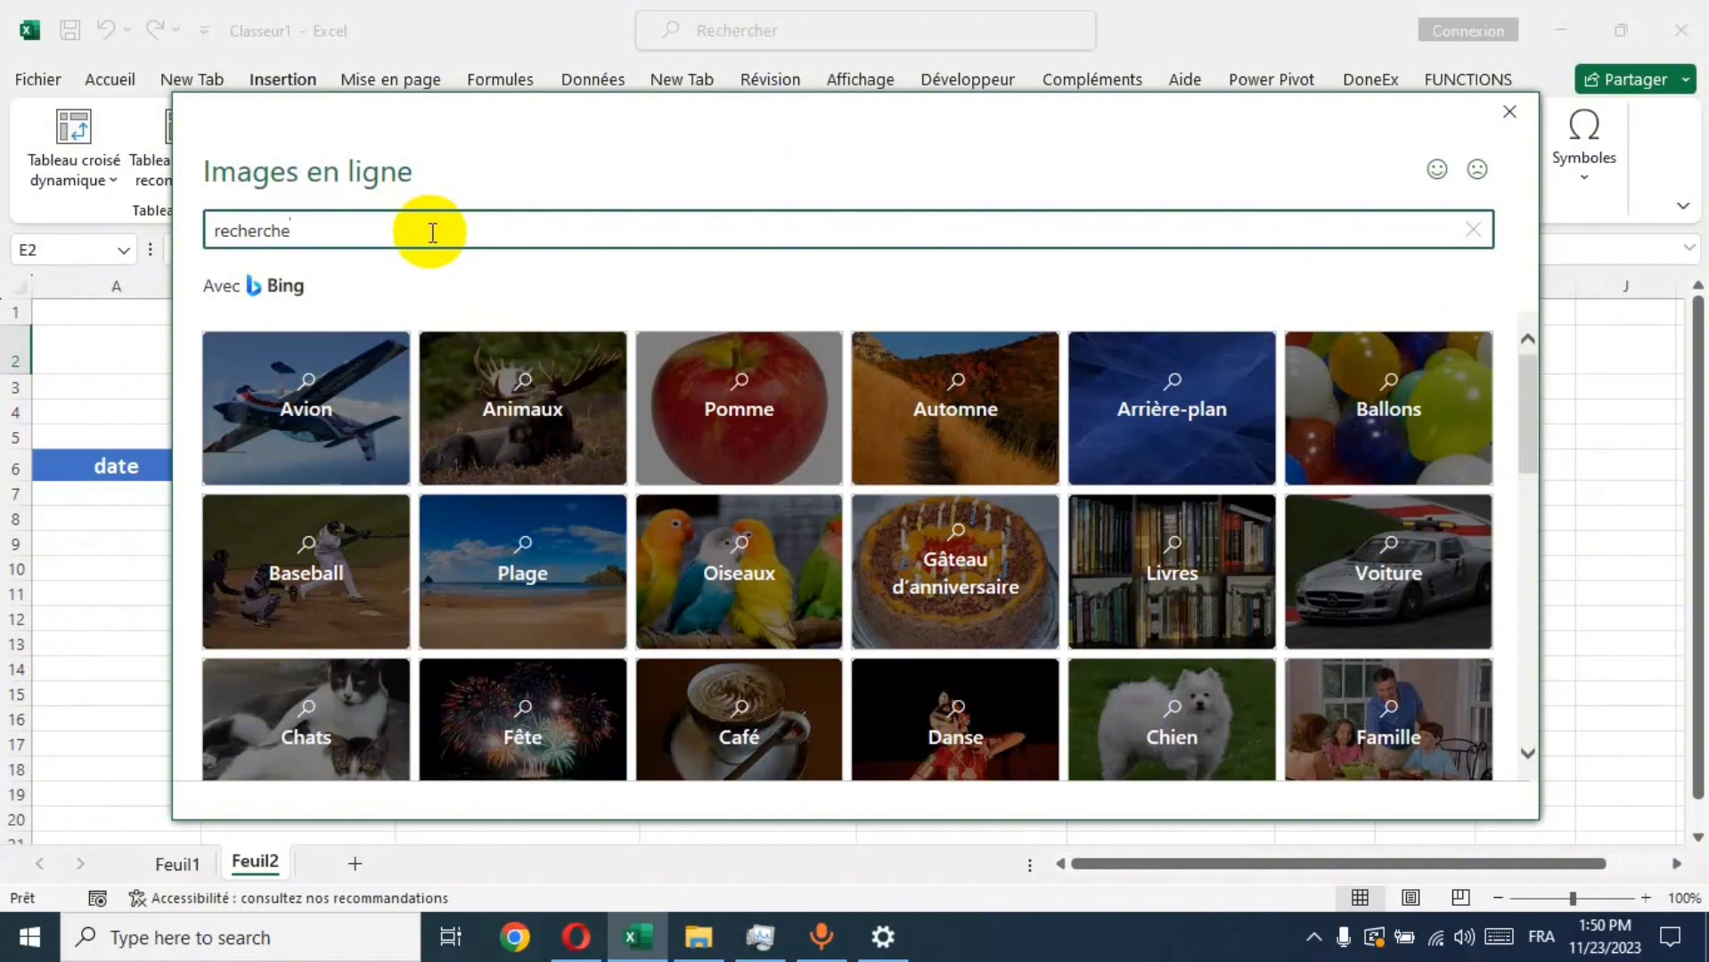
key(Return)
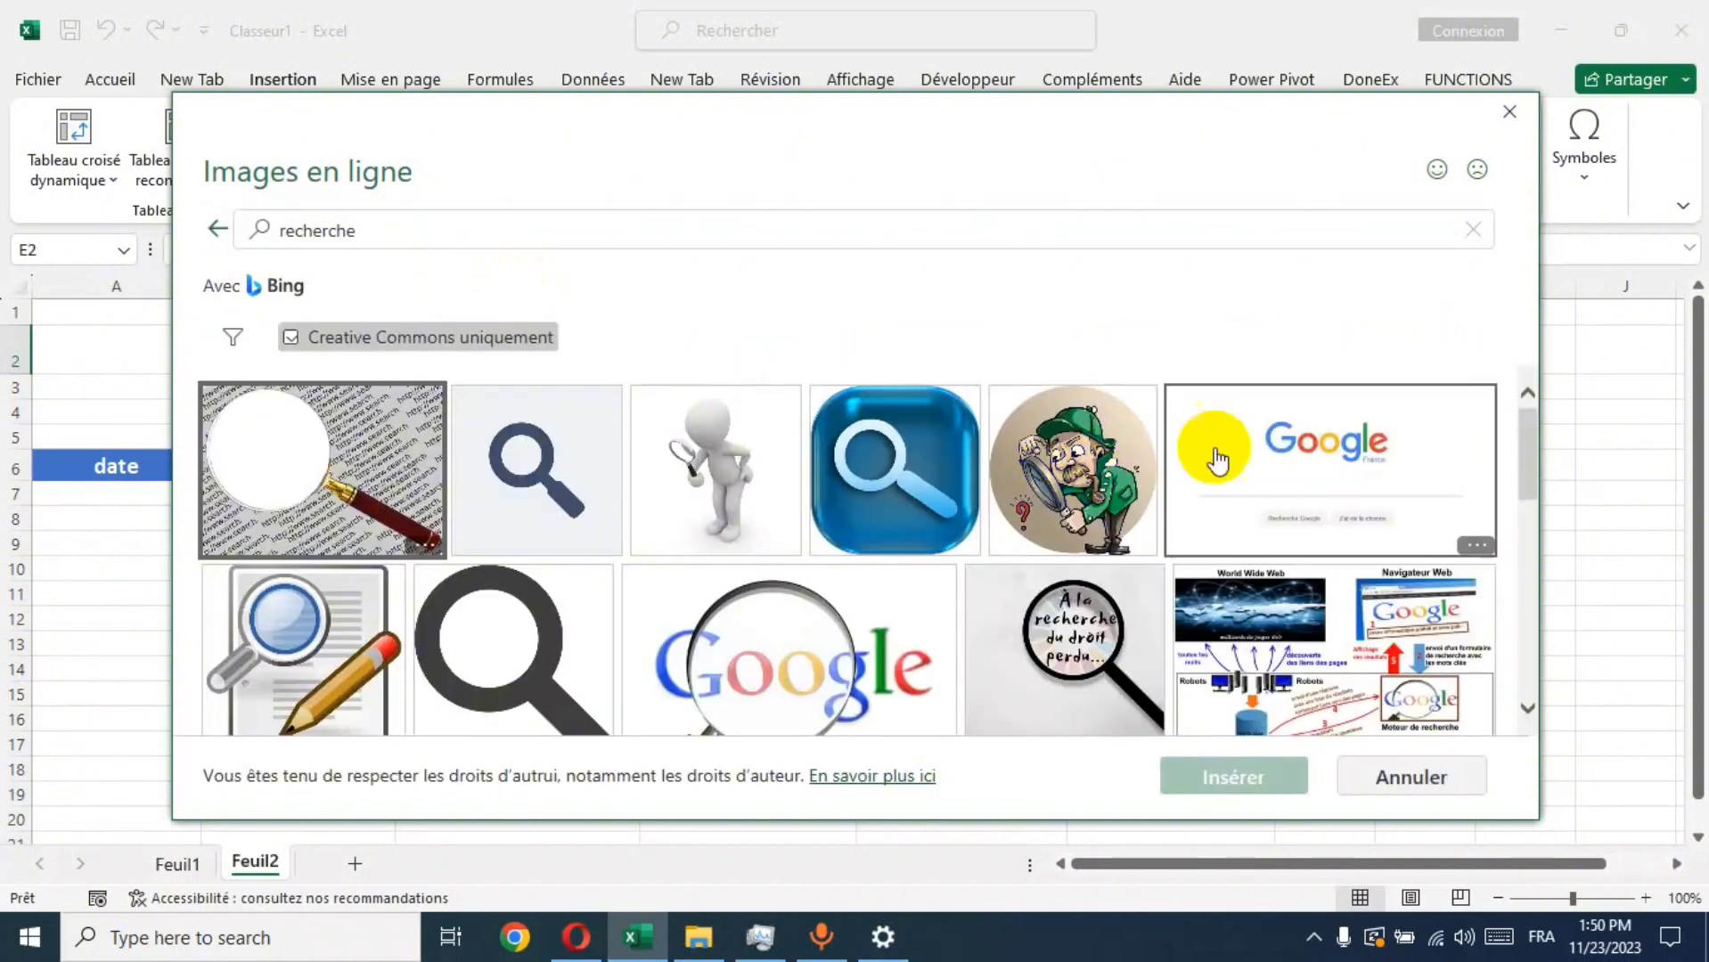
drag(1528, 428, 1539, 640)
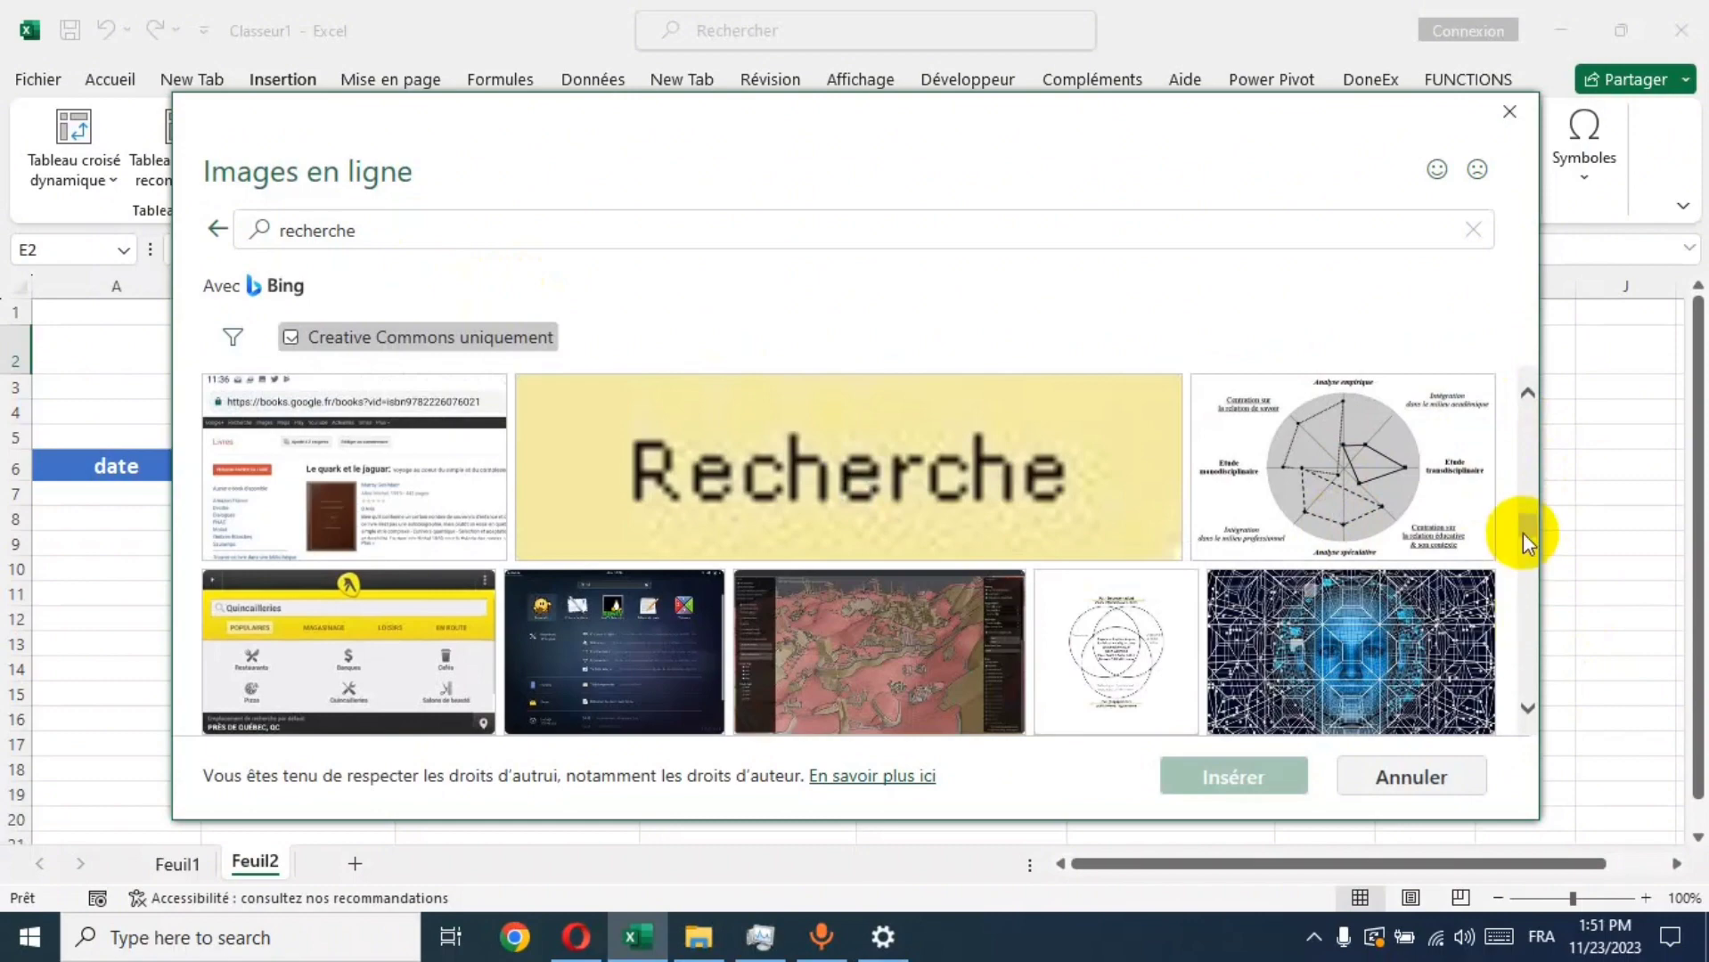
drag(1529, 534, 1529, 515)
click(1091, 436)
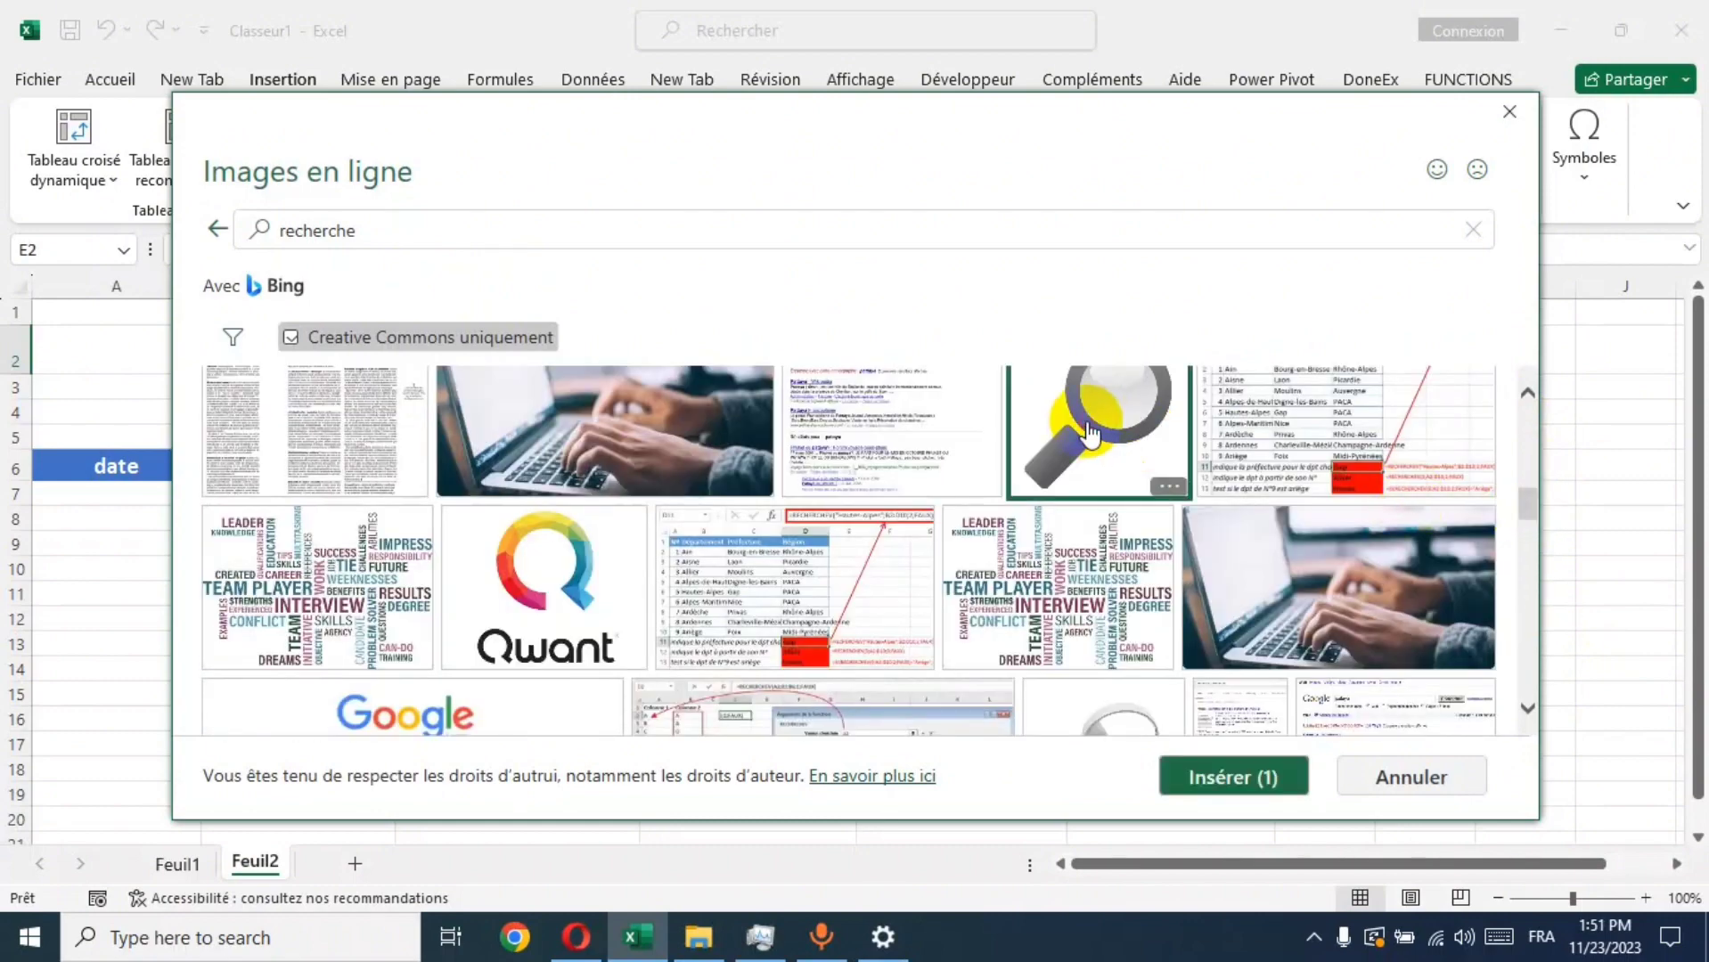
click(1232, 780)
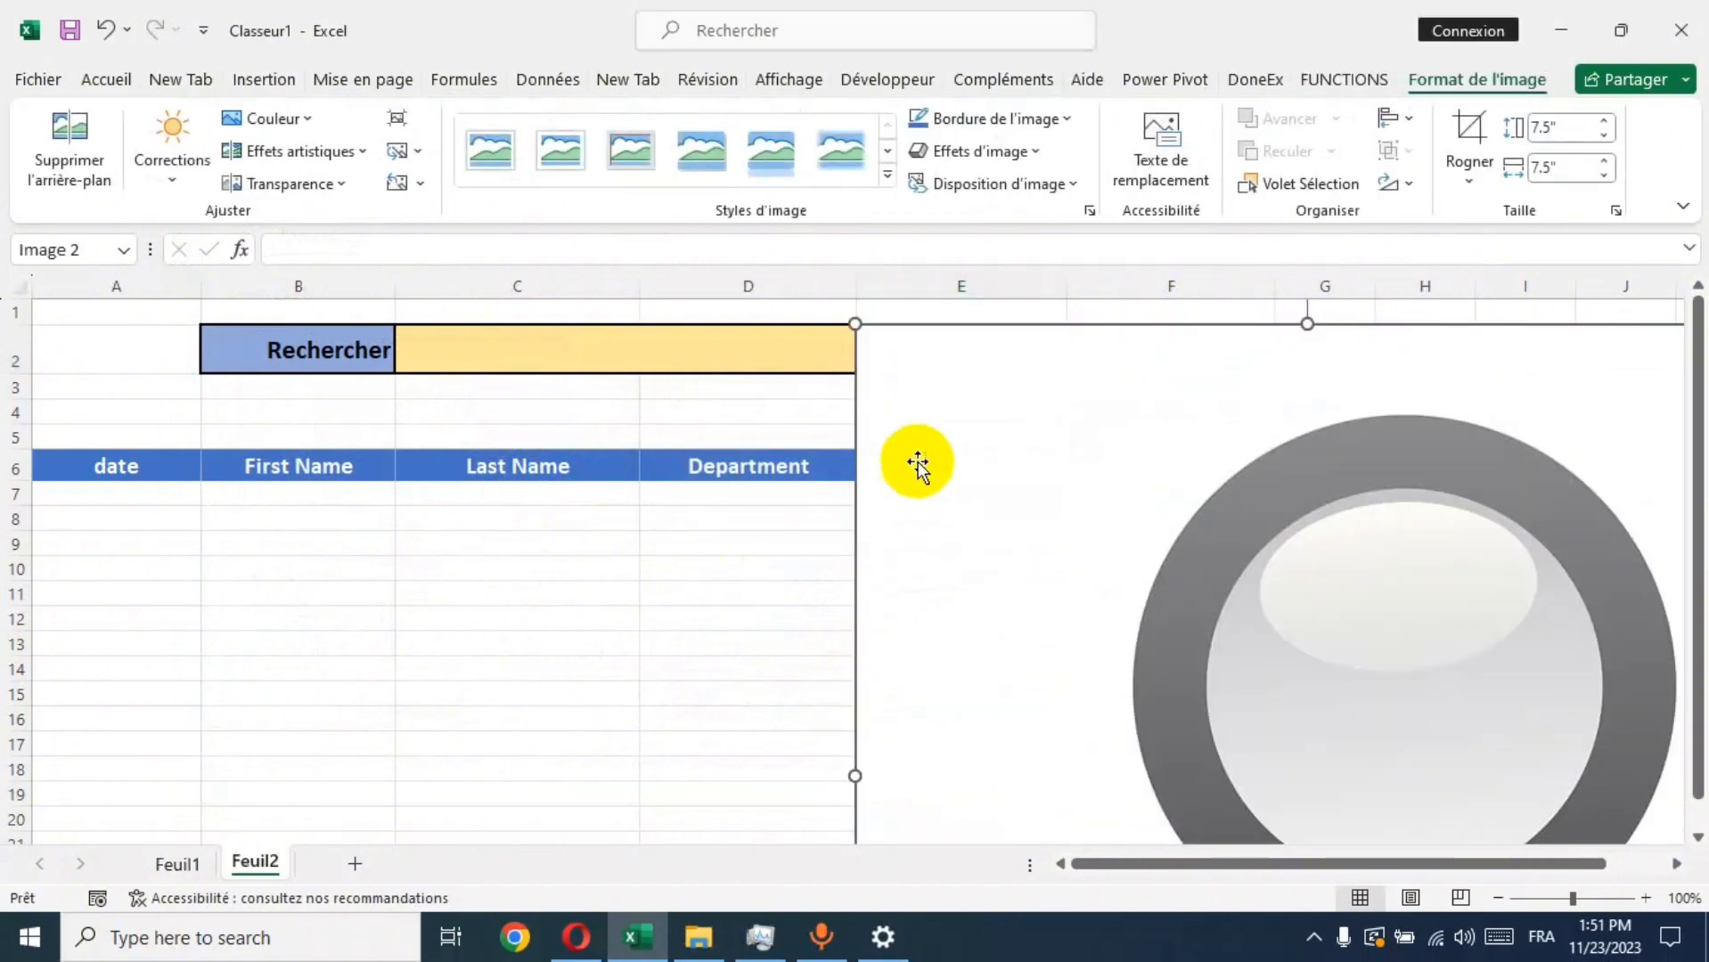
Step: Shrink the grey magnifying glass picture to about 0.32 inch square and place it before the Rechercher label in B2
drag(858, 321, 1097, 537)
drag(1299, 708, 649, 473)
drag(557, 428, 909, 704)
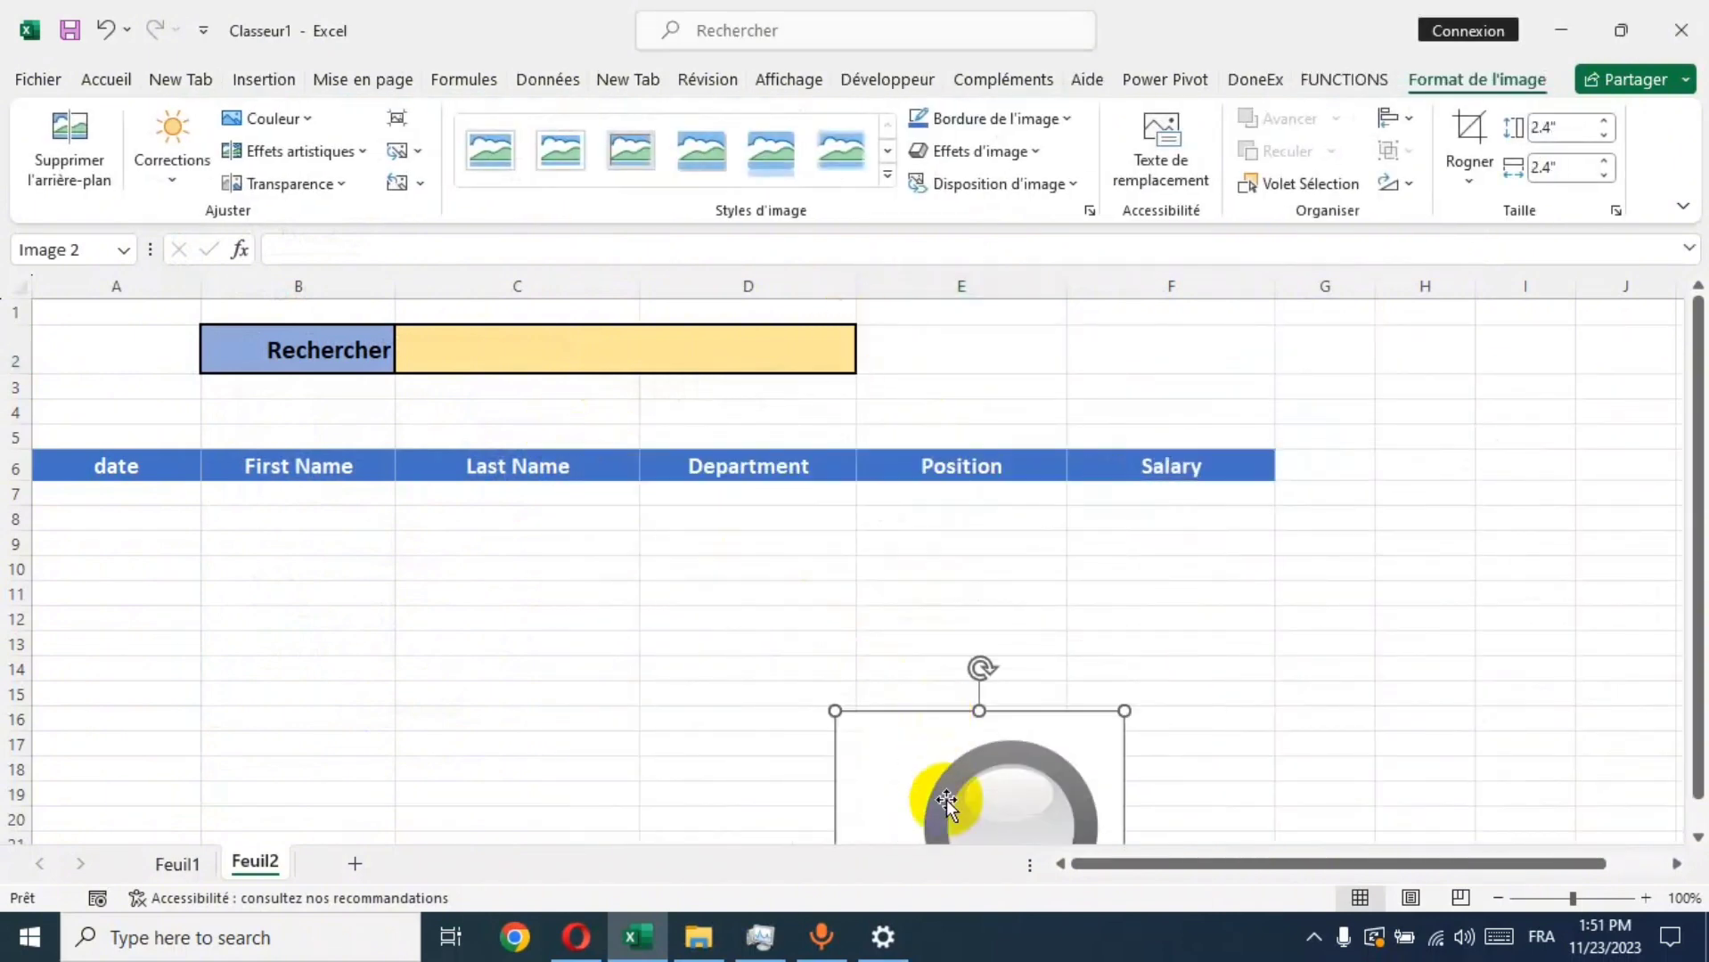
drag(944, 787, 713, 488)
drag(613, 427, 241, 347)
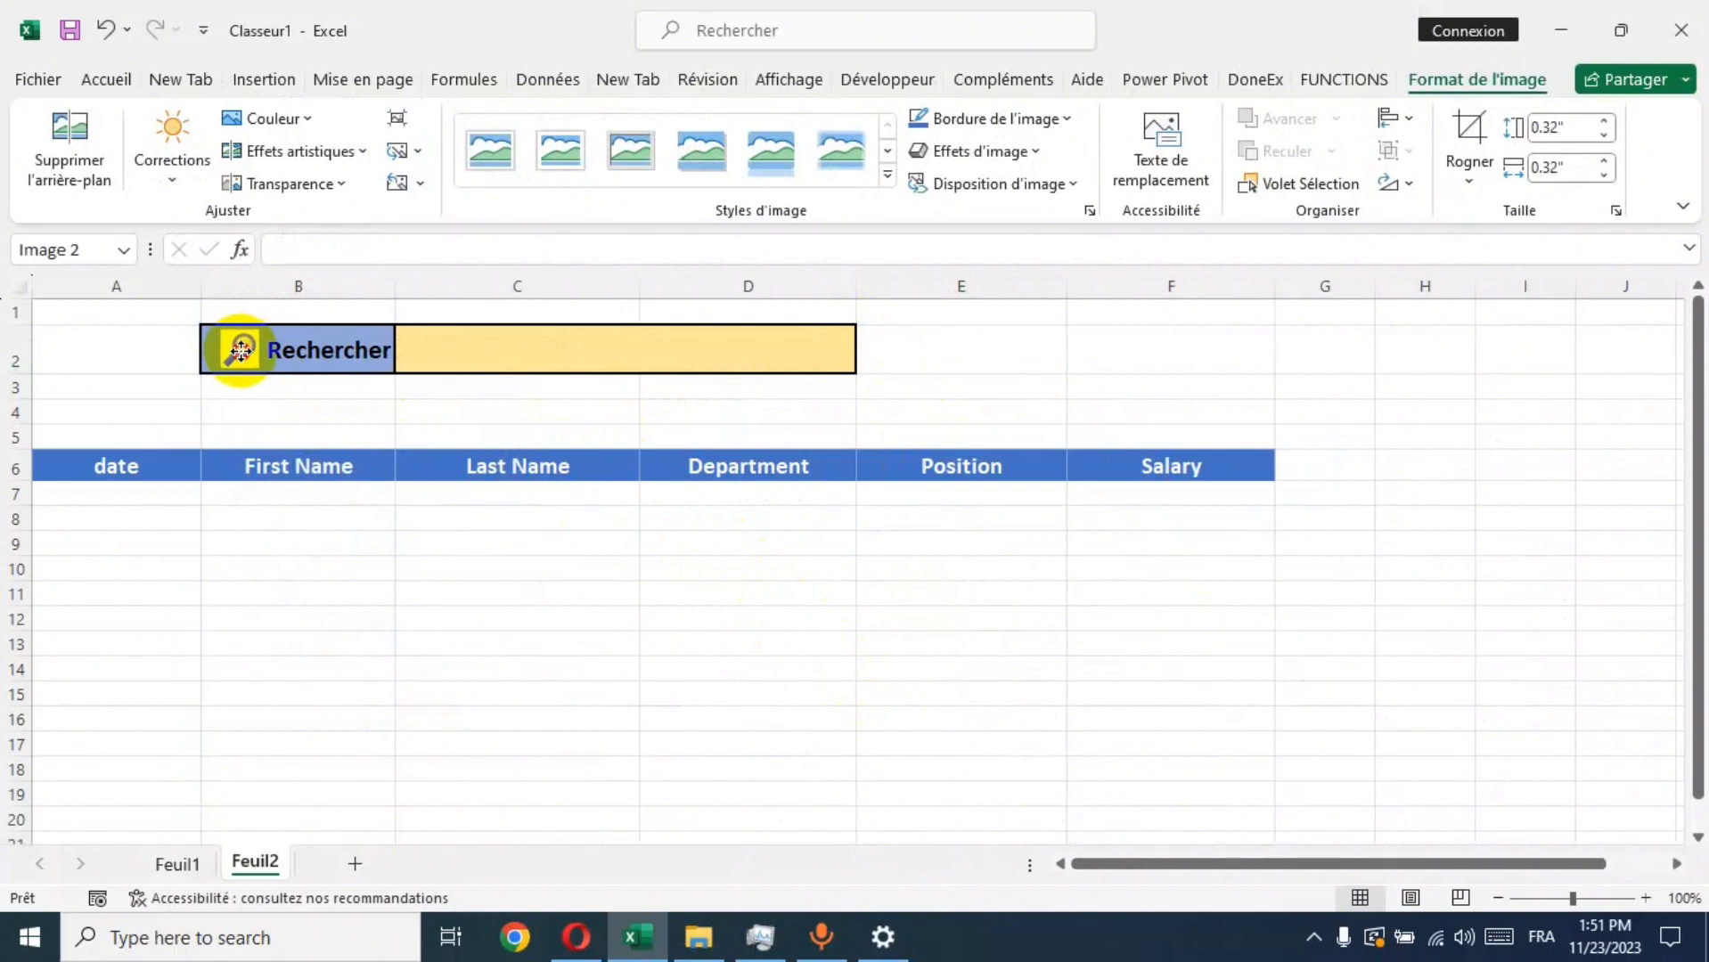
click(385, 598)
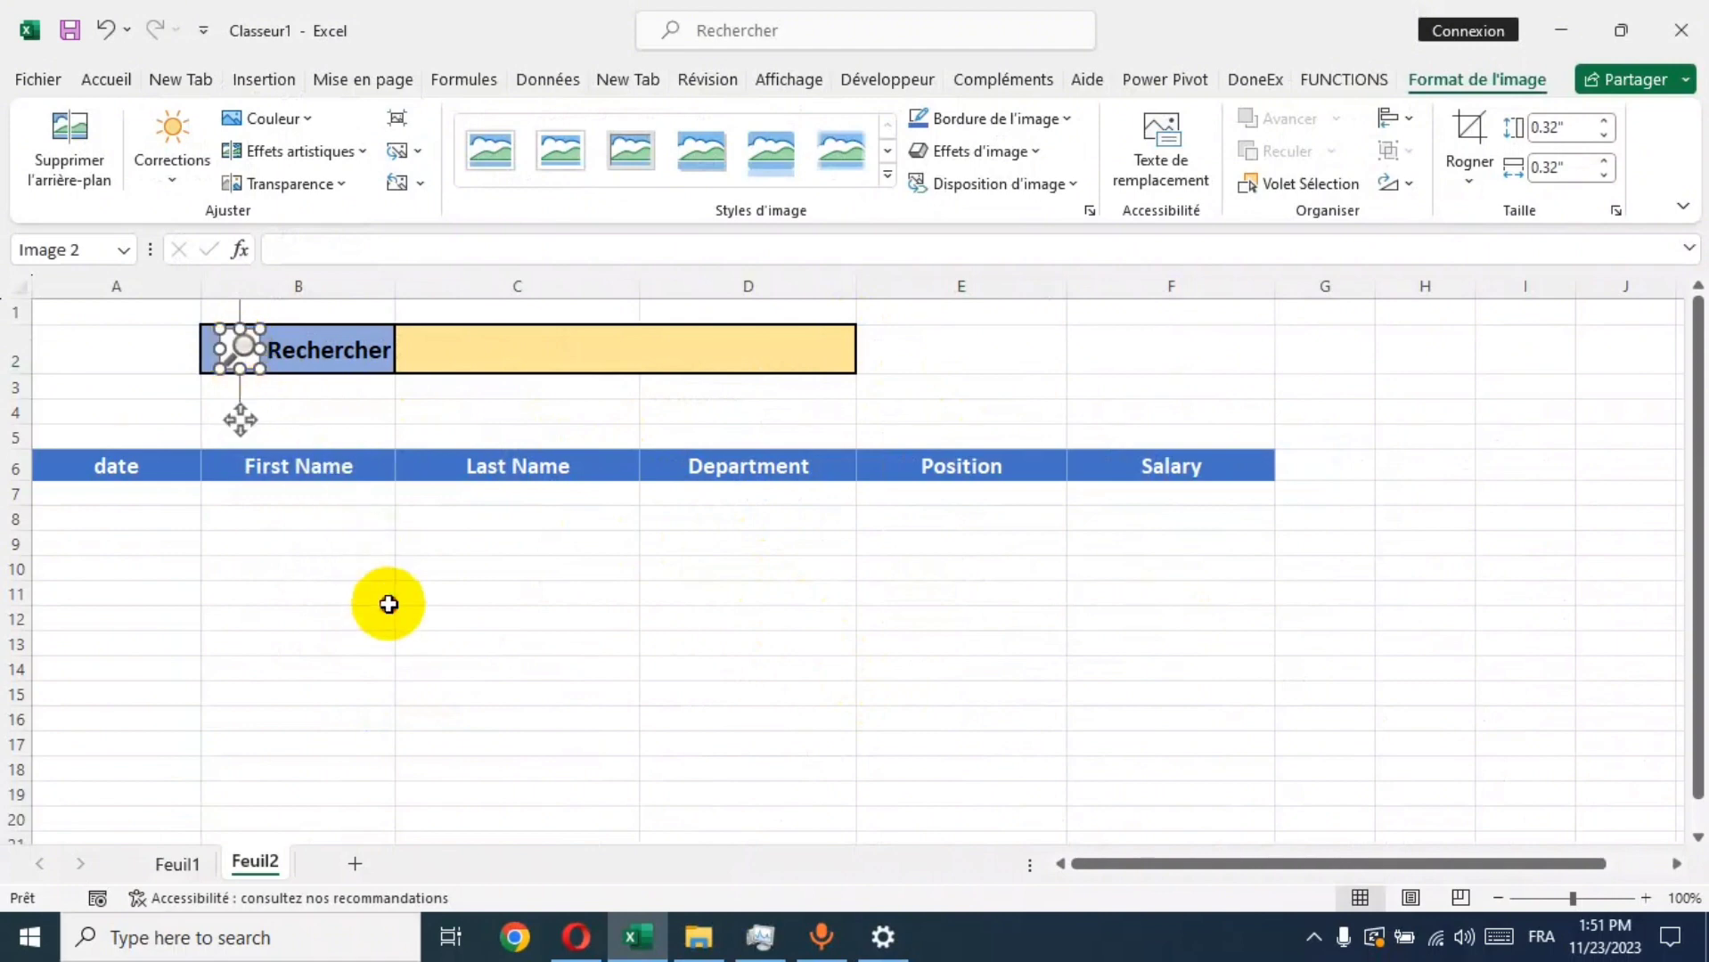
Step: Try removing the background of the grey magnifying glass picture beside B2, and delete the picture
click(238, 348)
drag(247, 352, 165, 359)
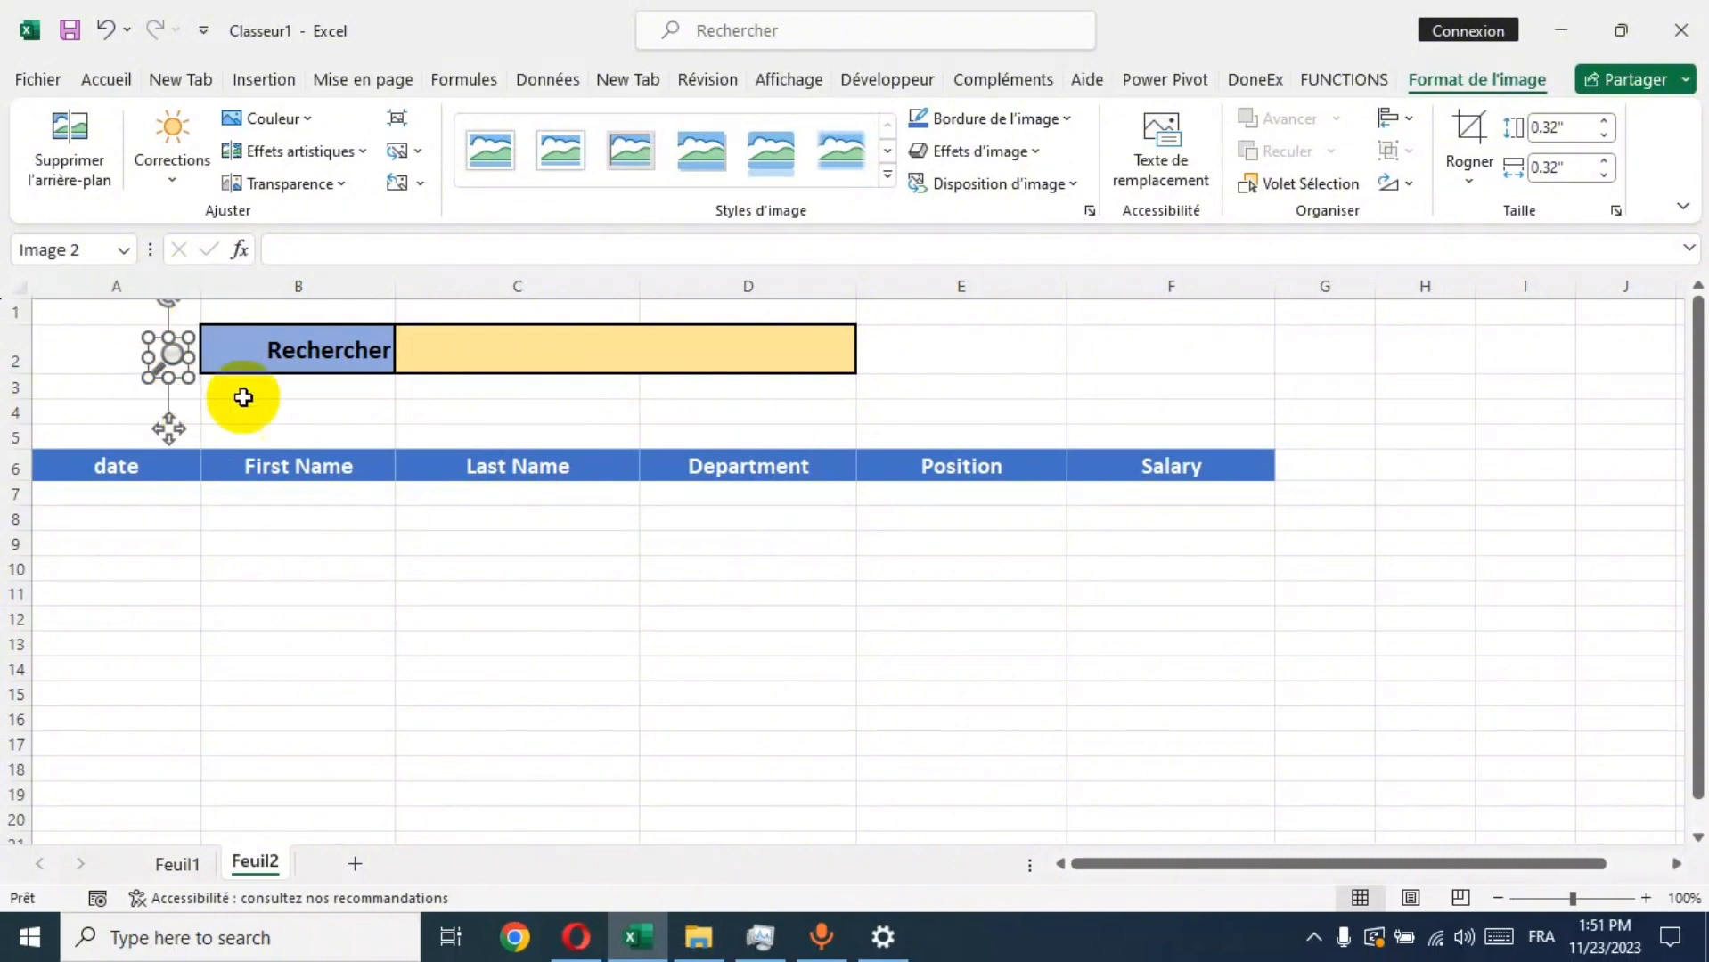
click(90, 175)
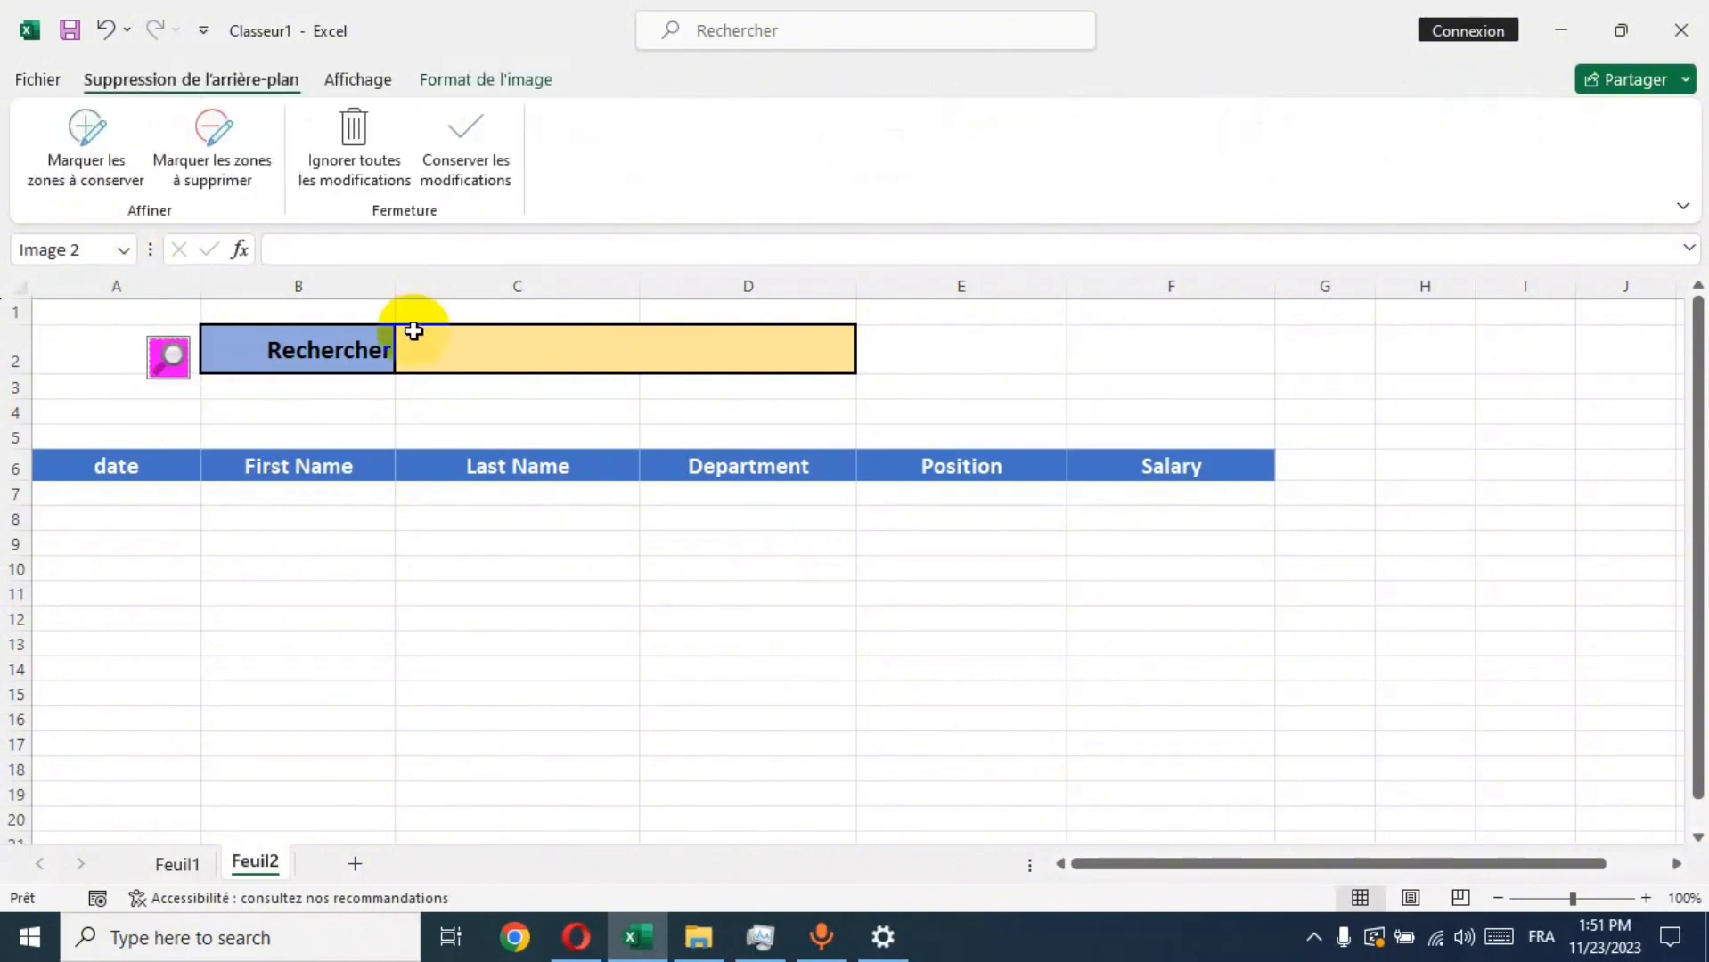
click(338, 414)
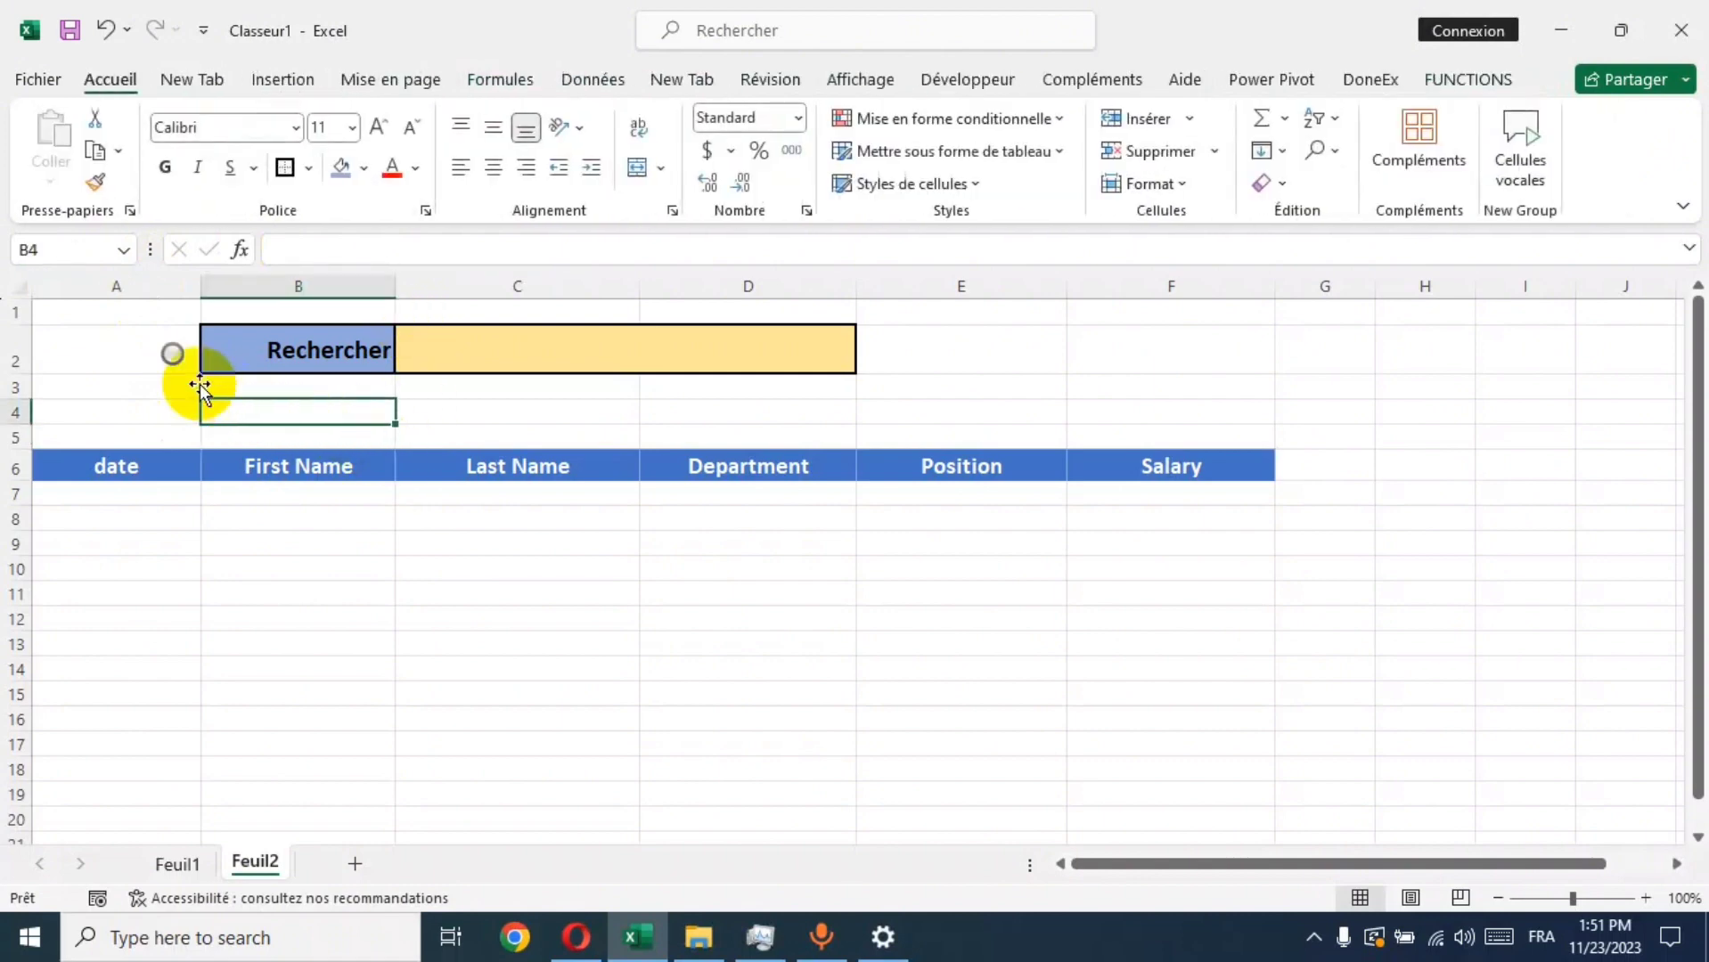
mouse_move(172, 351)
mouse_down()
mouse_move(271, 351)
mouse_move(145, 360)
mouse_up()
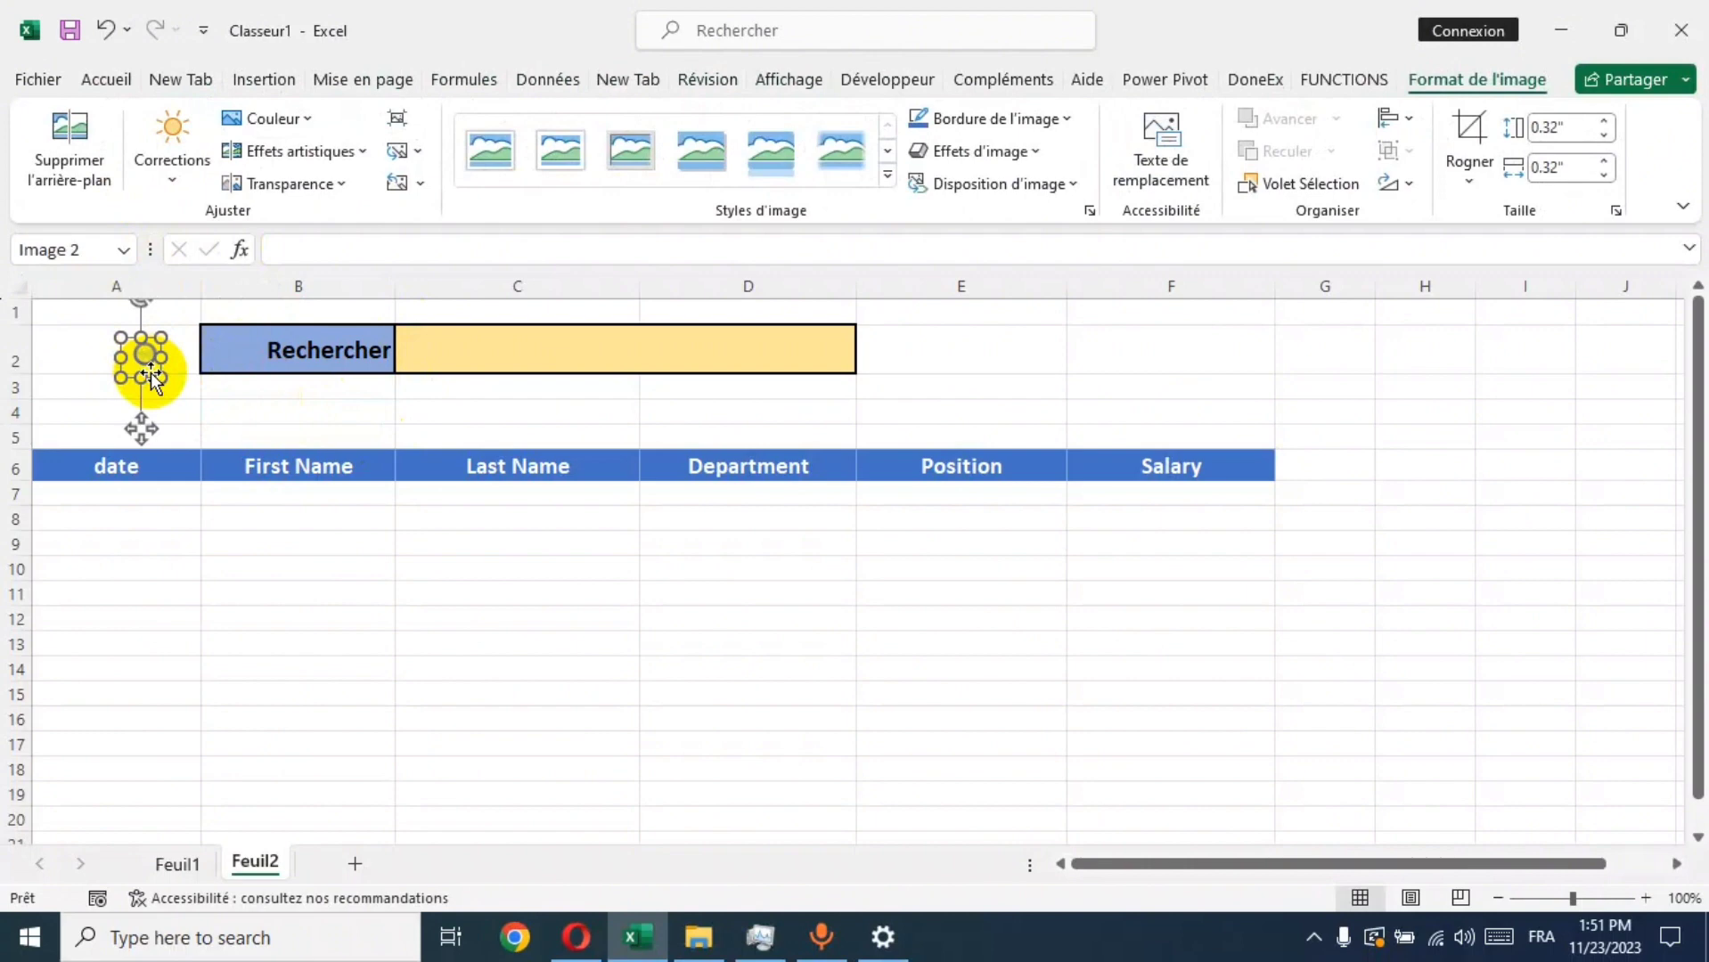
key(Delete)
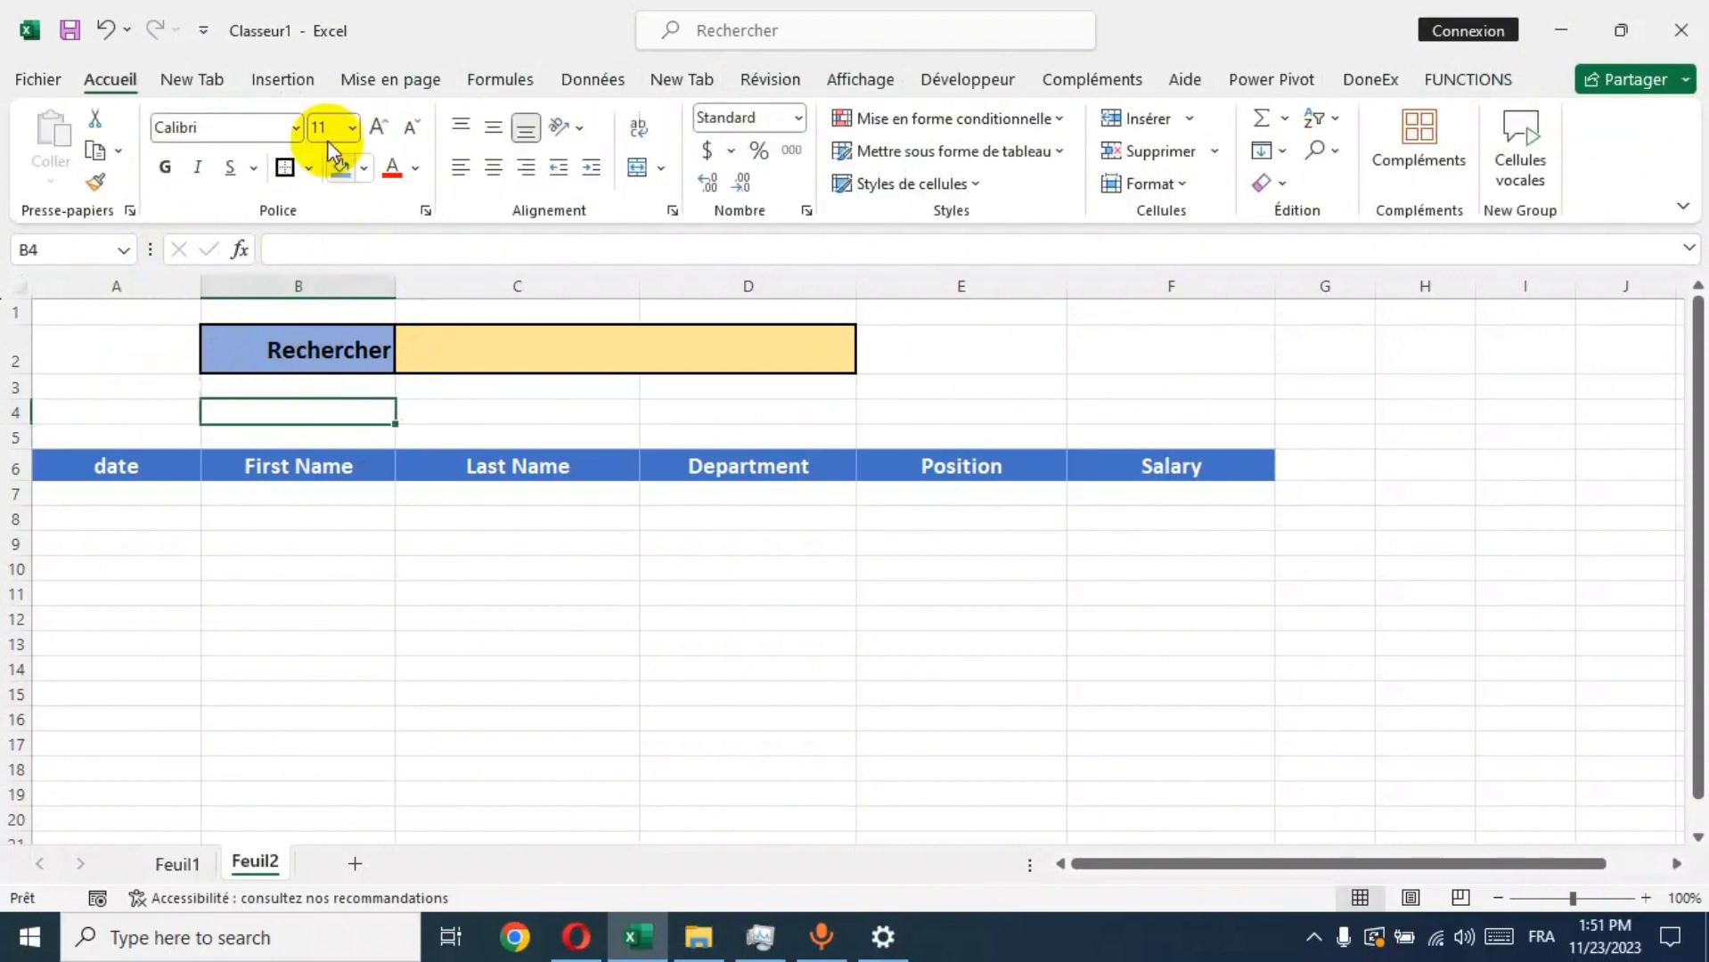
Step: Insert the kisspng magnifying glass PNG from the computer's Téléchargements folder
click(270, 85)
click(359, 187)
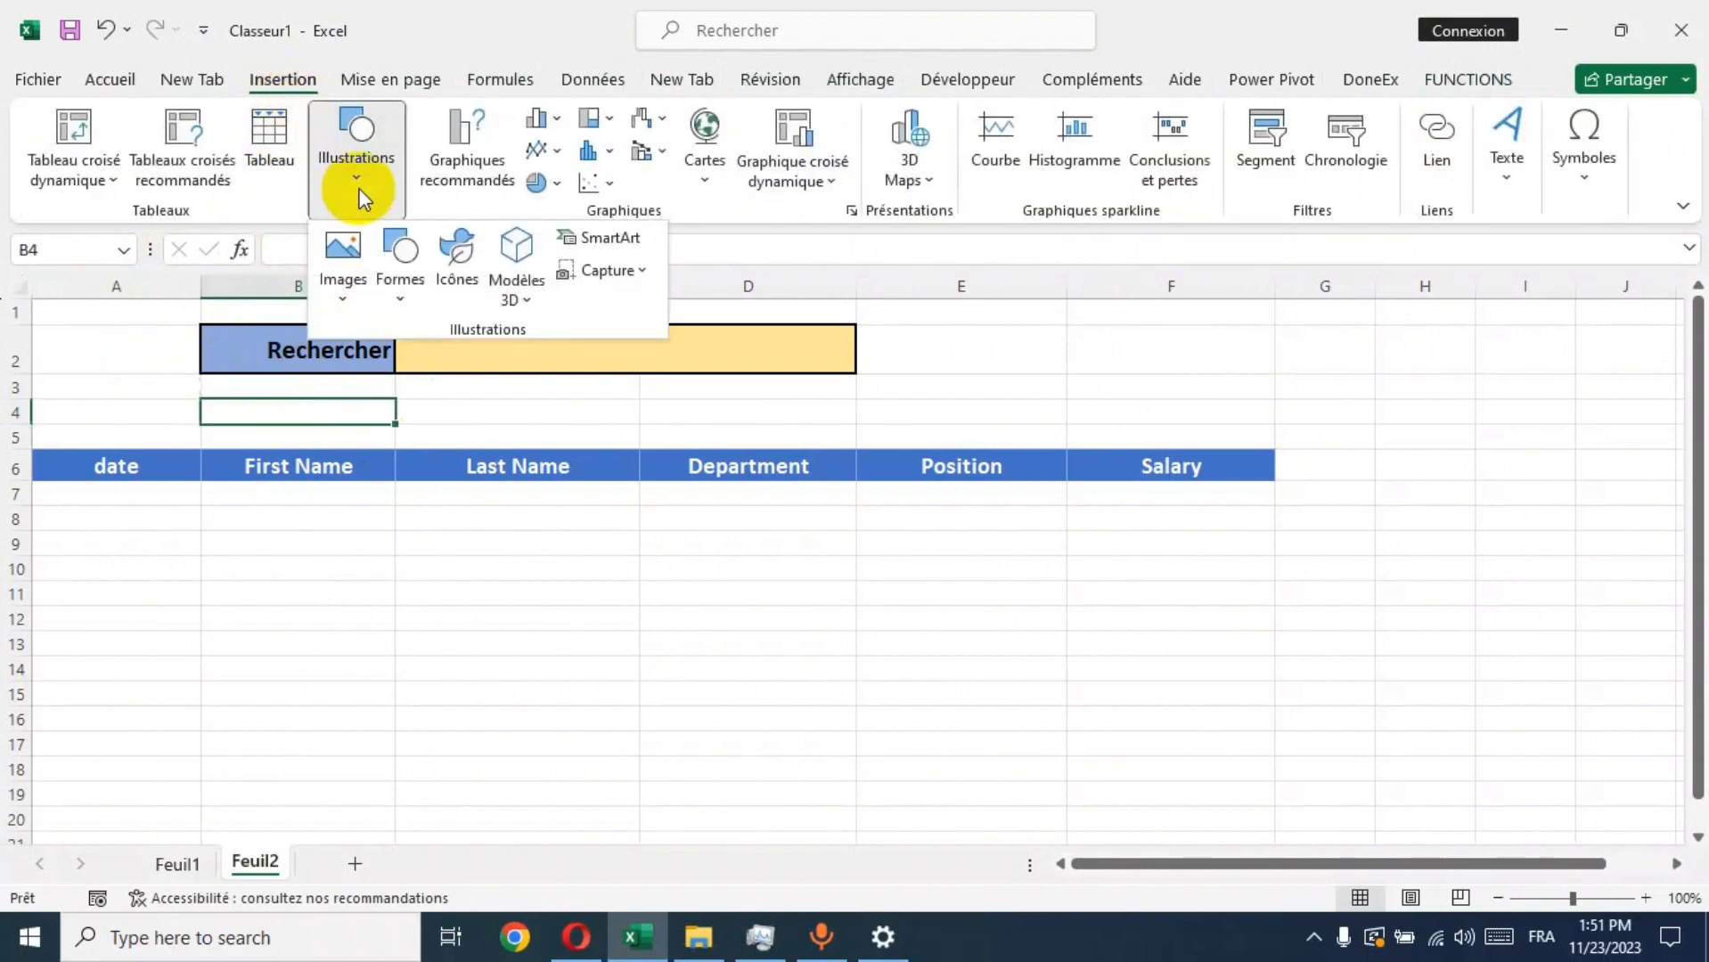
click(345, 291)
click(422, 374)
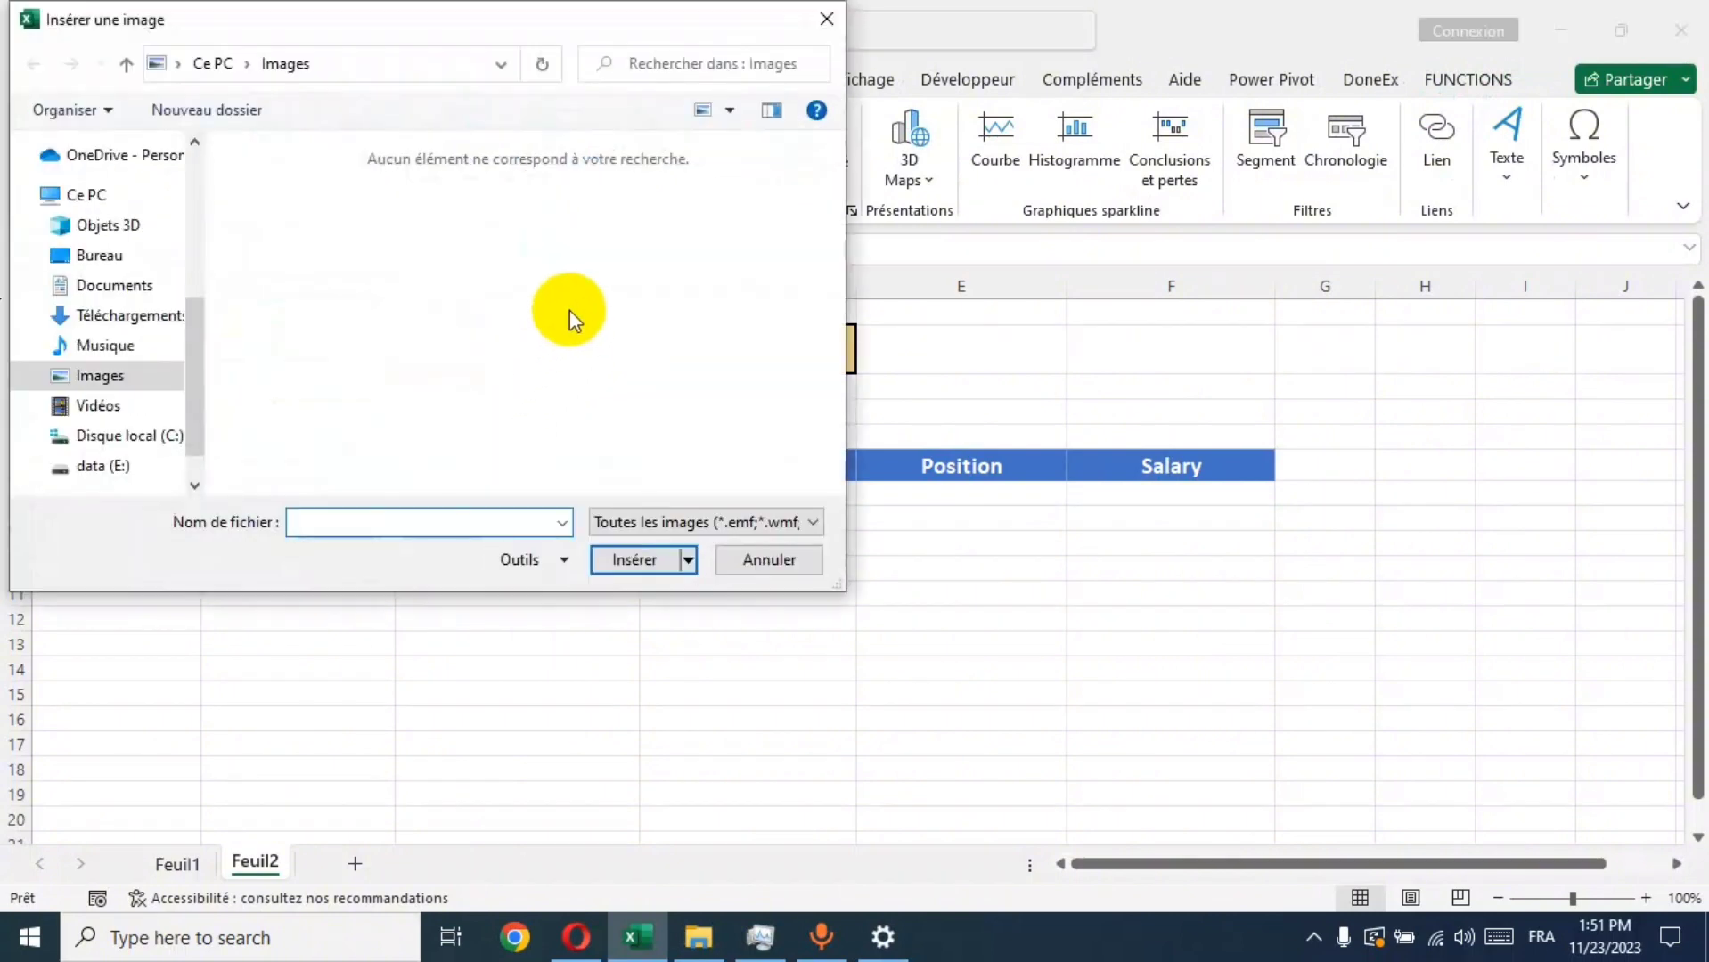
click(149, 319)
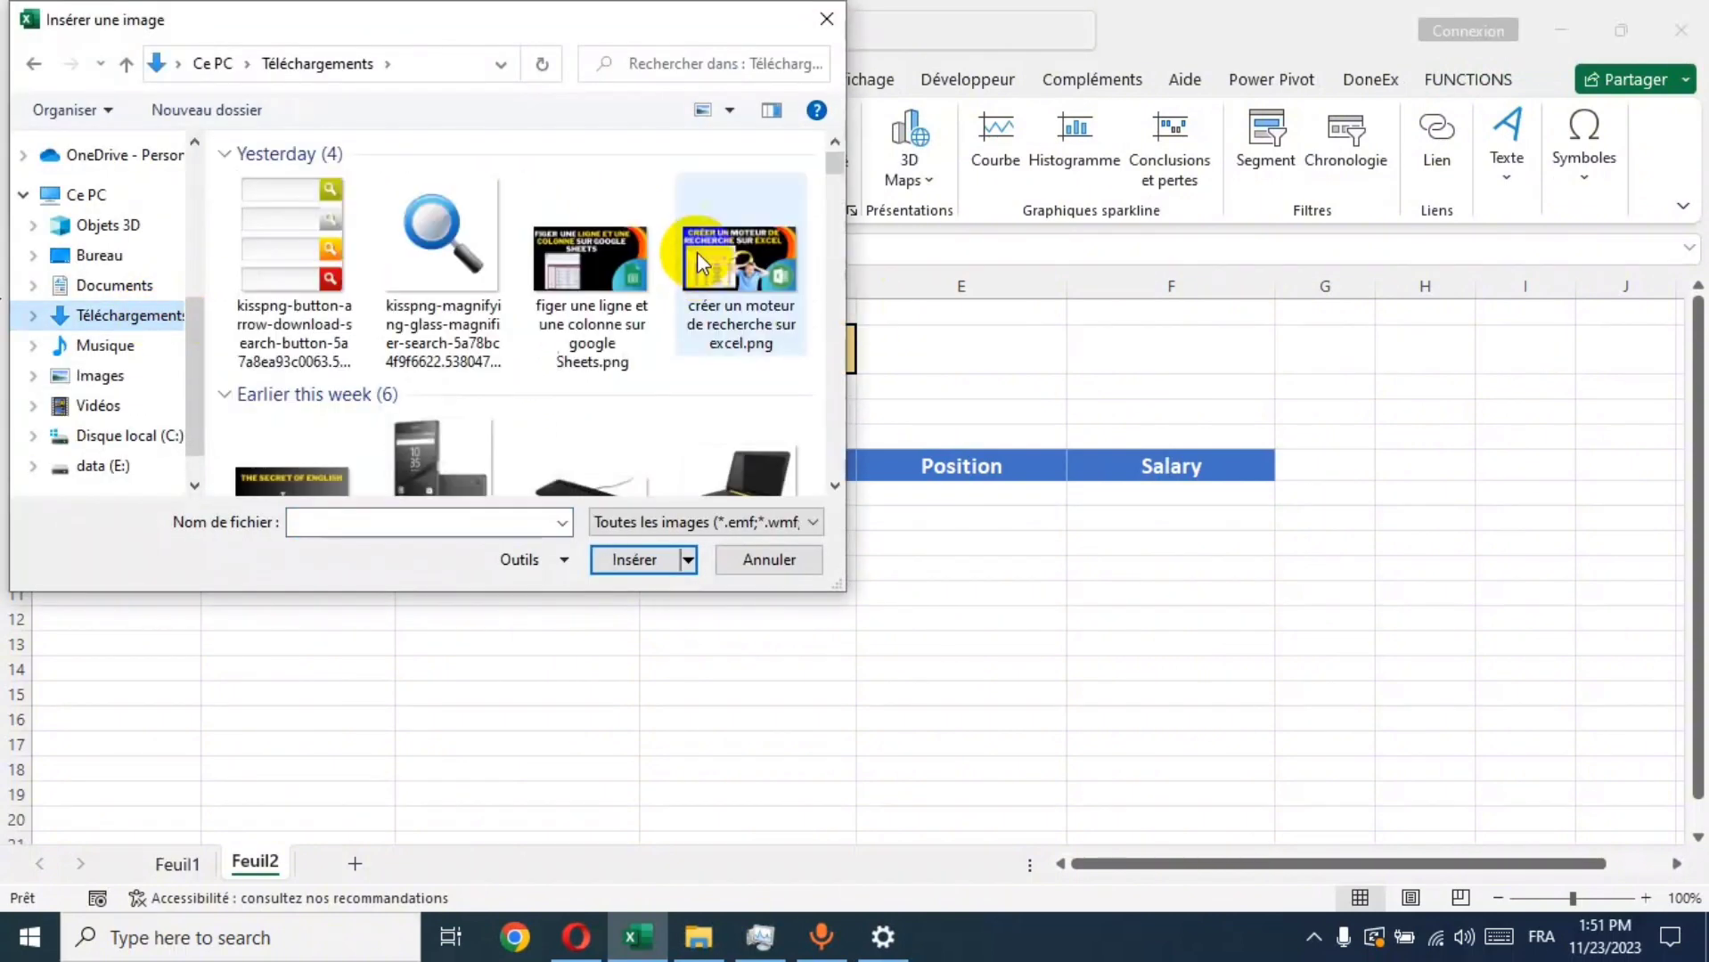
click(499, 234)
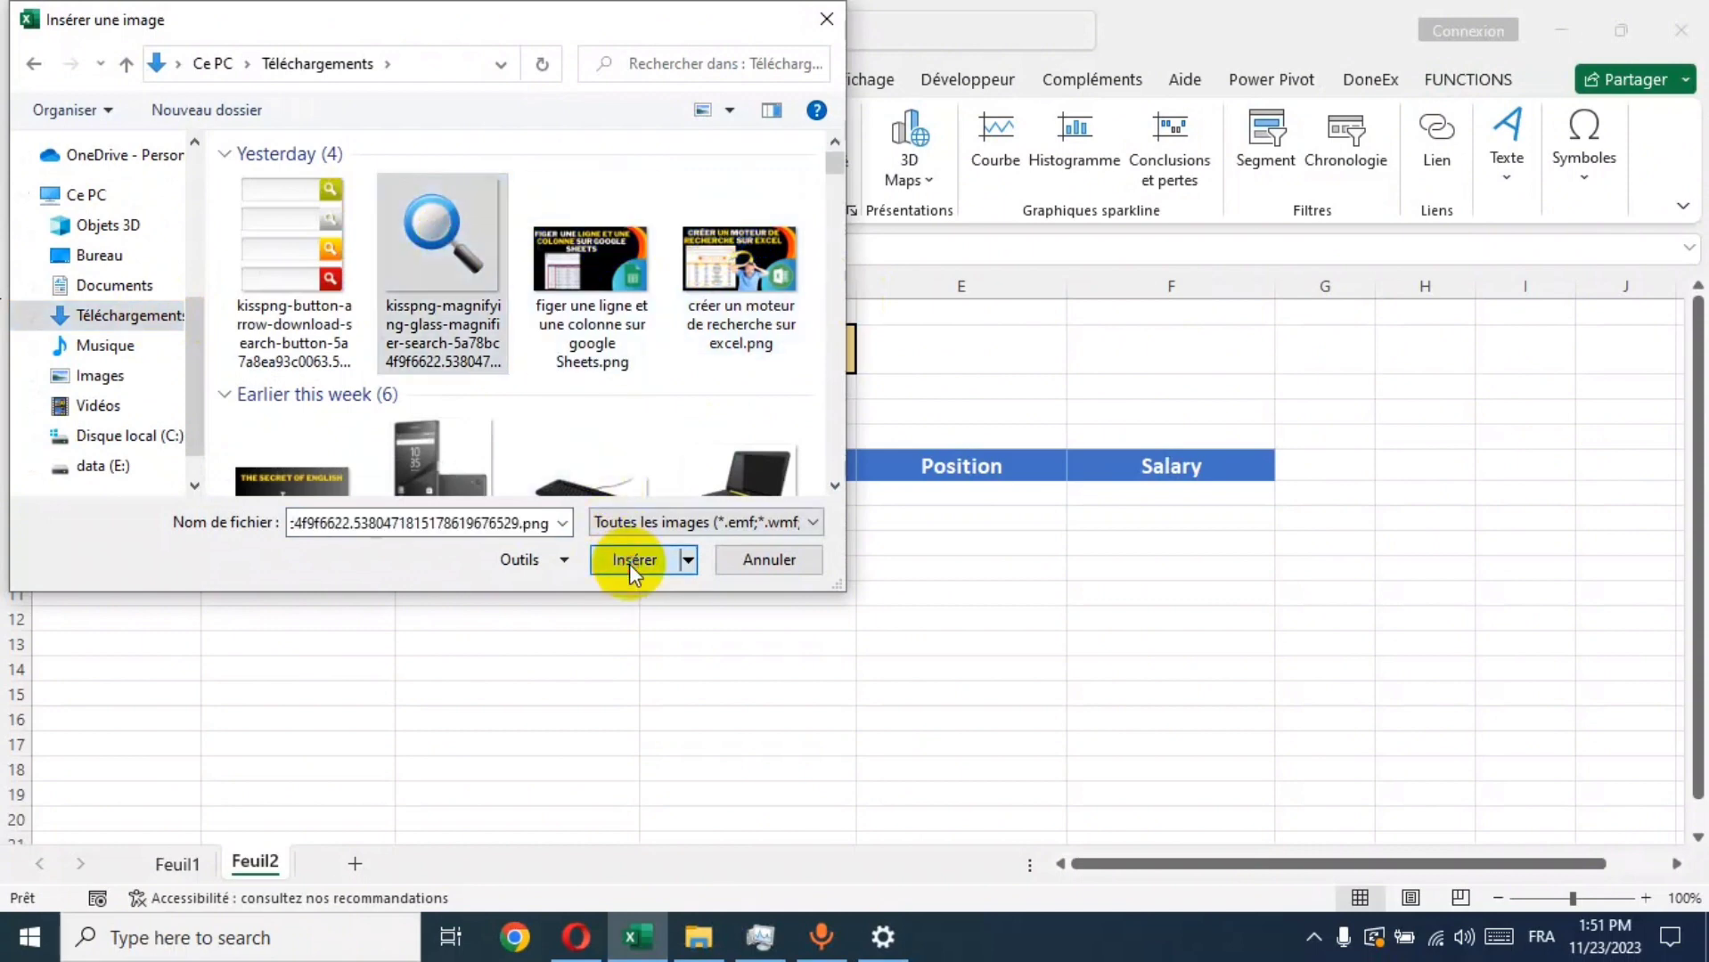
click(629, 563)
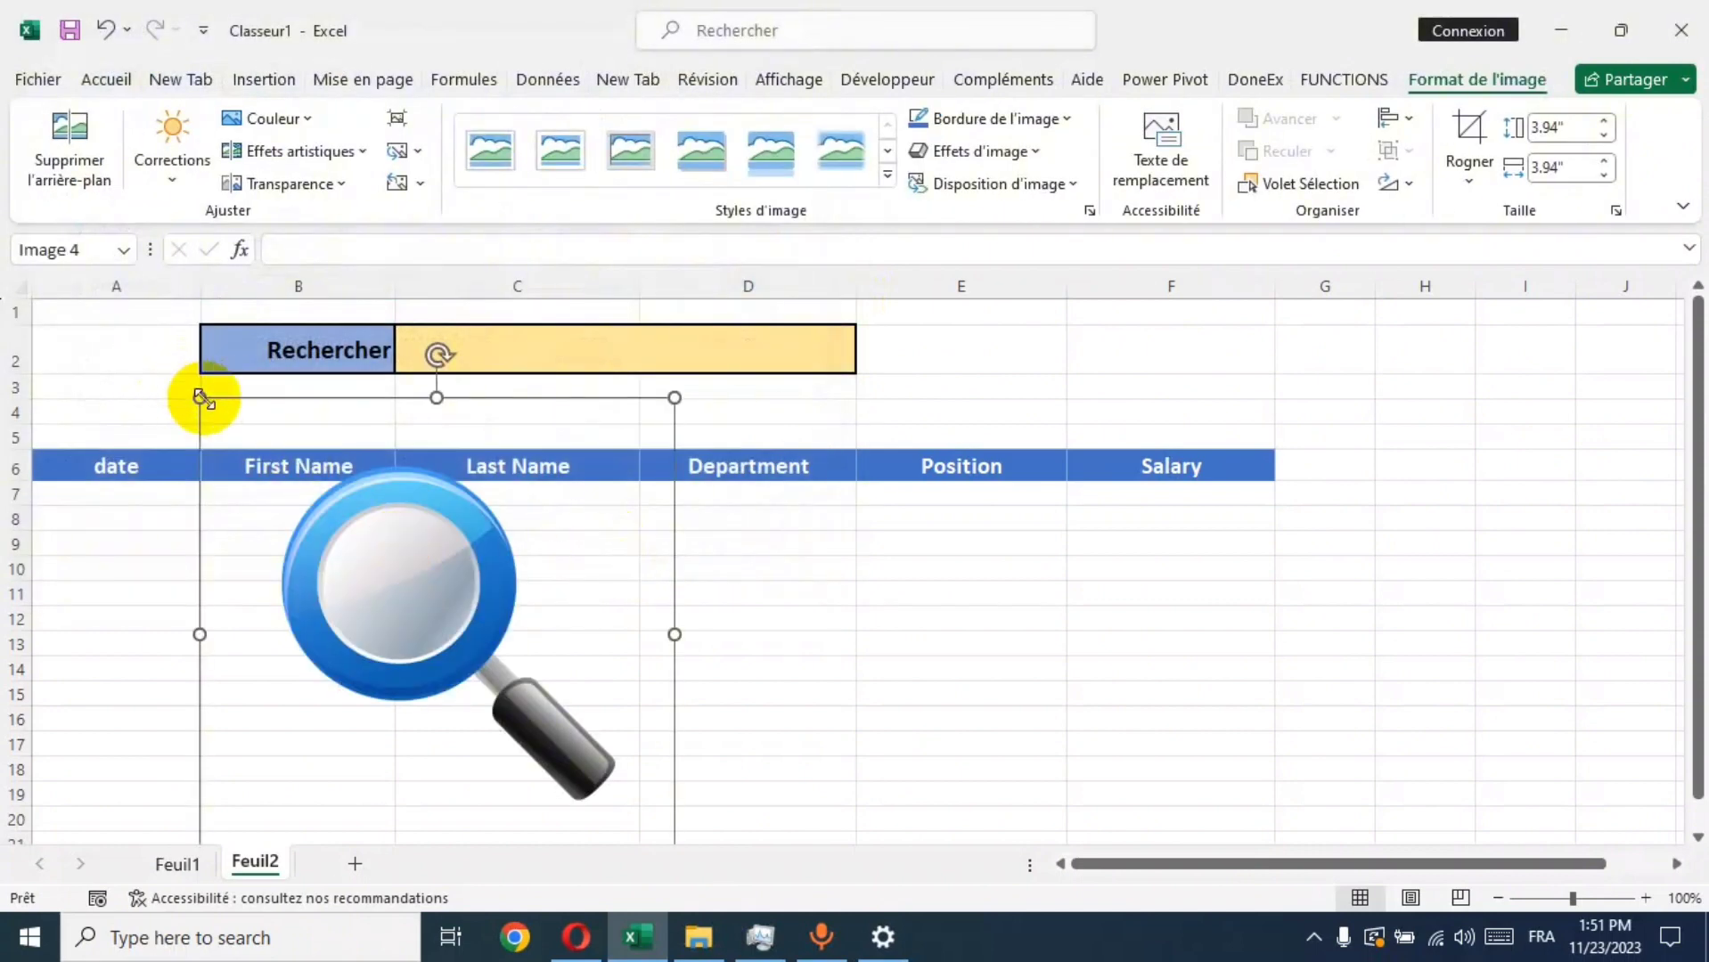
Step: Resize the blue magnifying glass picture to about 0.47 inch square, mirror it horizontally and place it before the Rechercher label in B2
drag(199, 397, 532, 728)
drag(629, 762, 379, 574)
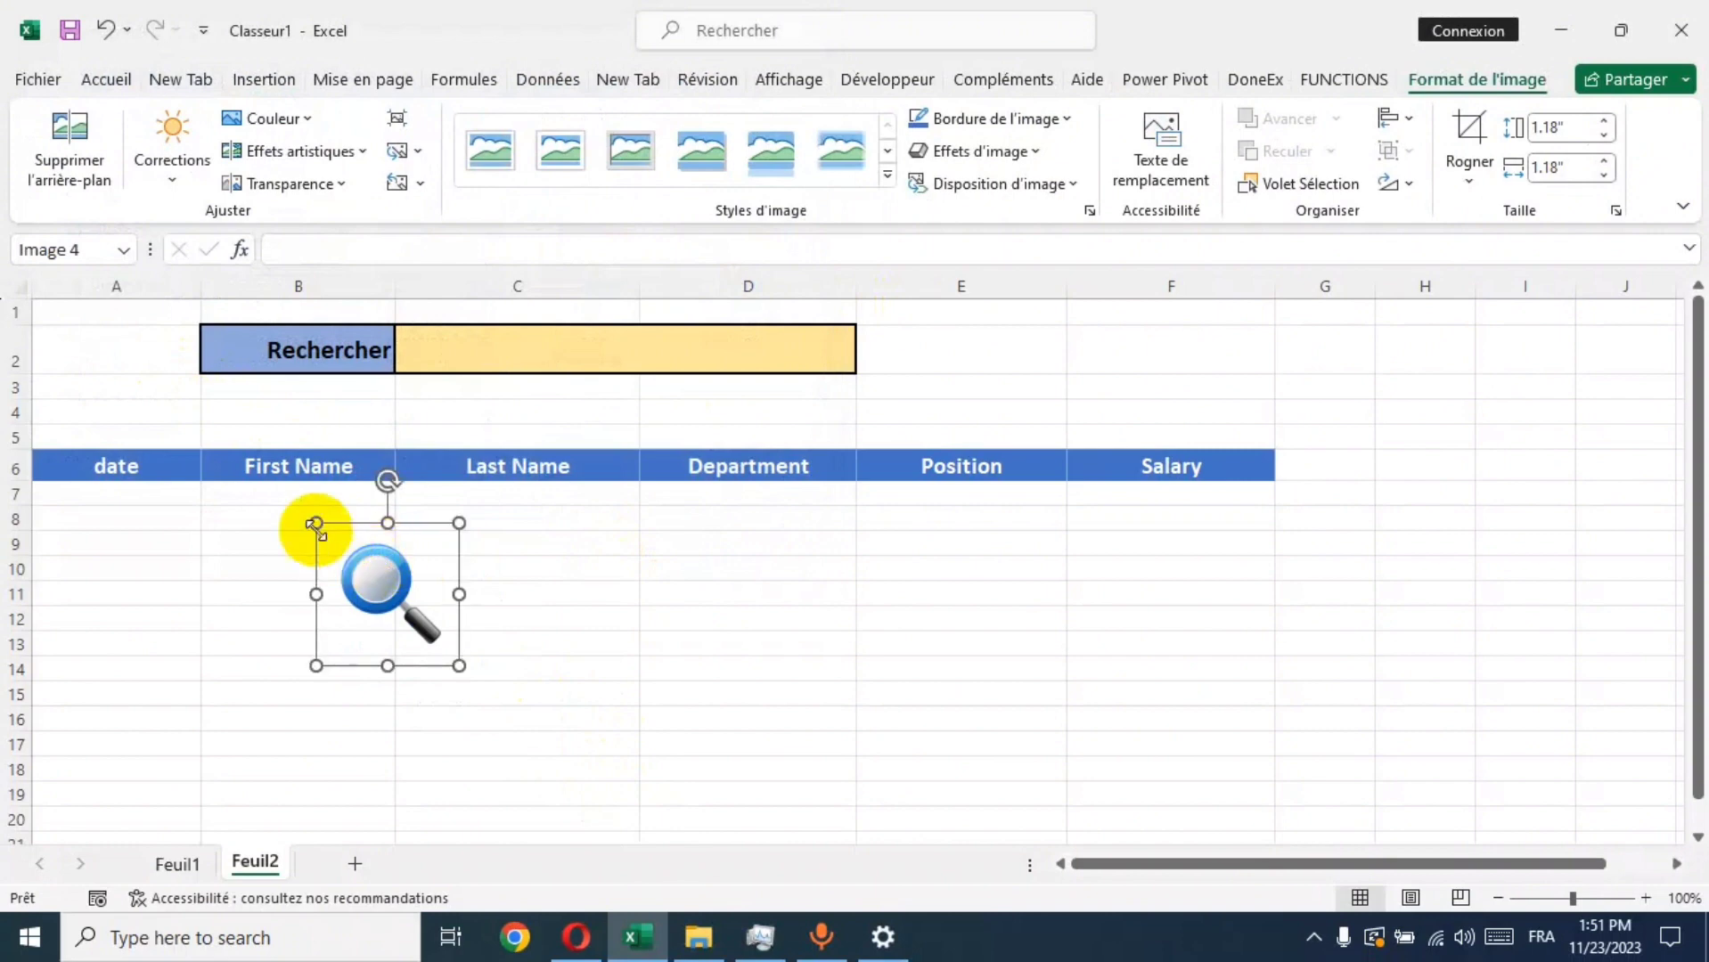
drag(316, 524, 418, 626)
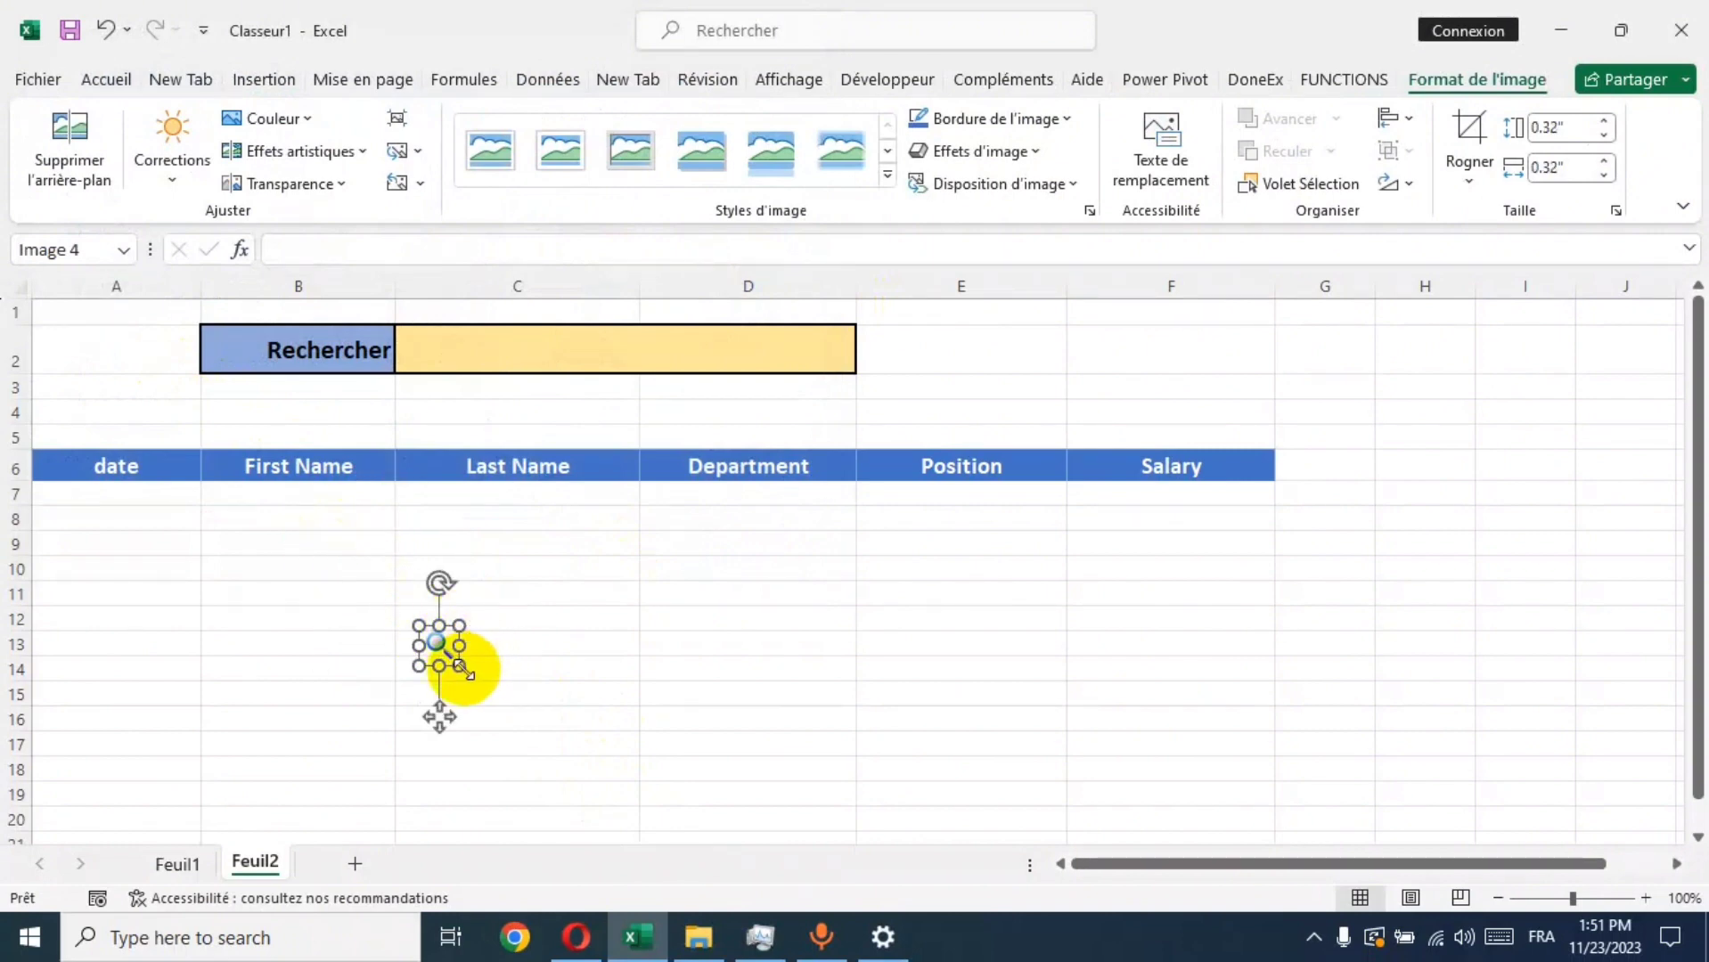
drag(445, 655, 243, 345)
click(526, 668)
click(397, 648)
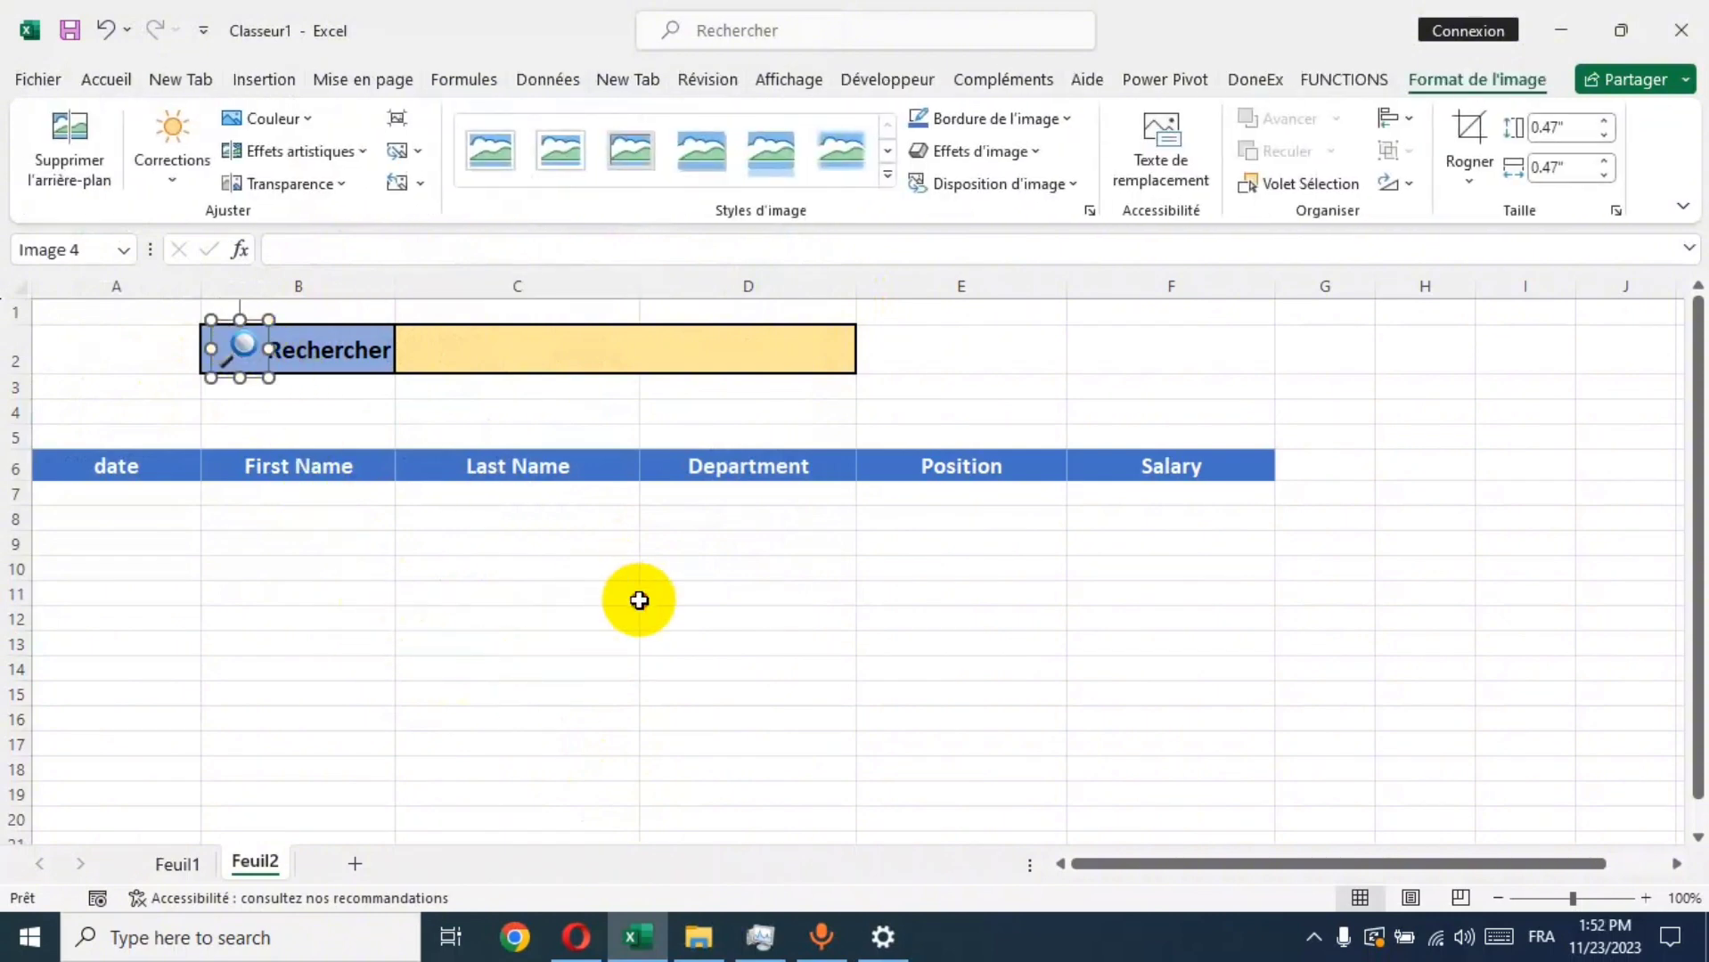
click(634, 595)
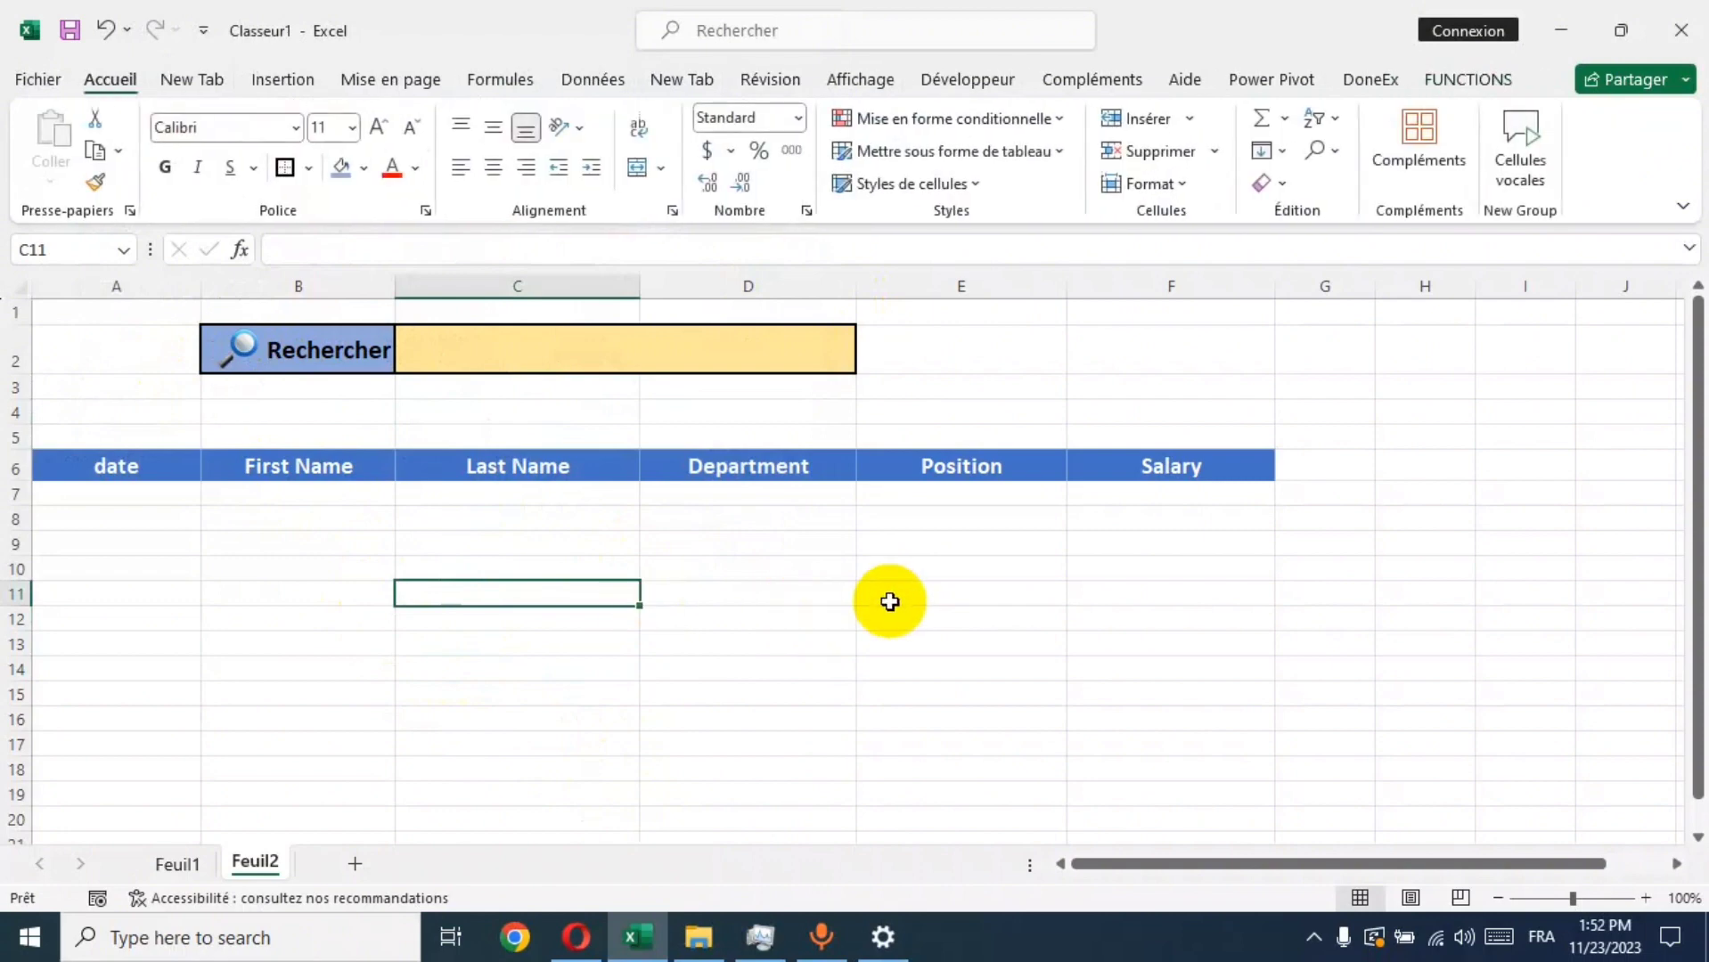
click(1102, 633)
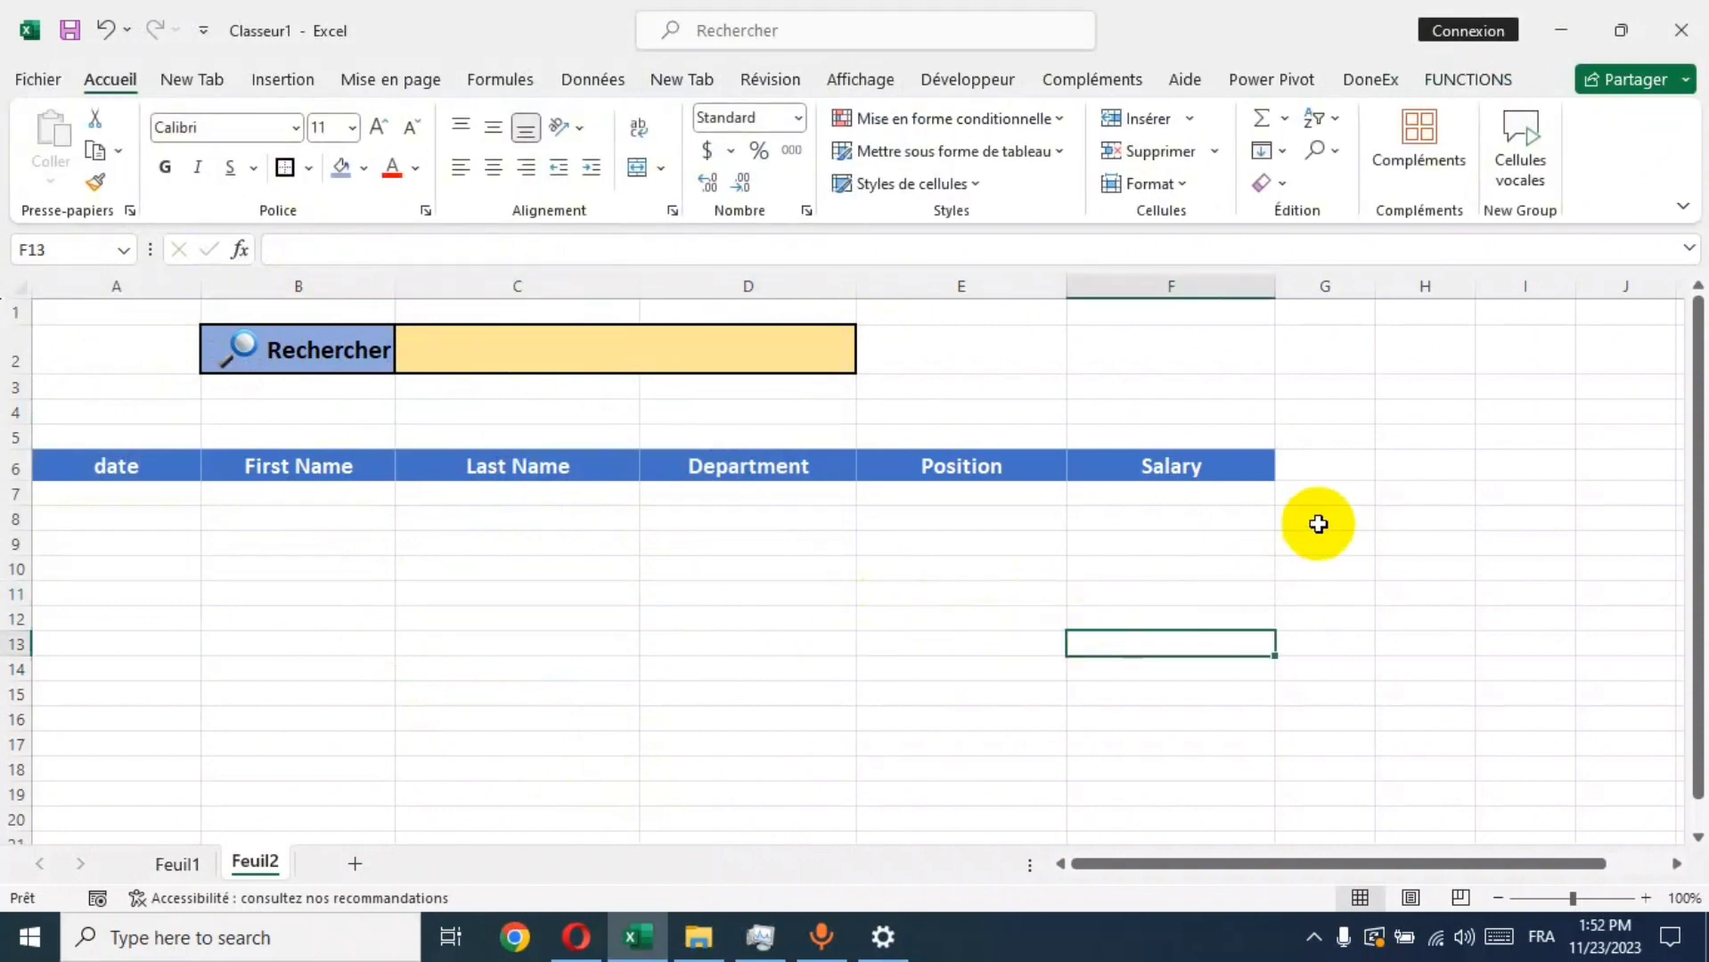
scroll(1354, 444, down, 2)
scroll(1355, 443, up, 2)
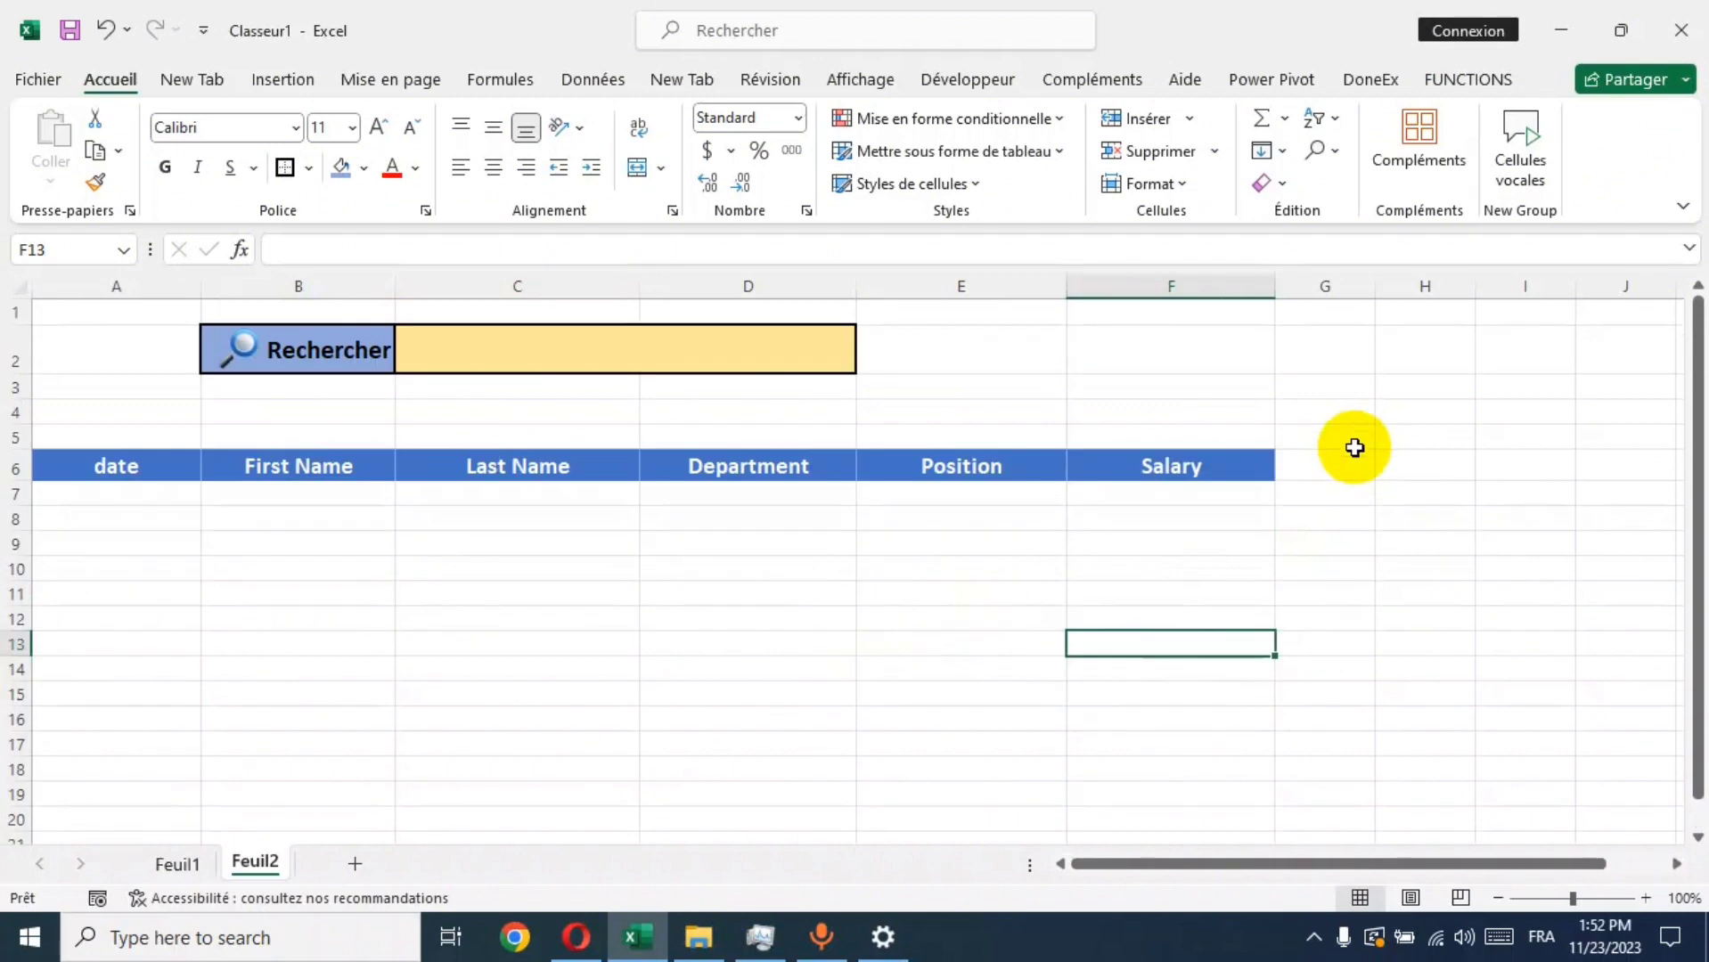
scroll(1289, 462, down, 1)
scroll(1461, 487, up, 1)
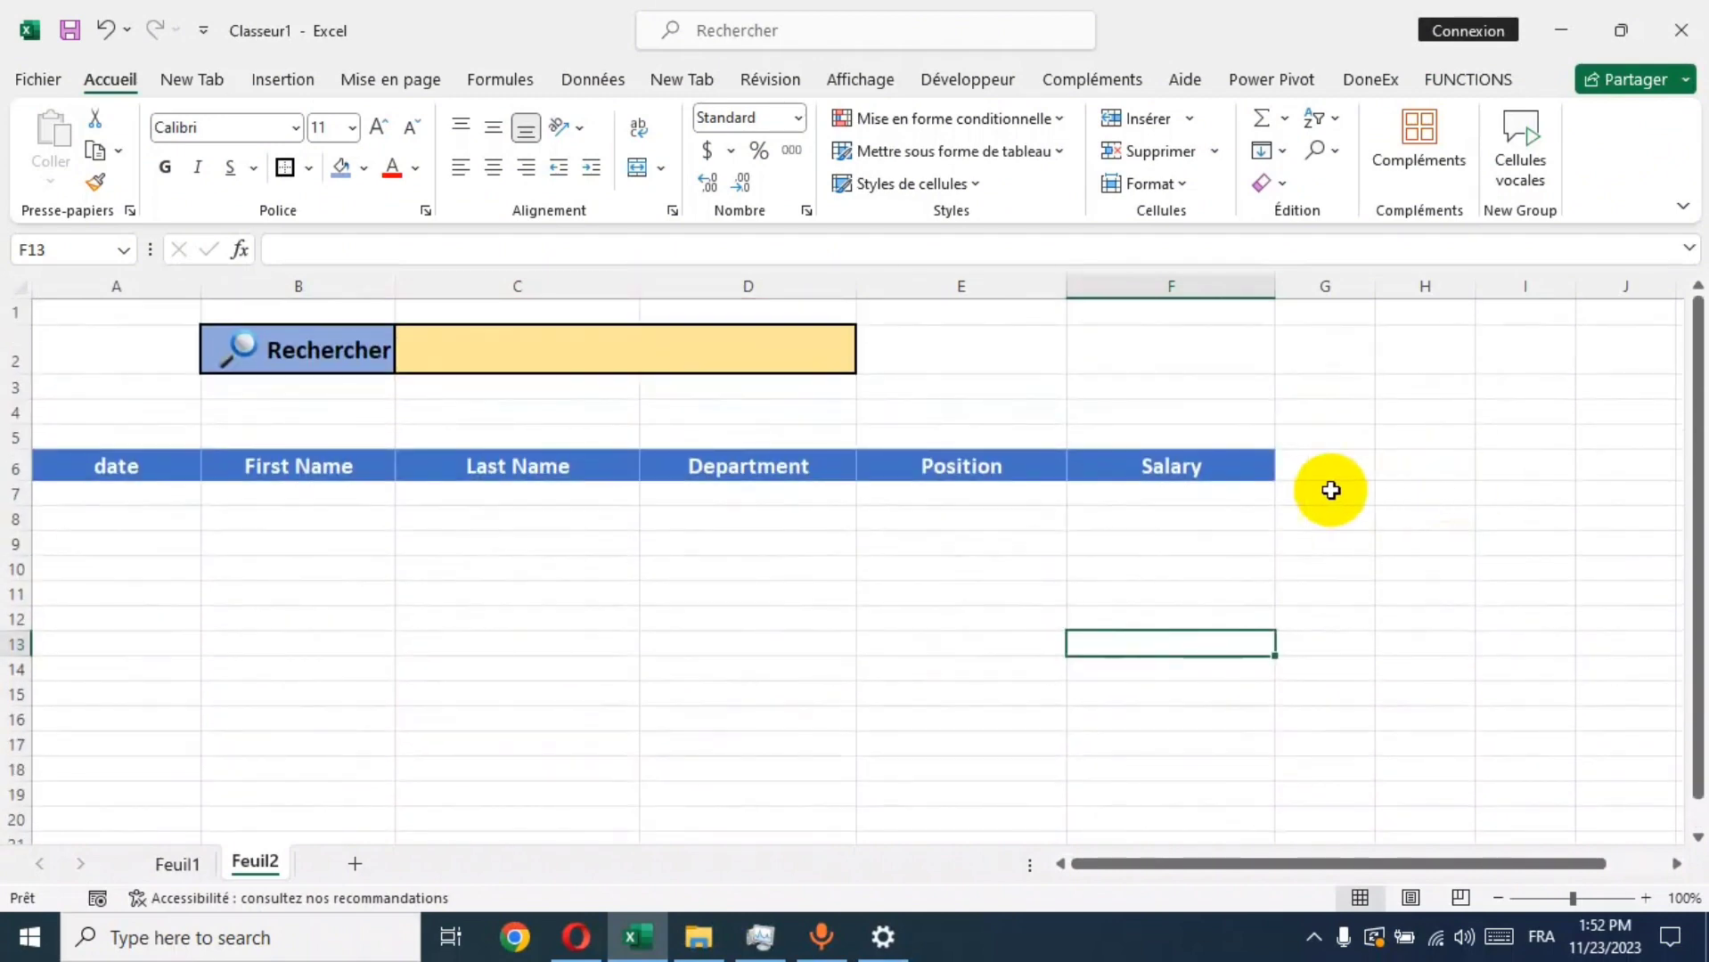
Step: Start a FILTRE formula in A7, beneath the date header, with Tableau2 as the array to filter
click(93, 492)
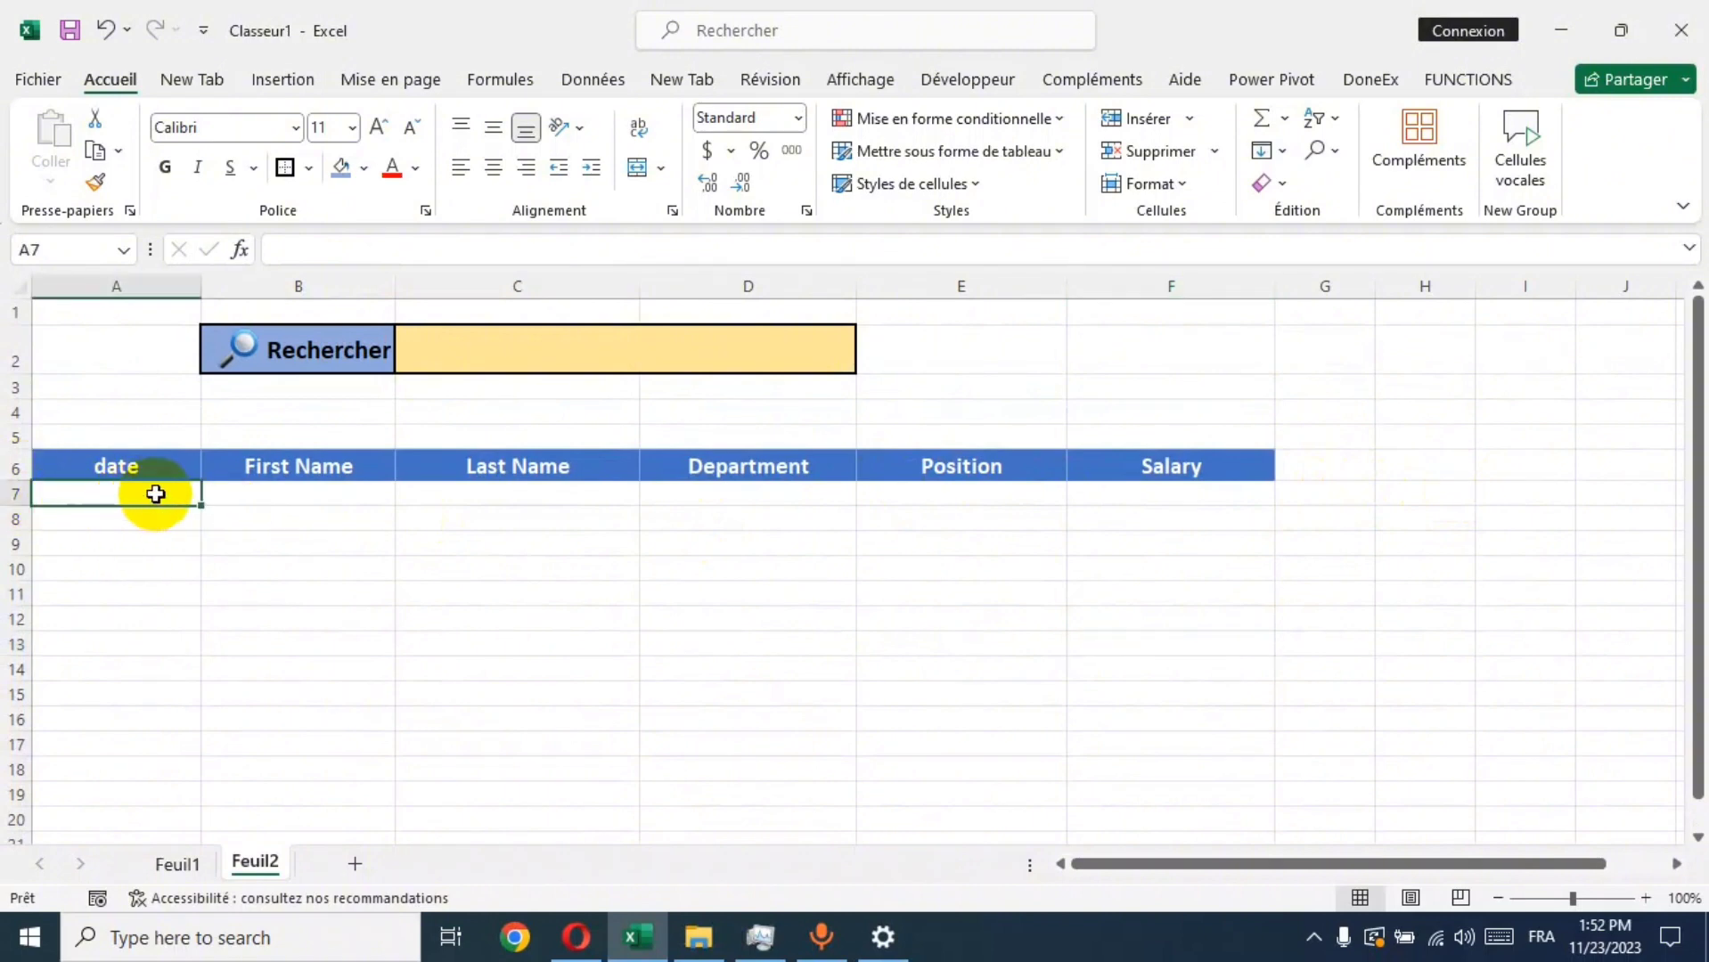
text(=)
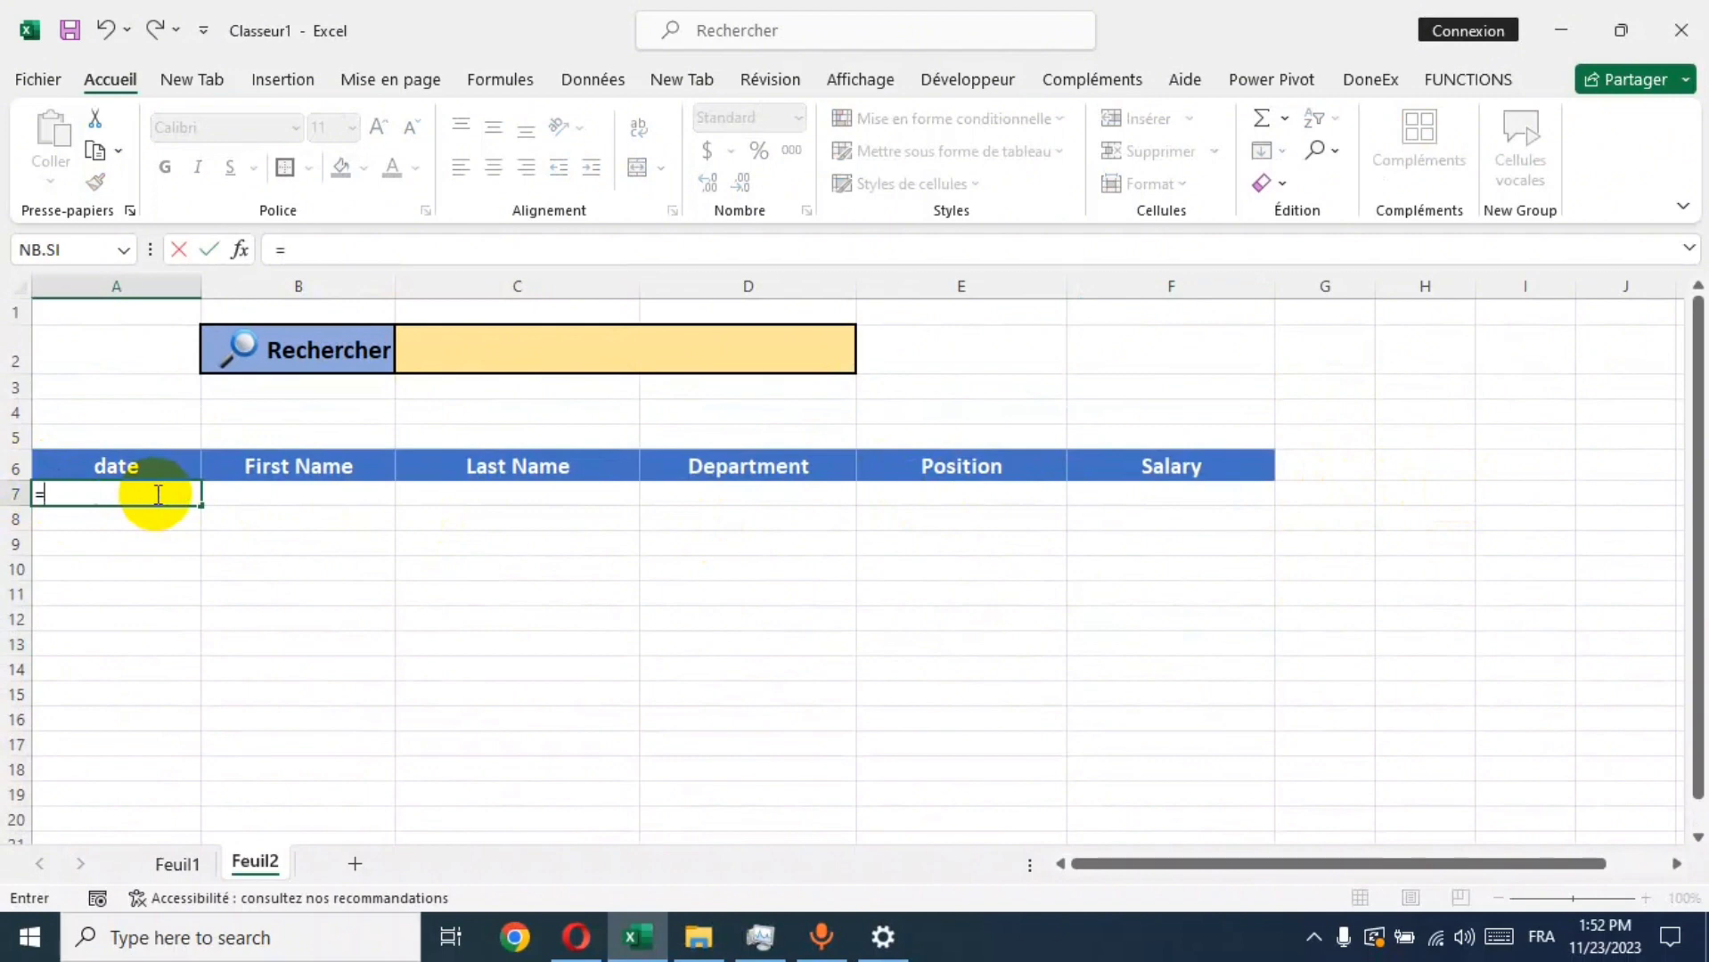
text(filte)
key(BackSpace)
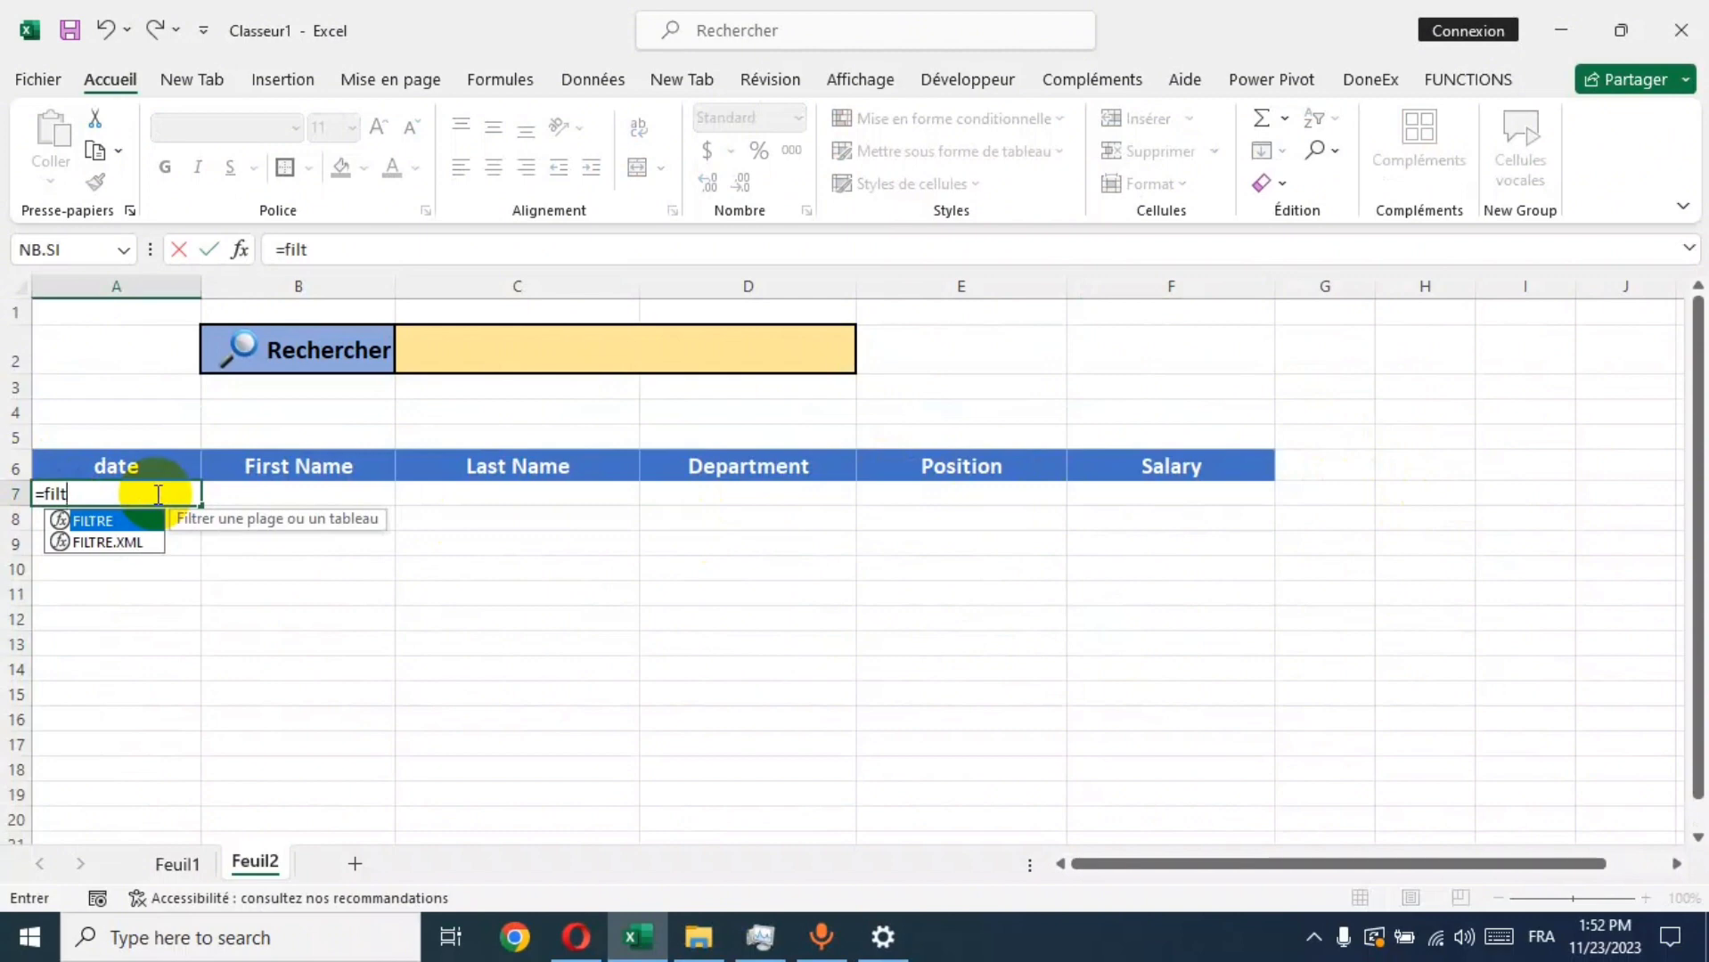
key(Tab)
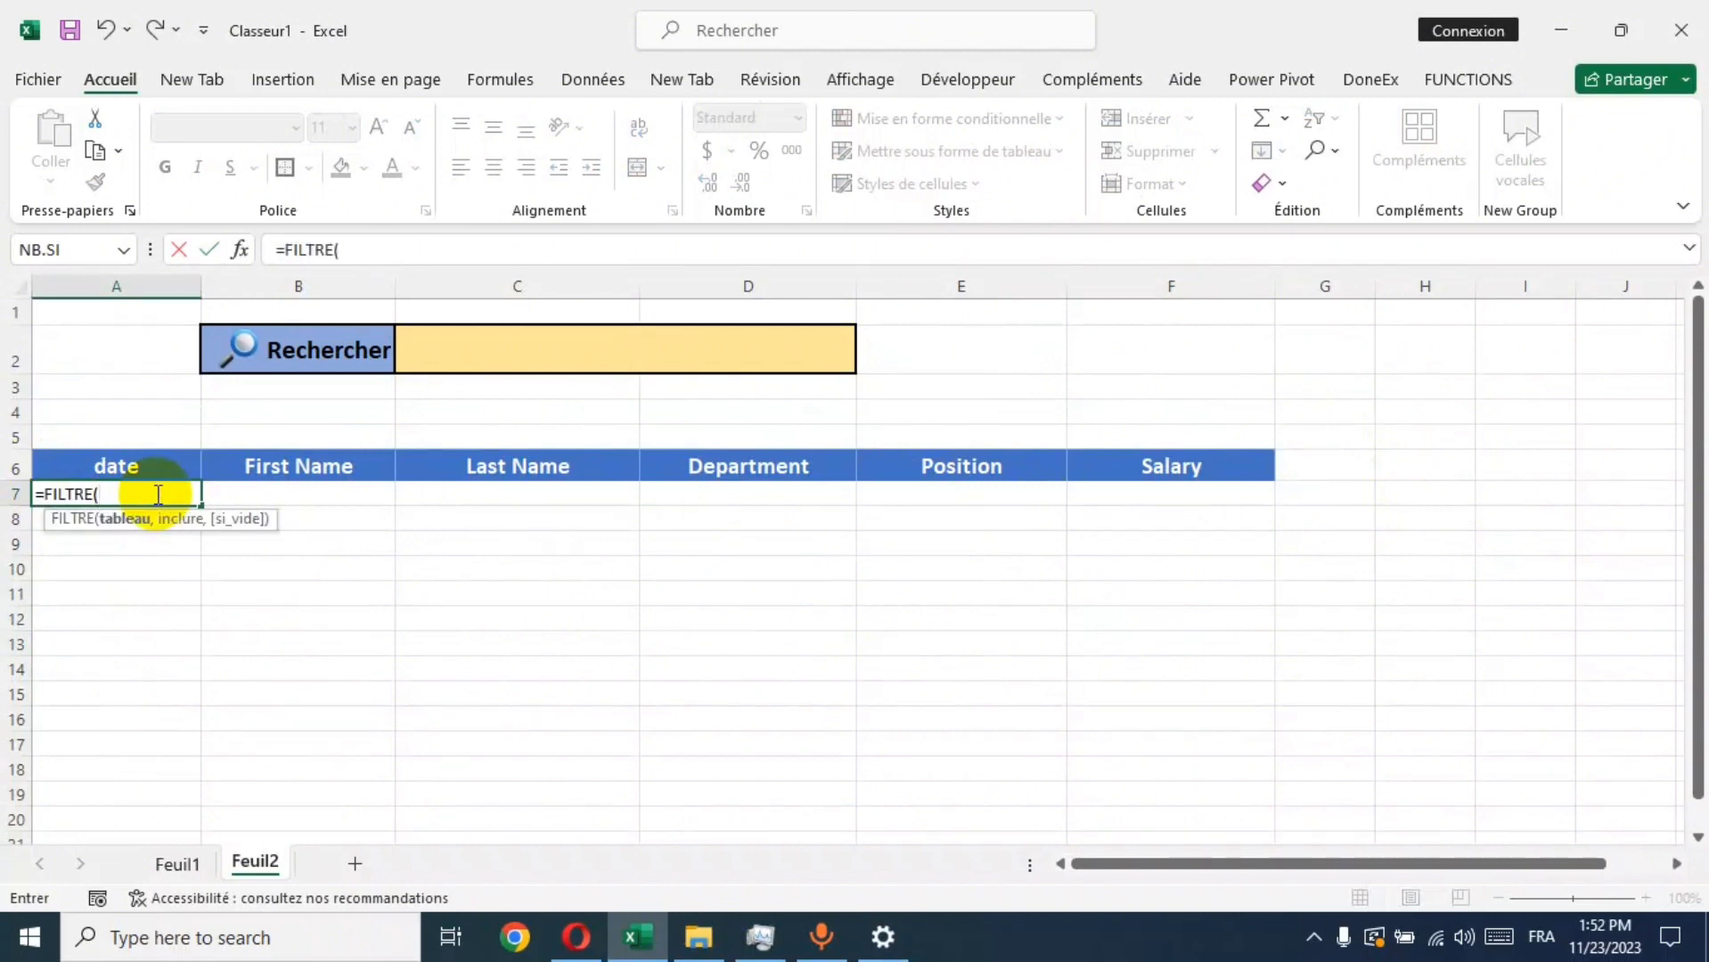
text(tab)
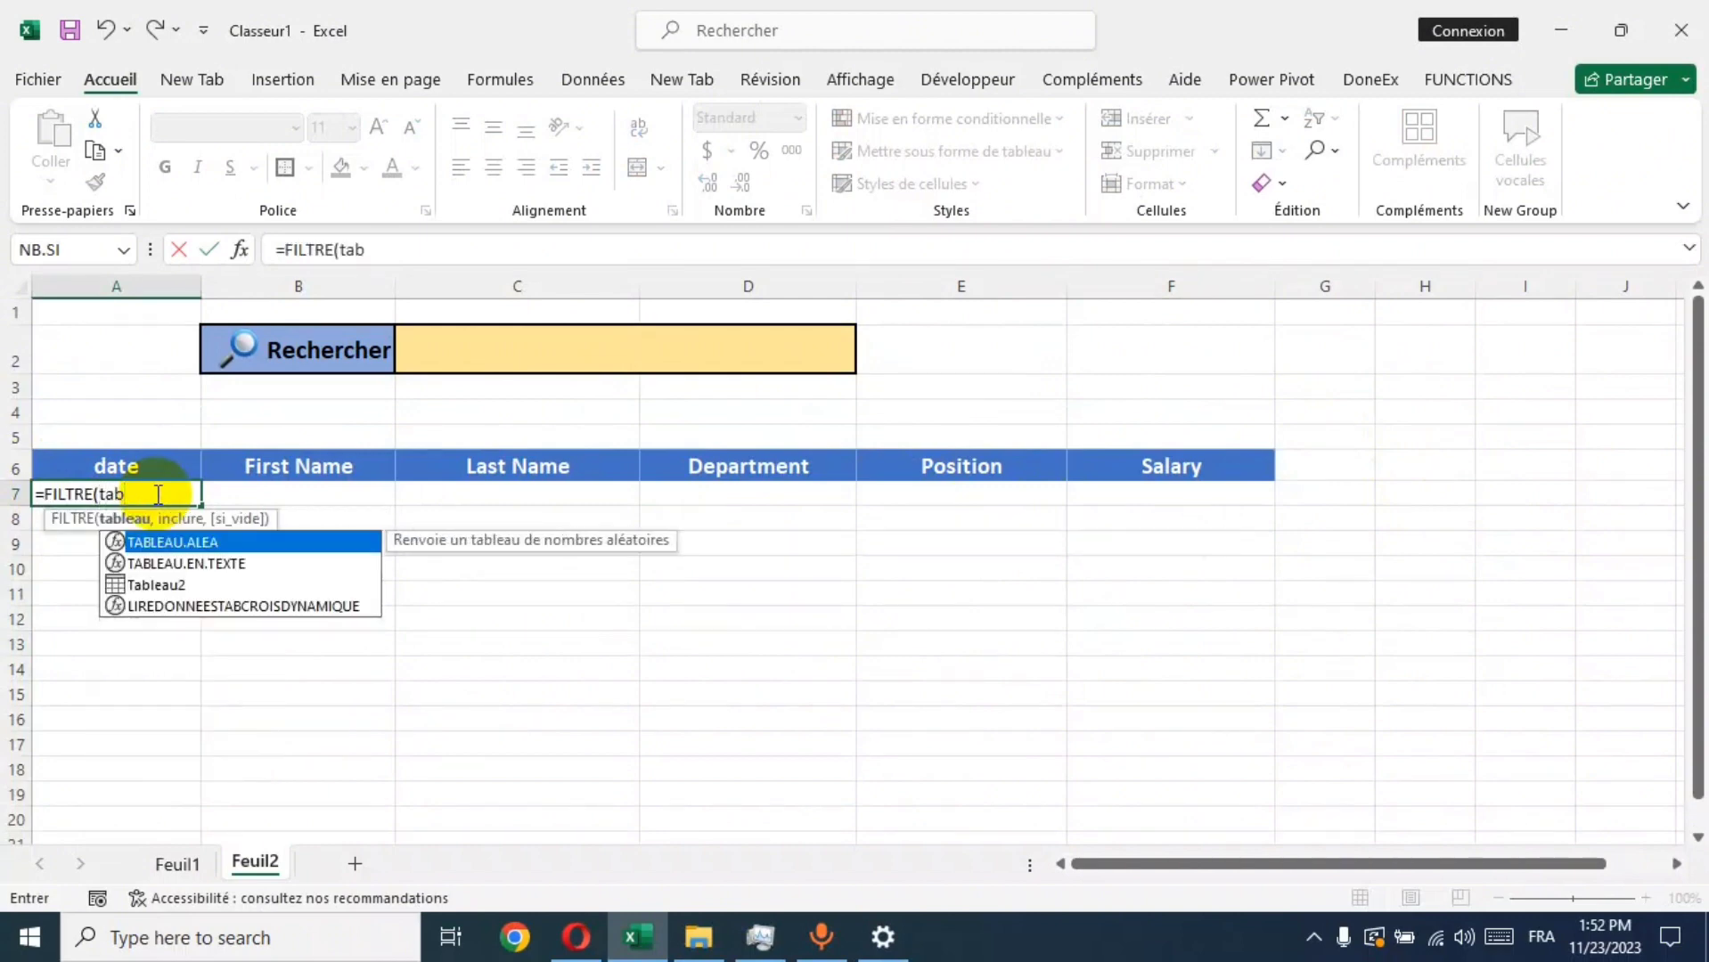
double_click(152, 585)
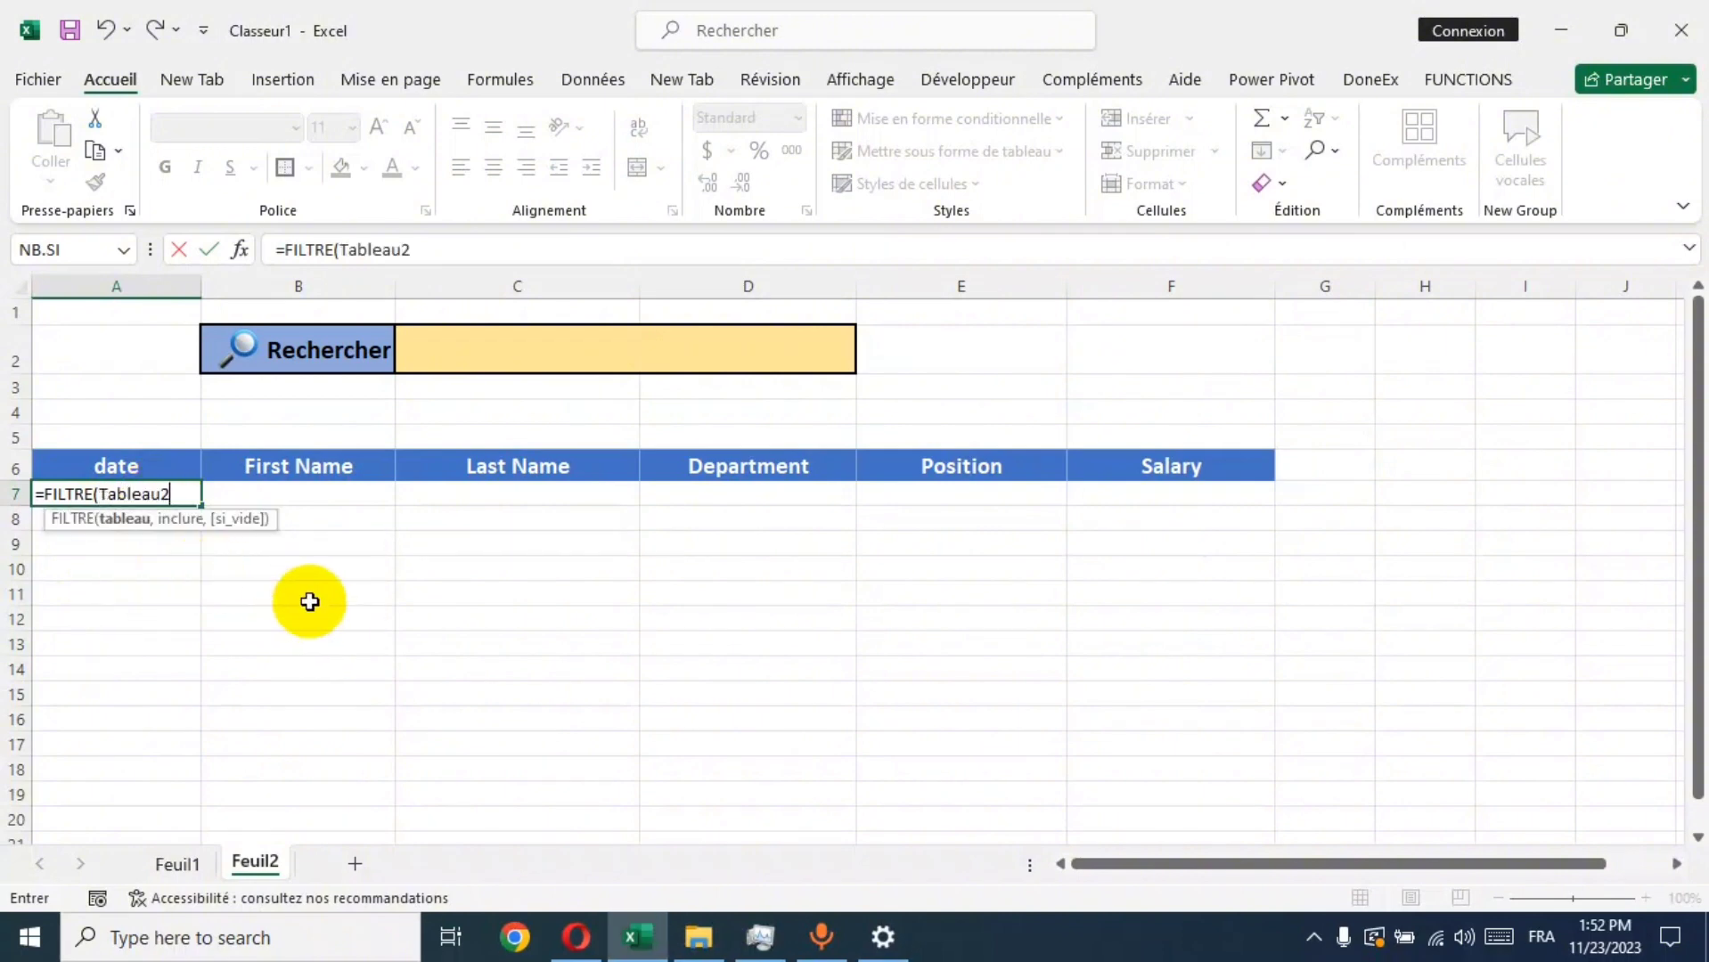
text(,)
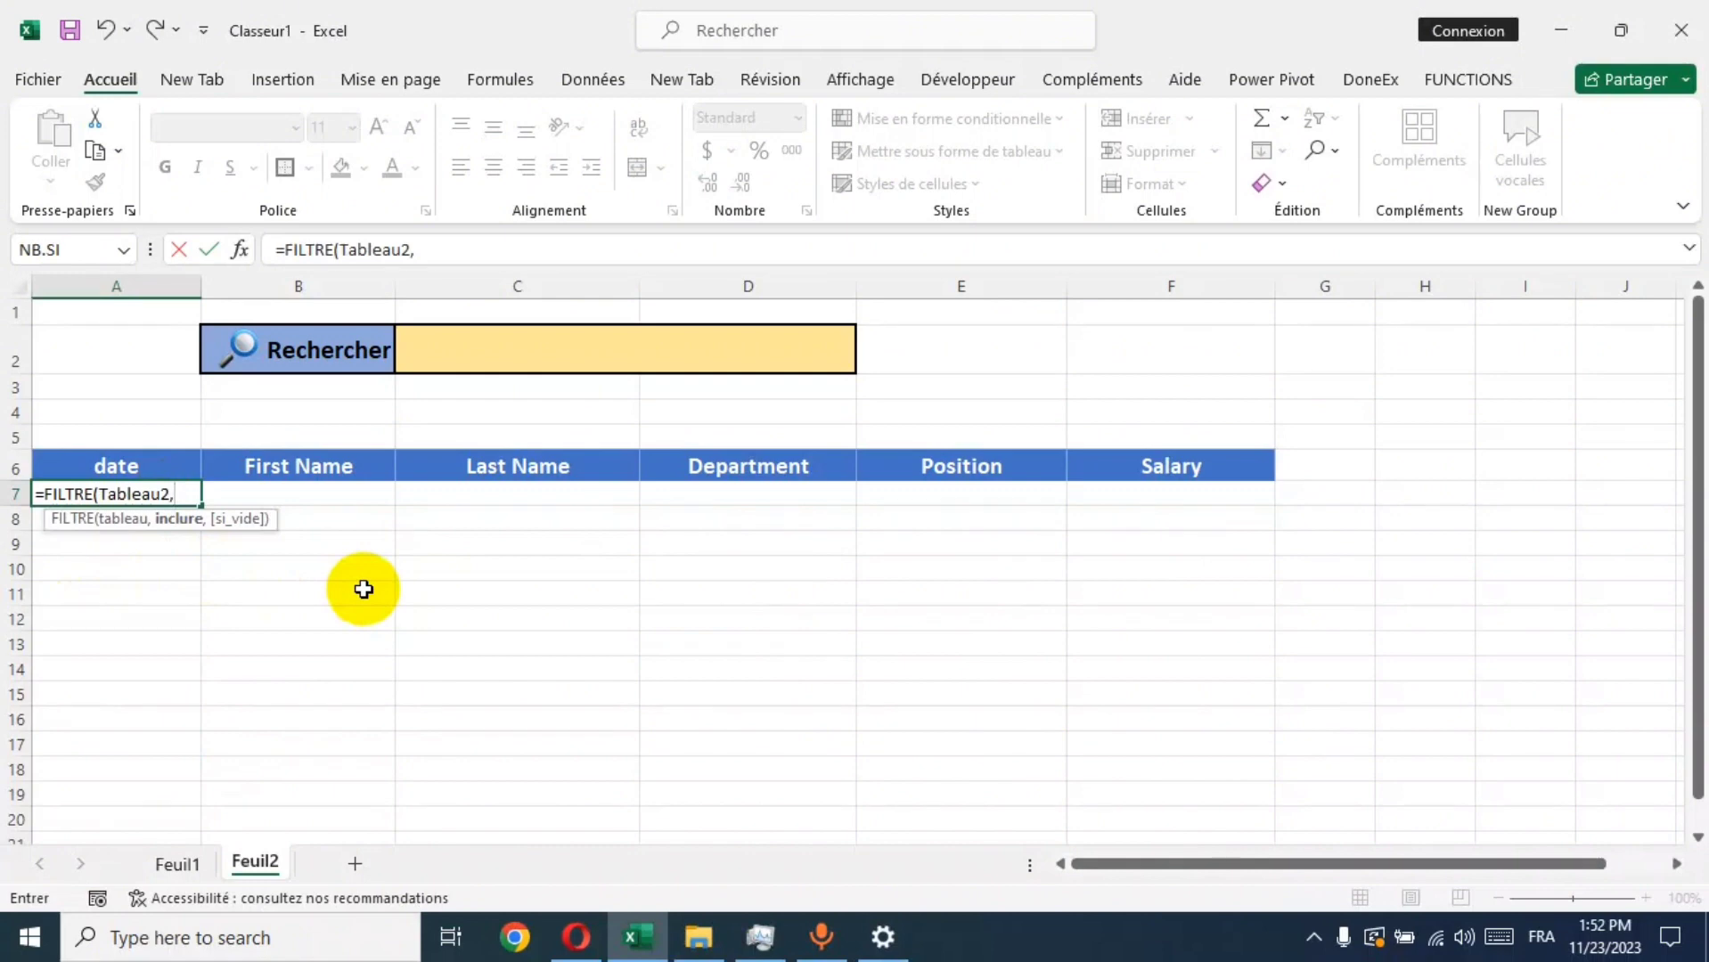
Step: Add an ESTNUM test wrapping a CHERCHE function as the formula's include condition, with C2 as the text to find
text(estnu)
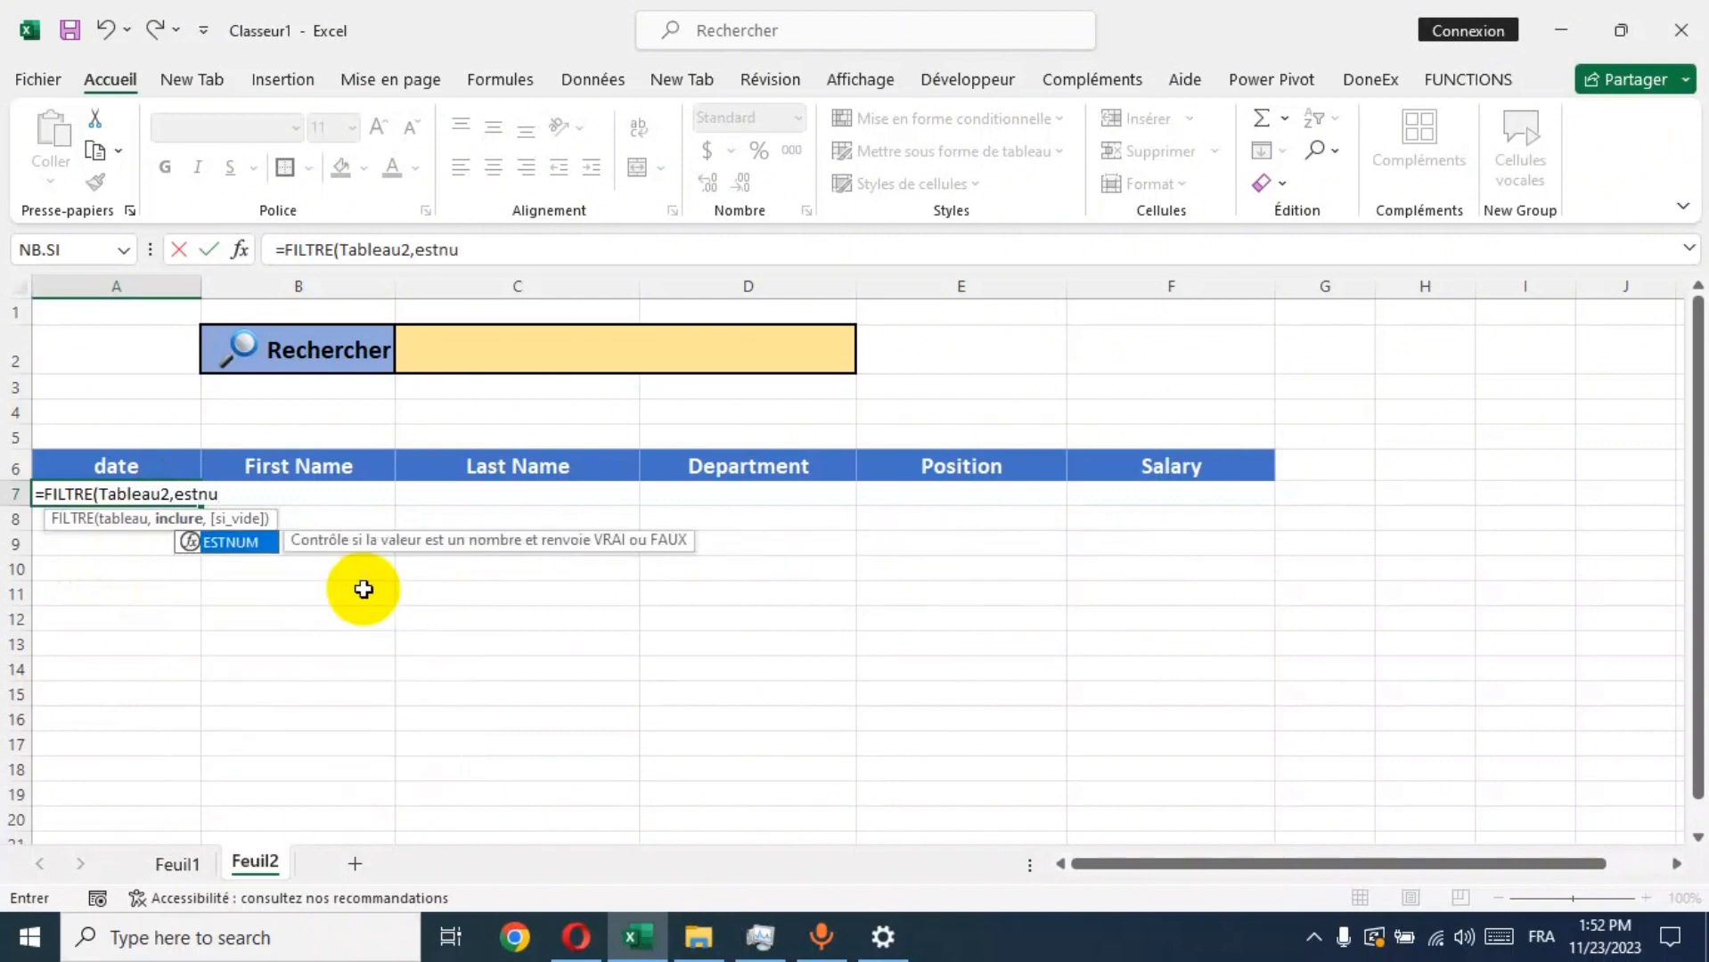
key(Tab)
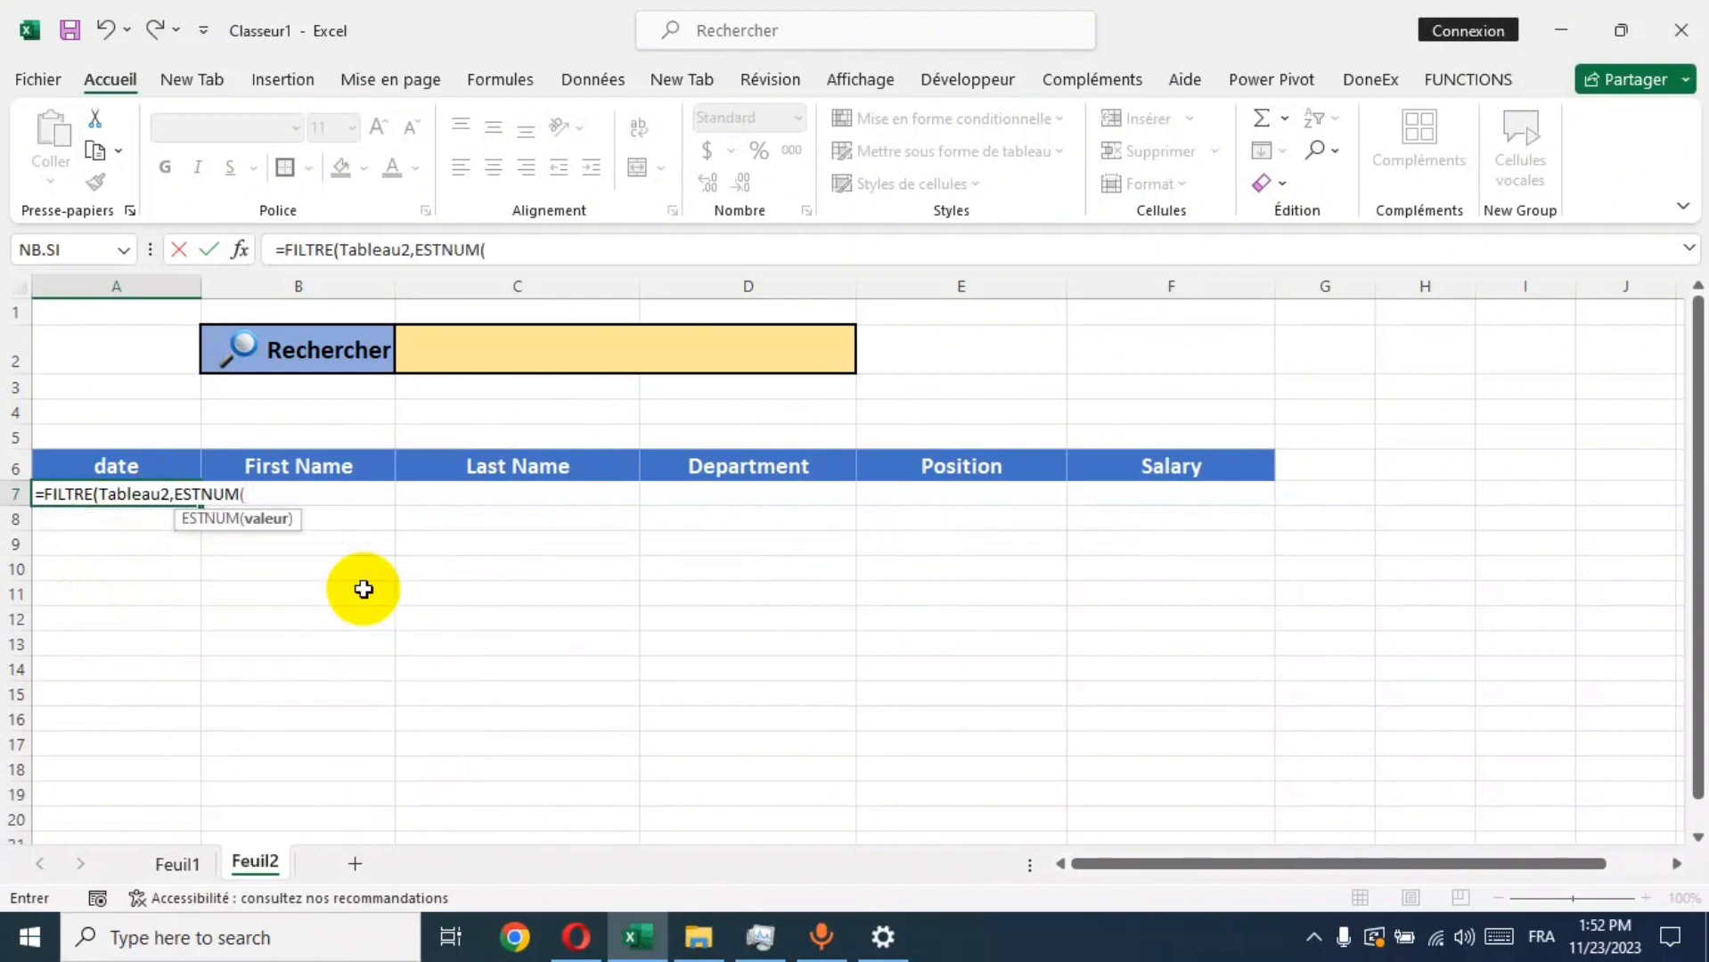
text(cher)
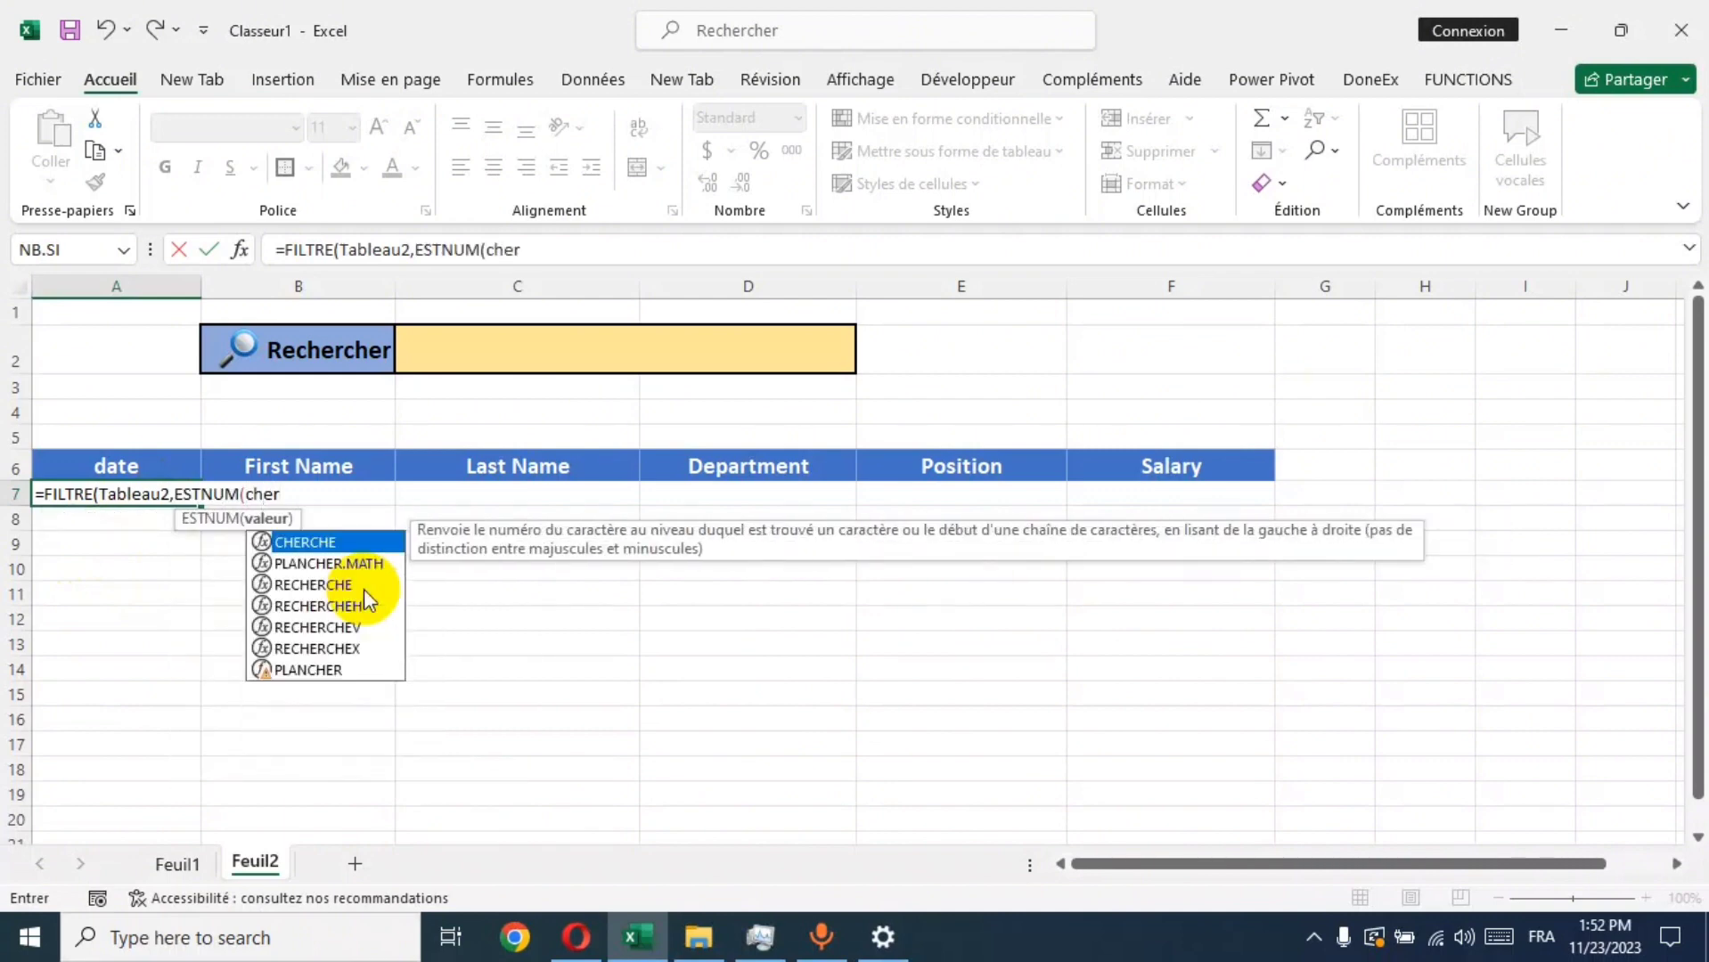
key(Tab)
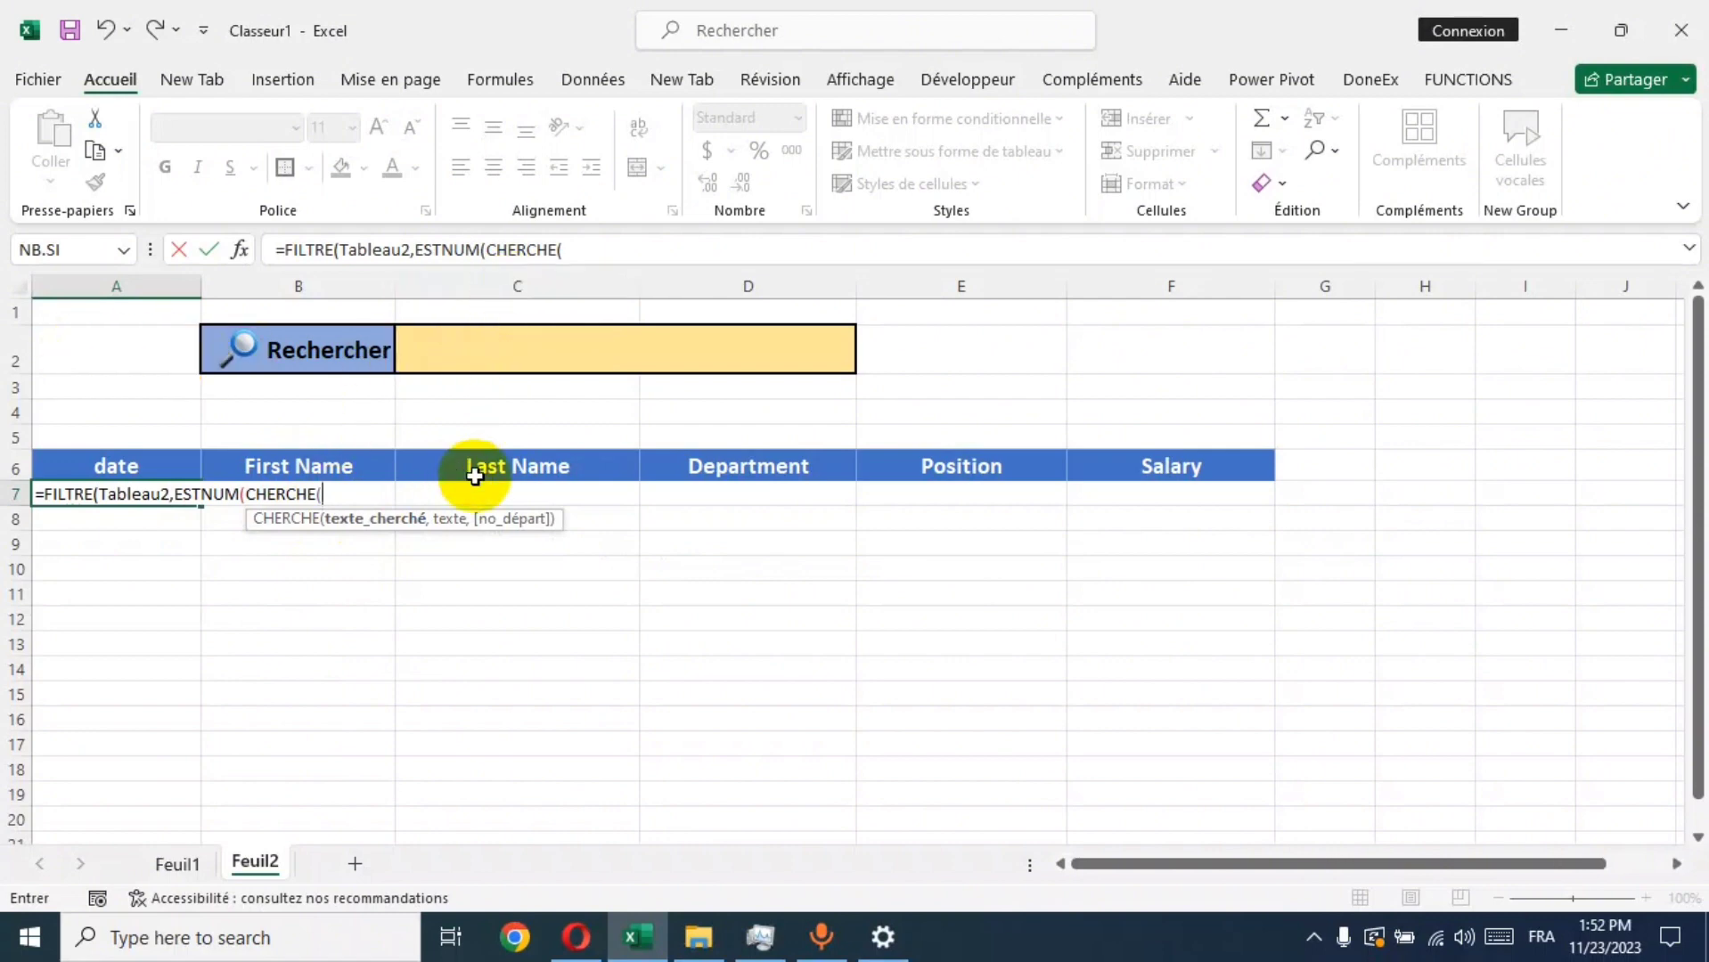
text(c2)
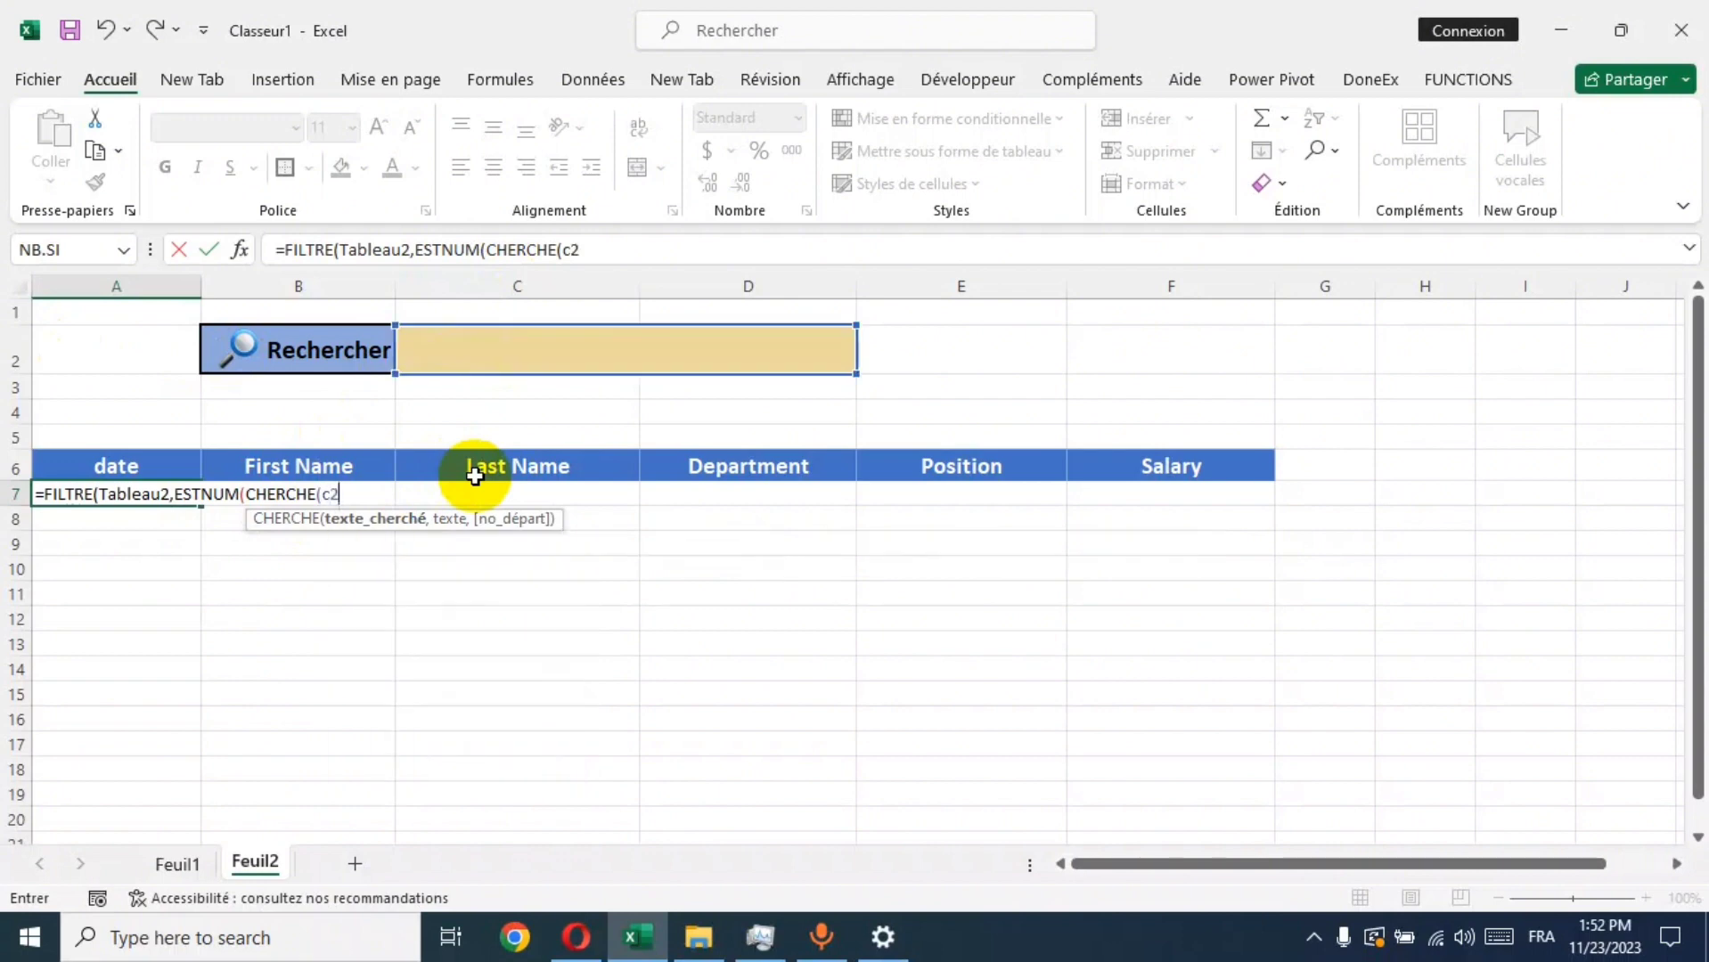
text(,)
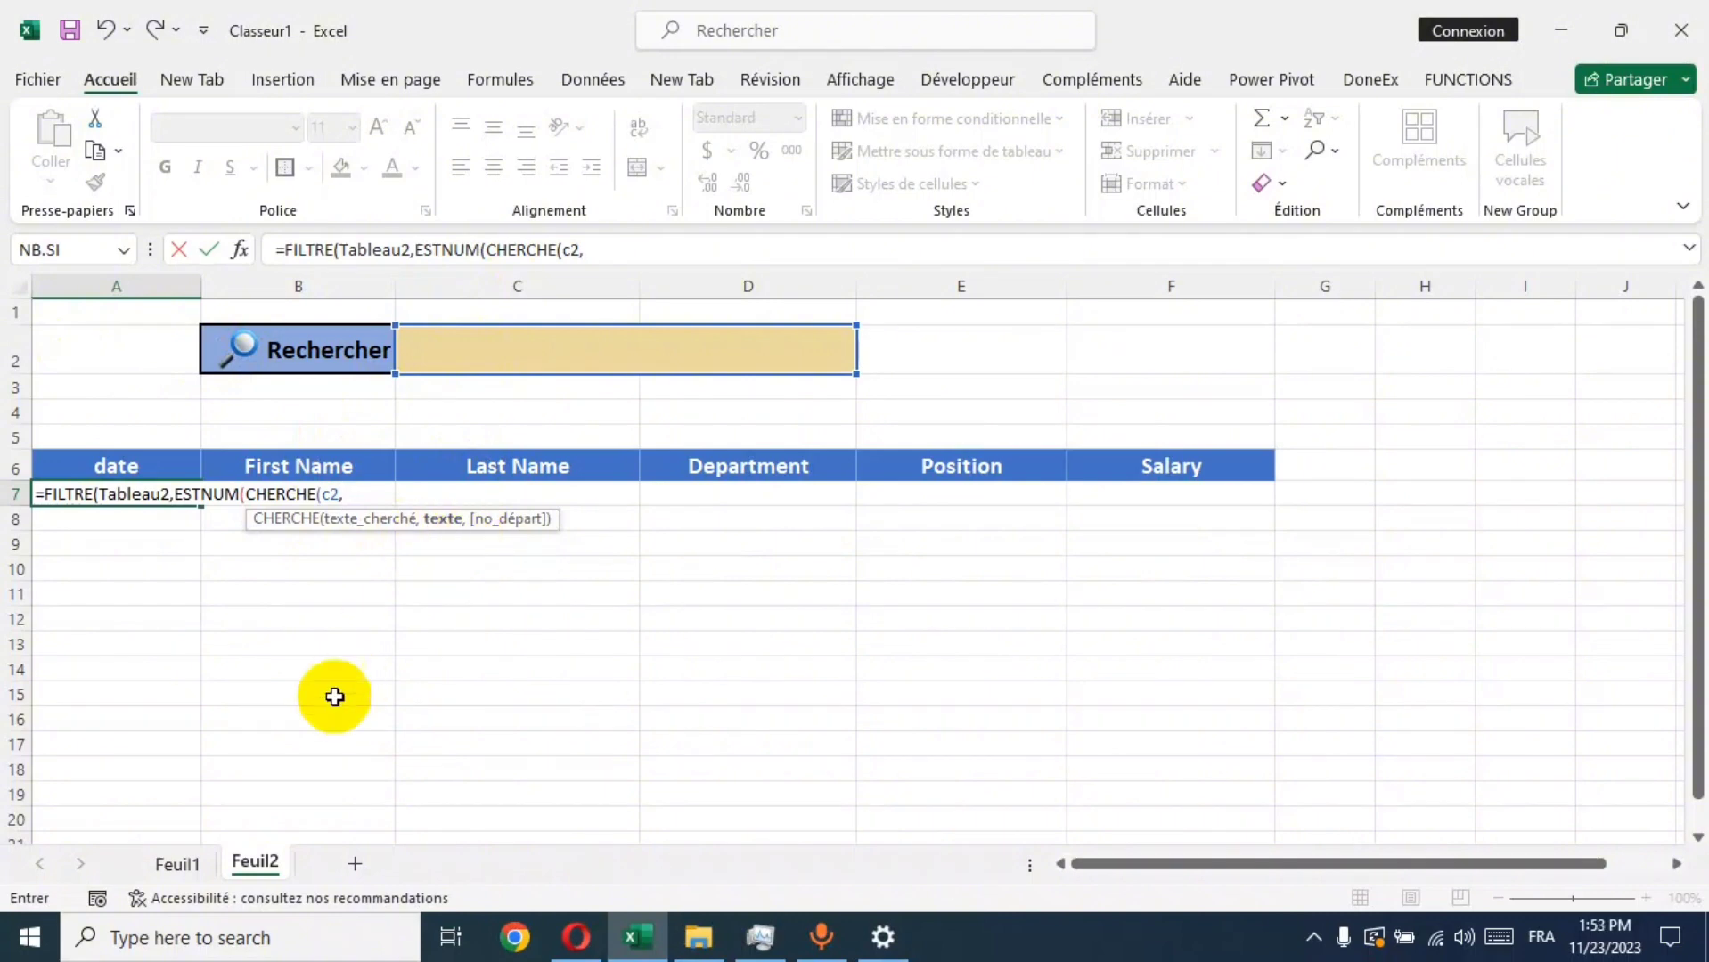
Step: Set CHERCHE to look in Feuil1's date column, Tableau2[date], from start position 1, and close both the CHERCHE and ESTNUM functions
click(187, 865)
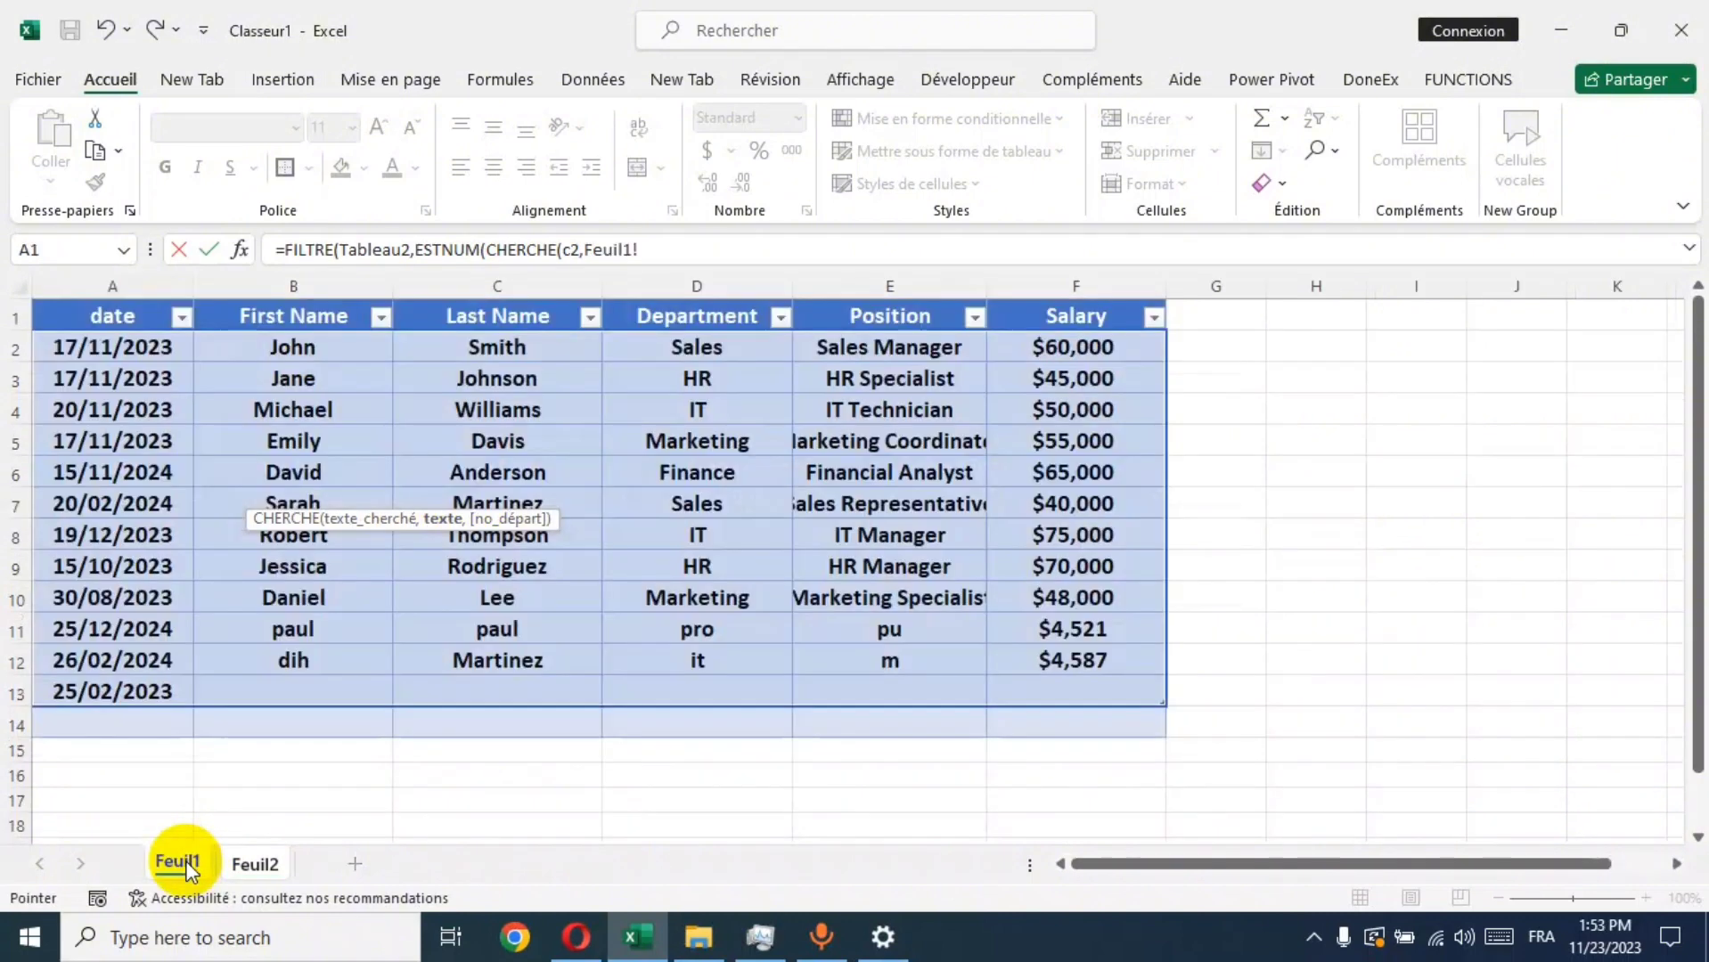
click(108, 349)
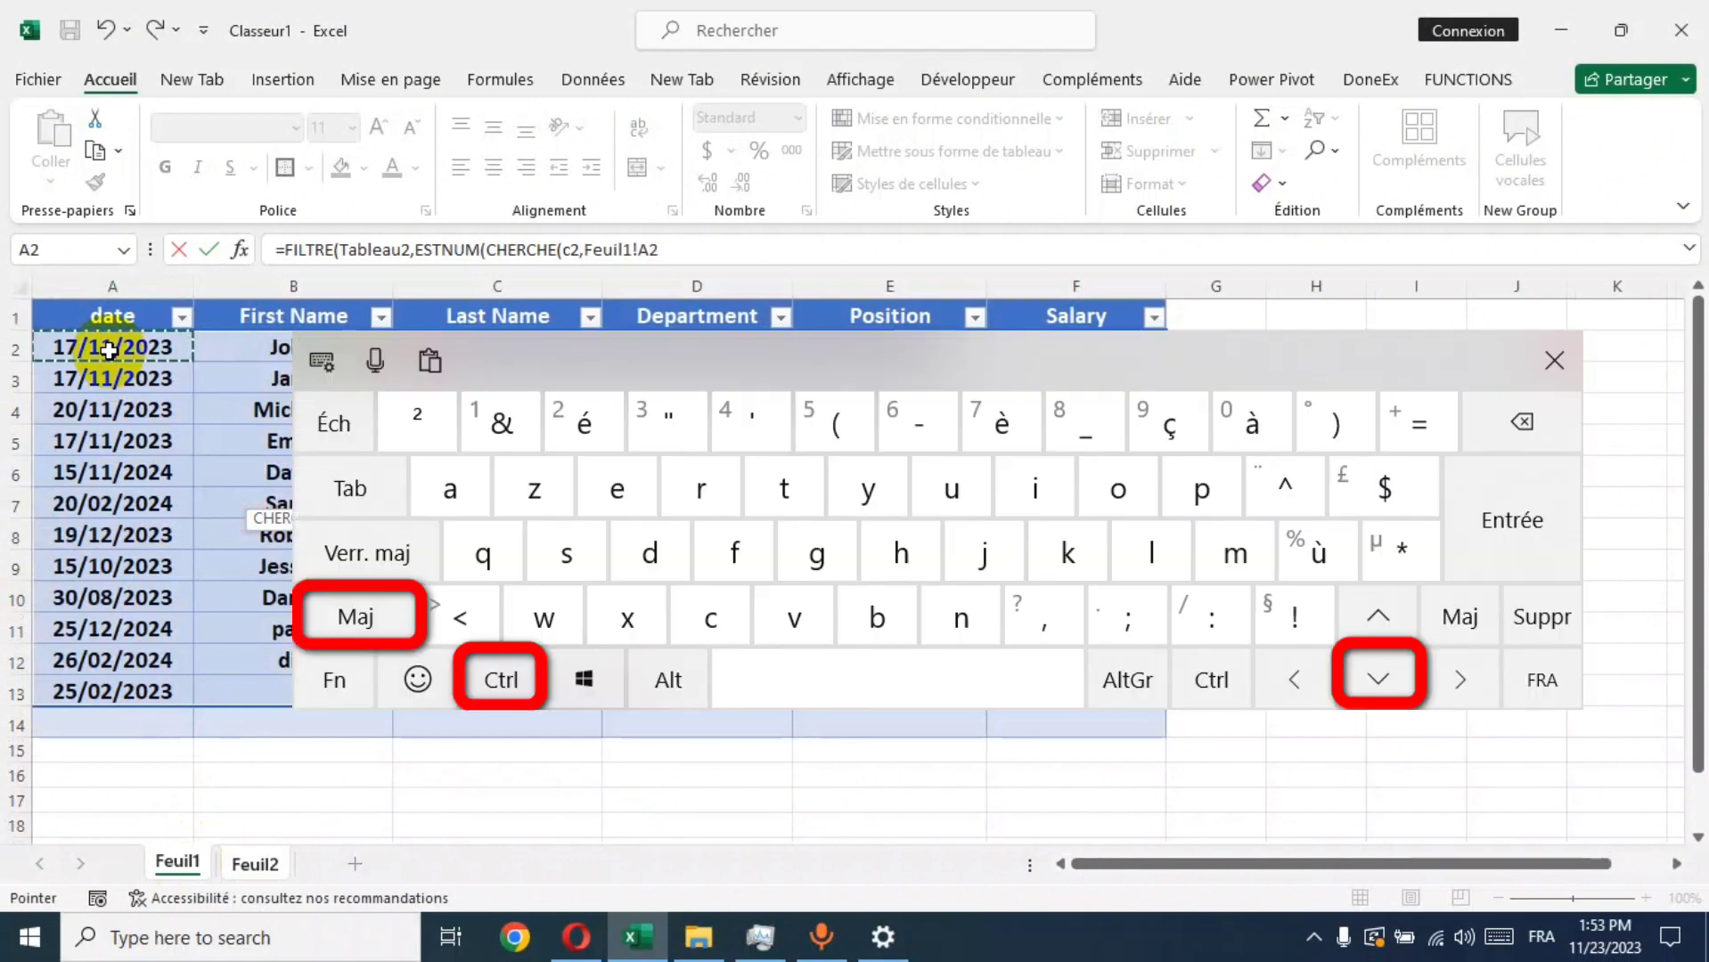
key(ctrl+shift+Down)
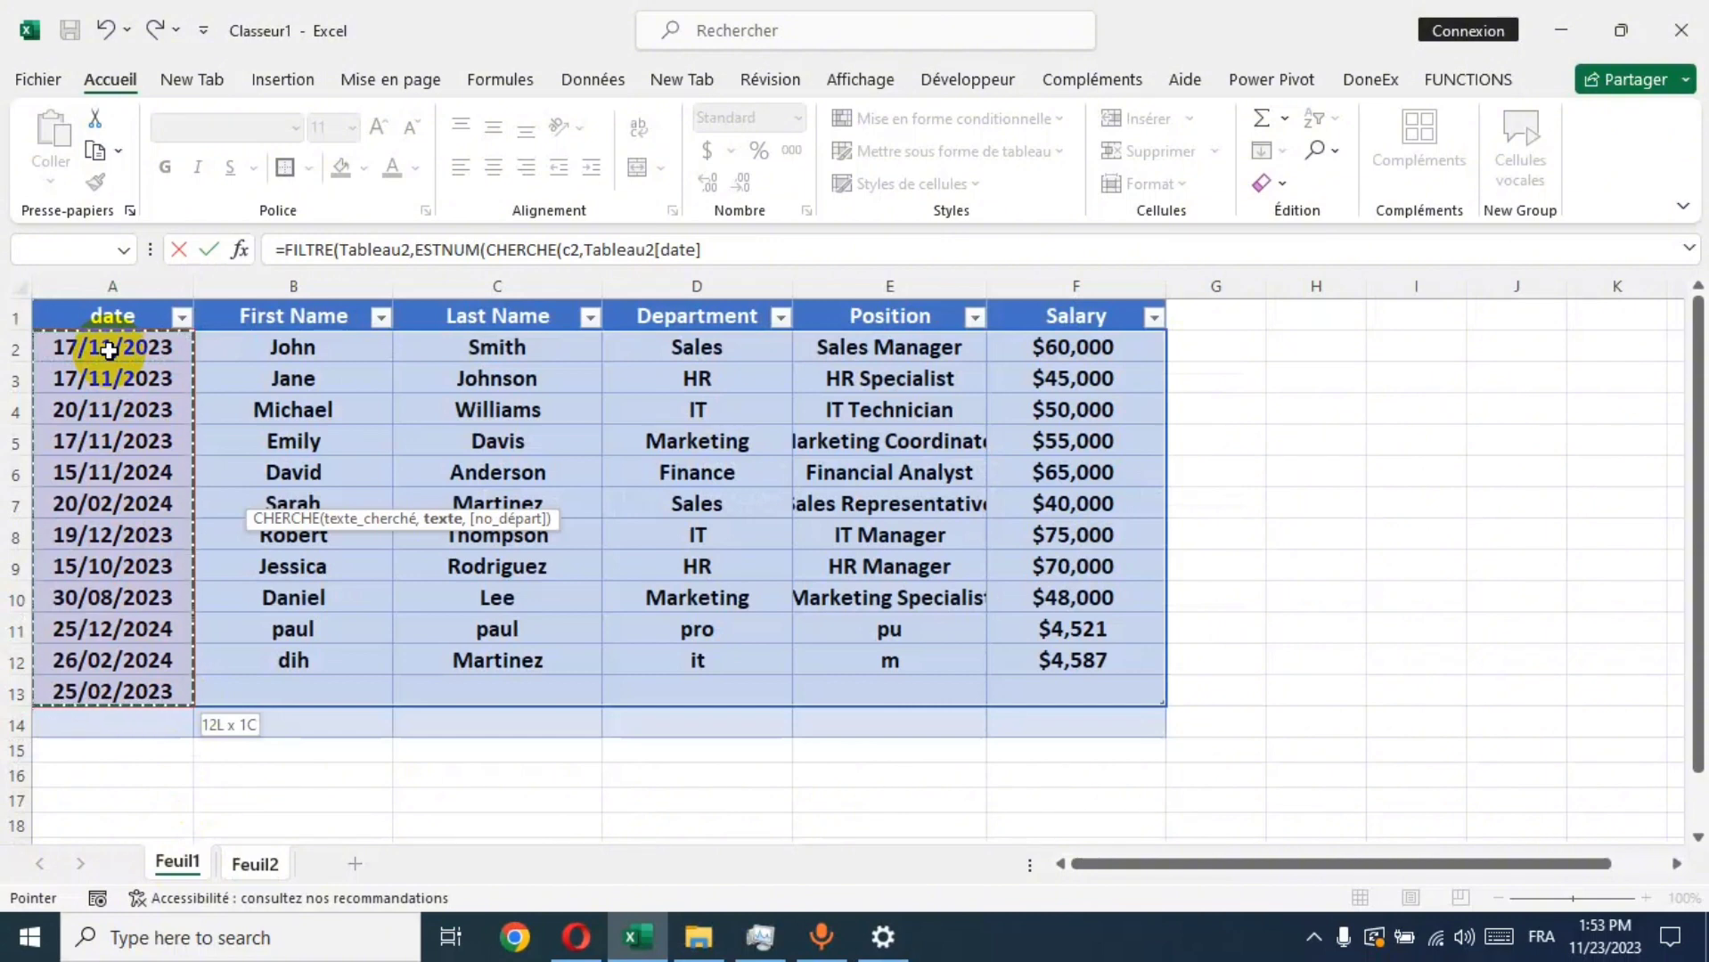
click(763, 248)
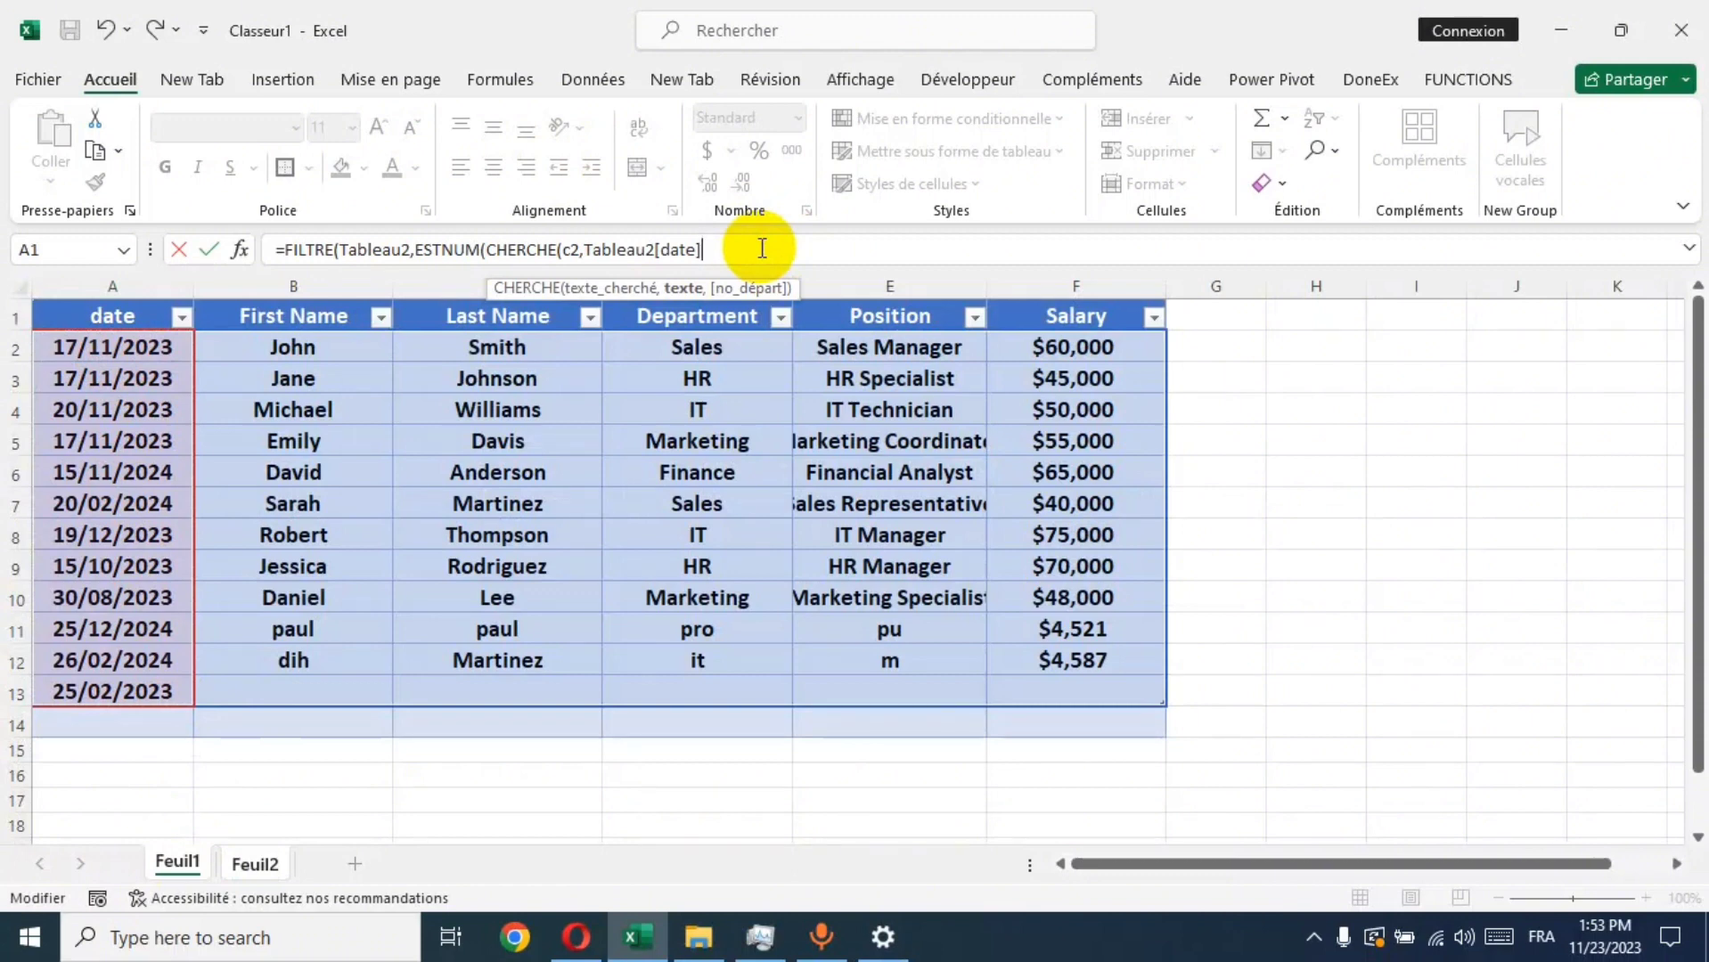
text(,1)
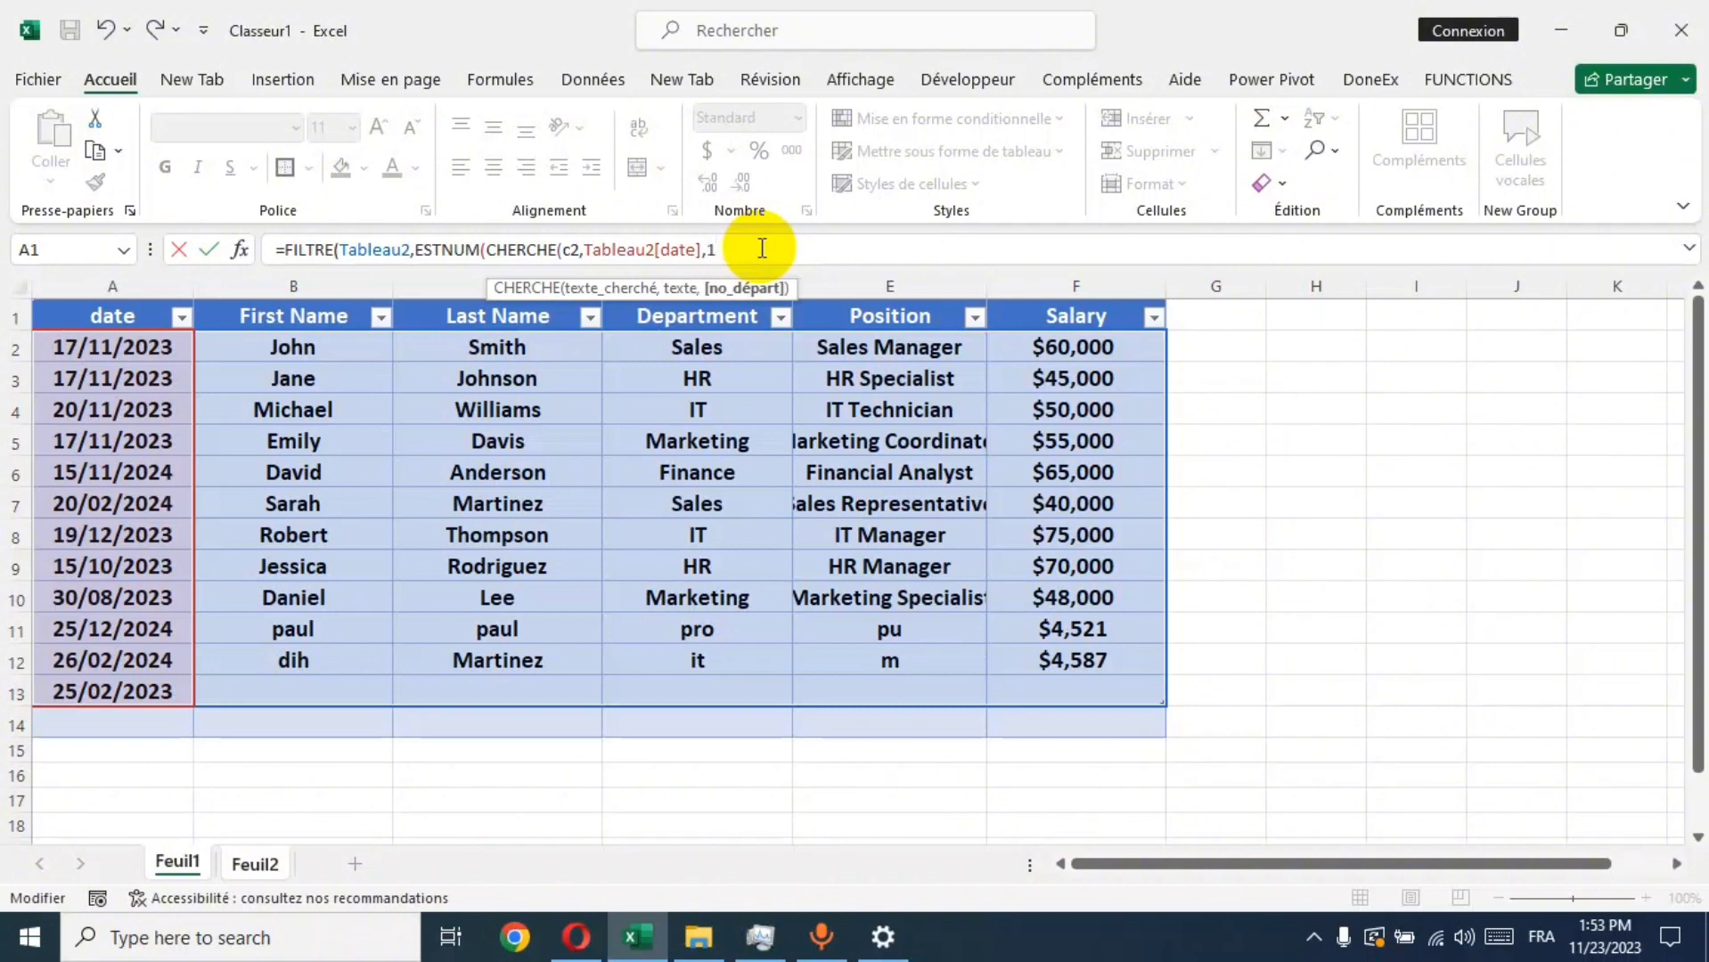
text()))
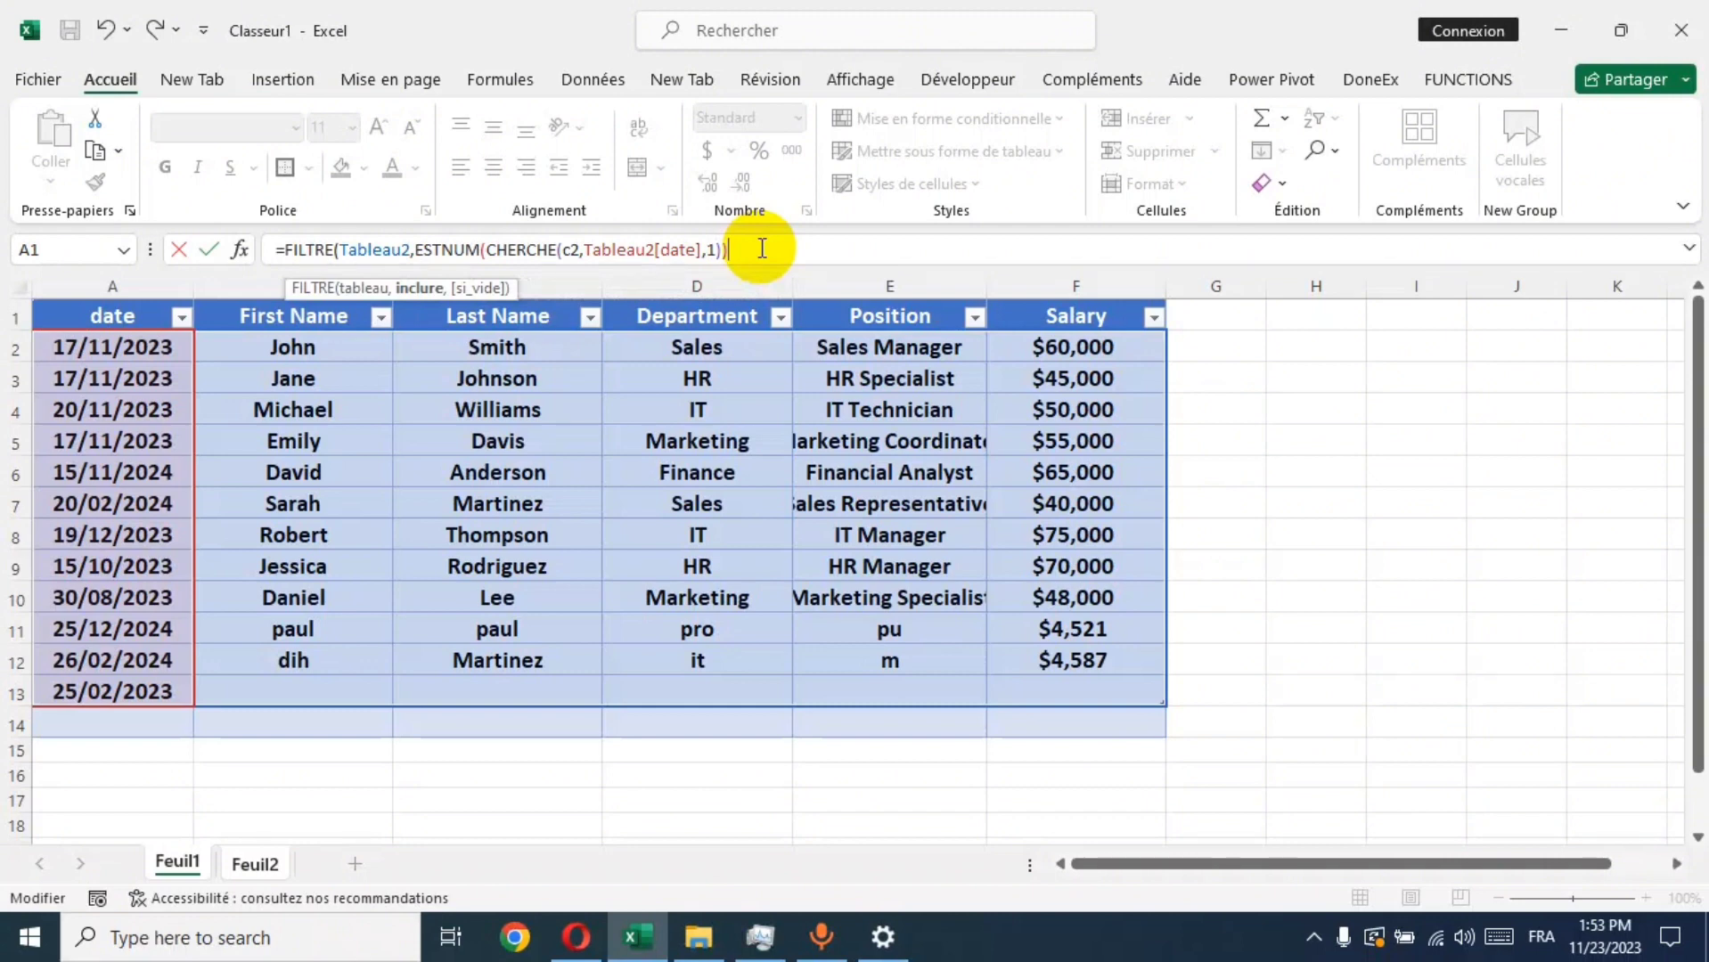
Step: Set "date incorrect" as the FILTRE formula's if-empty text and enter the completed formula
text(,"date inc)
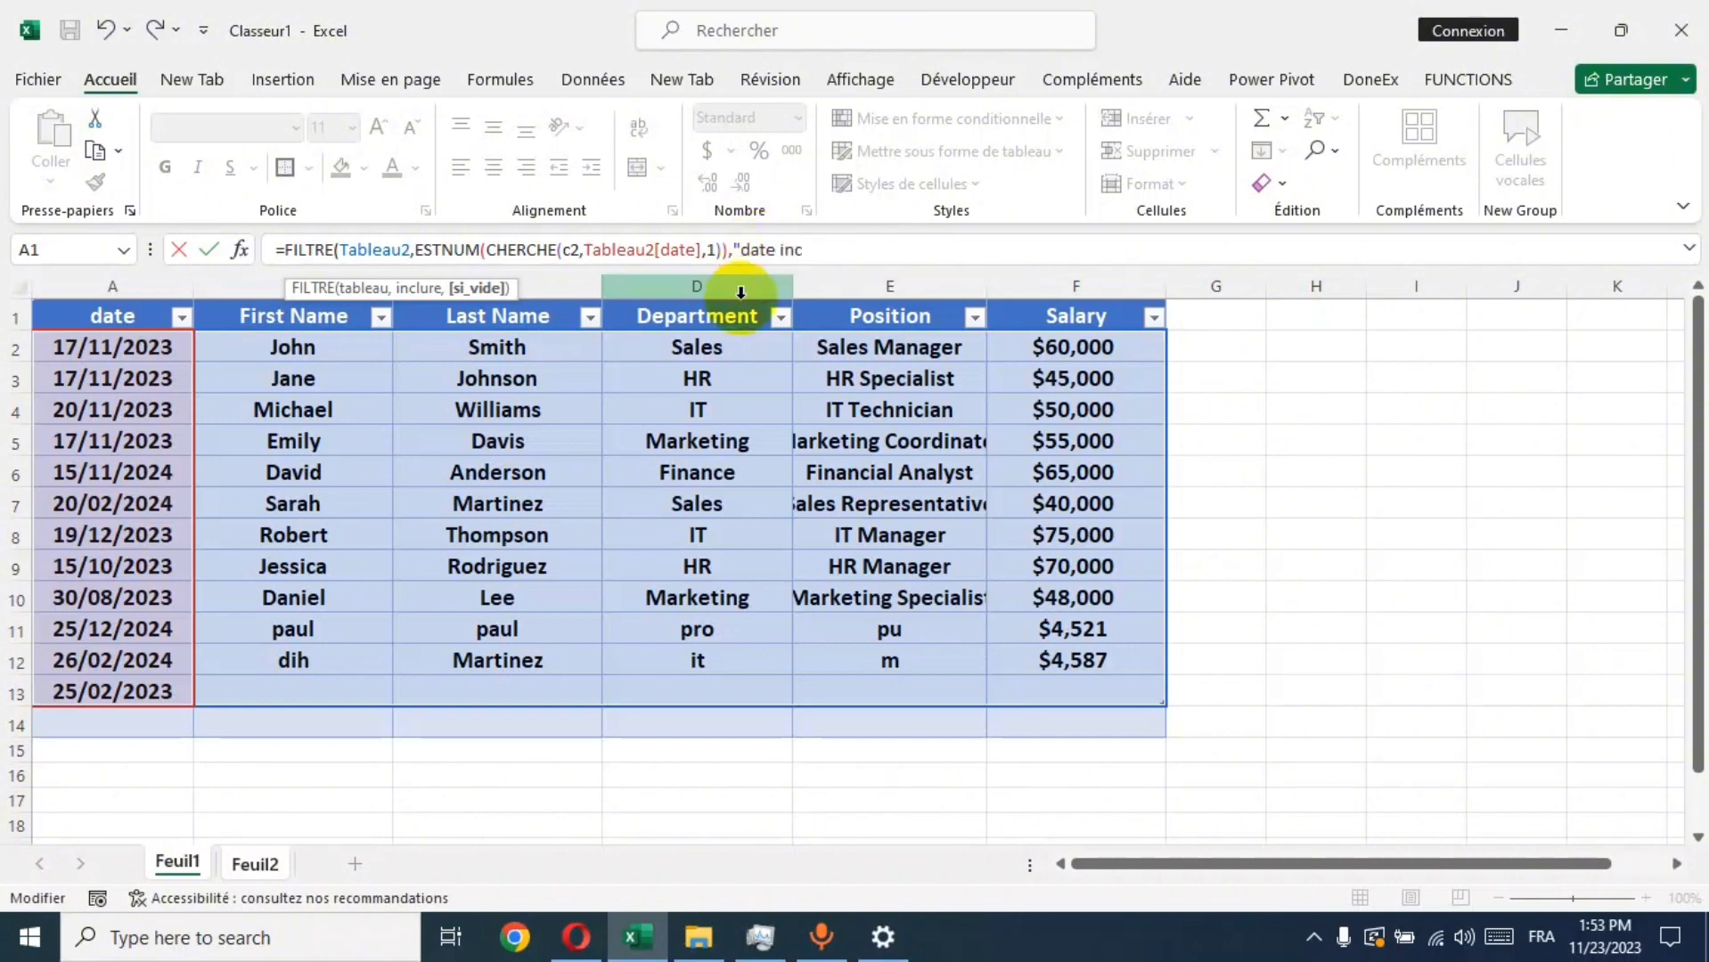
text(orrect)
text())
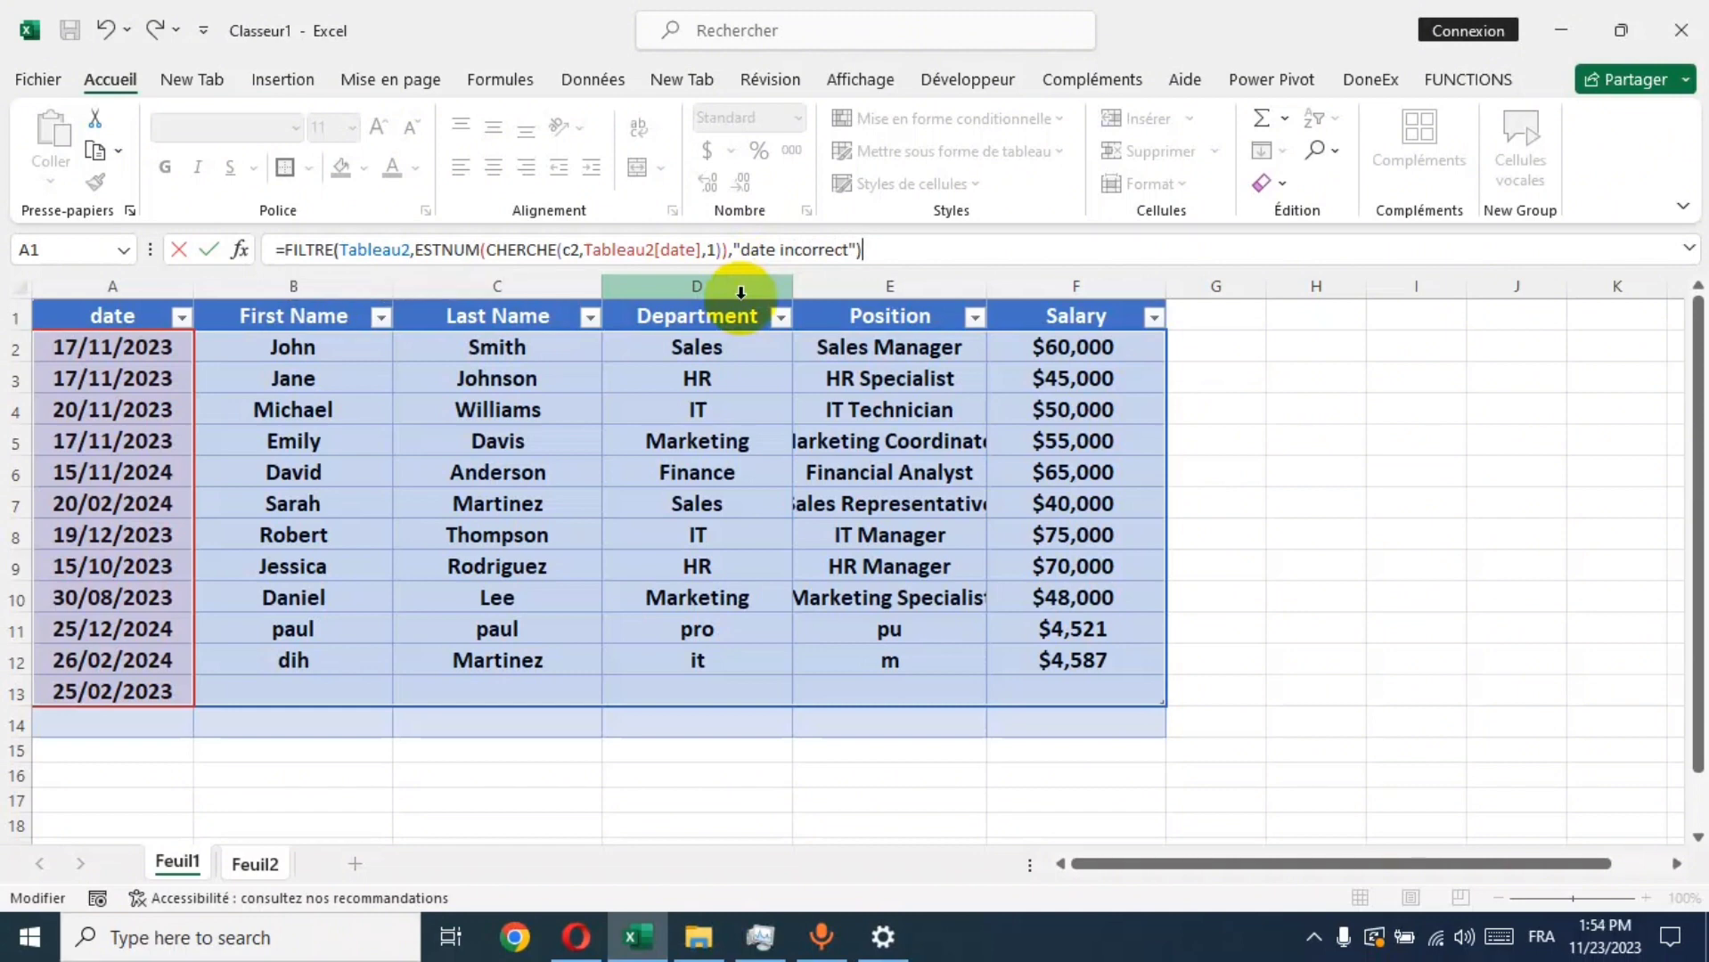
key(Return)
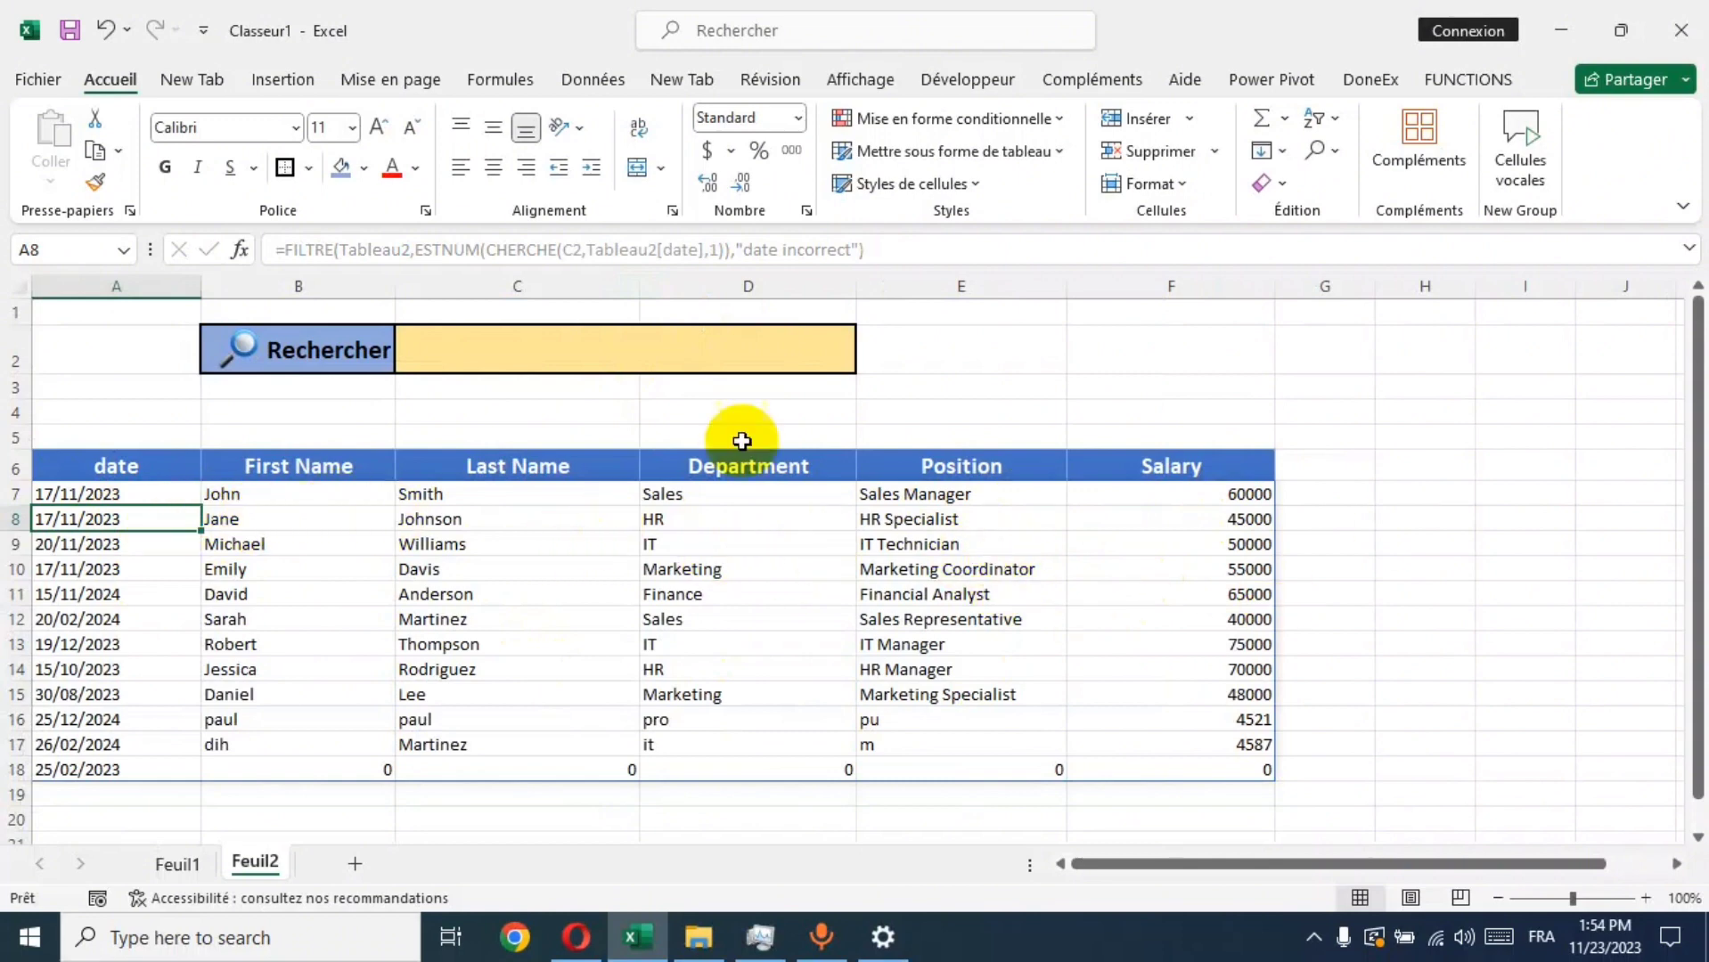
Step: Test the filter by entering the year 2024 in the search cell C2
click(731, 359)
double_click(709, 357)
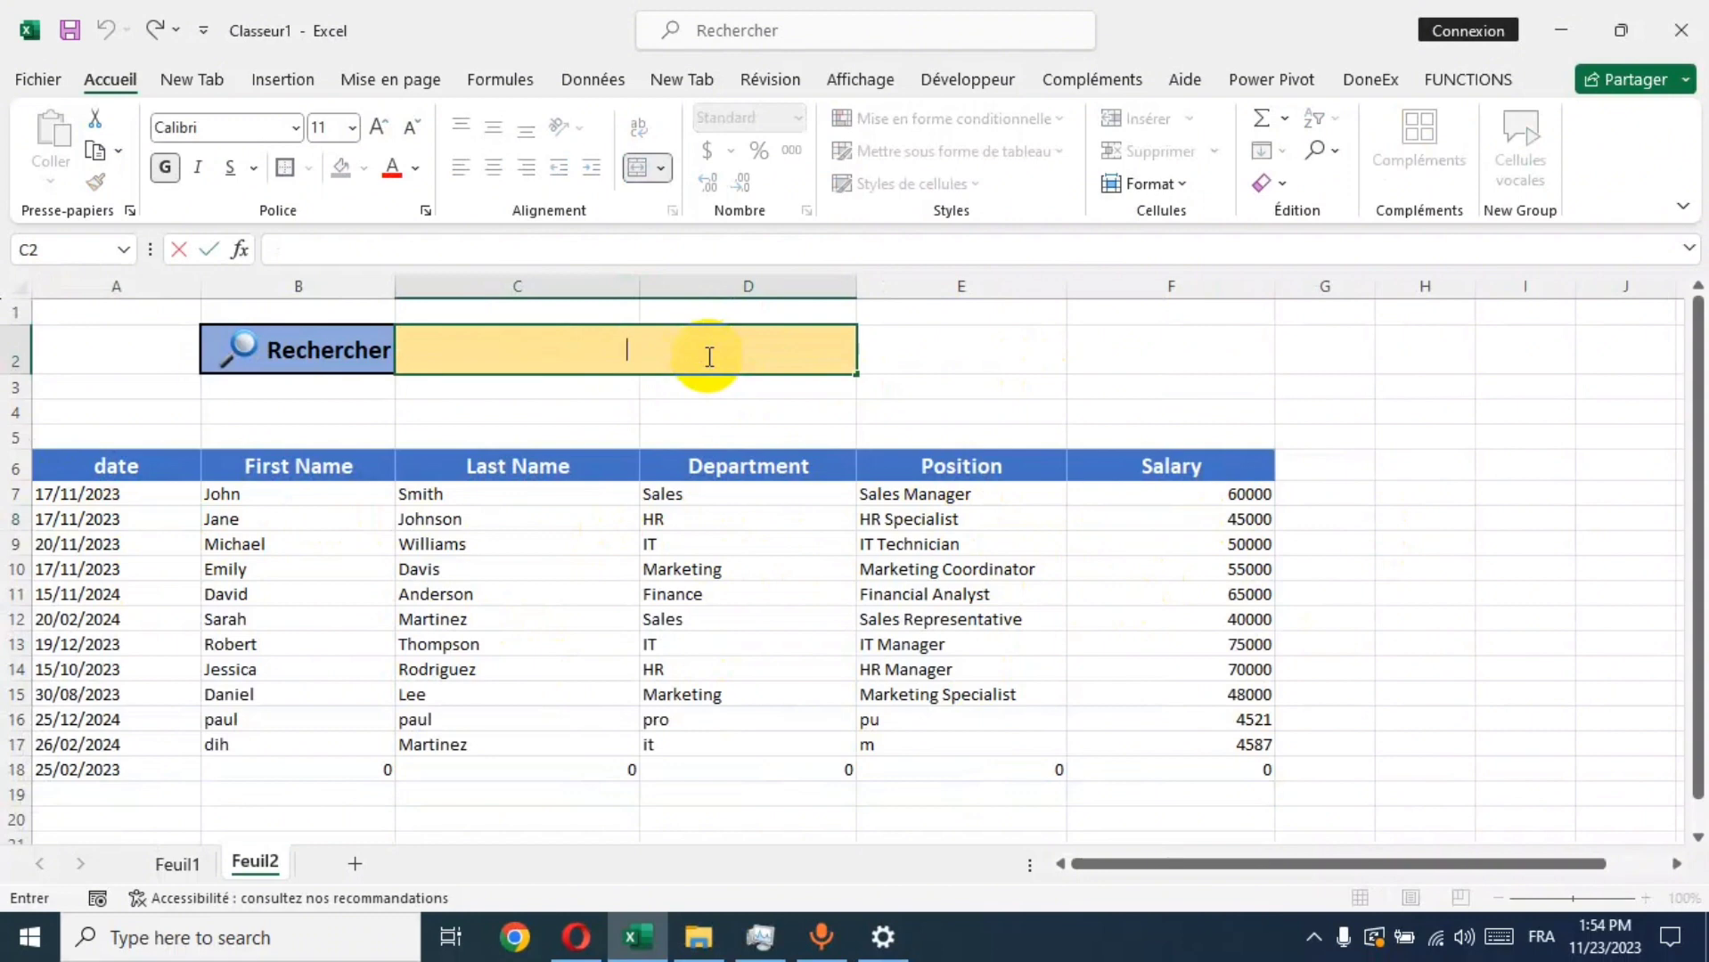
text(2024)
key(Return)
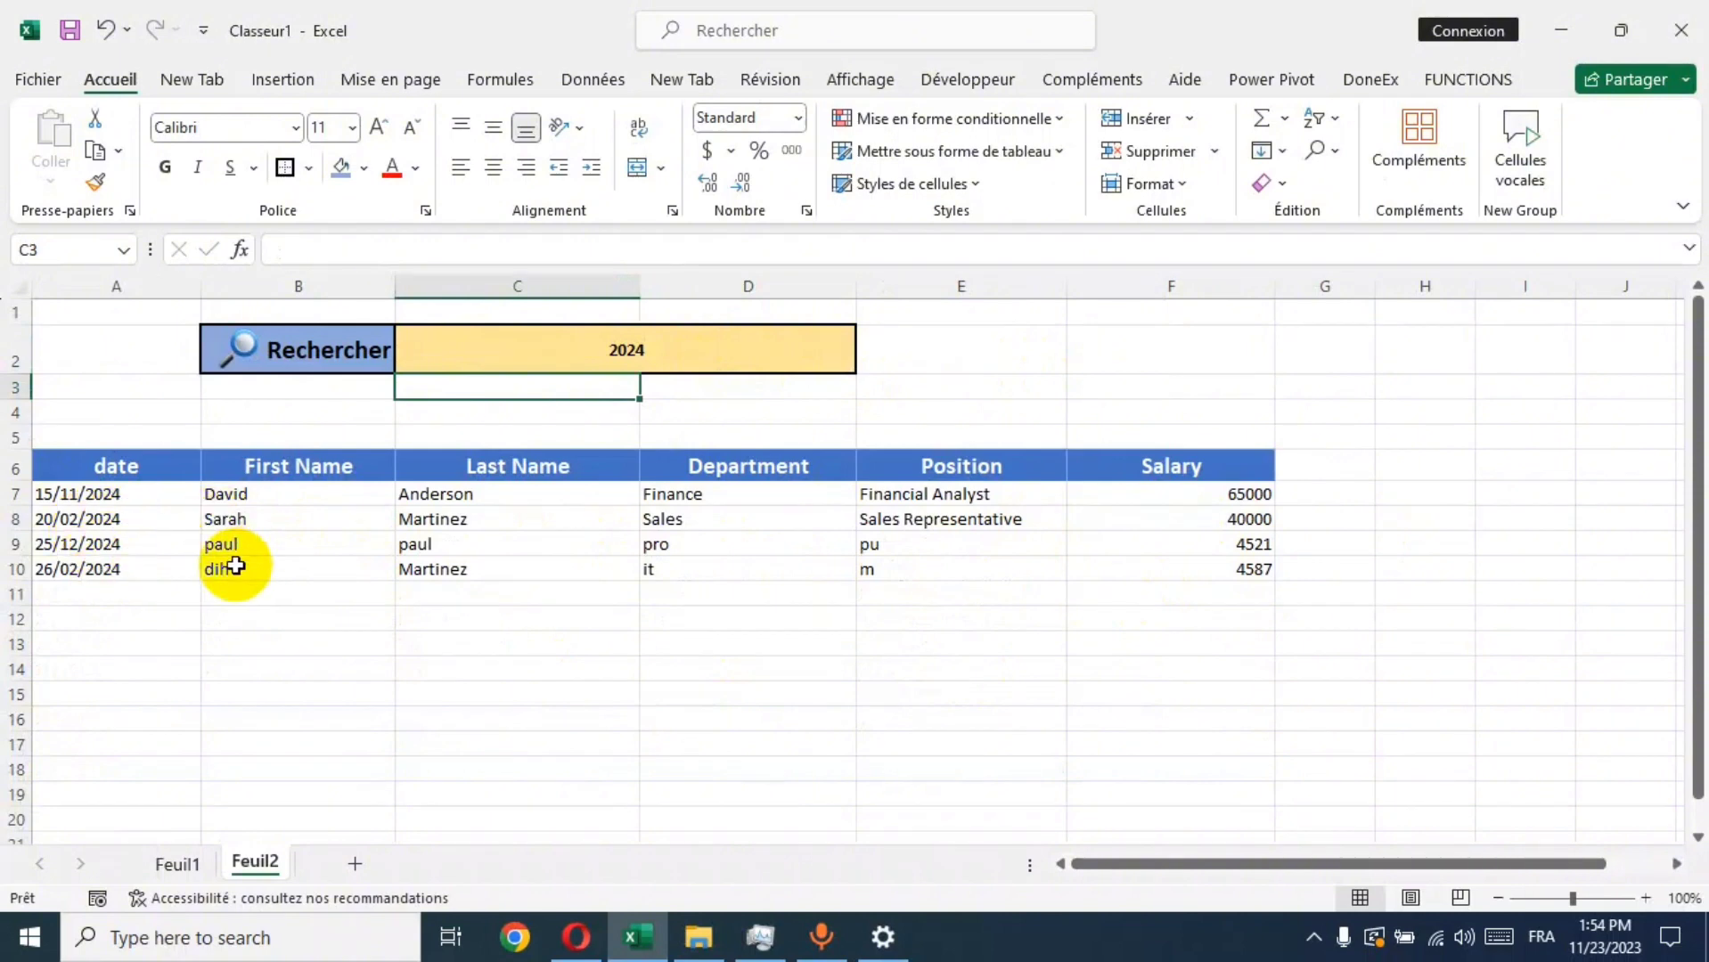
Step: Test the filter with a non-matching value by changing the search cell C2 to 205
click(691, 355)
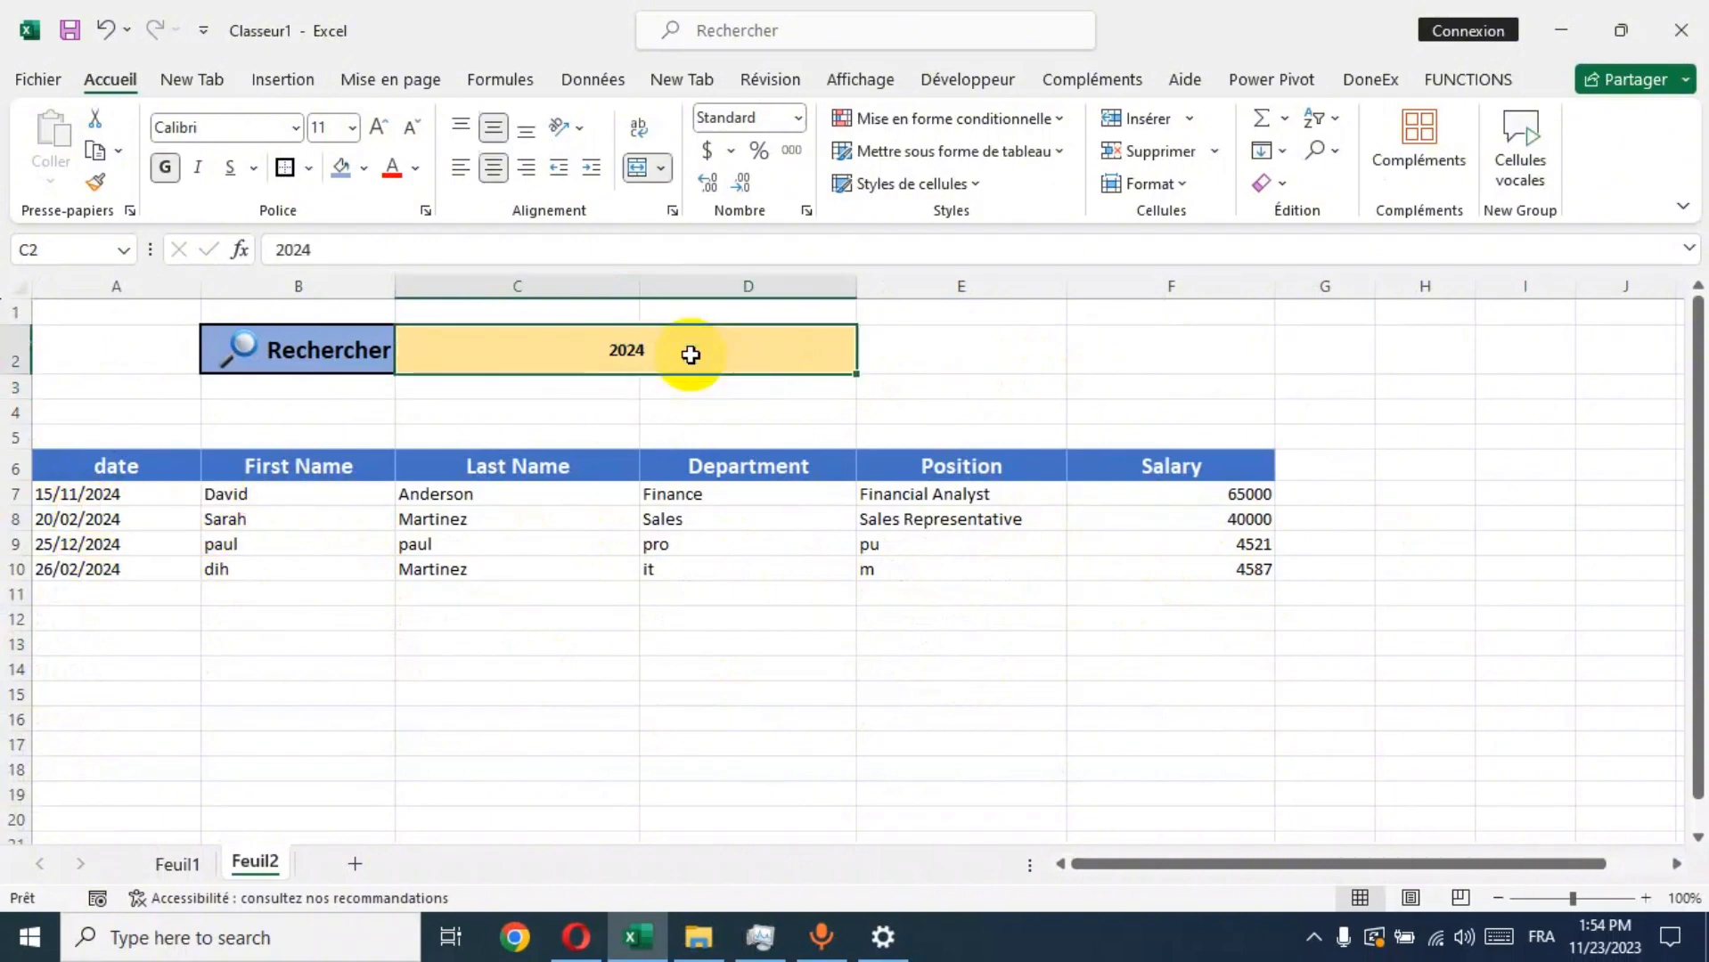
double_click(690, 354)
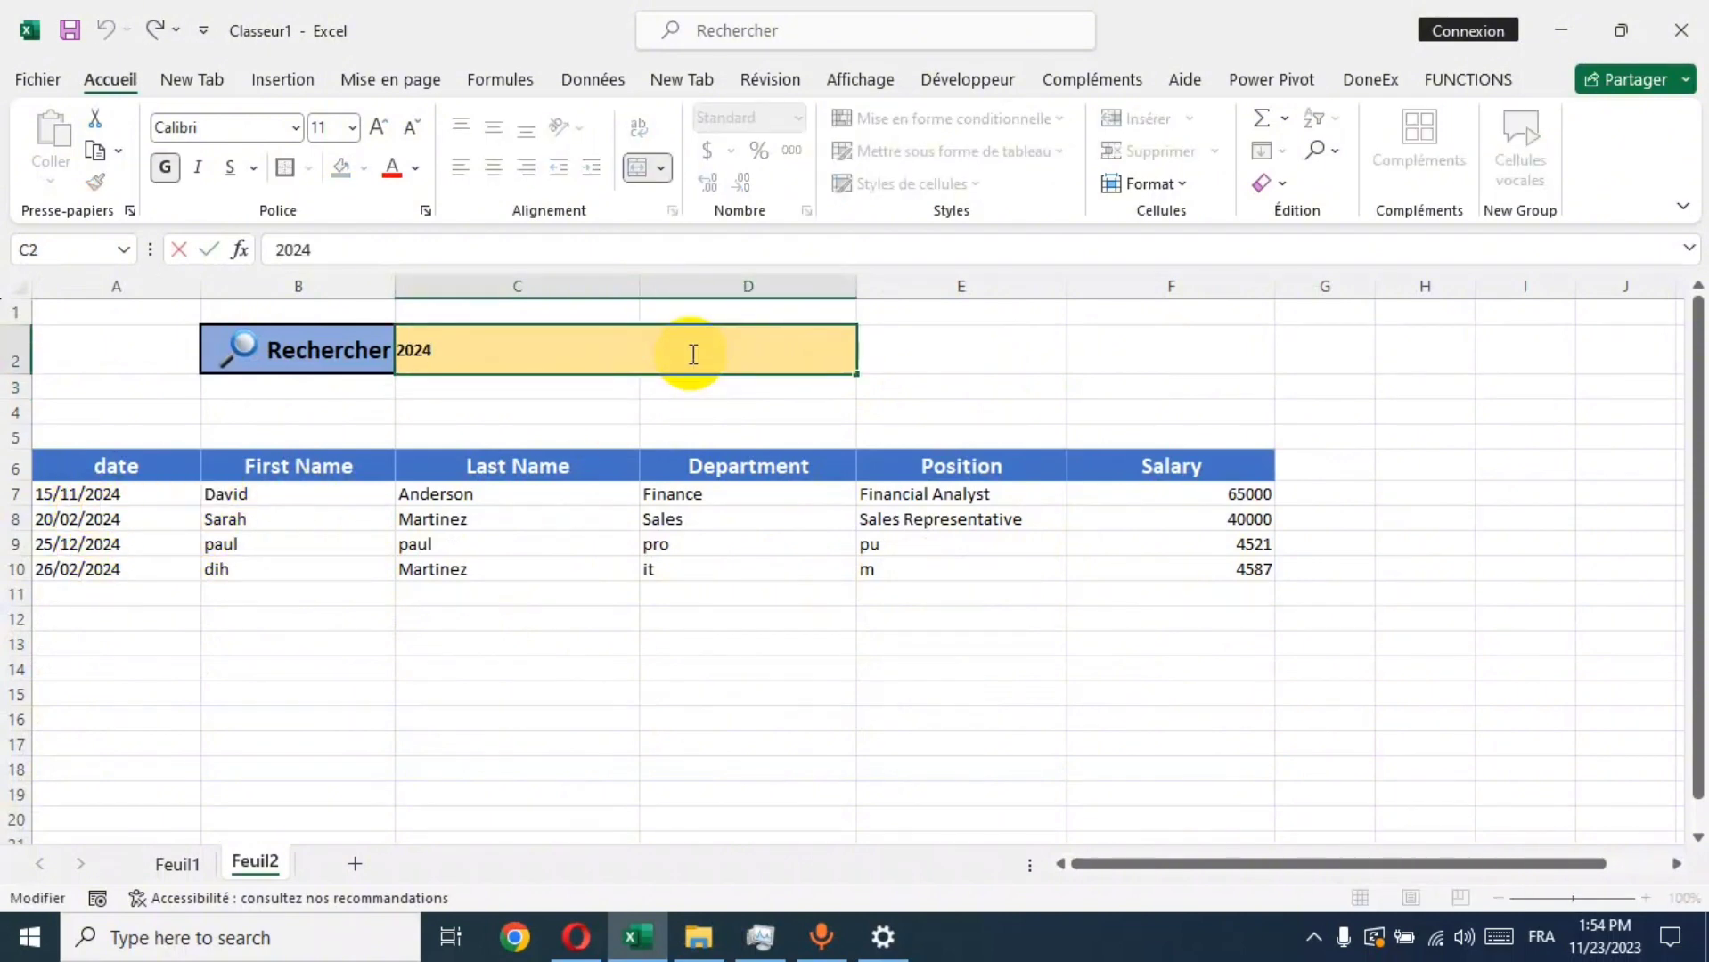
key(BackSpace)
key(BackSpace)
text(5)
key(Return)
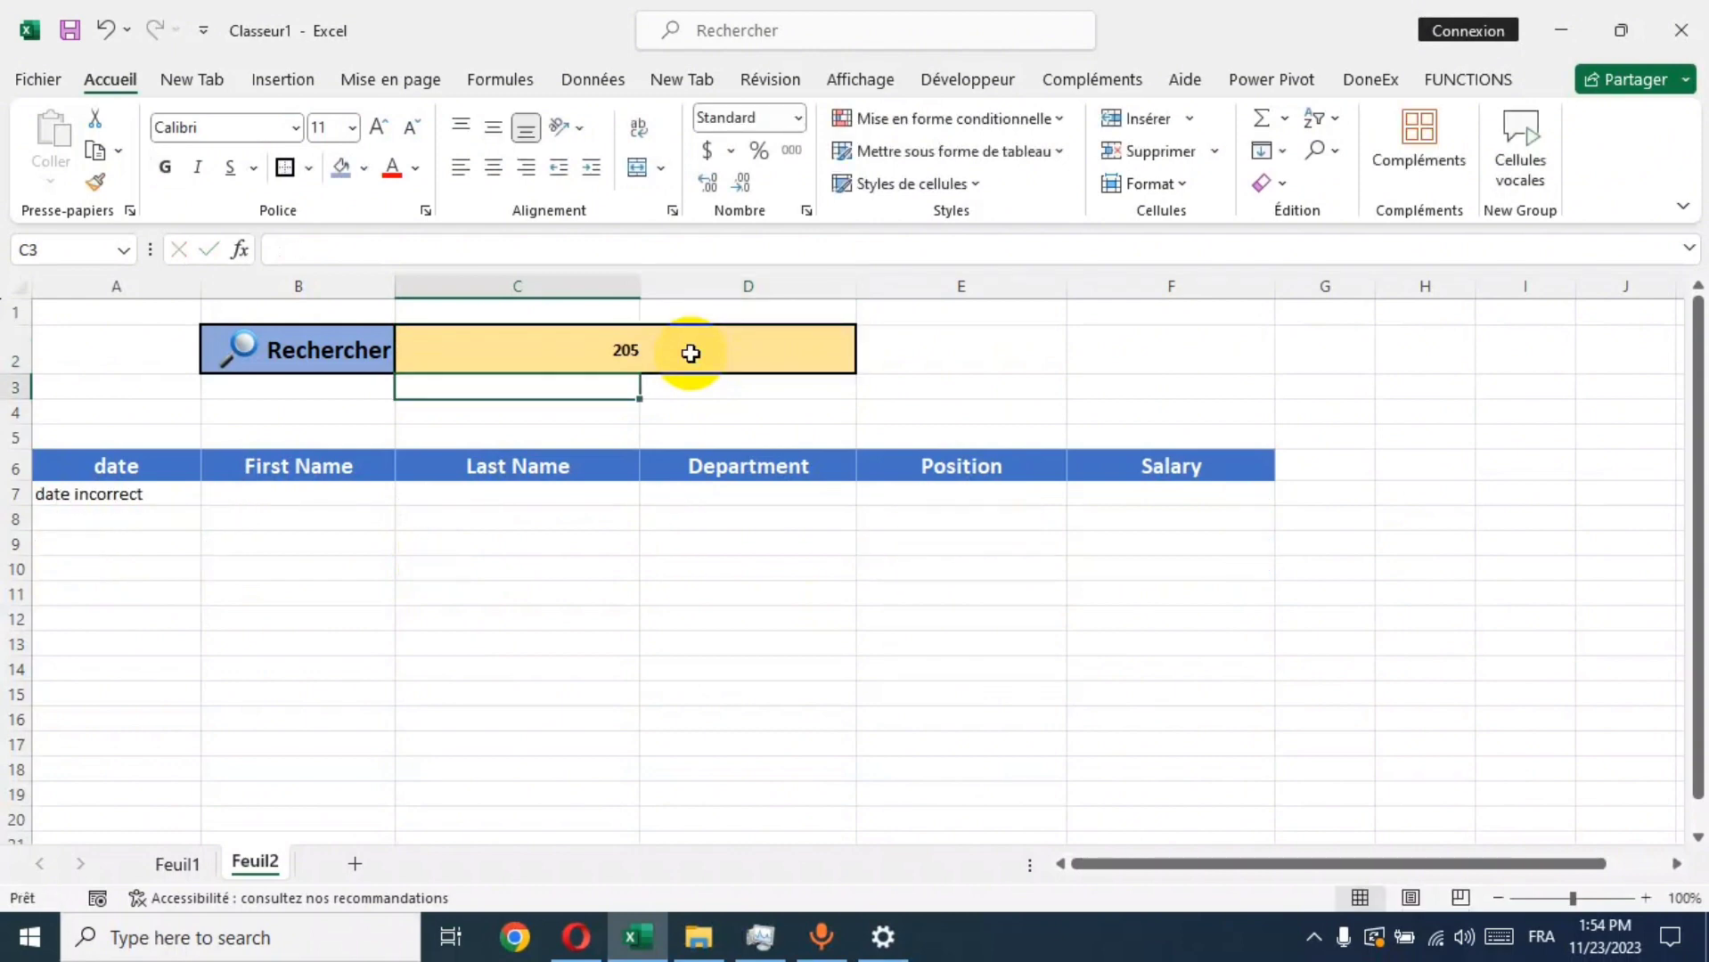
Step: Clear the search cell C2 so the whole employee table is listed
double_click(708, 354)
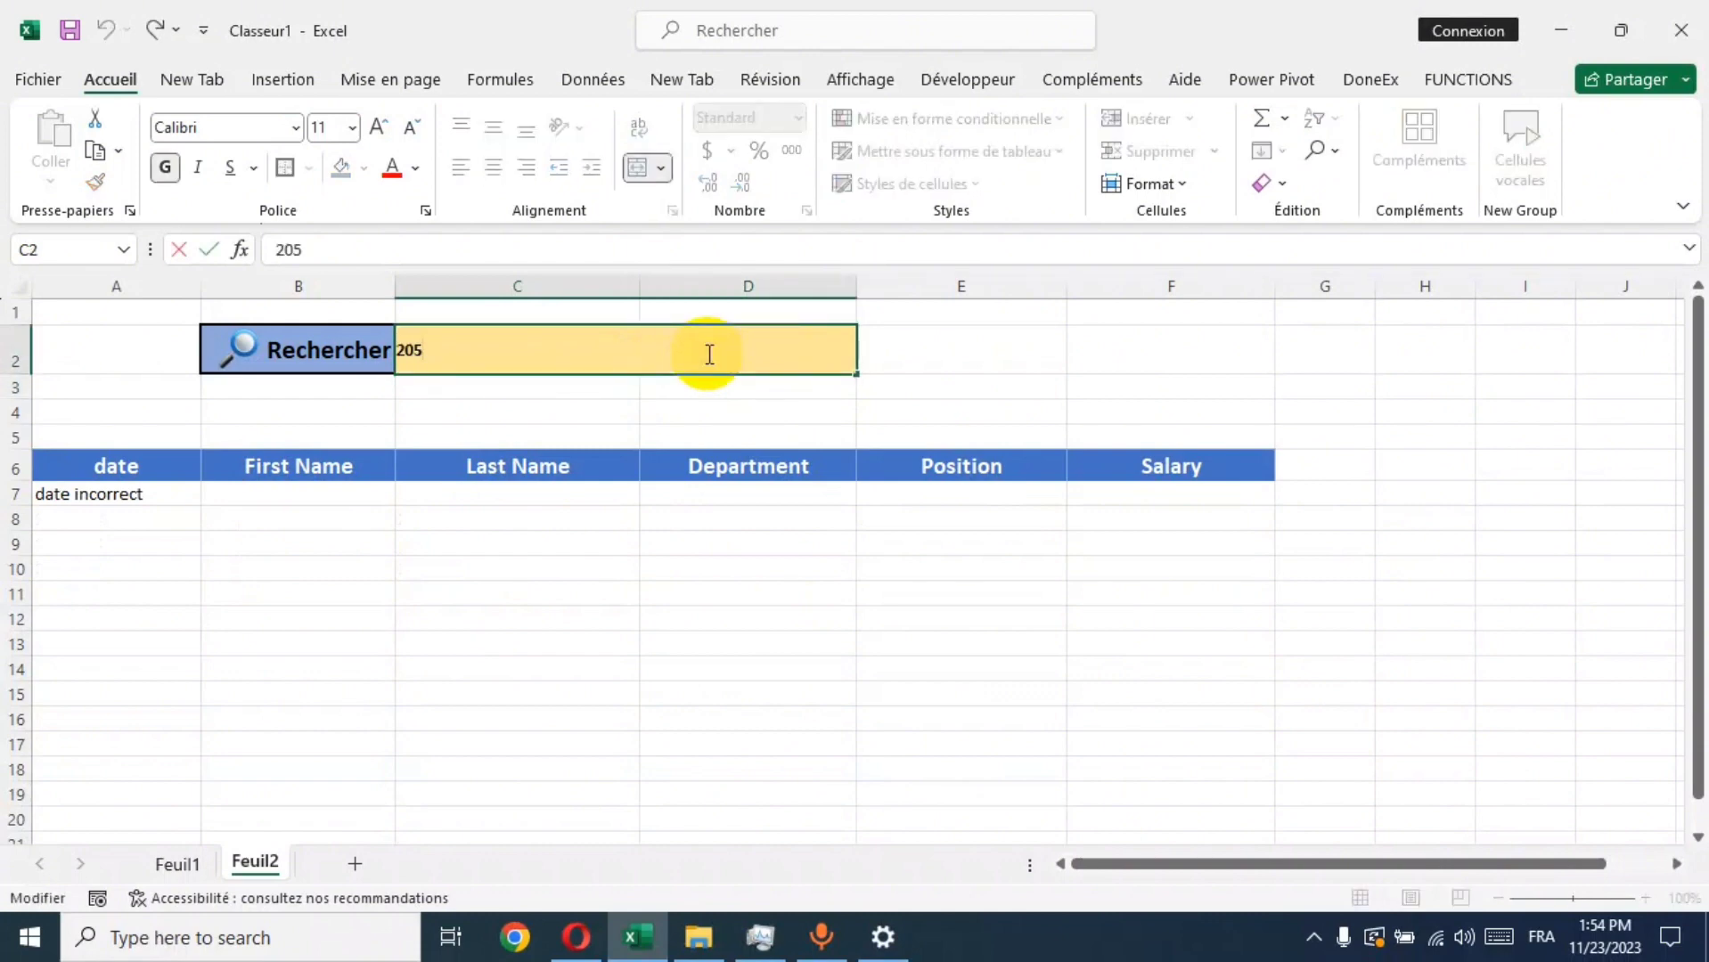
click(969, 392)
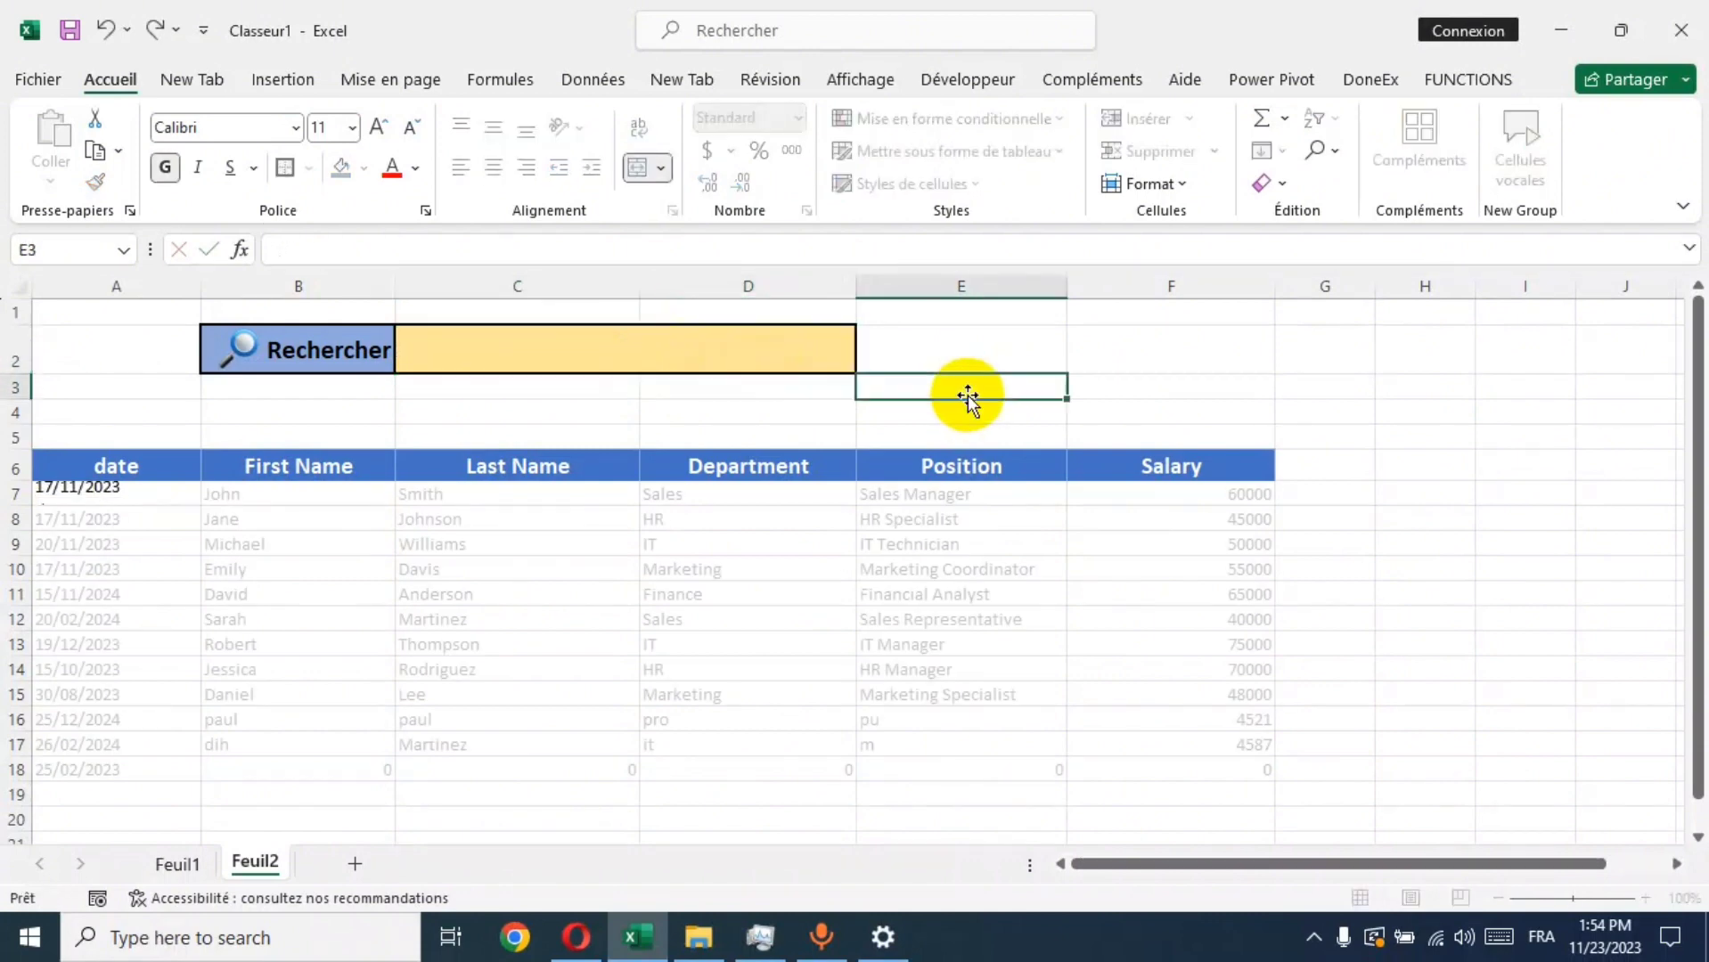
key(Right)
key(Right)
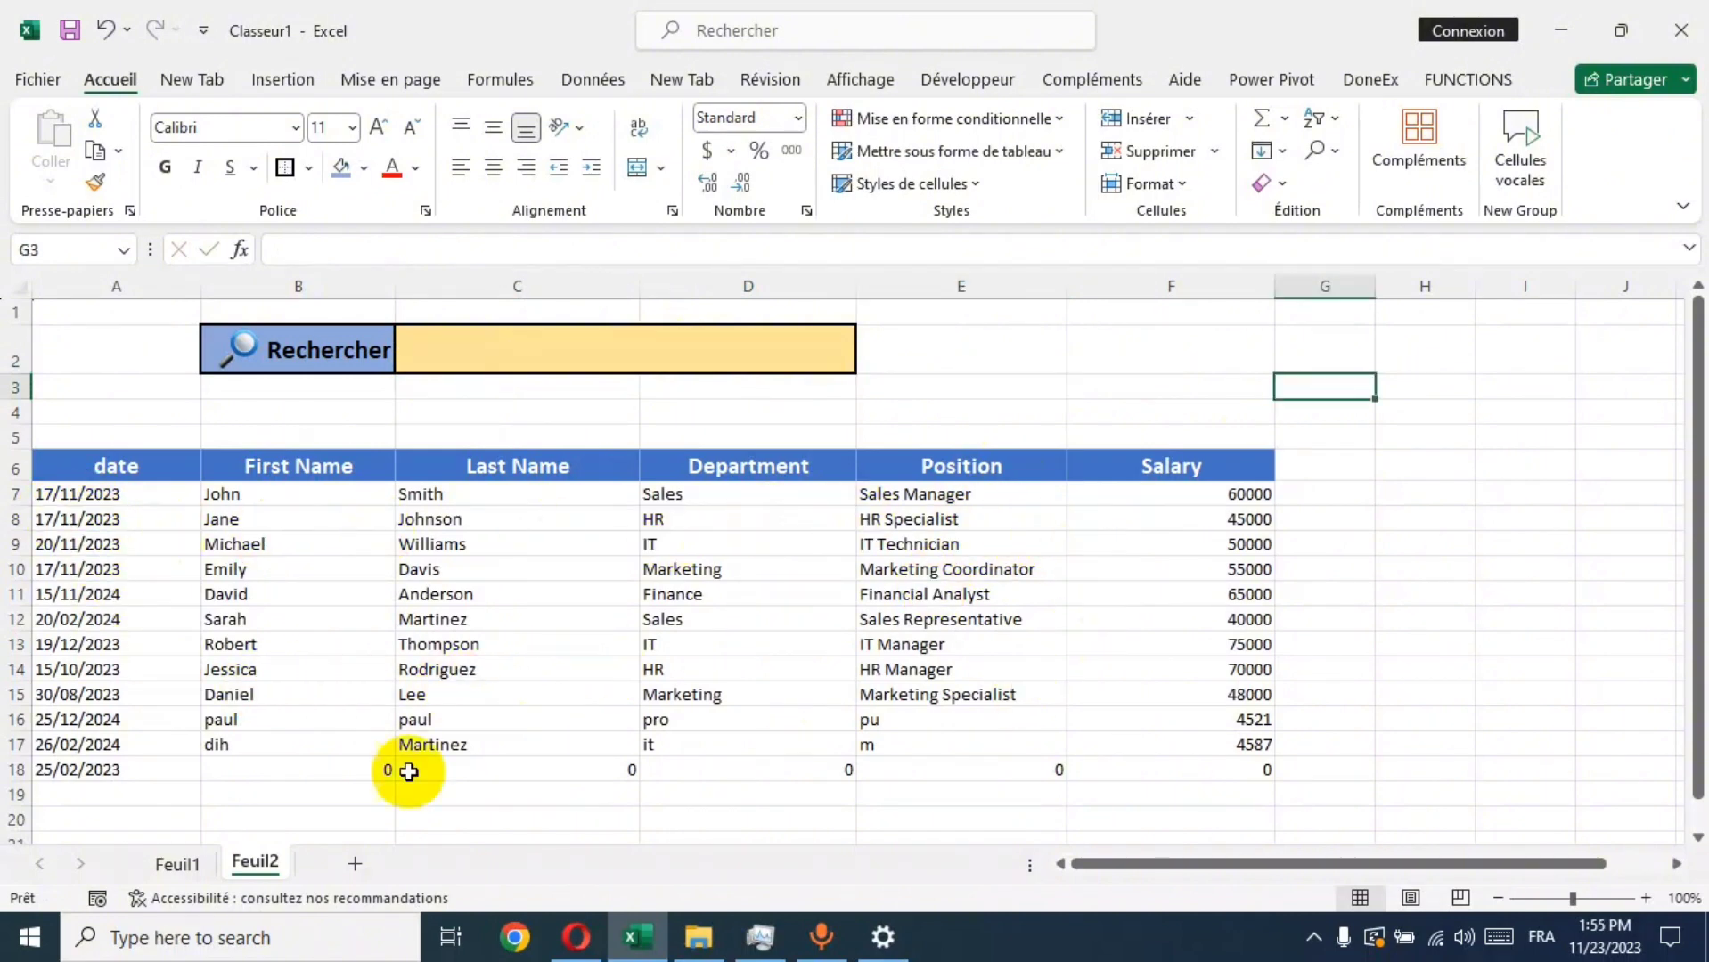
Step: Wrap the FILTRE formula in A7 in a SI function whose logical test is C2=""
click(89, 493)
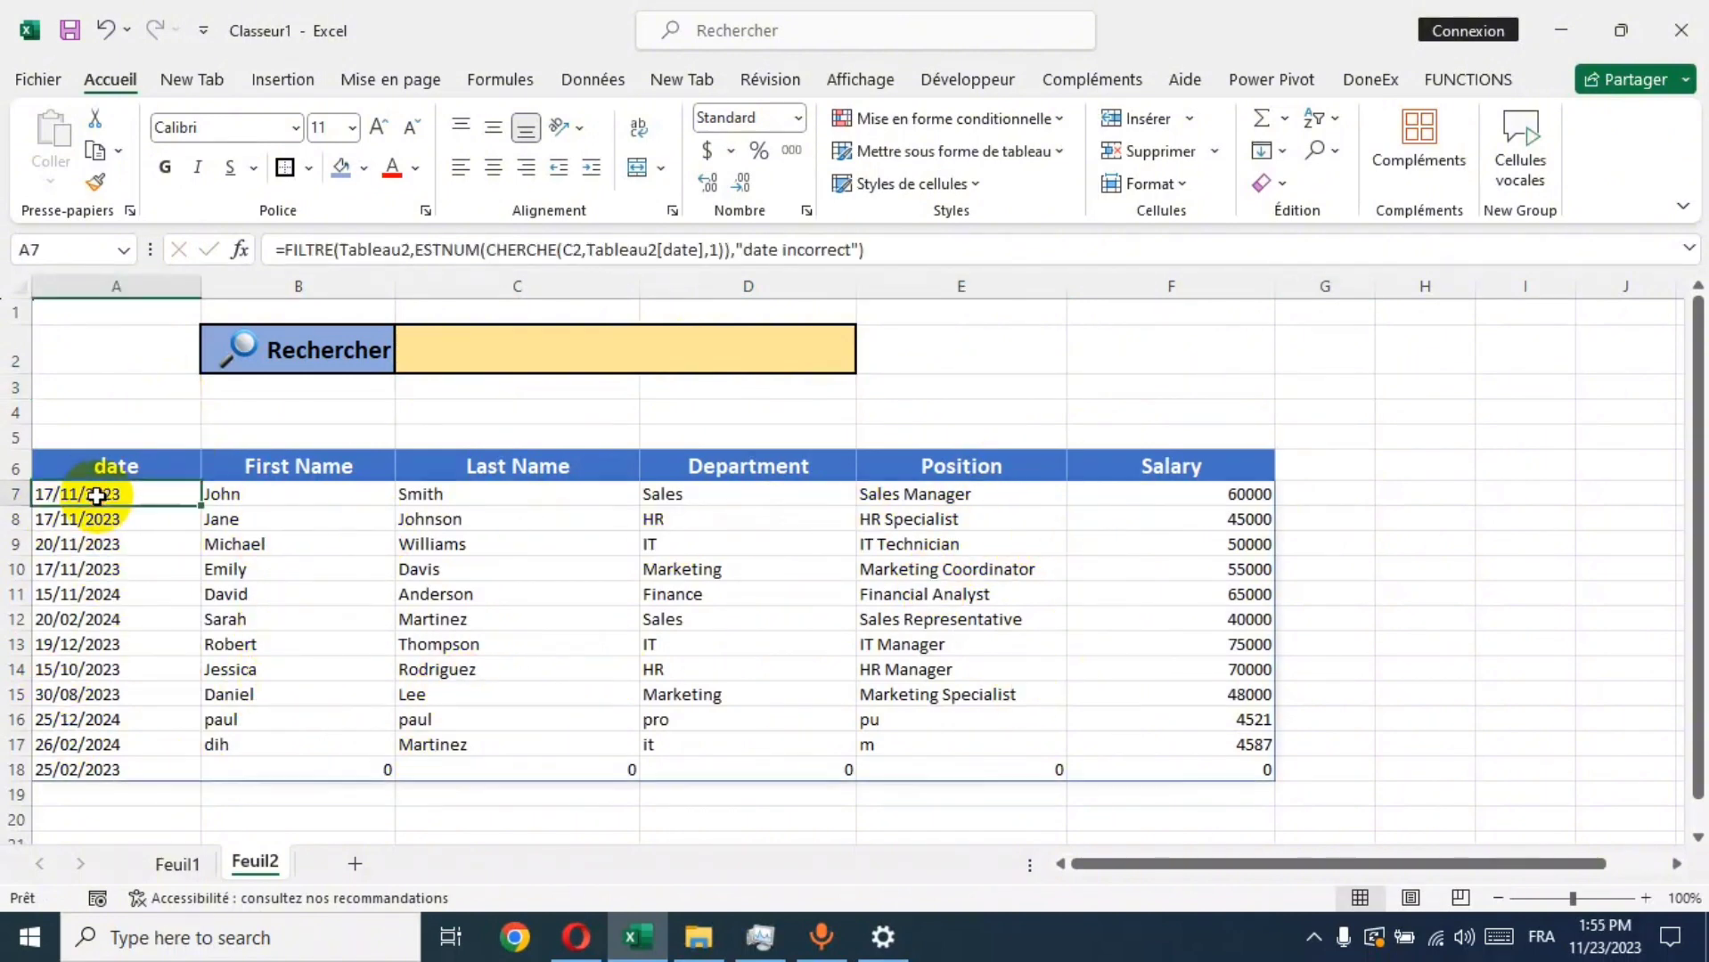
click(290, 253)
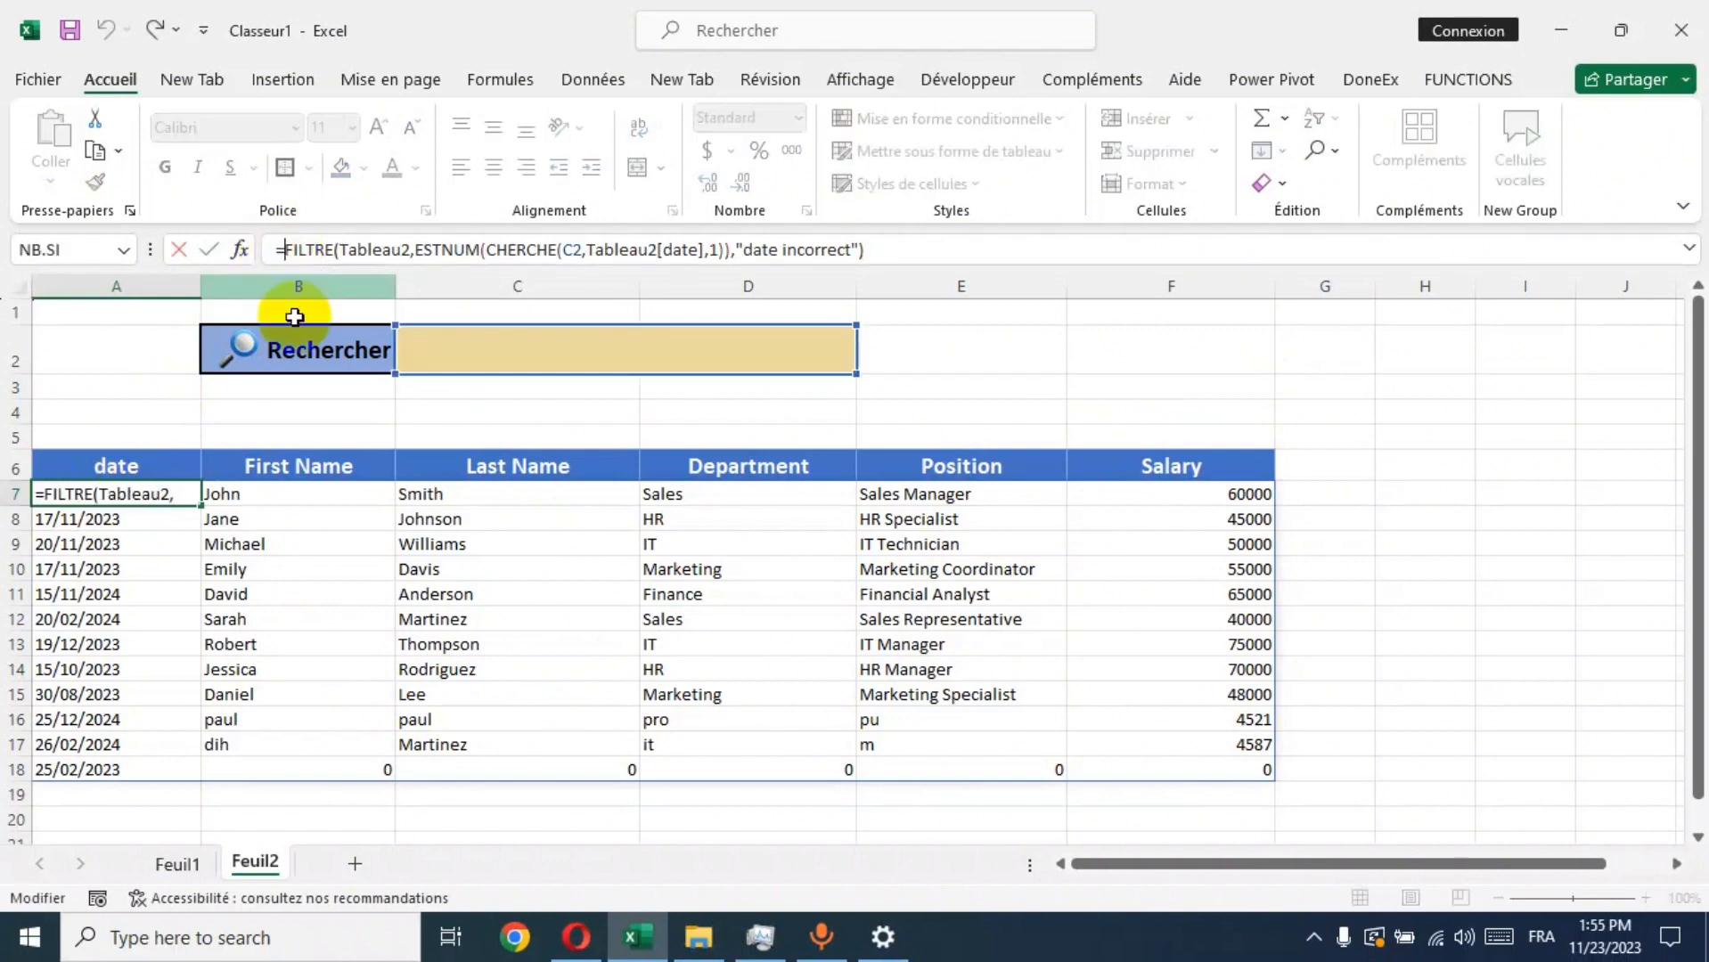
text(si)
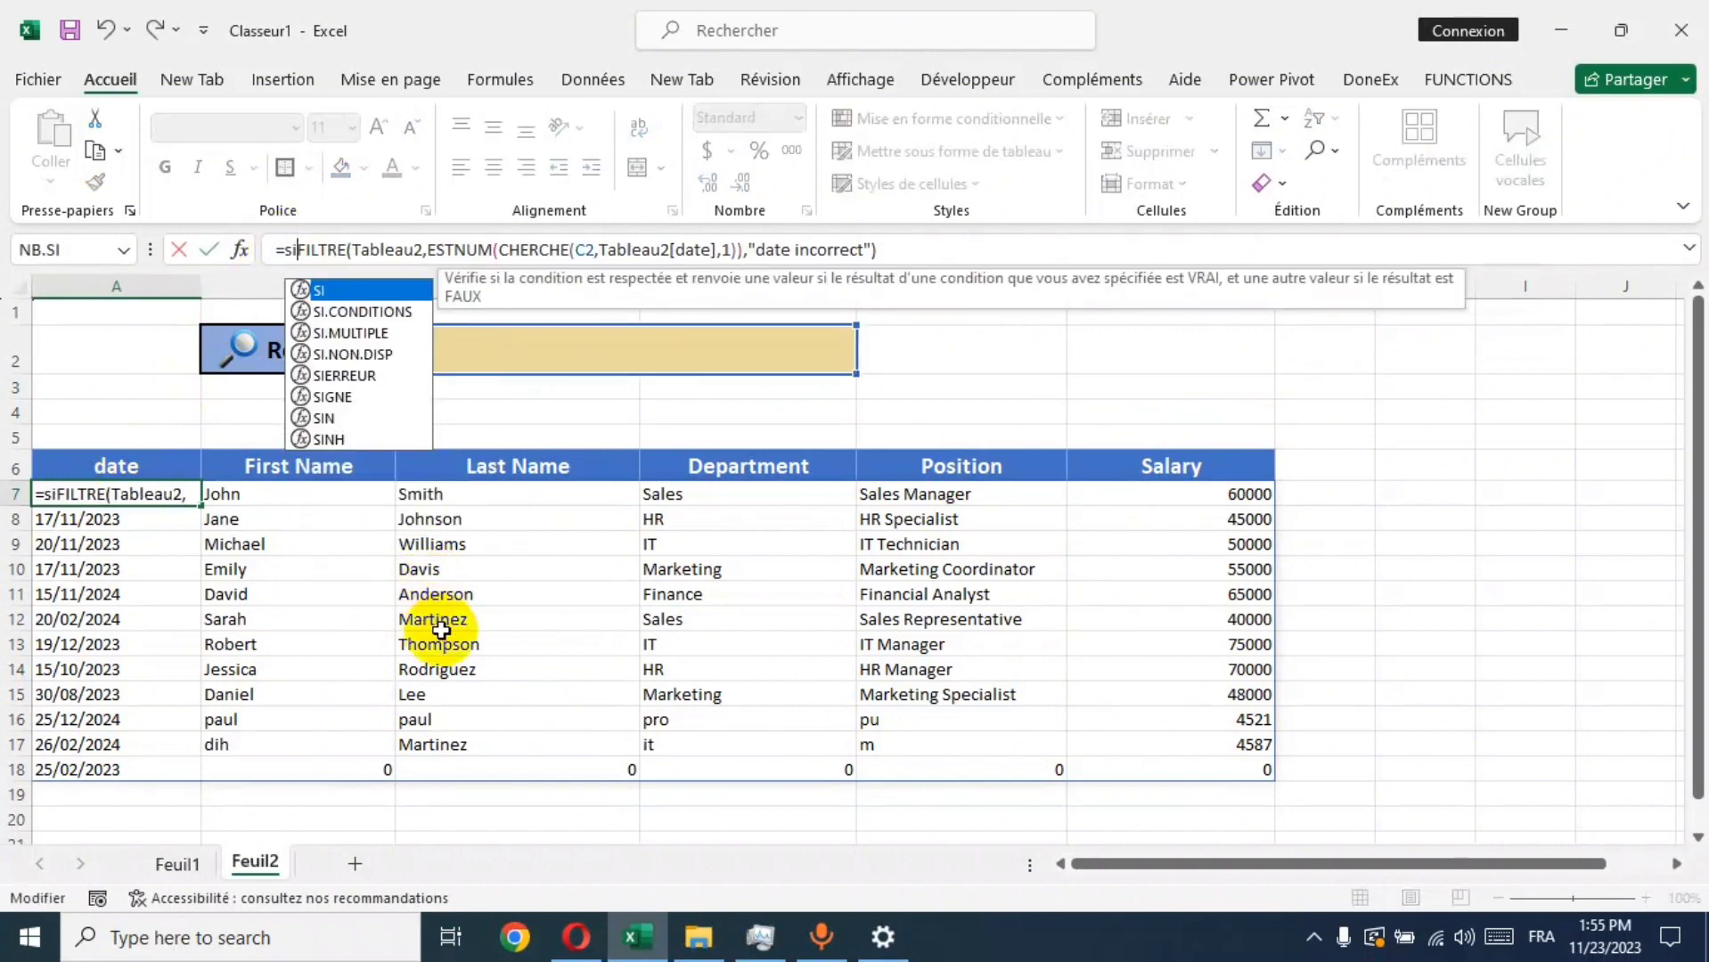
key(Tab)
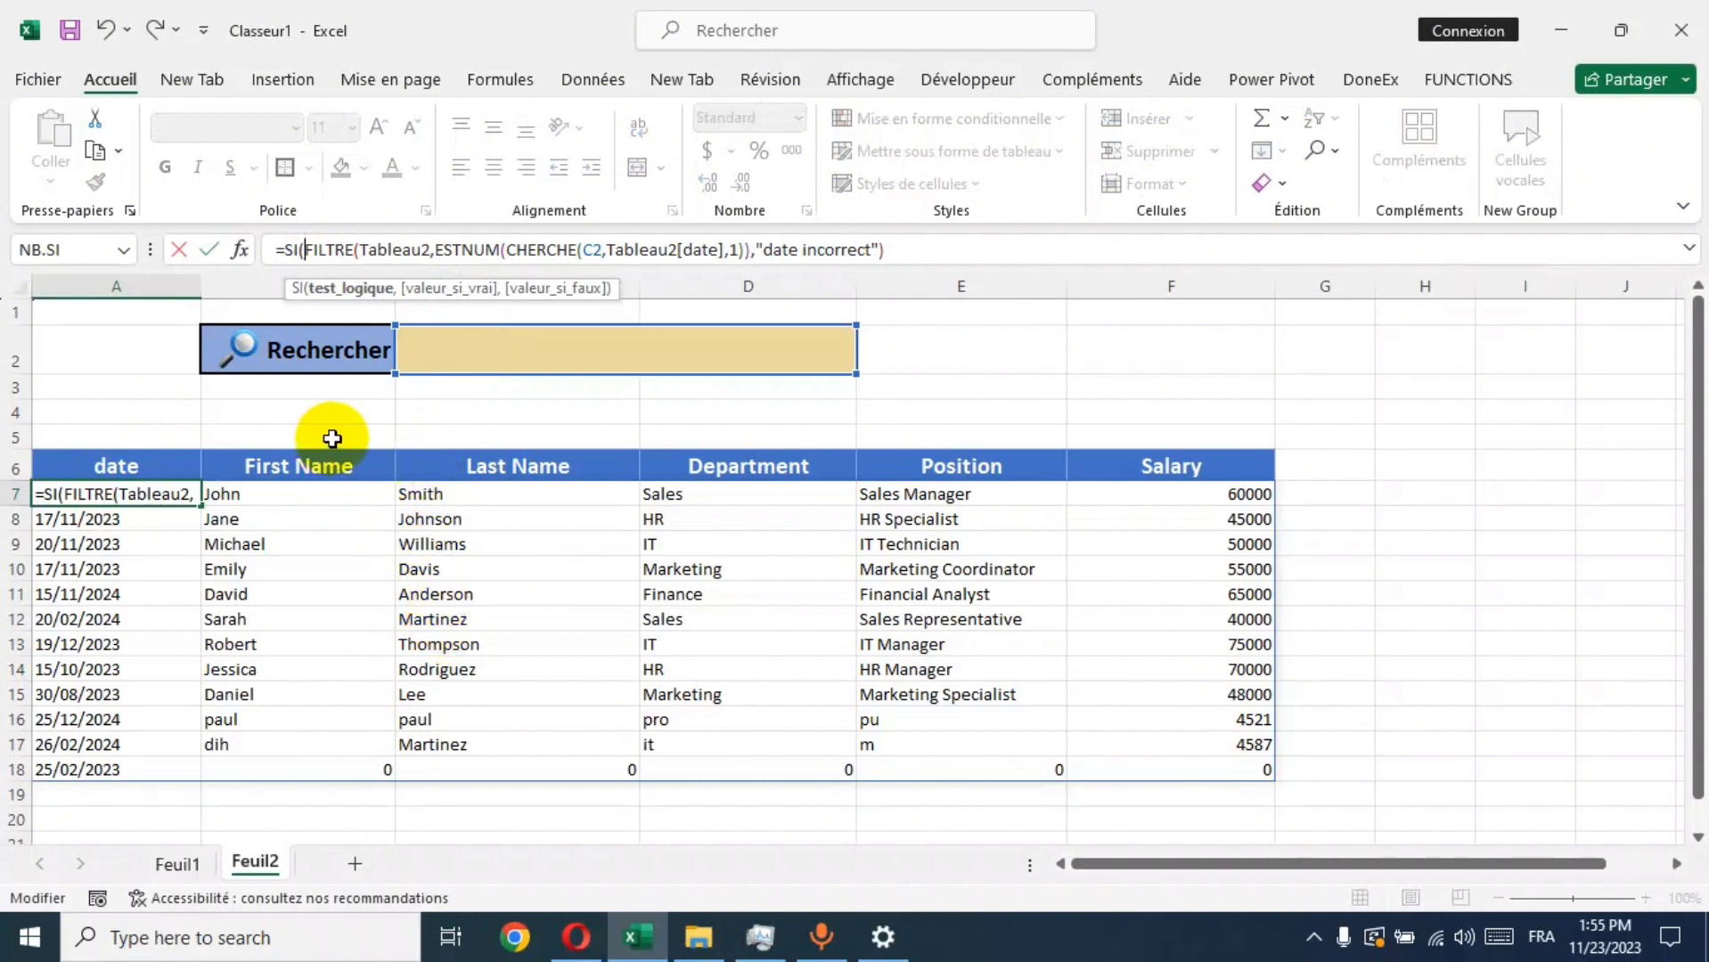
text(c)
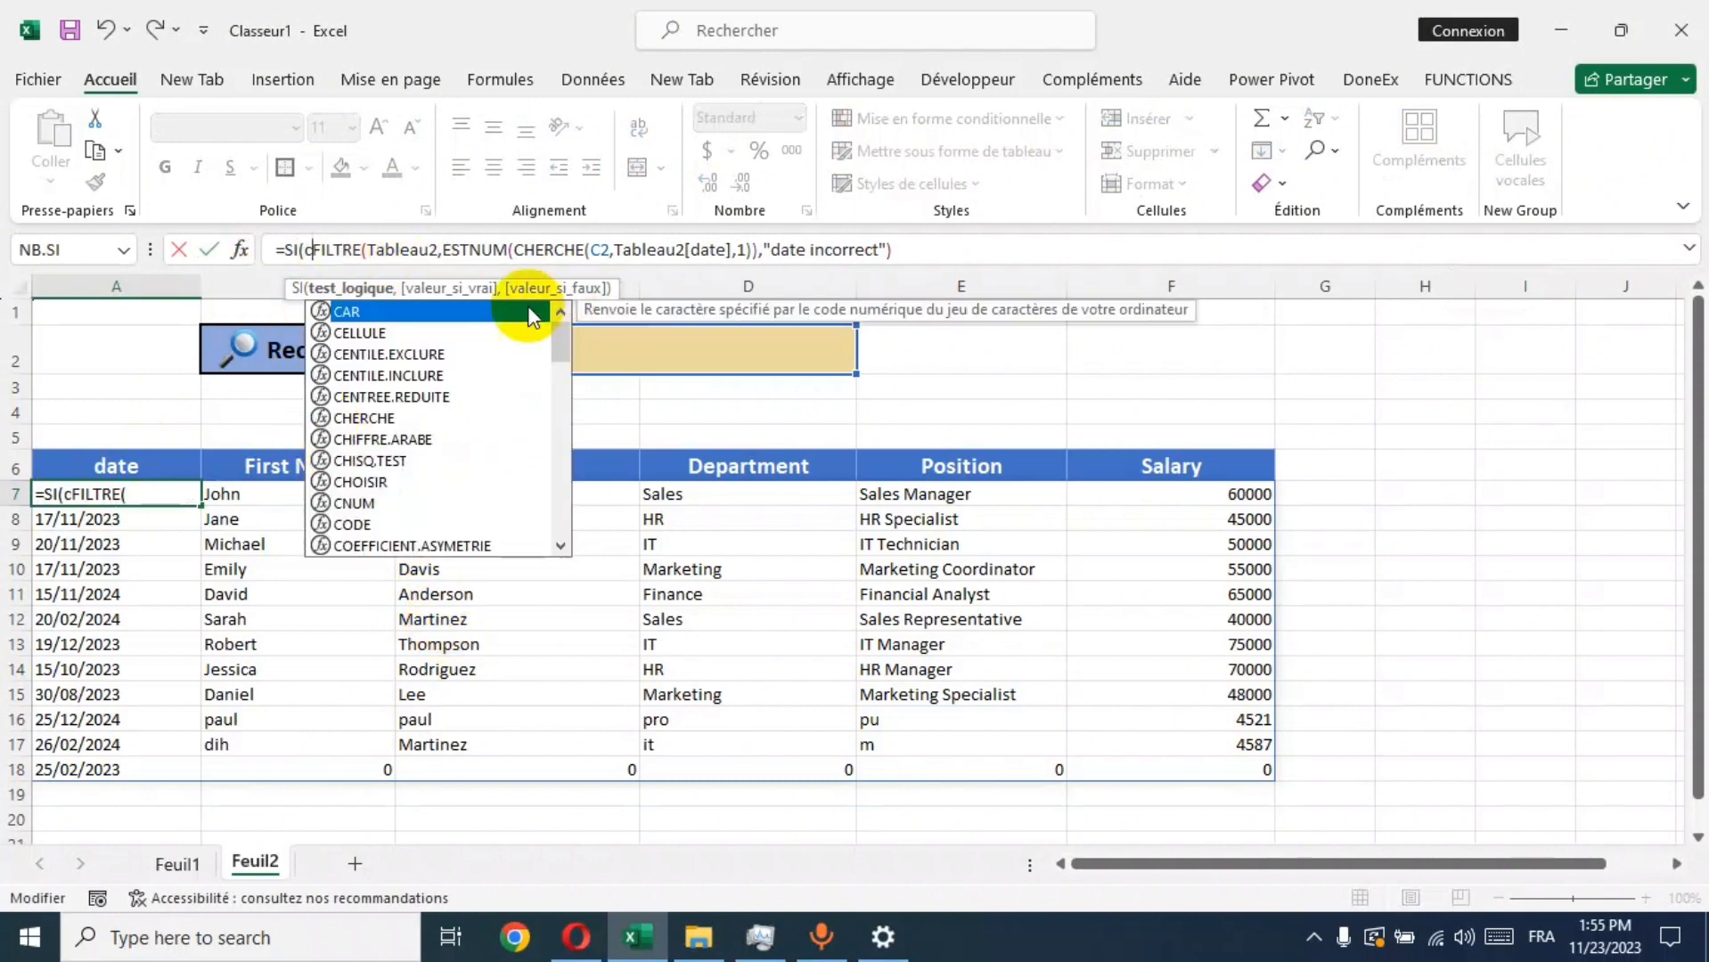
text(2)
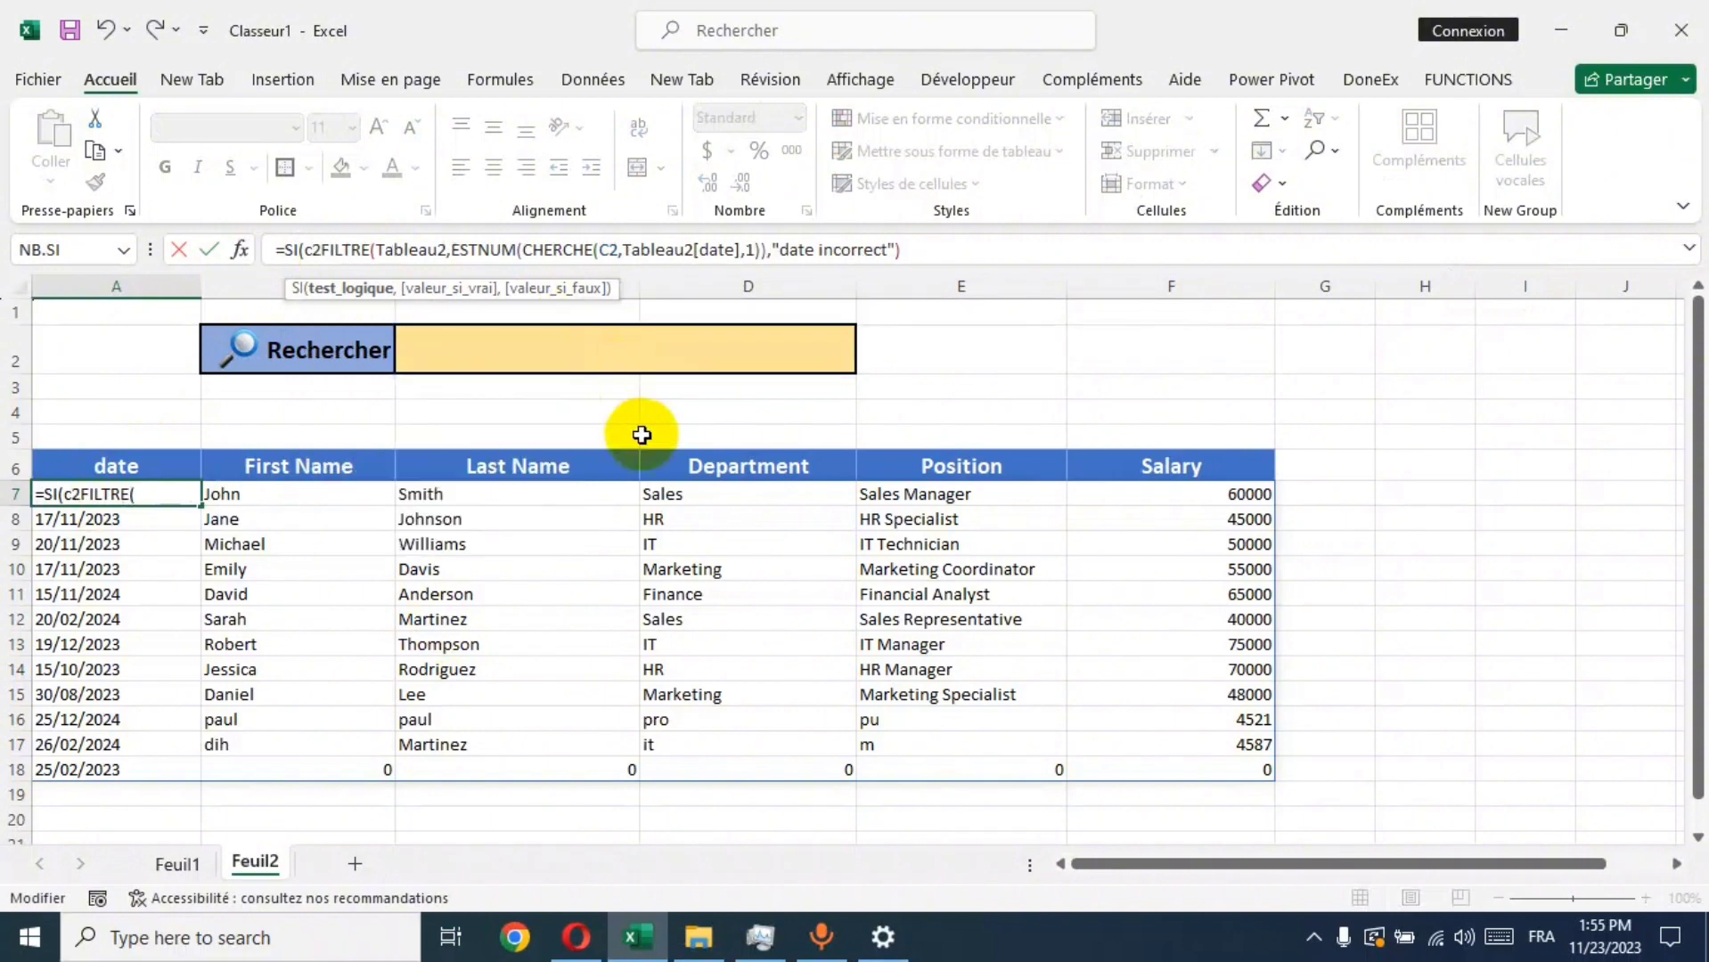
text(="")
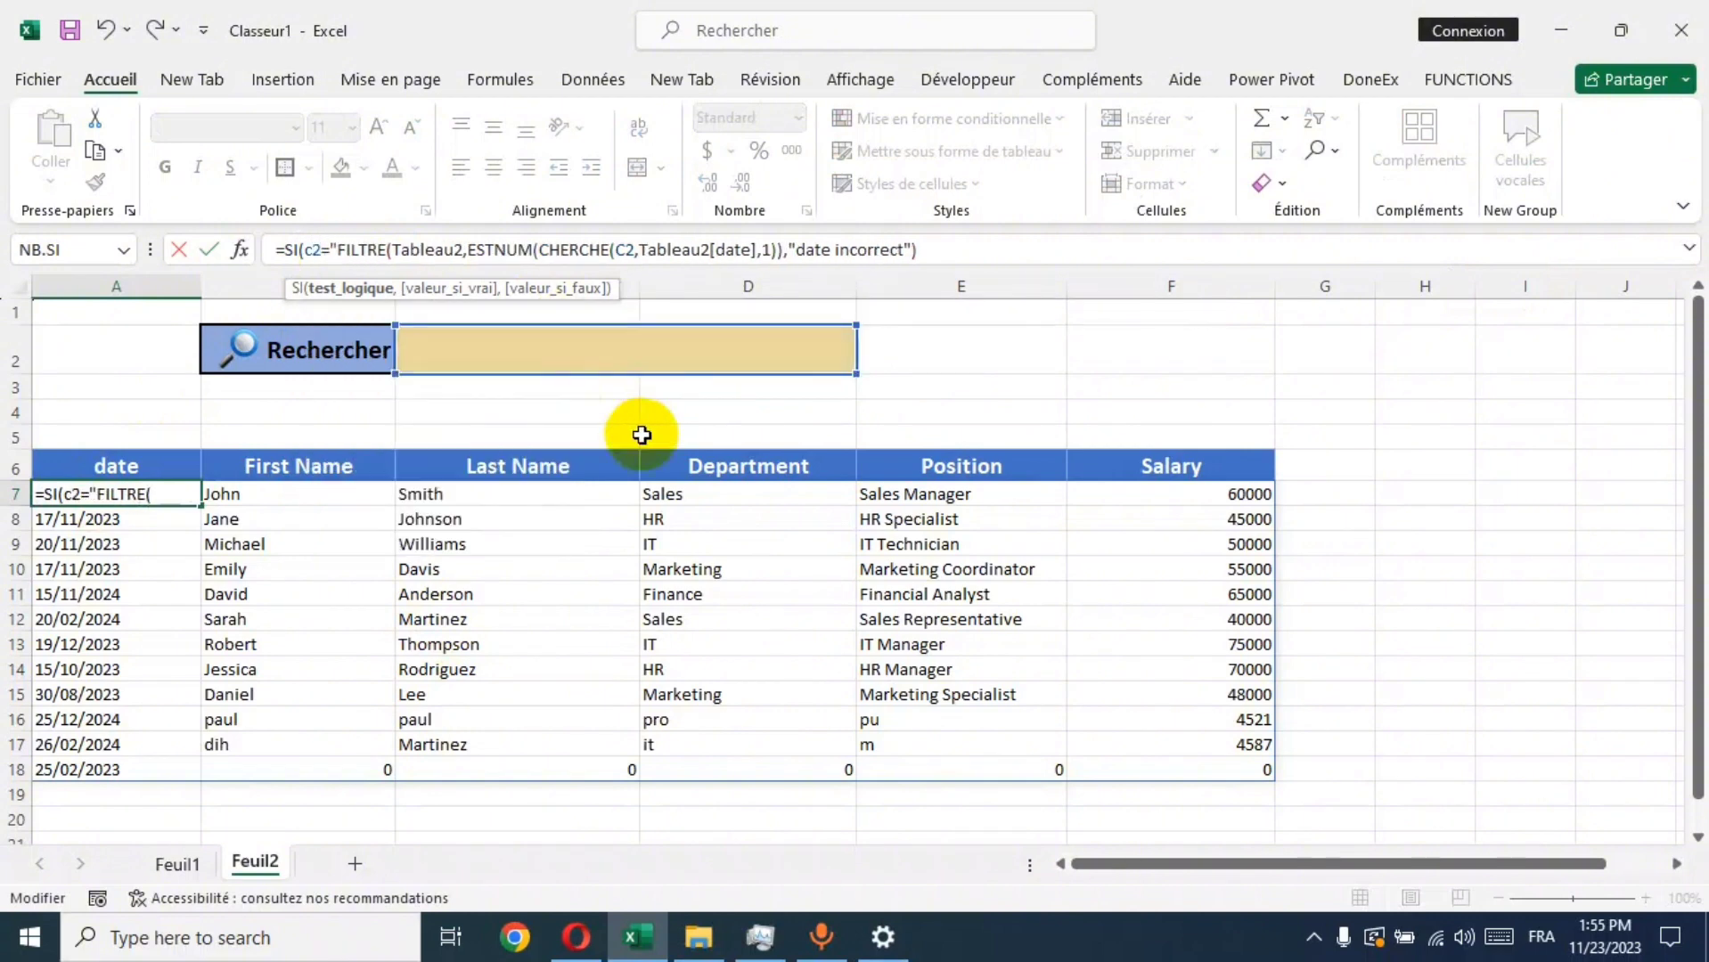
Step: Set "" as the SI function's value if true, keep FILTRE as the value if false, and enter the closed formula
text(,)
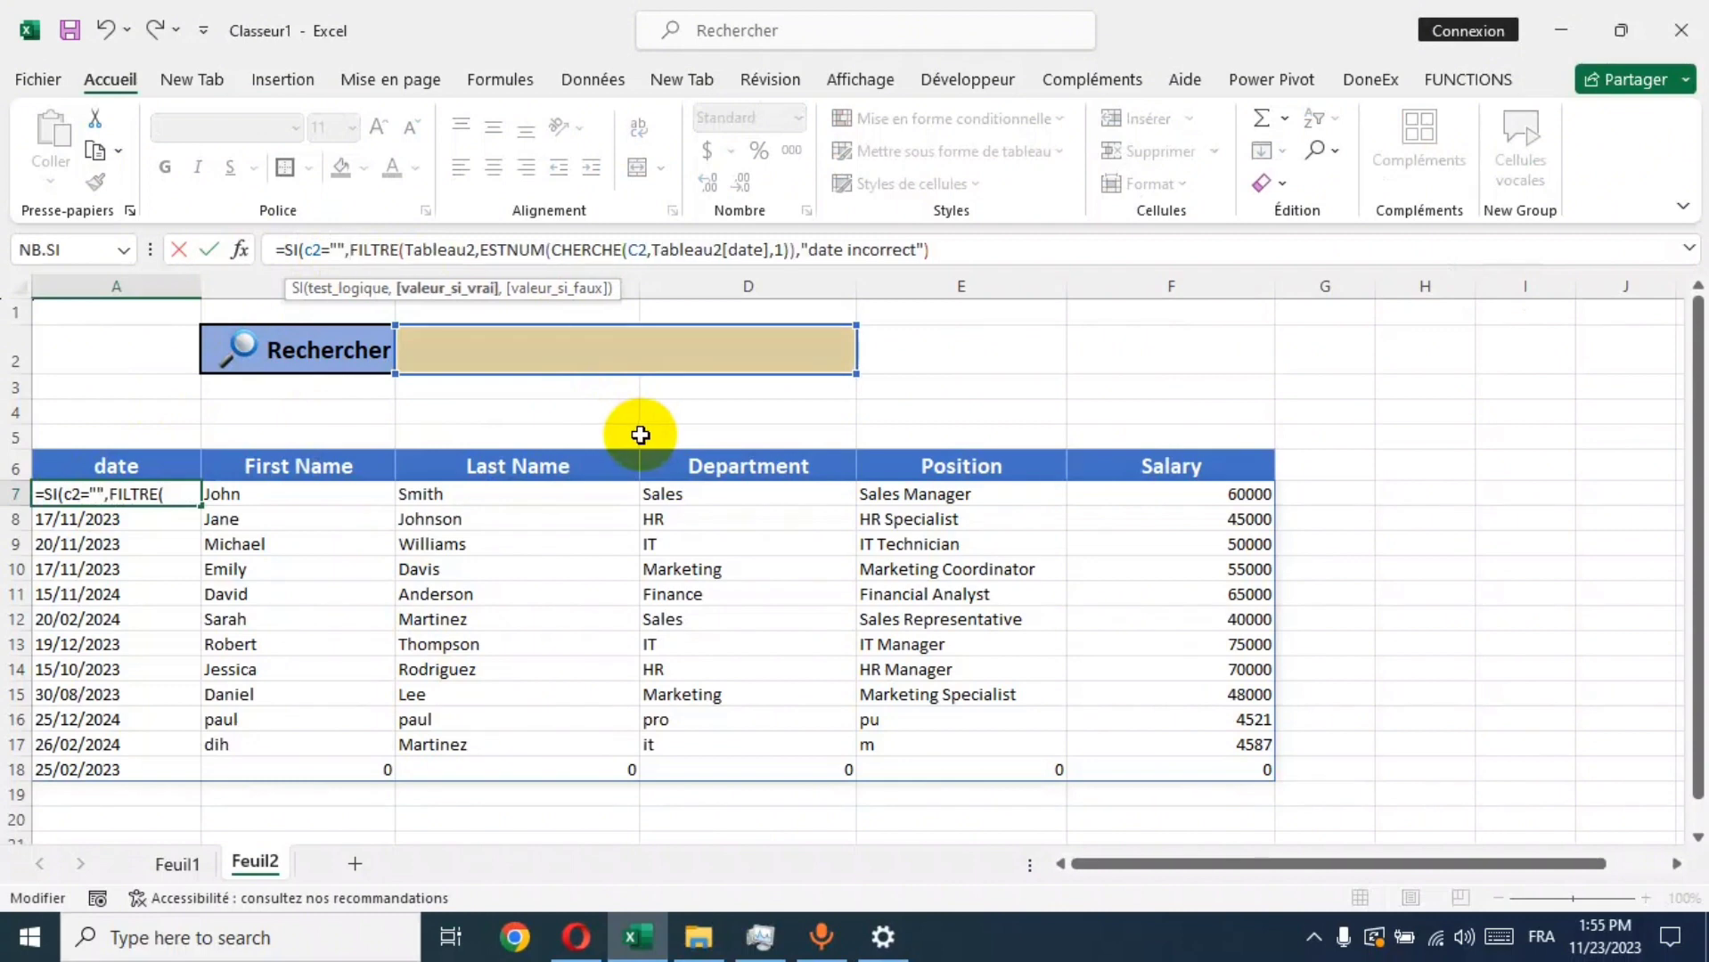
text("")
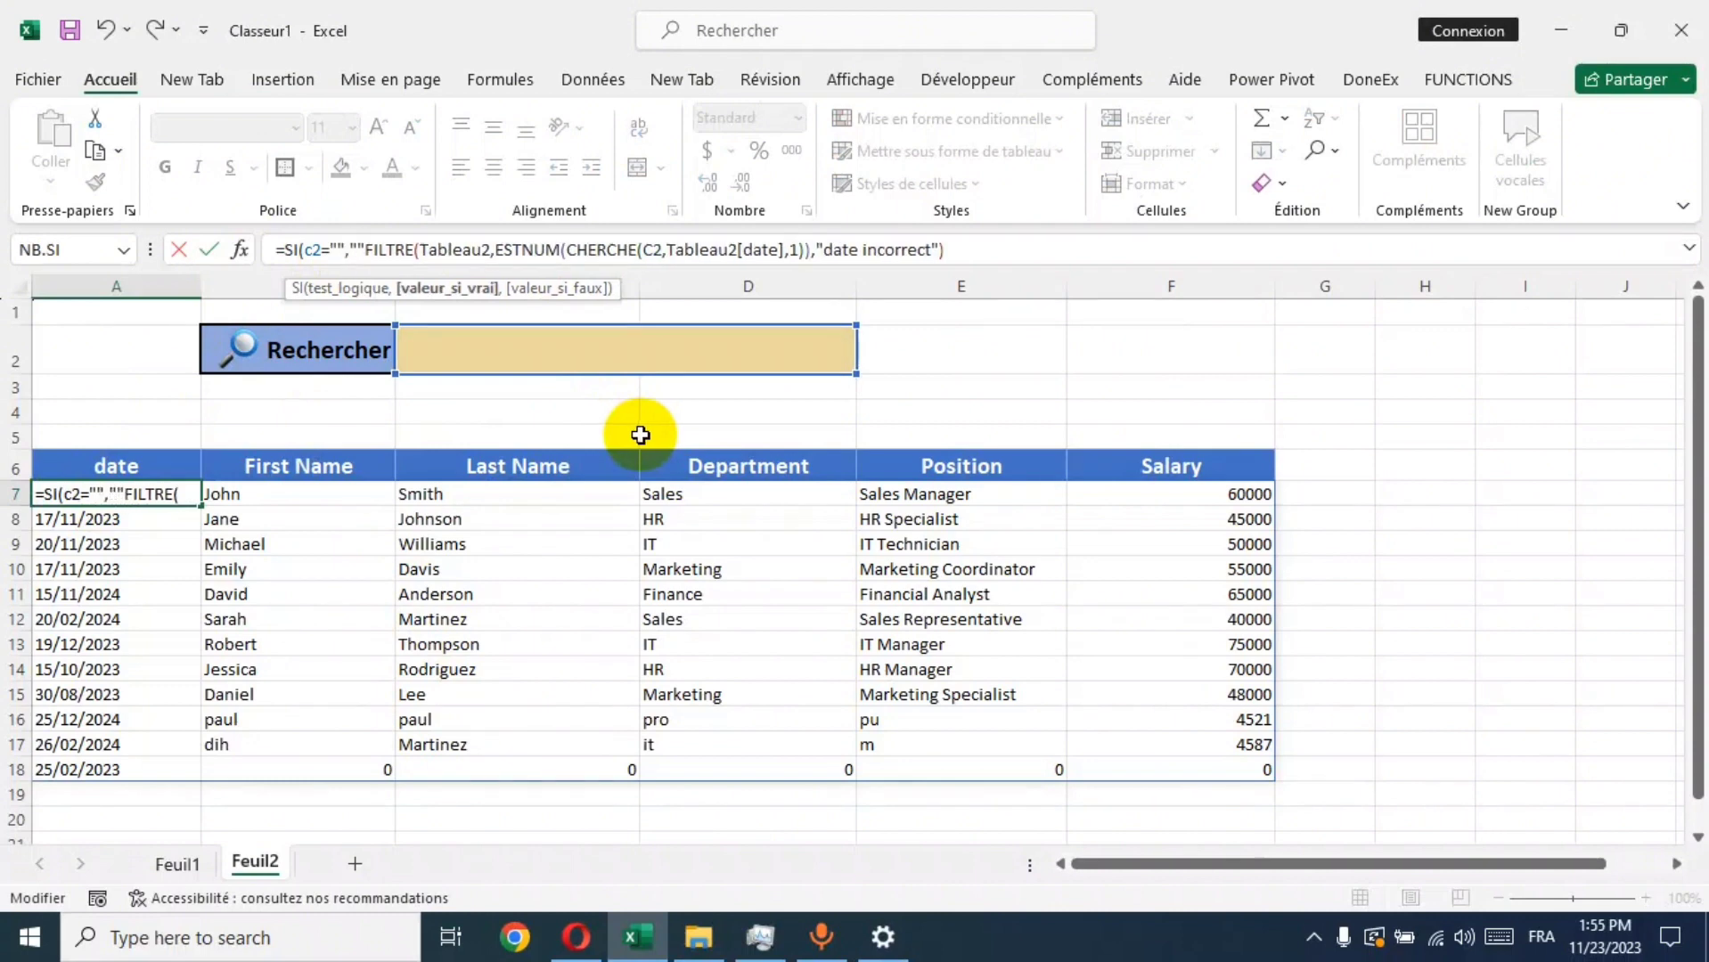
text(,)
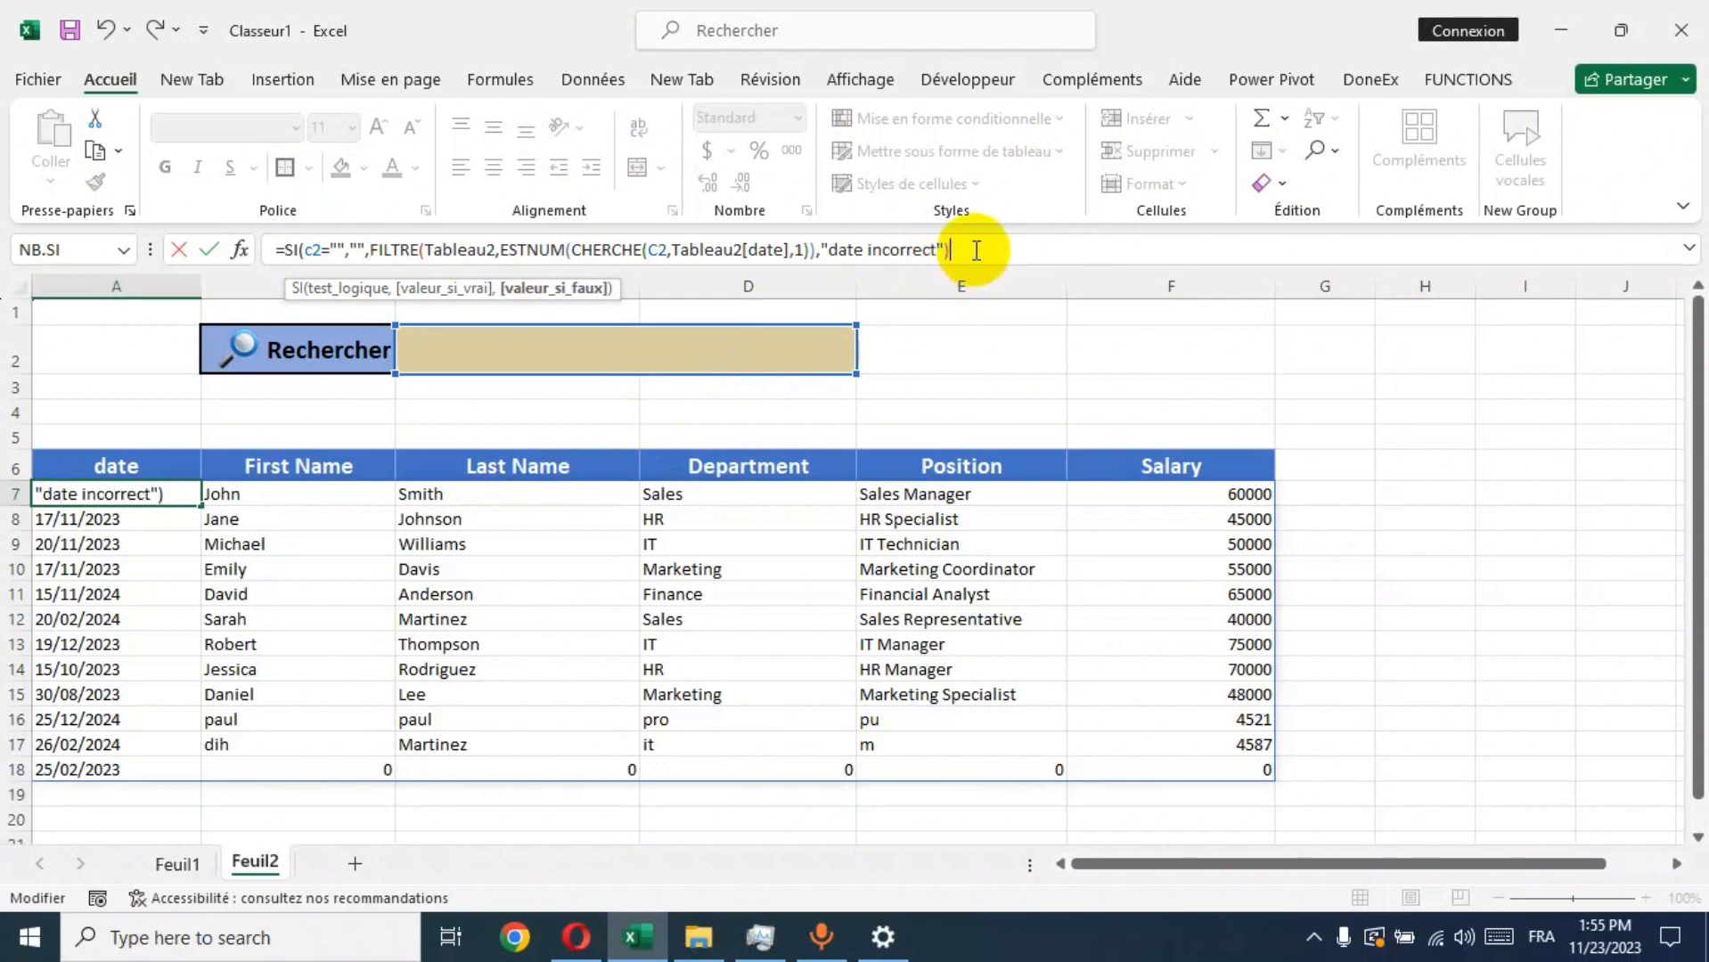
text())
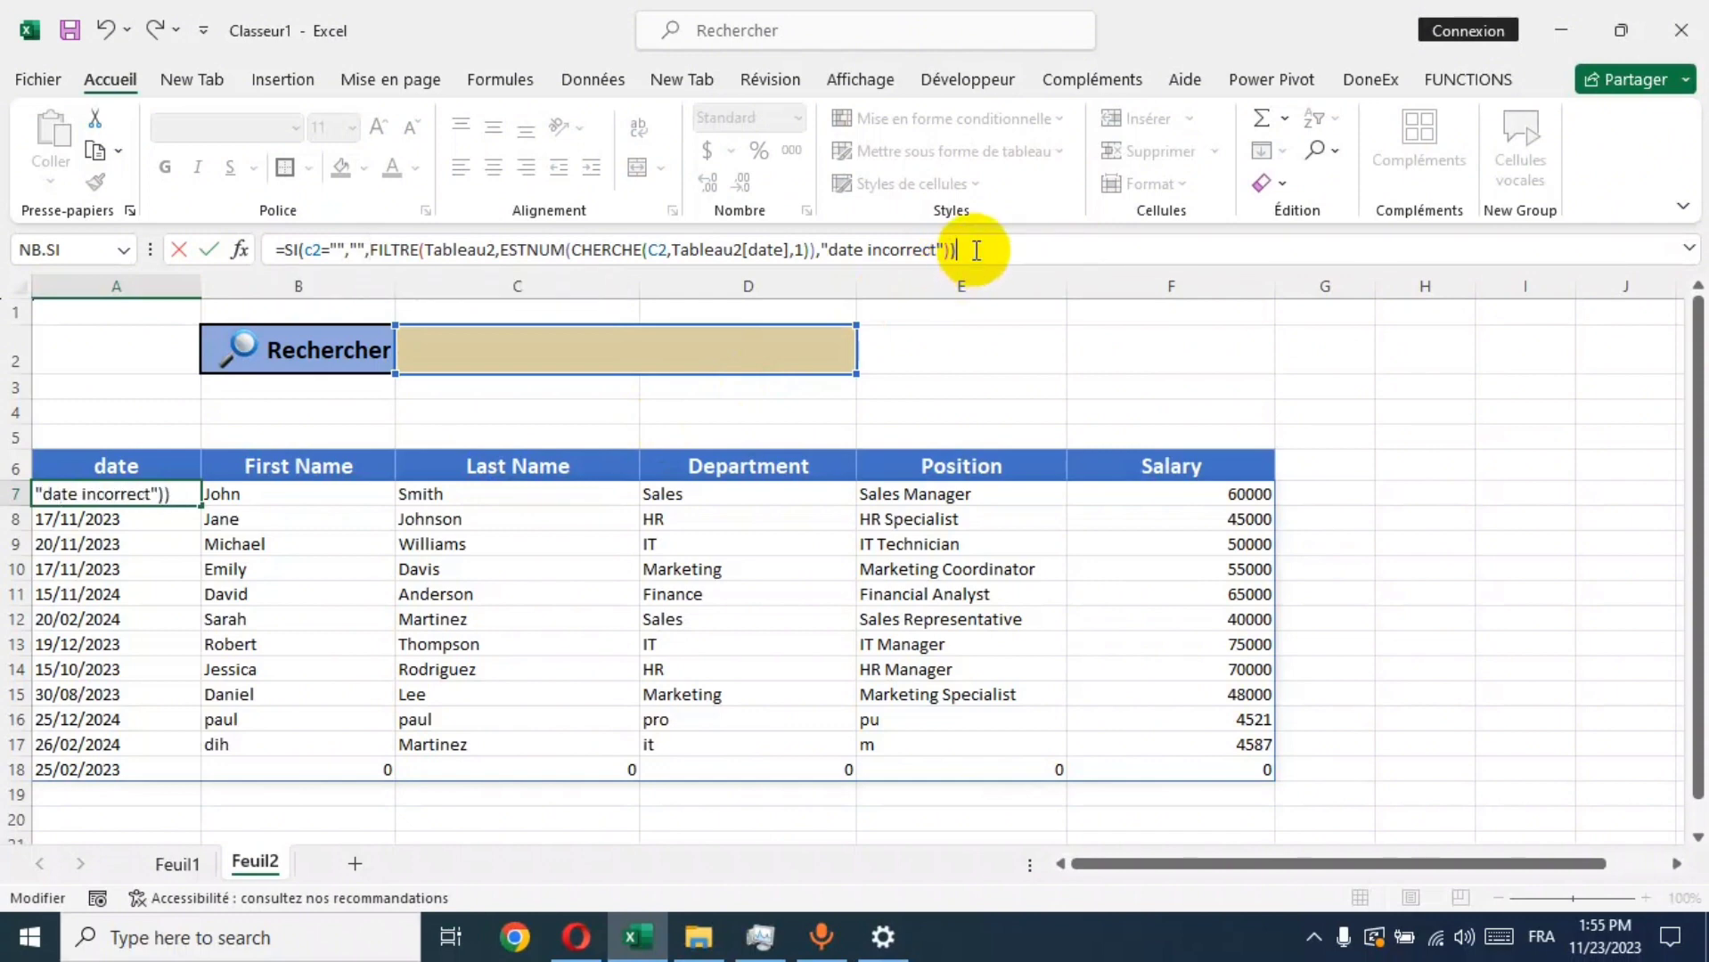
key(Return)
click(973, 347)
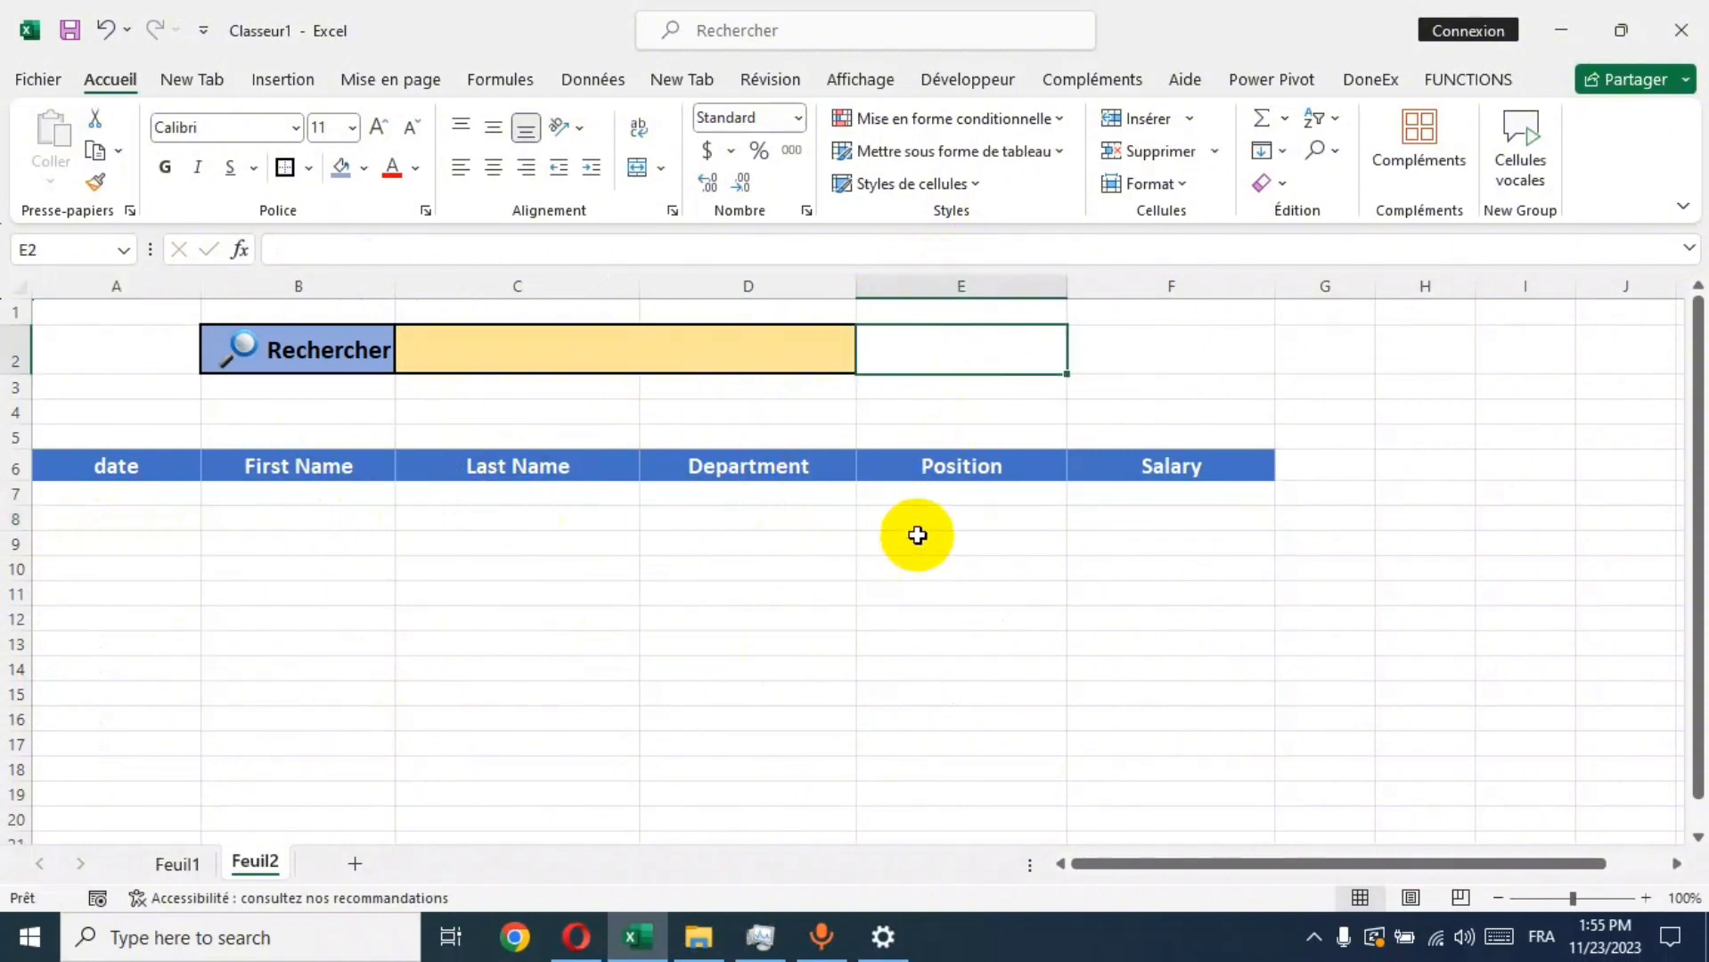
Step: Test the filter by entering 2024 in the search cell C2, followed by the partial value 20
double_click(598, 347)
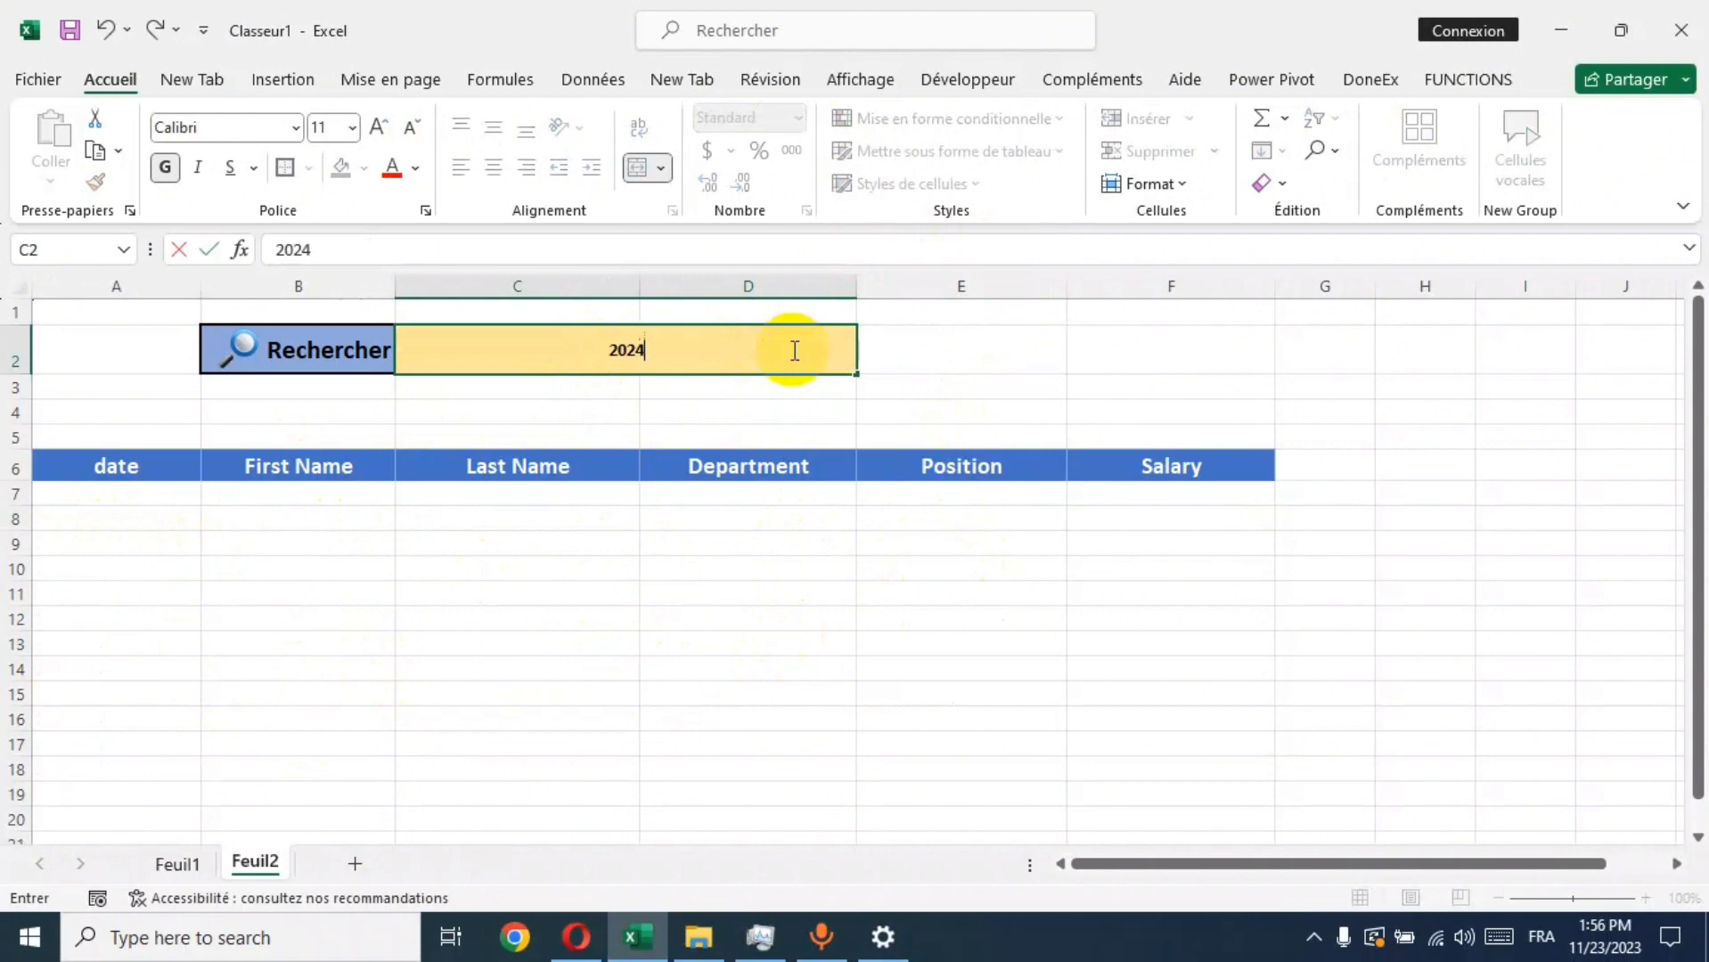
text(2024)
key(Return)
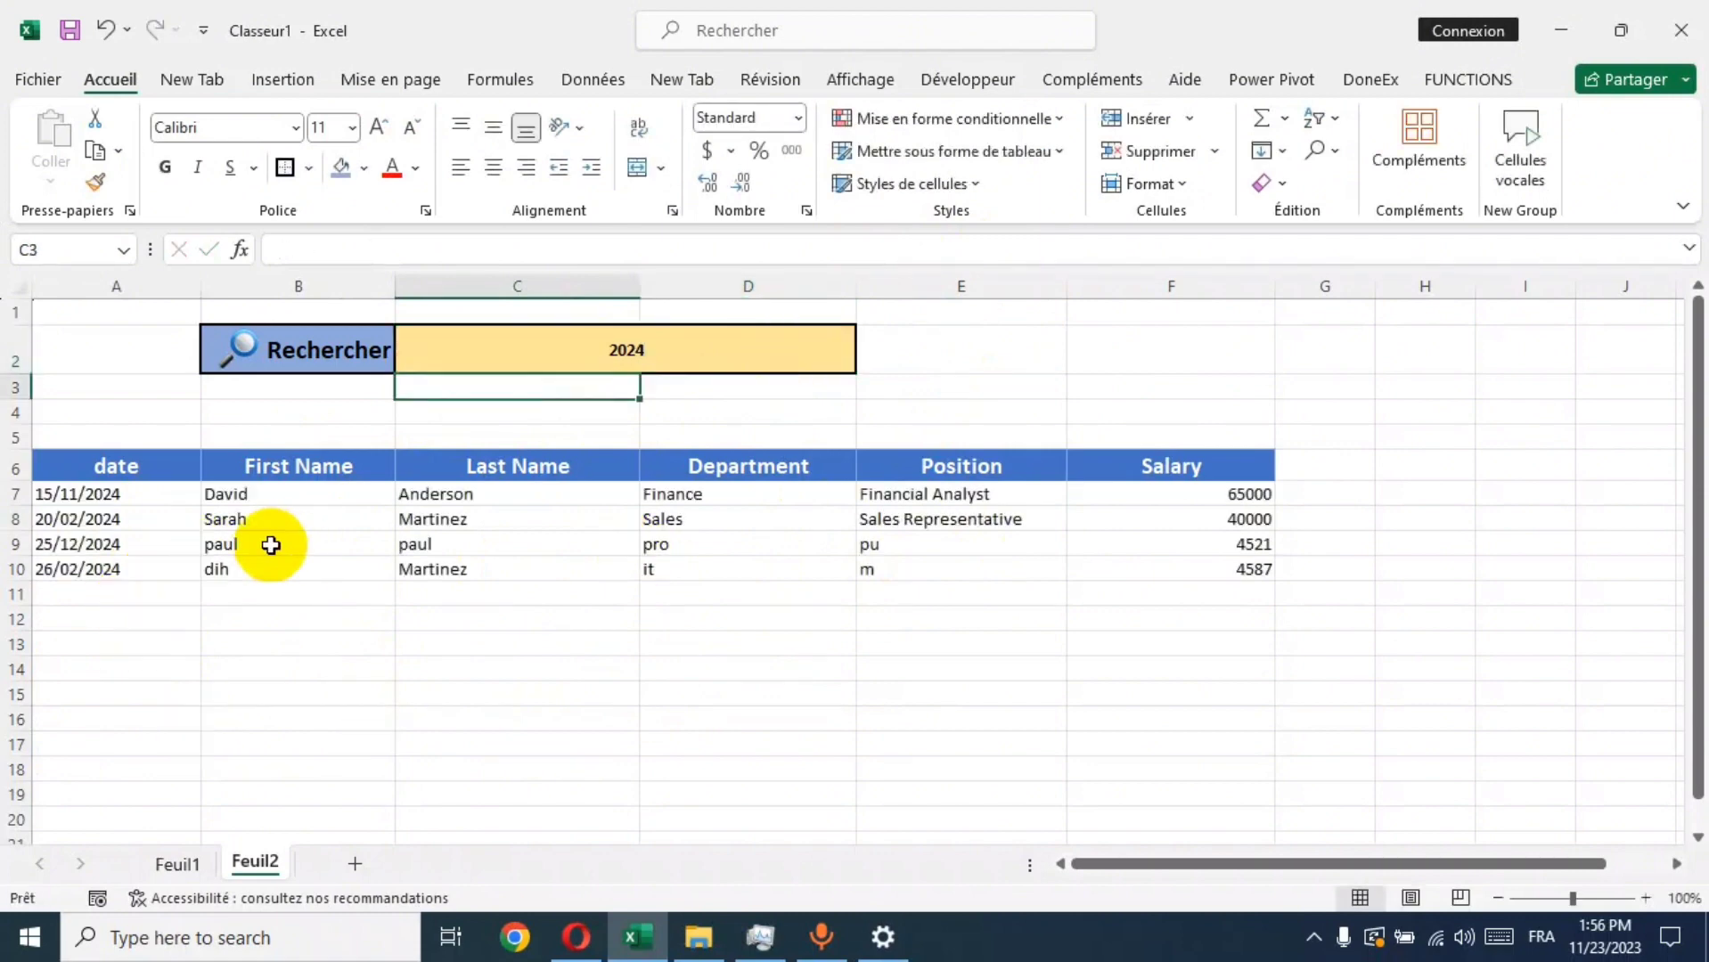
double_click(679, 352)
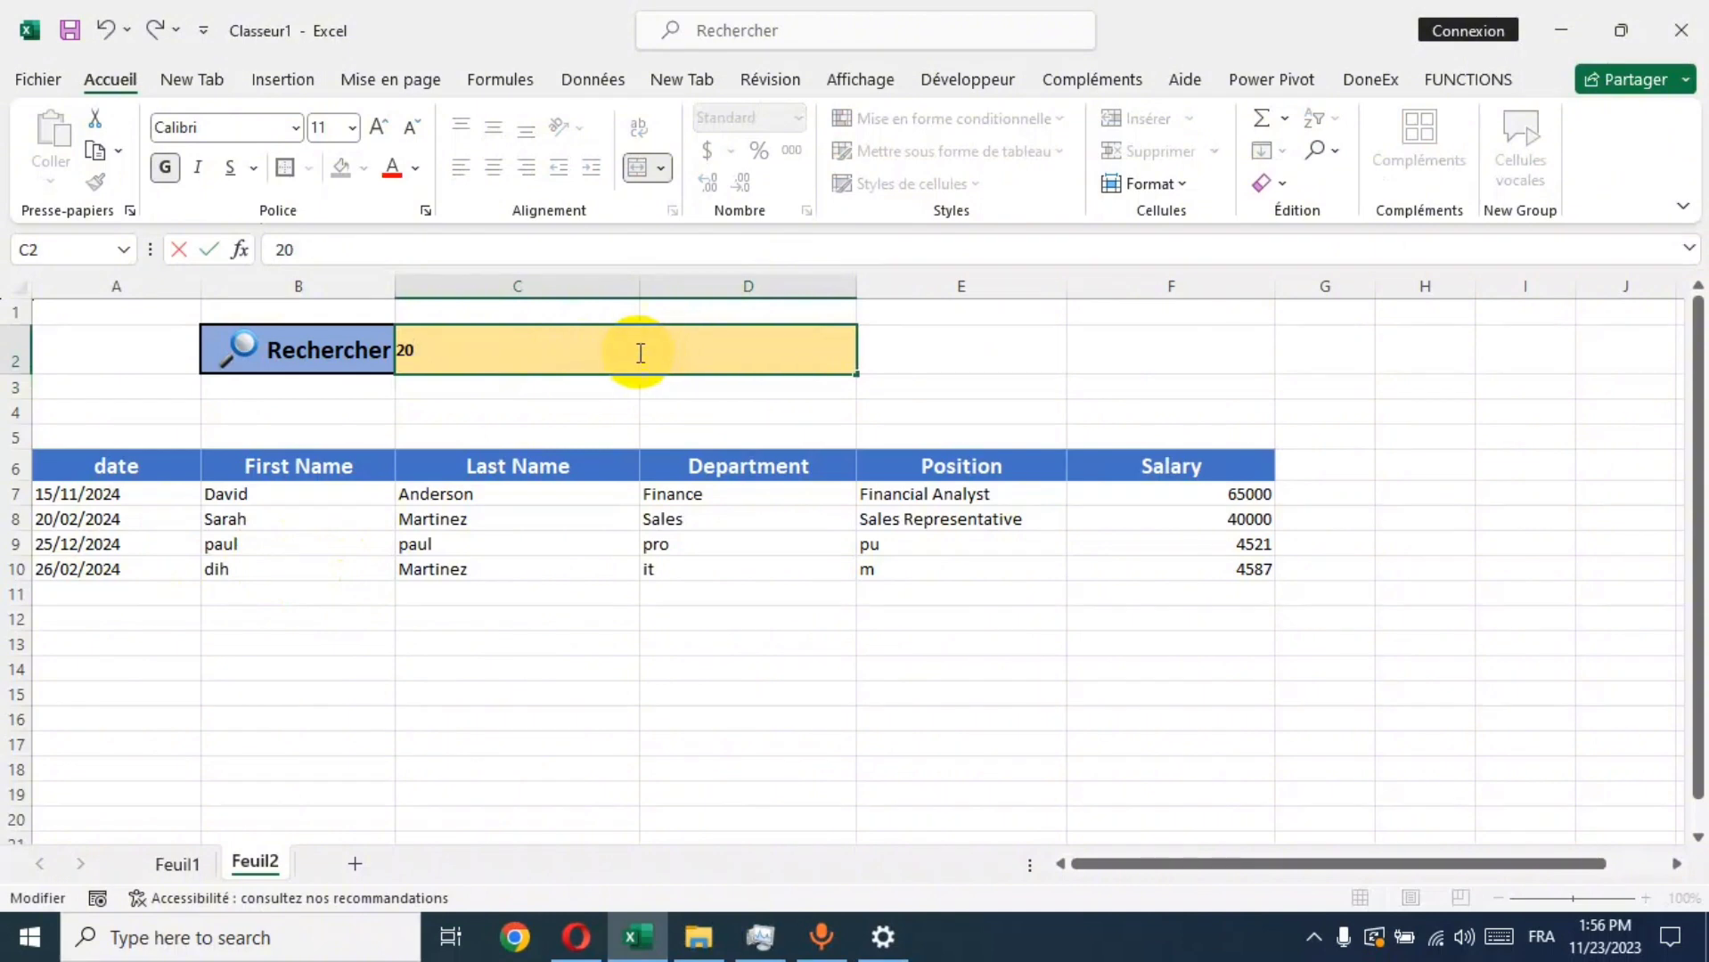
key(Return)
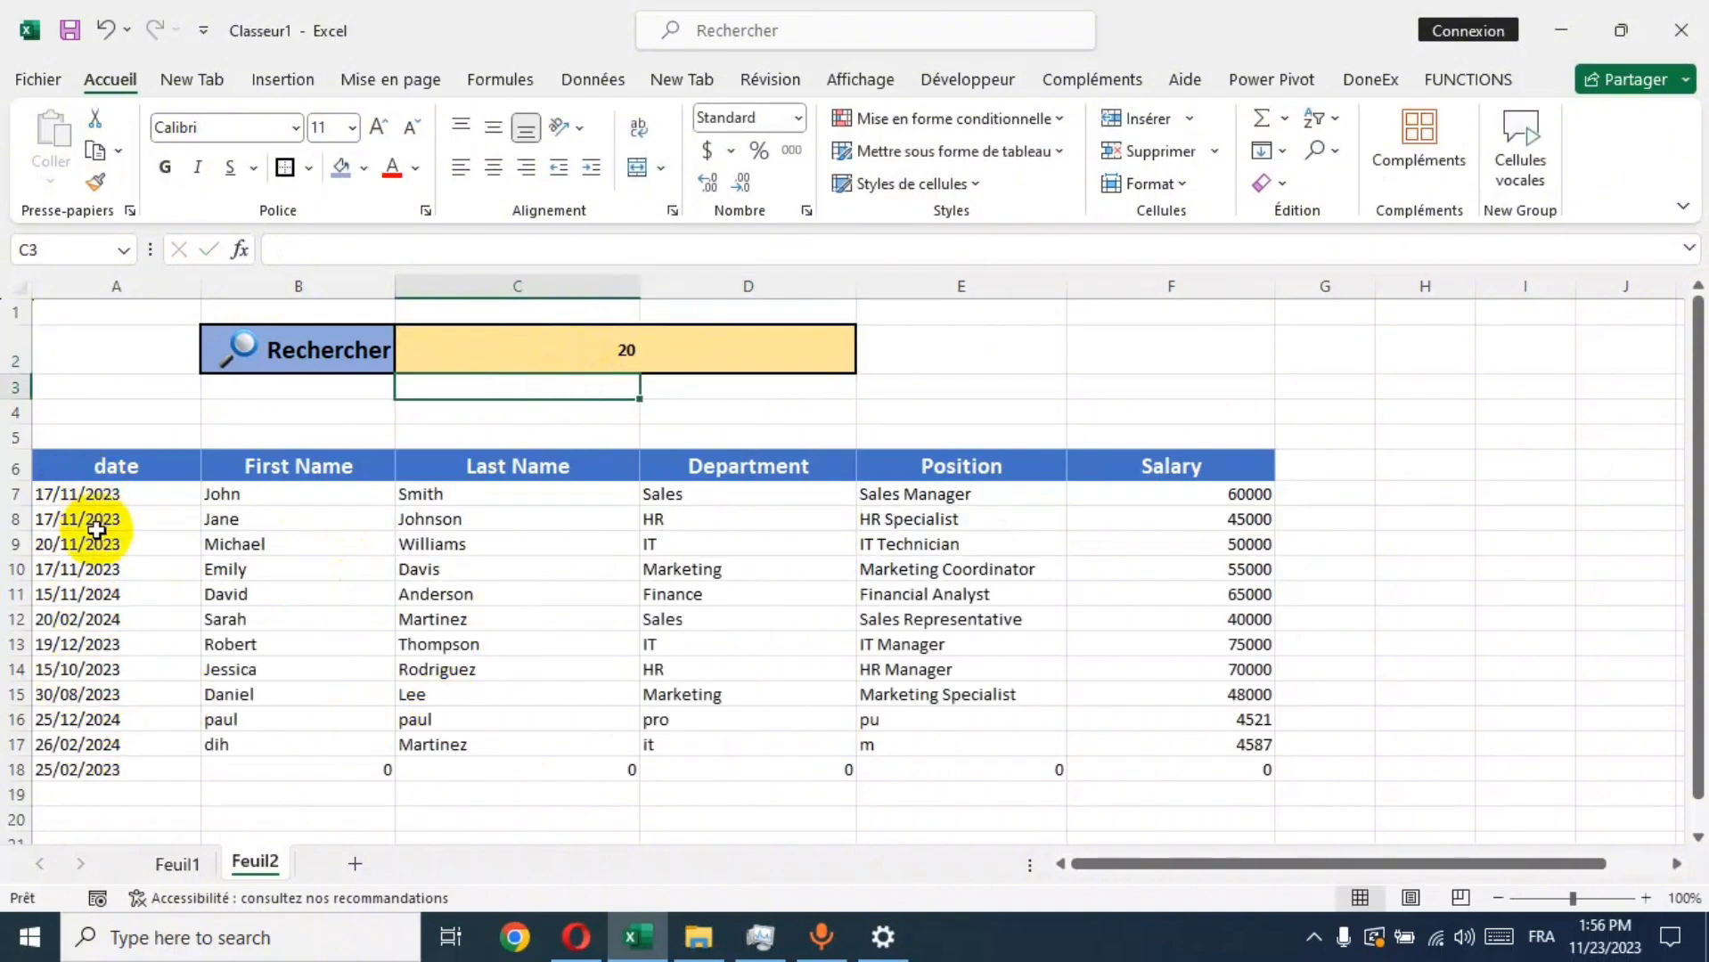
Step: Test the filter by day by changing the search cell C2 to 17
double_click(771, 350)
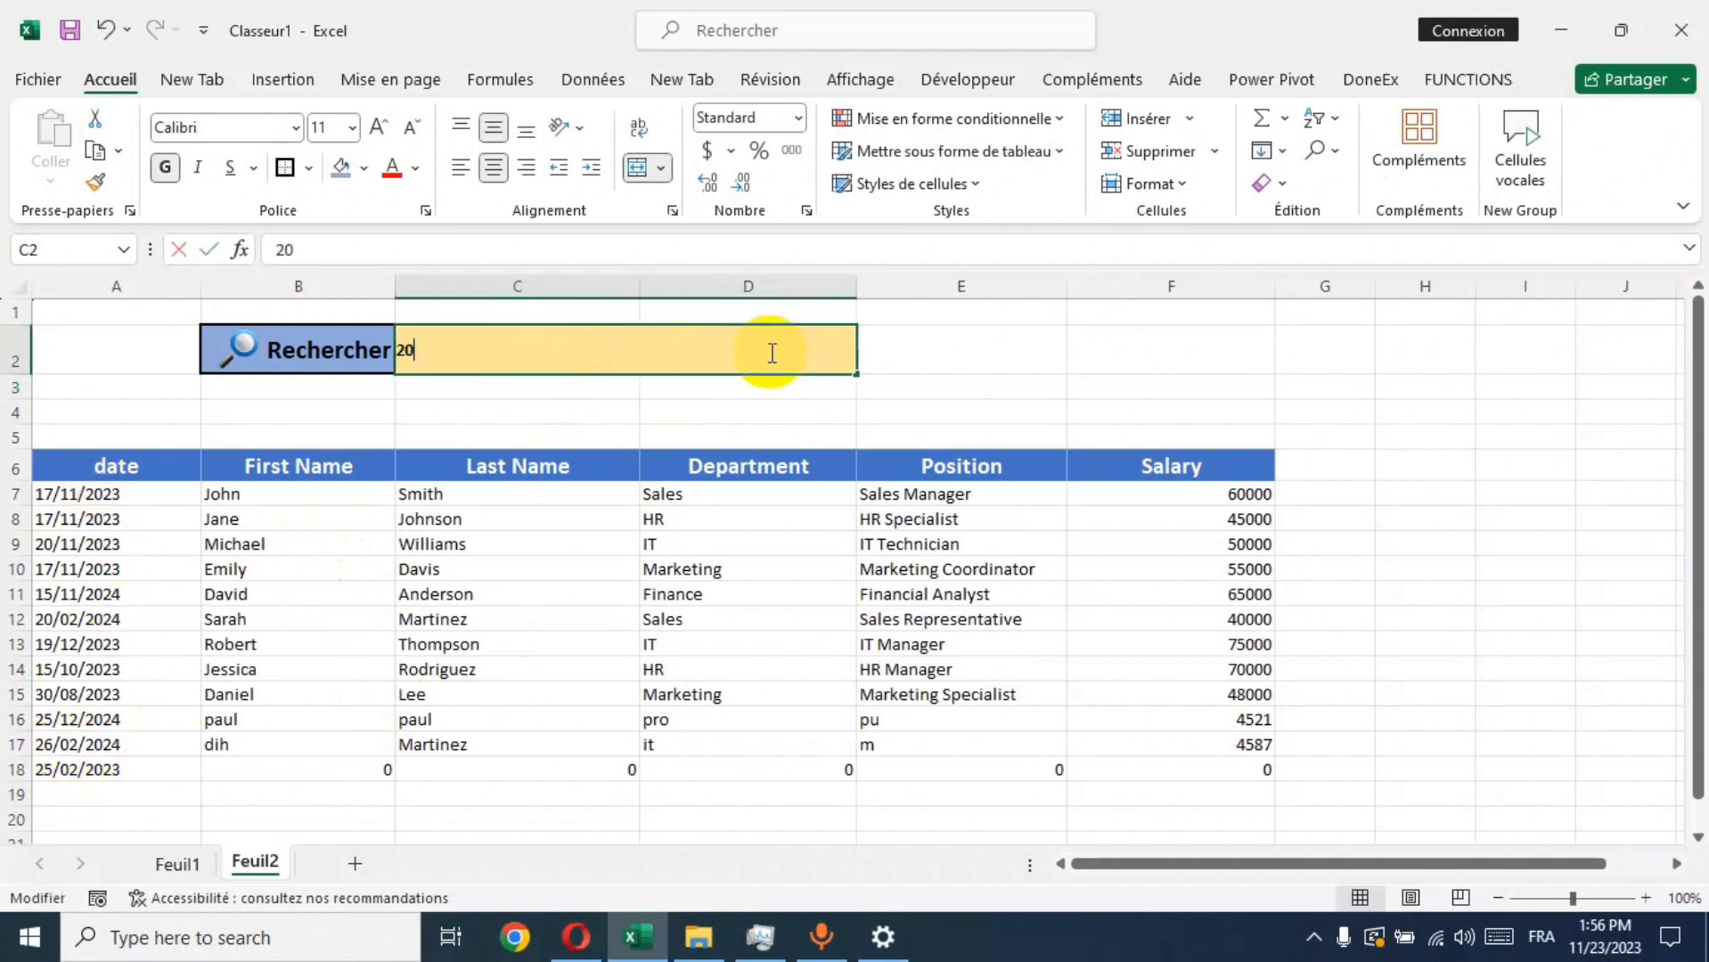
key(BackSpace)
key(BackSpace)
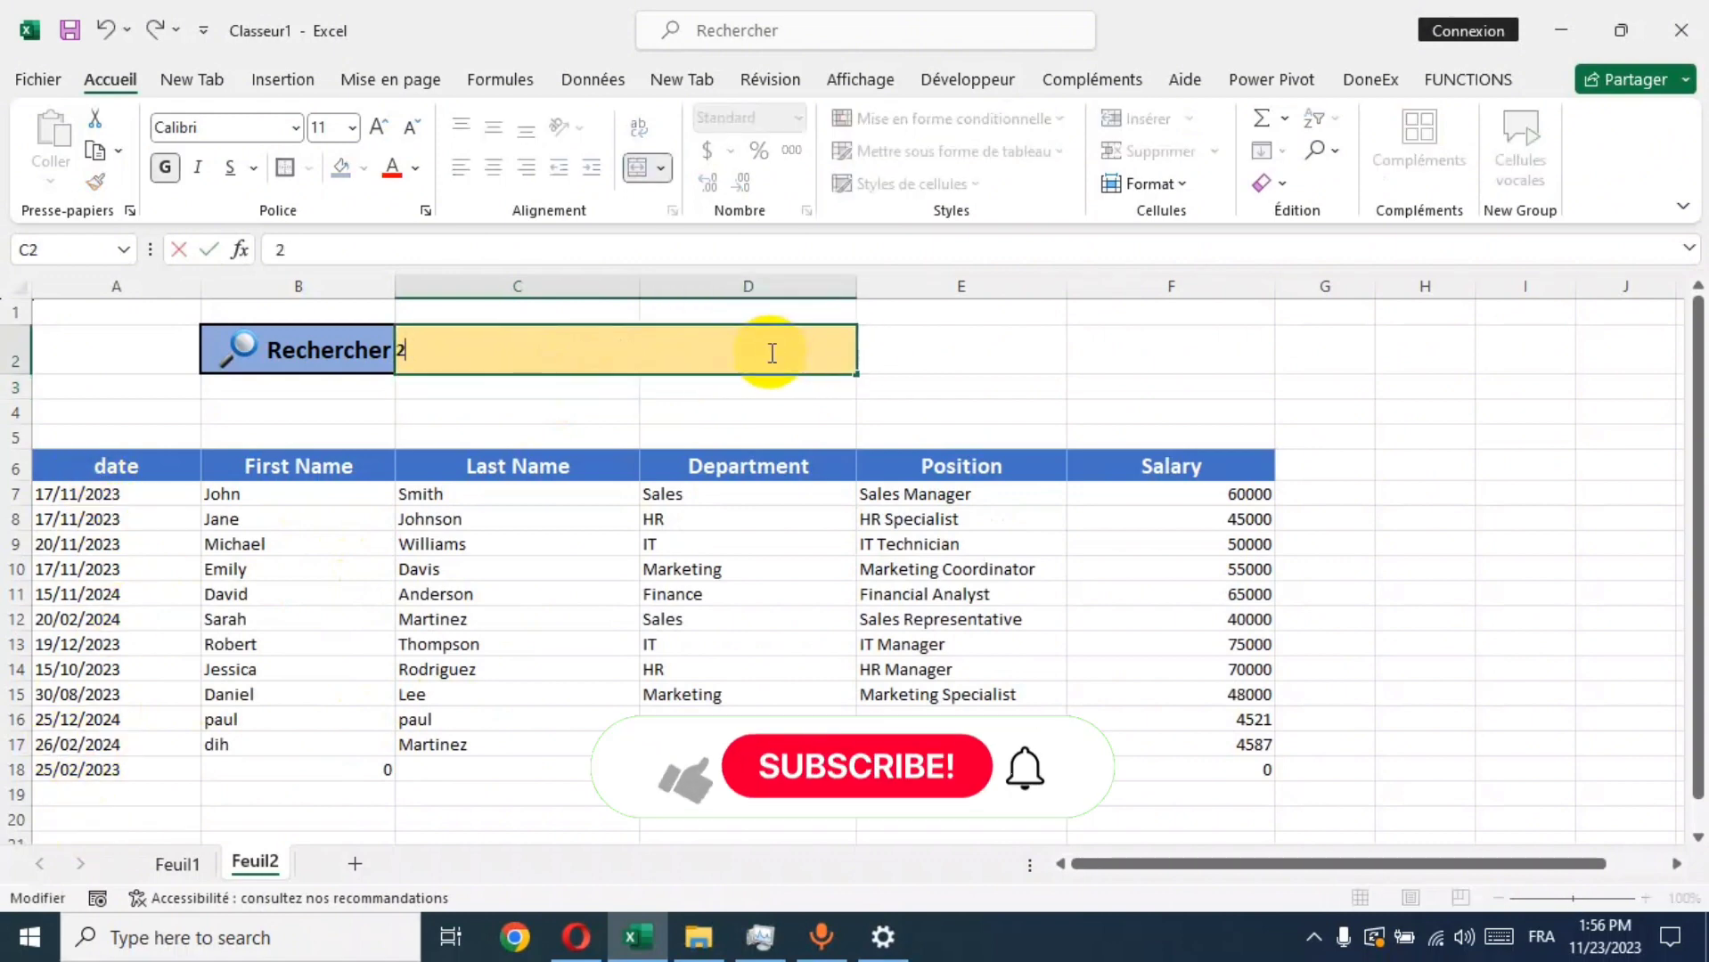
text(17)
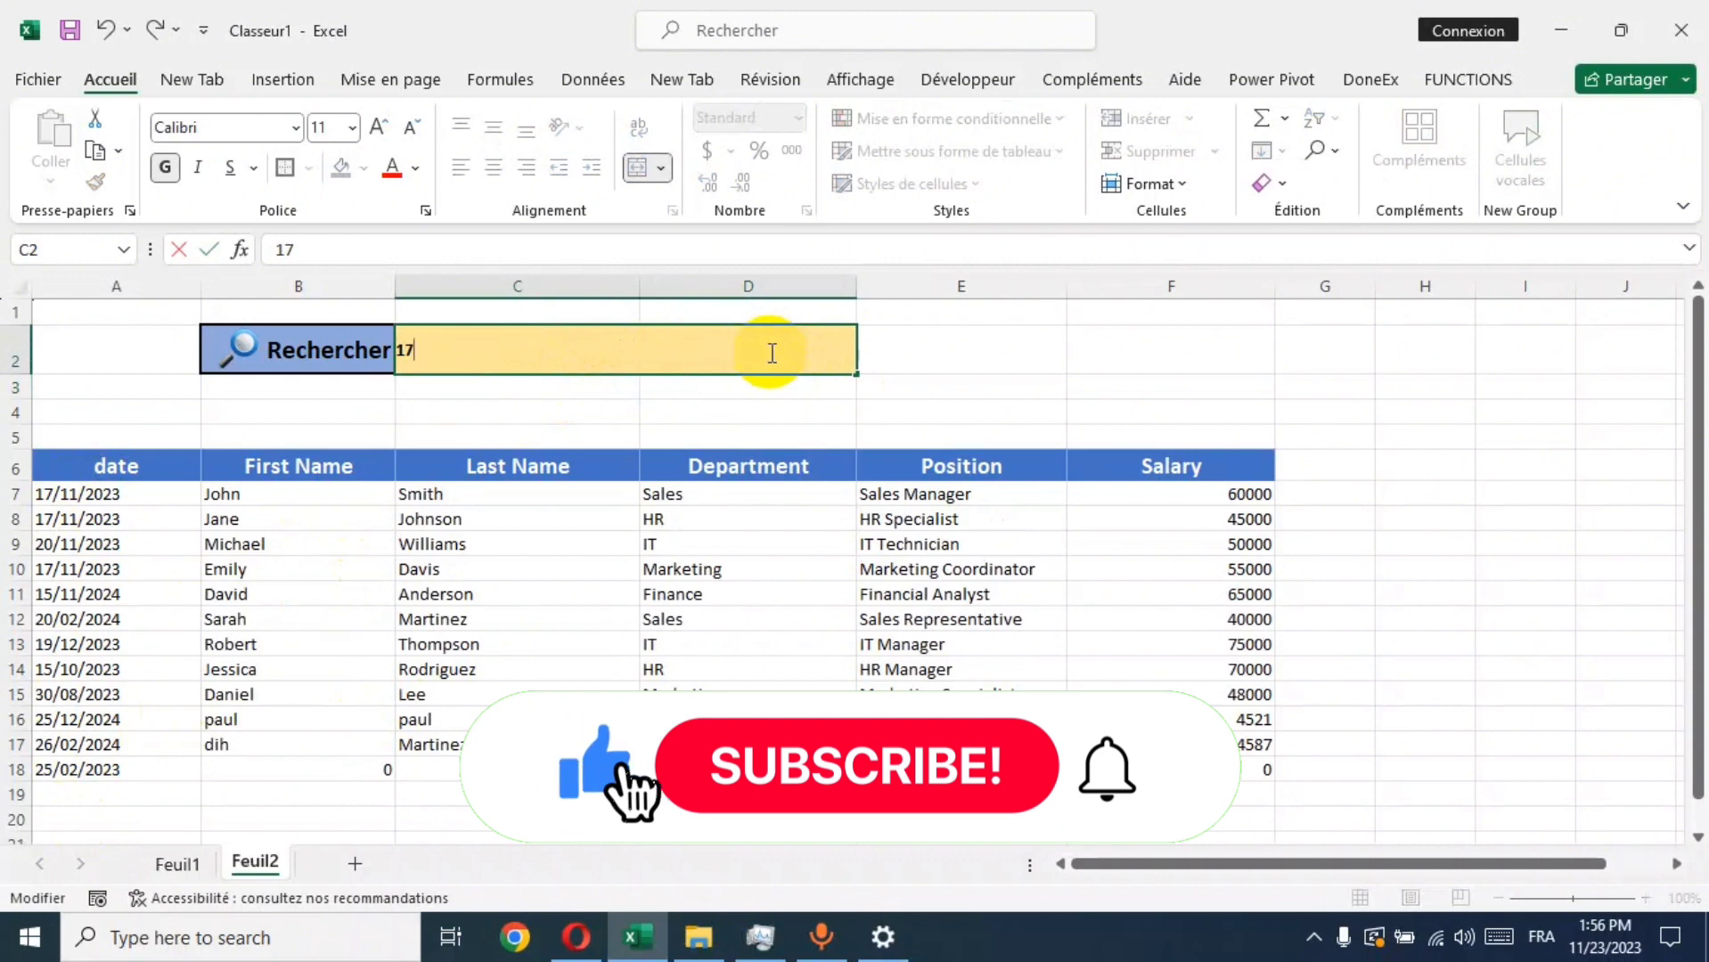
key(Return)
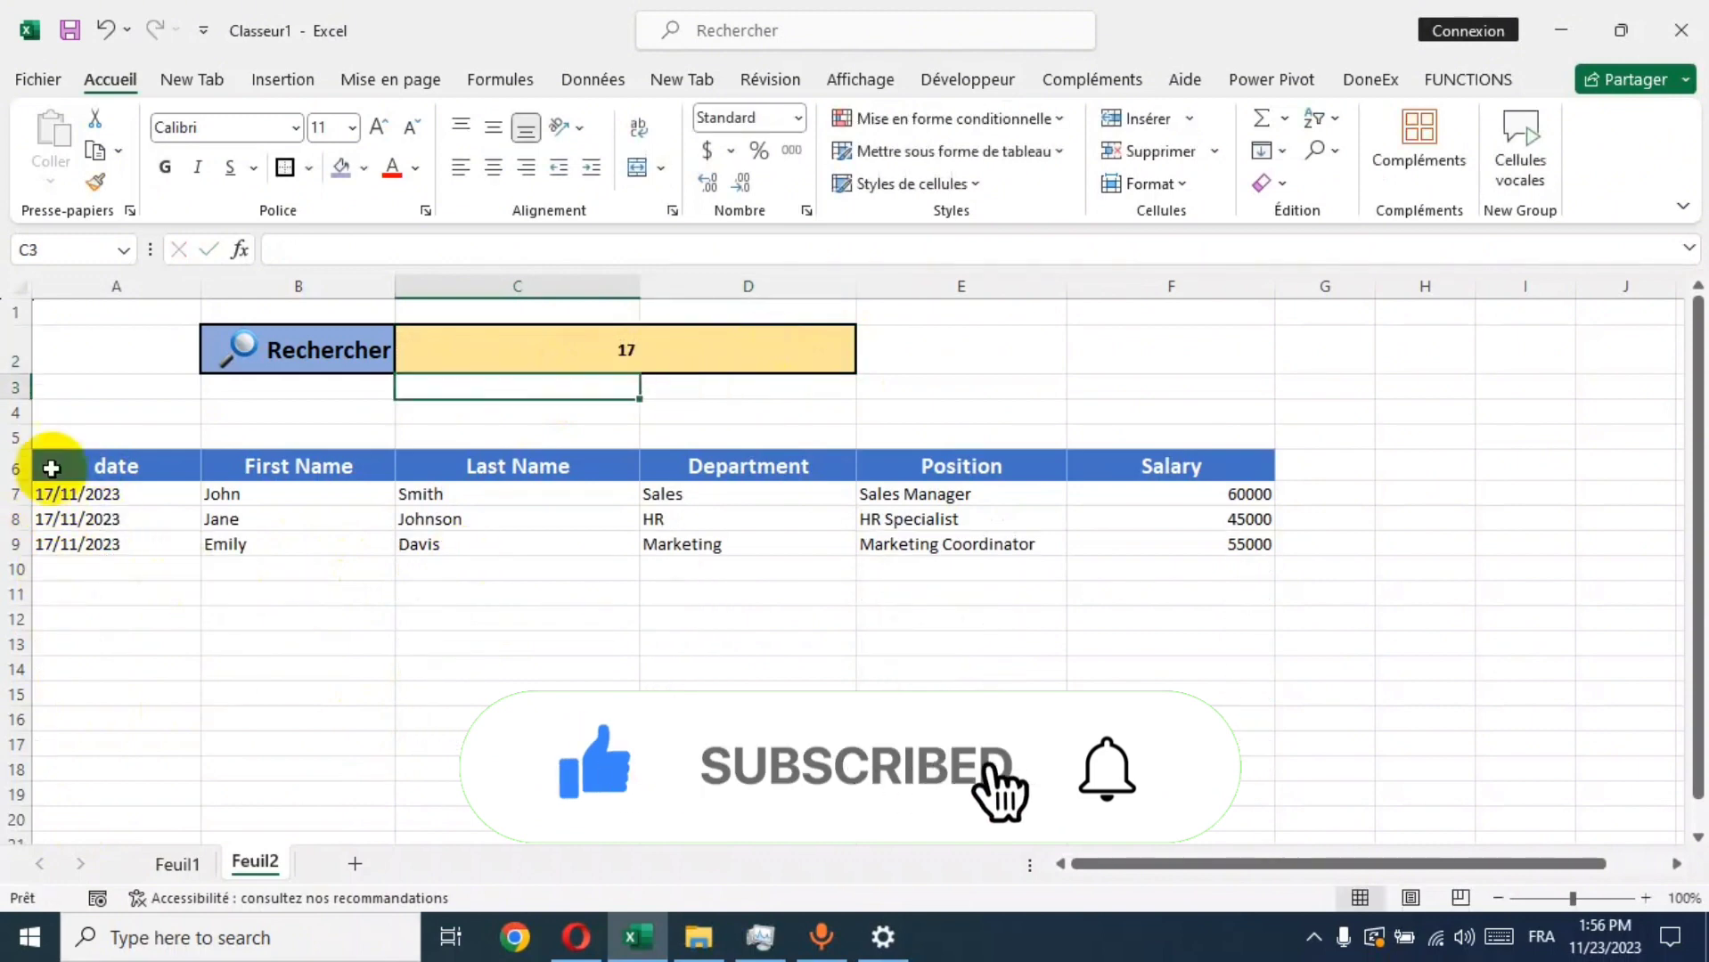
Step: Test the filter by month with 11 in the search cell C2, and clear the cell again
double_click(711, 353)
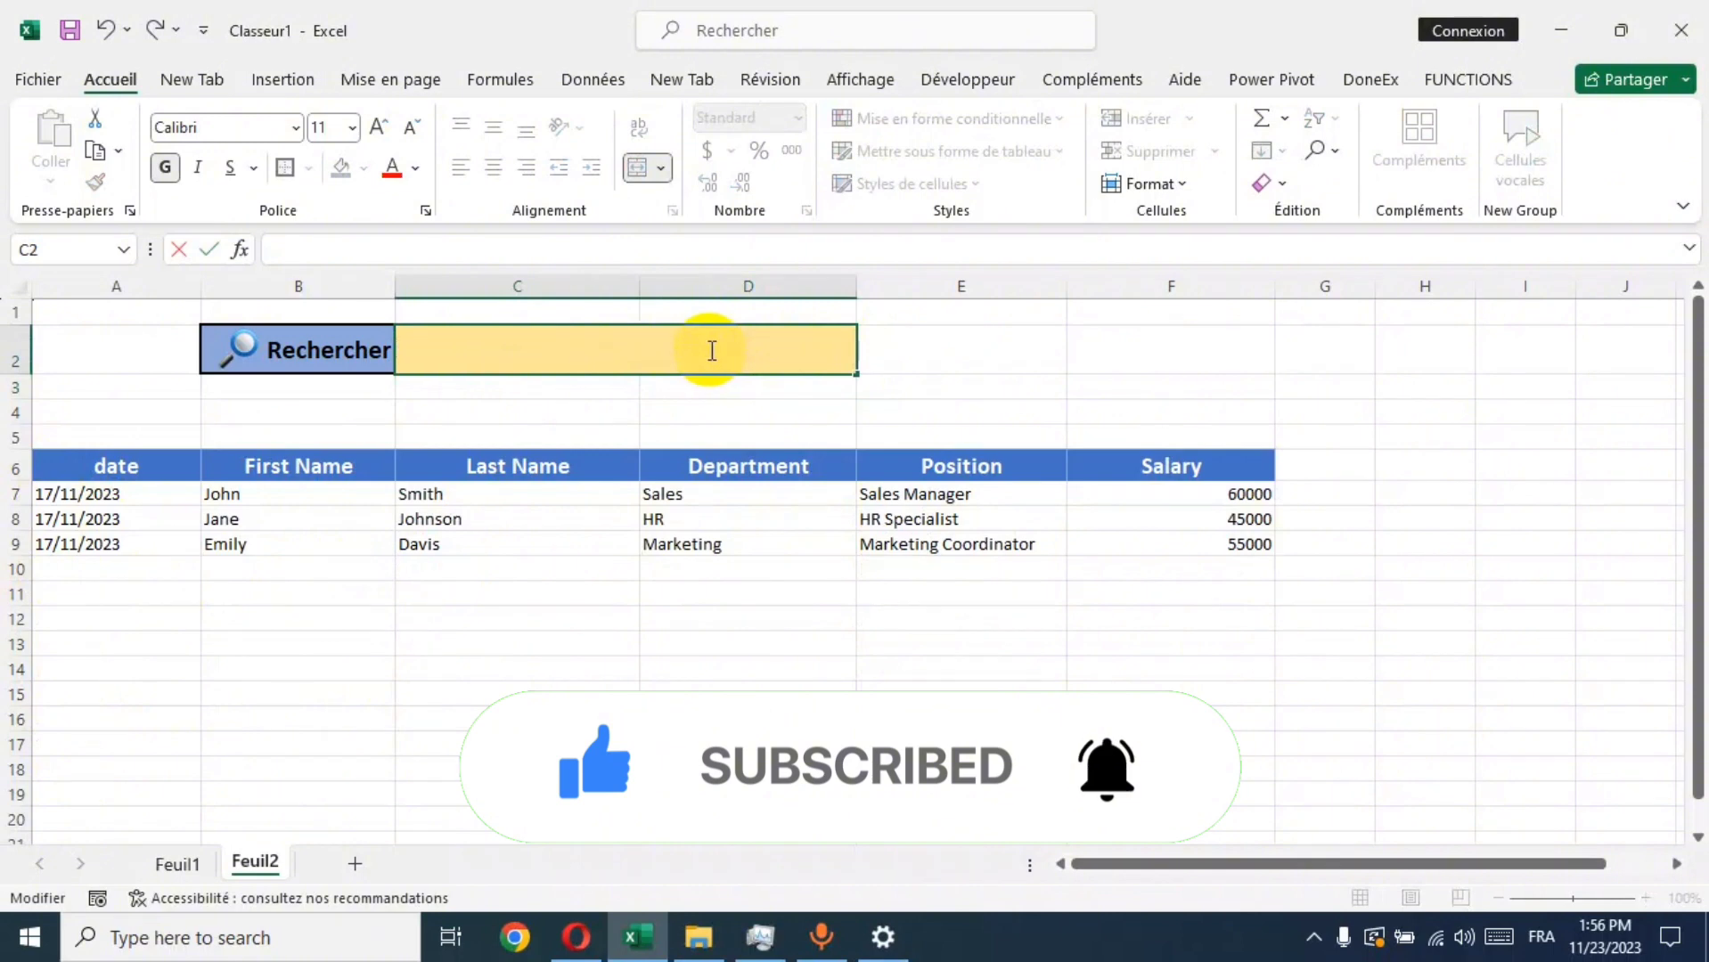
text(11)
key(Return)
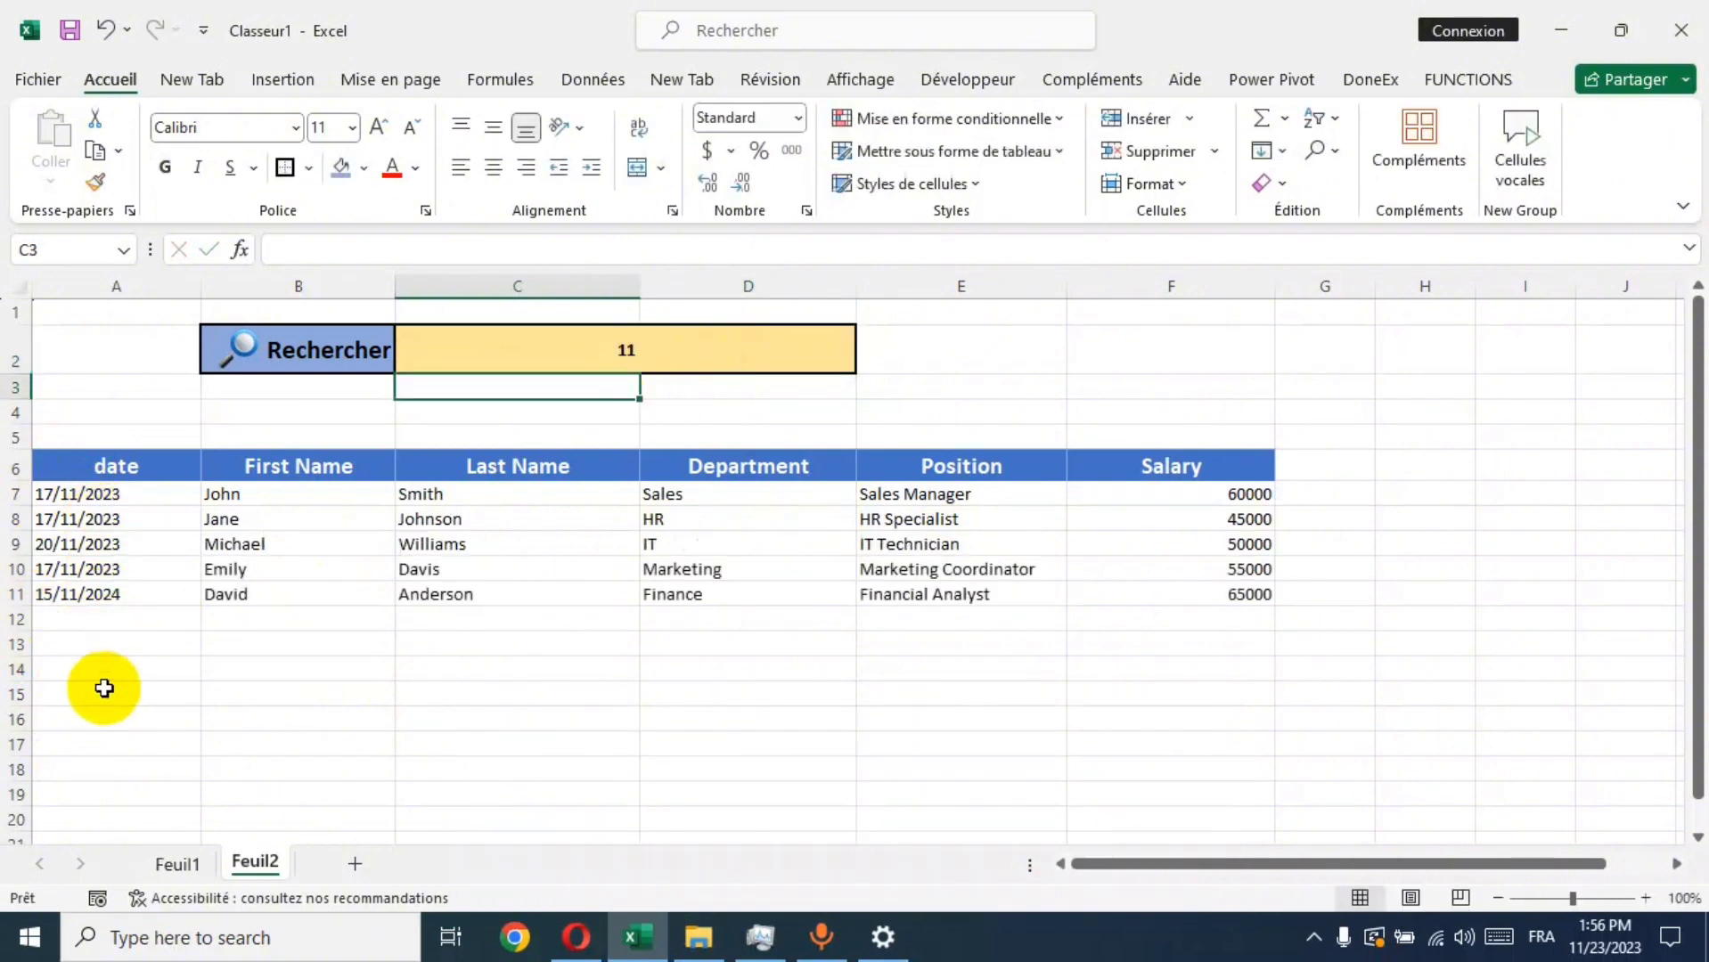
double_click(727, 350)
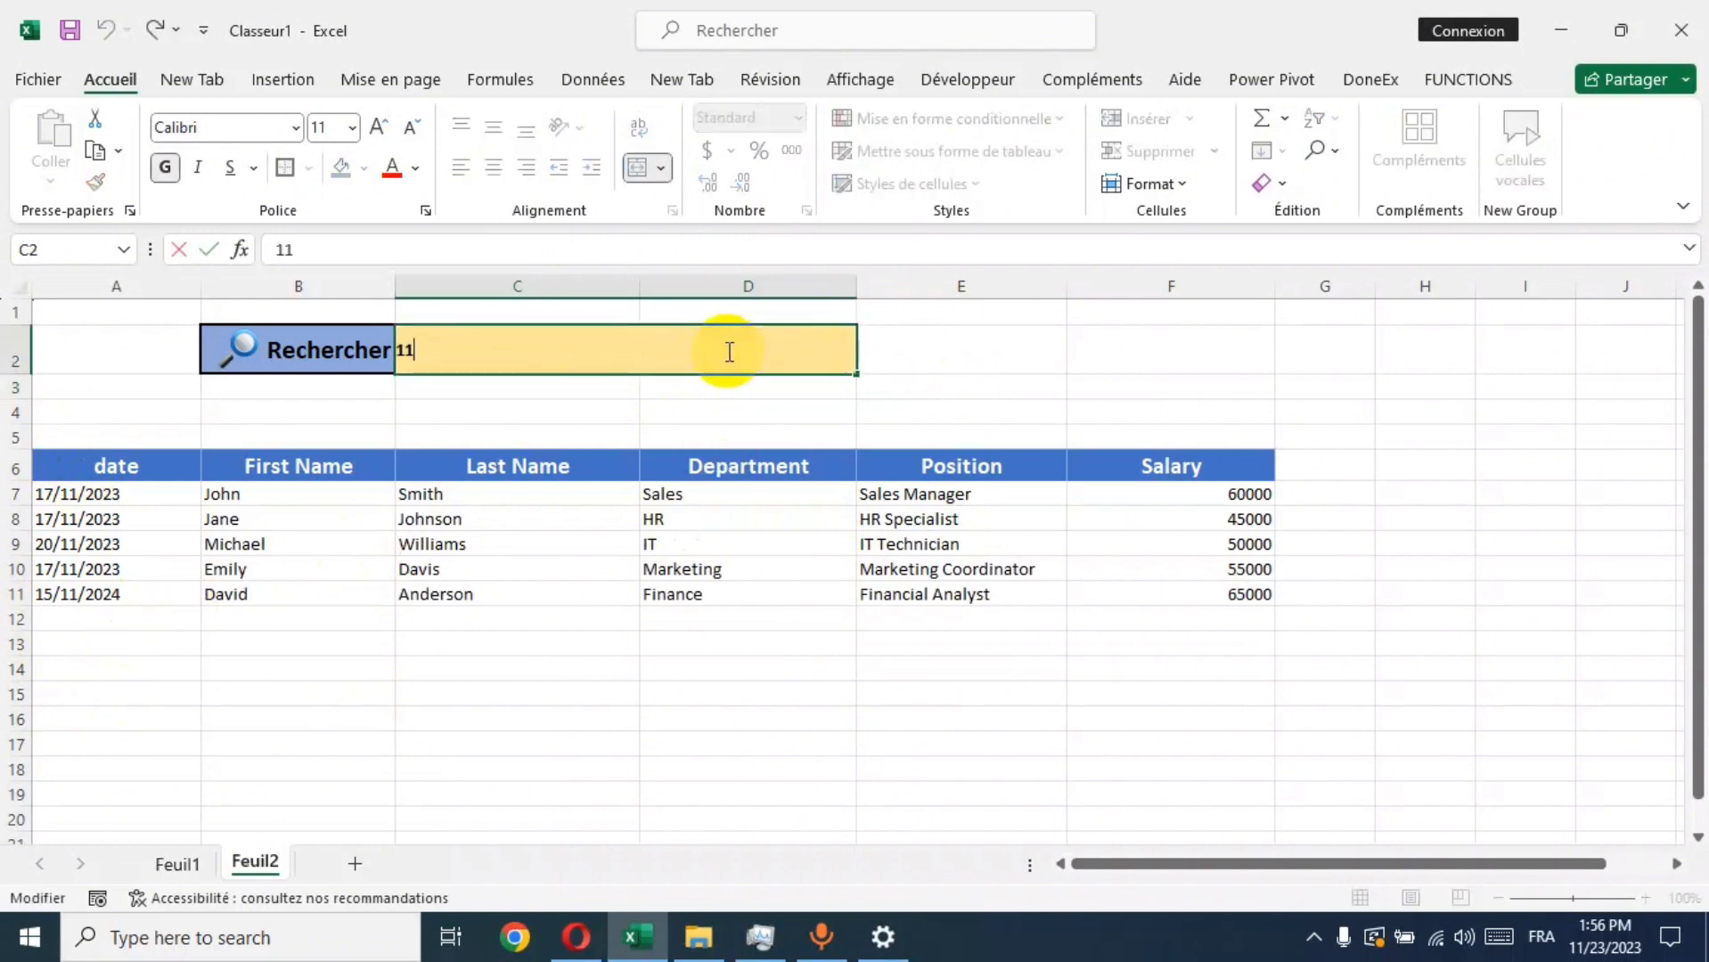
click(1034, 367)
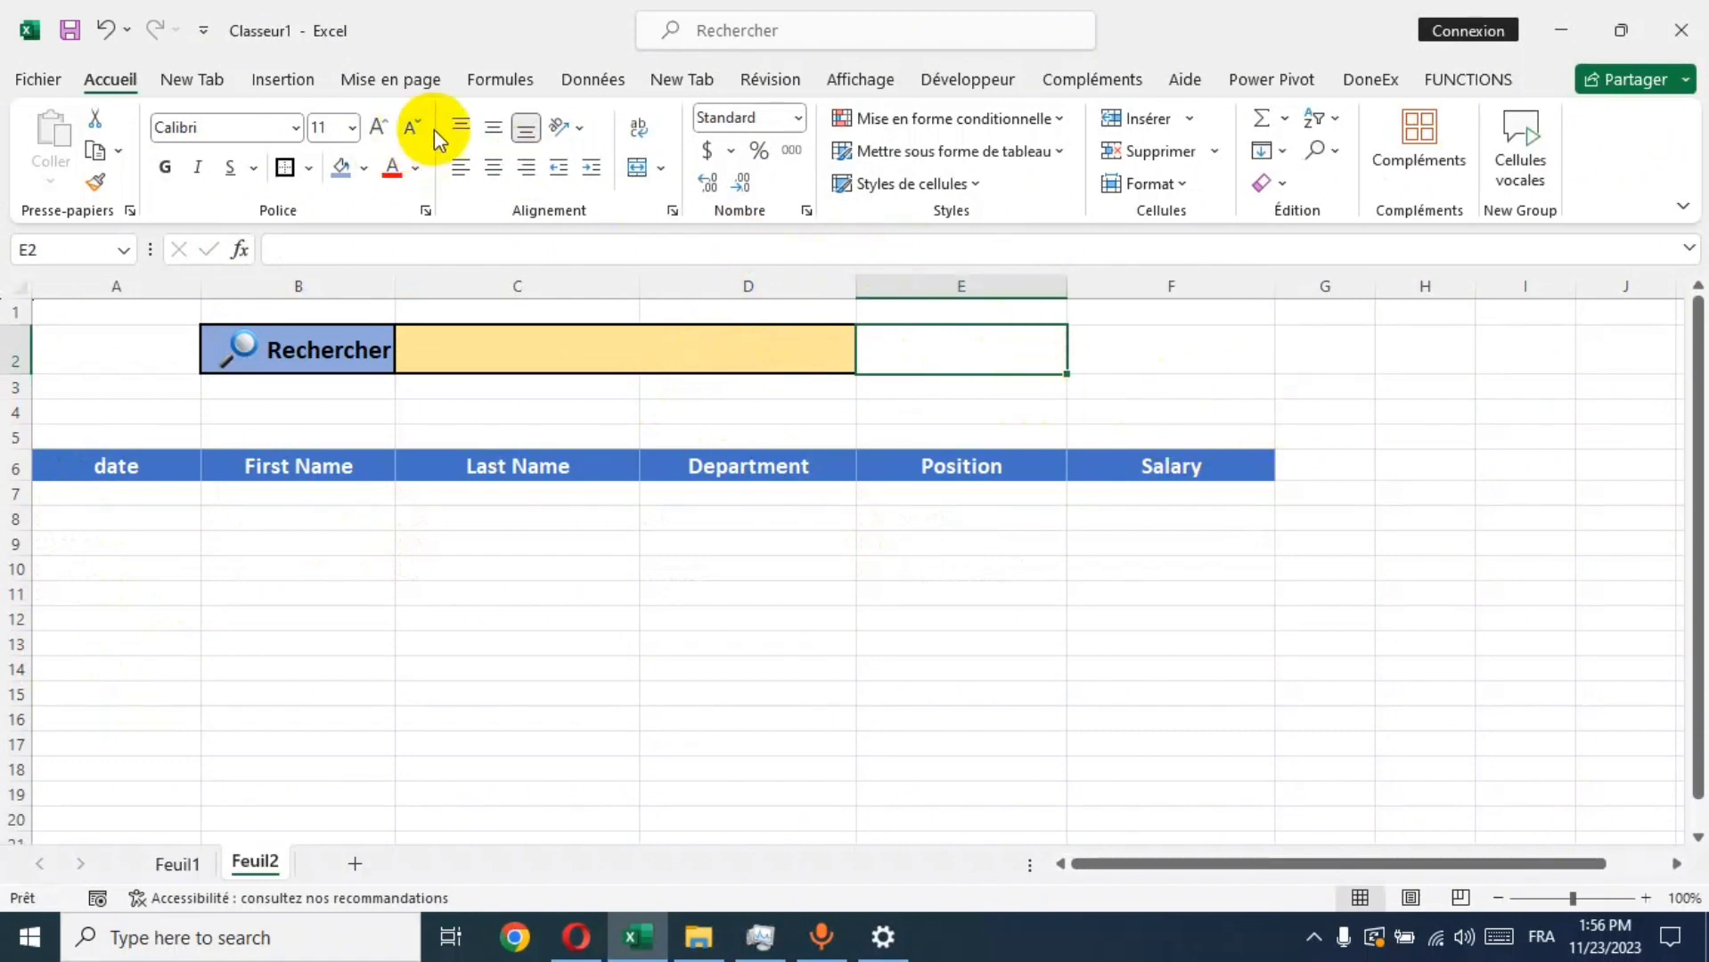
Step: Hide the gridlines on Feuil2
click(860, 81)
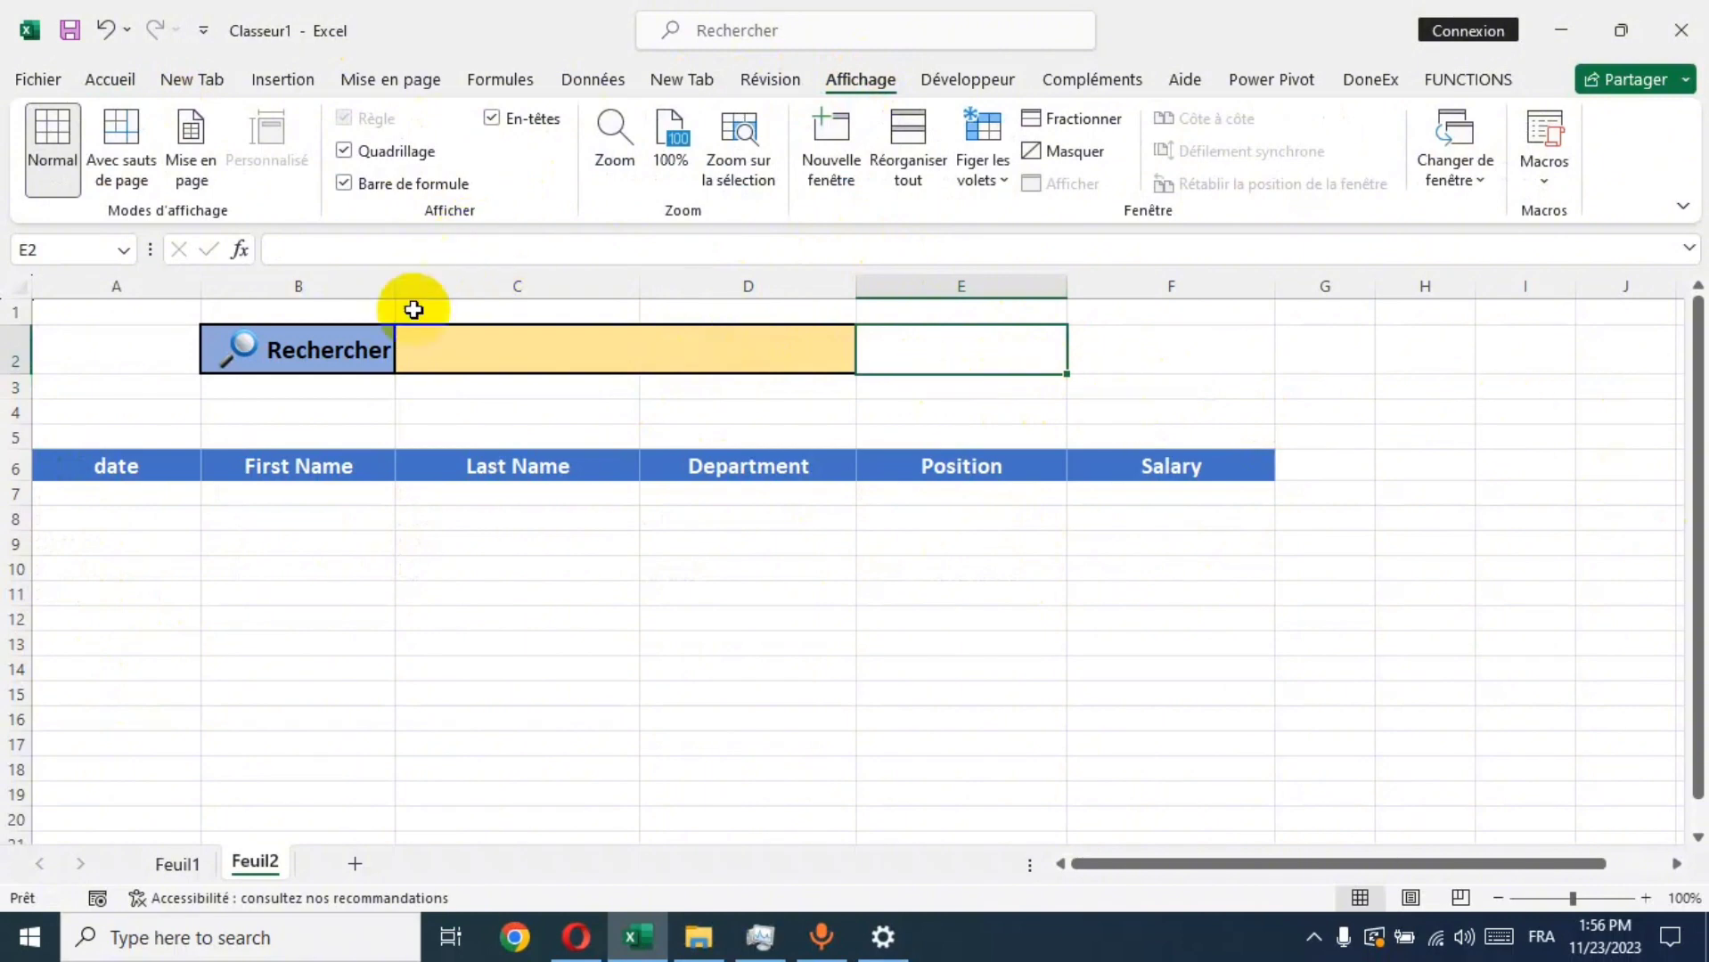
click(345, 150)
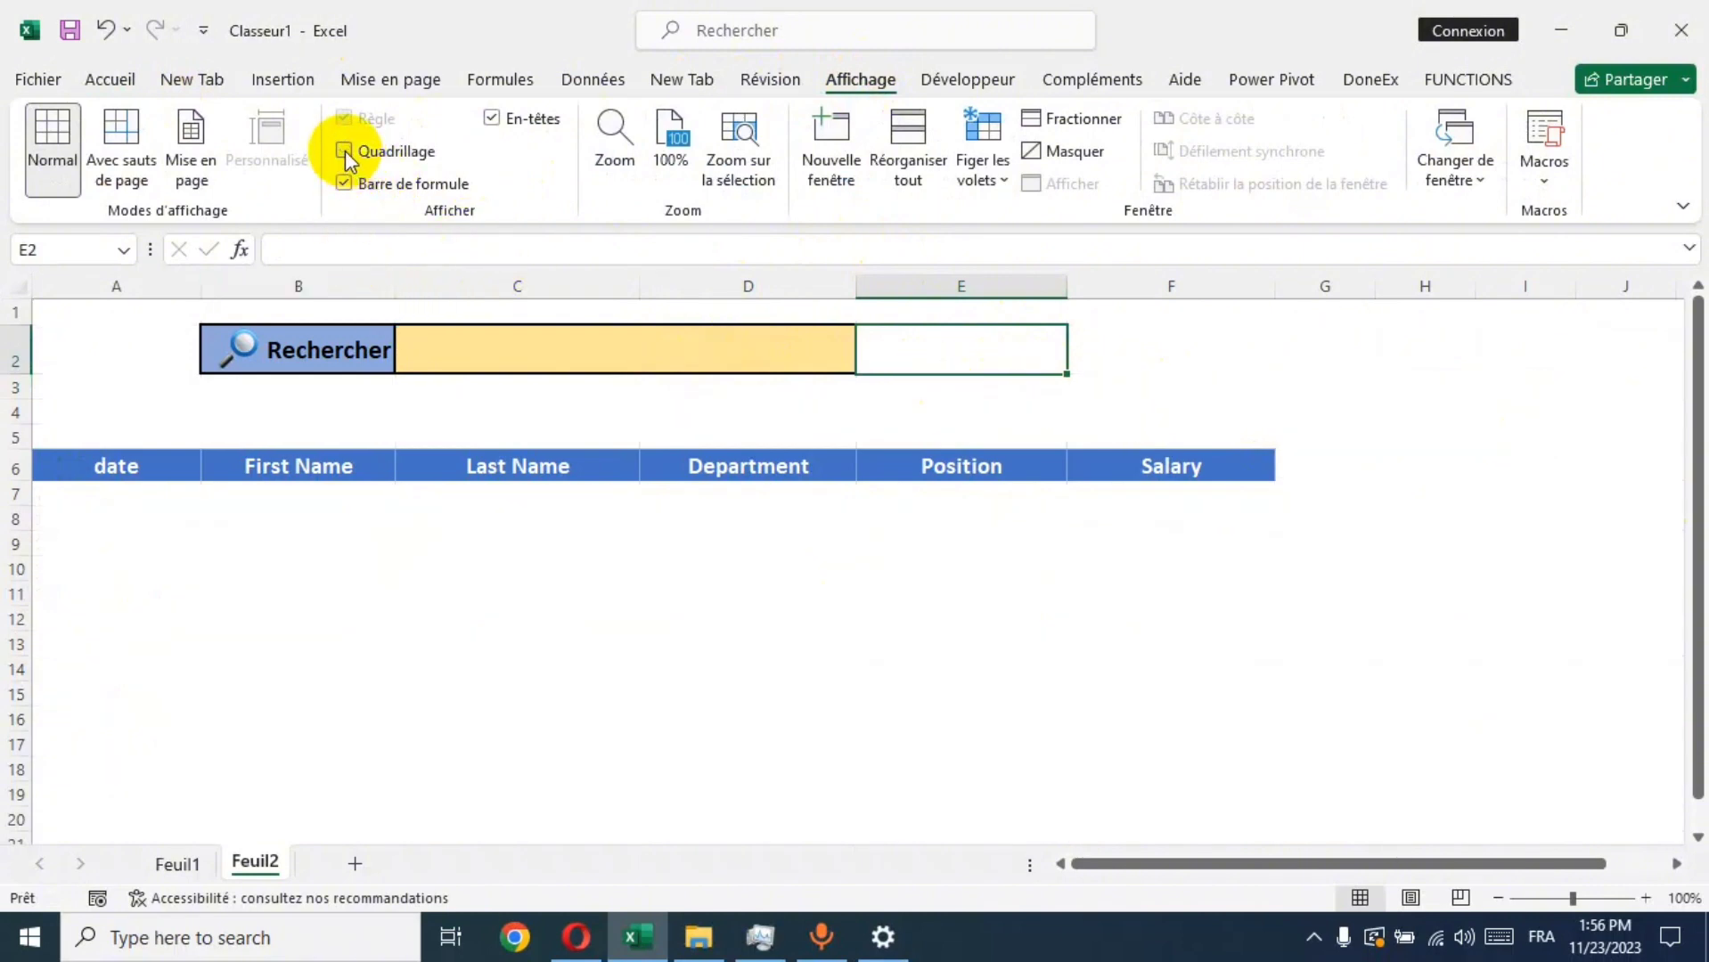
click(1382, 456)
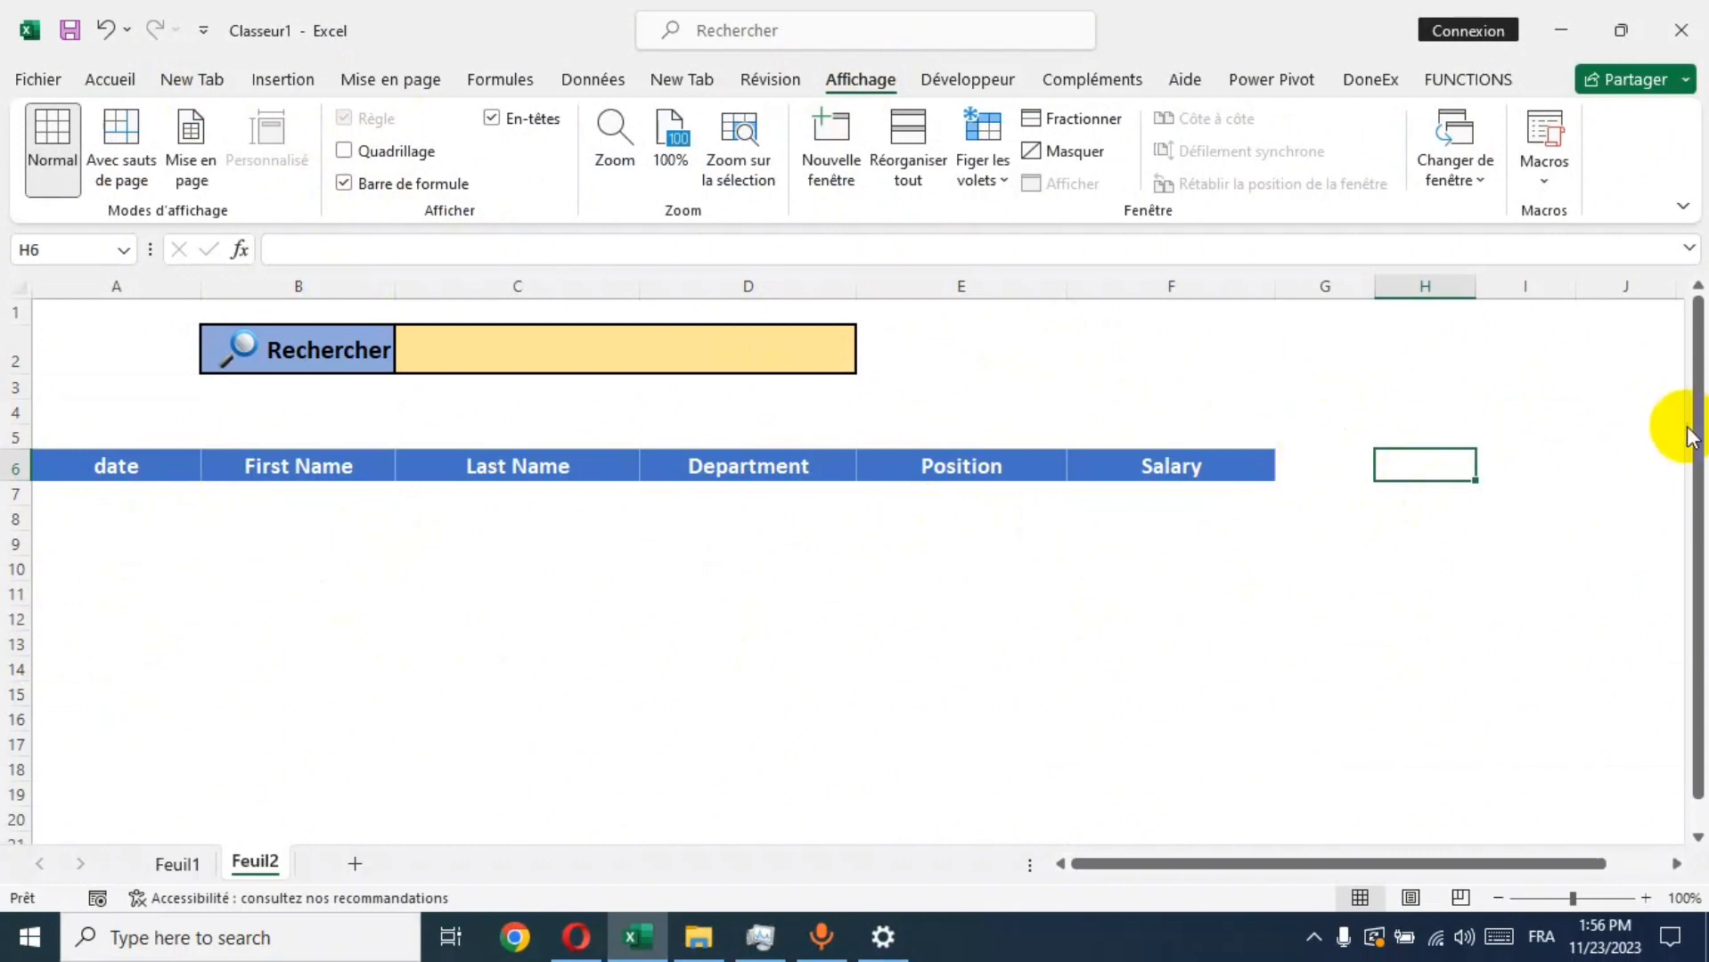
Step: Apply an outside border around the results area below the headers, from A7 across to column F
drag(1690, 428, 1686, 454)
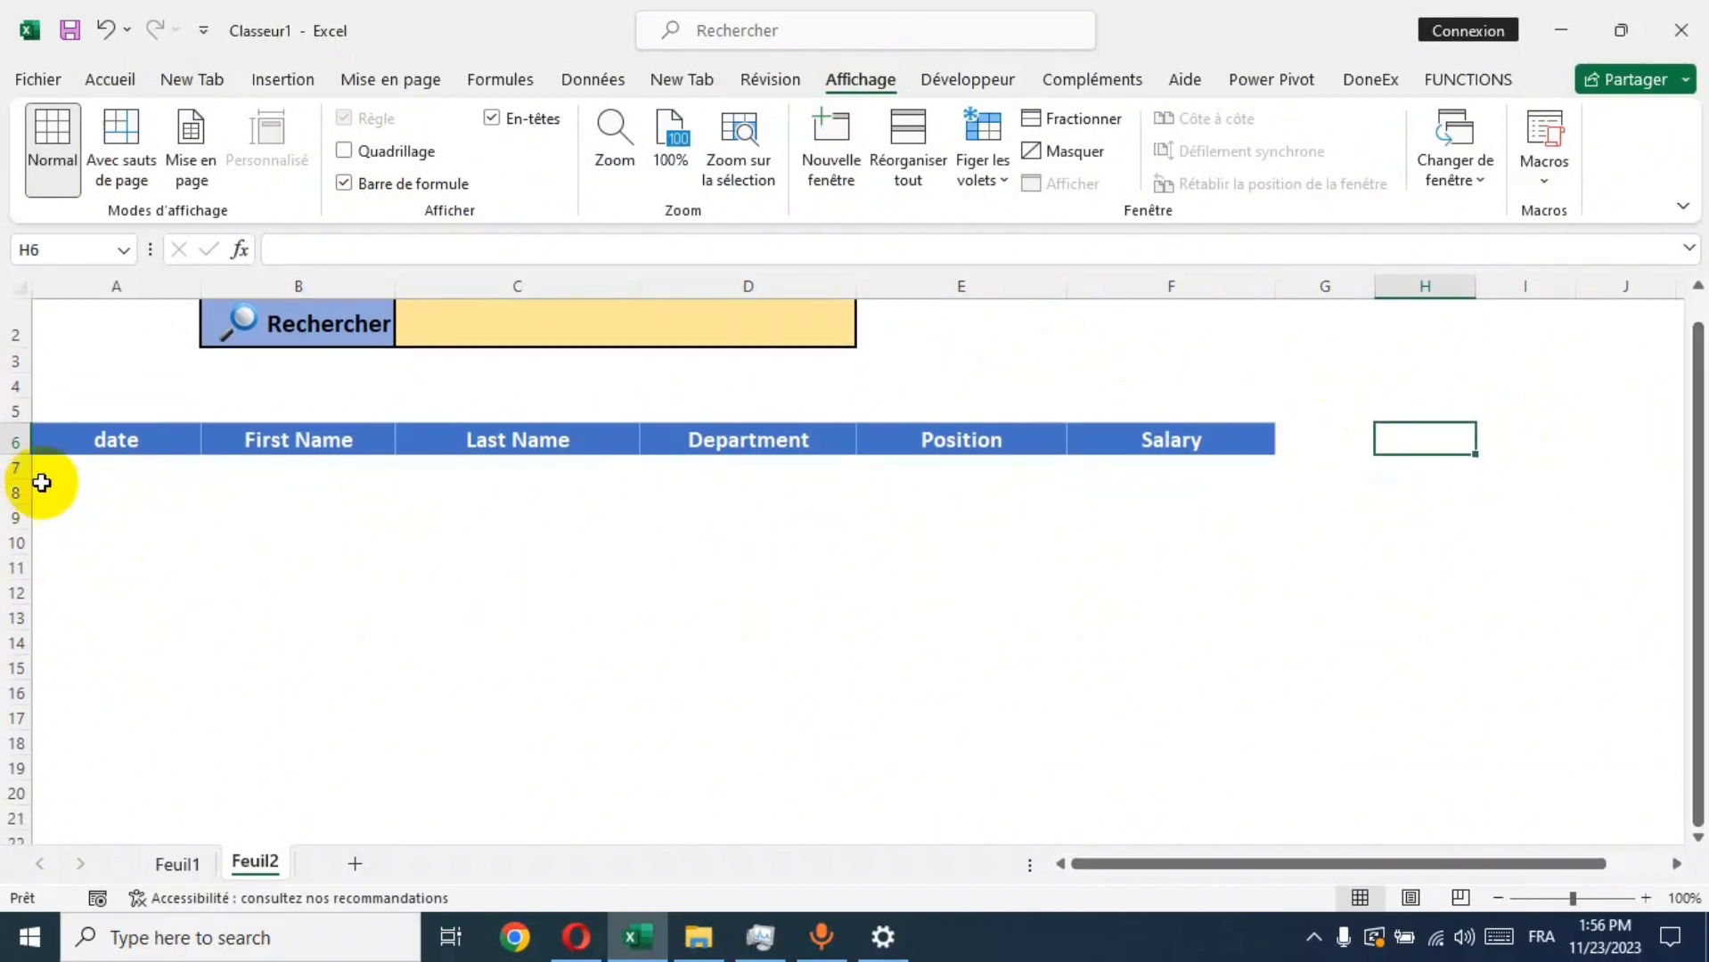
drag(98, 468, 1198, 806)
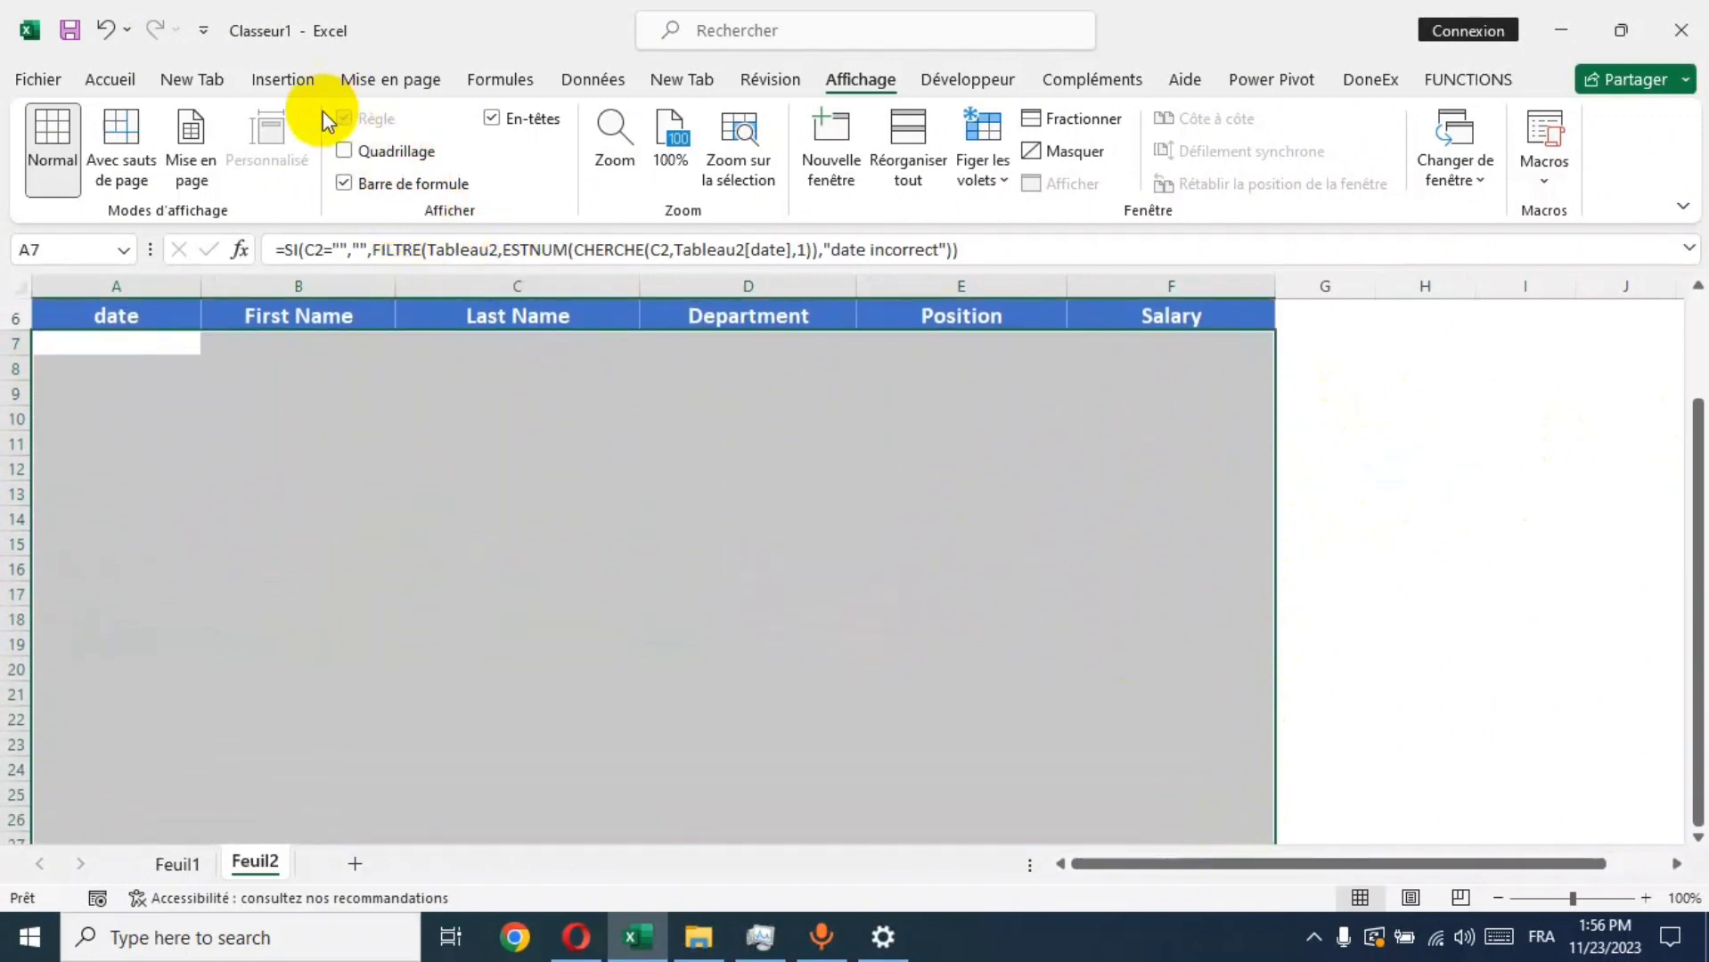
click(110, 79)
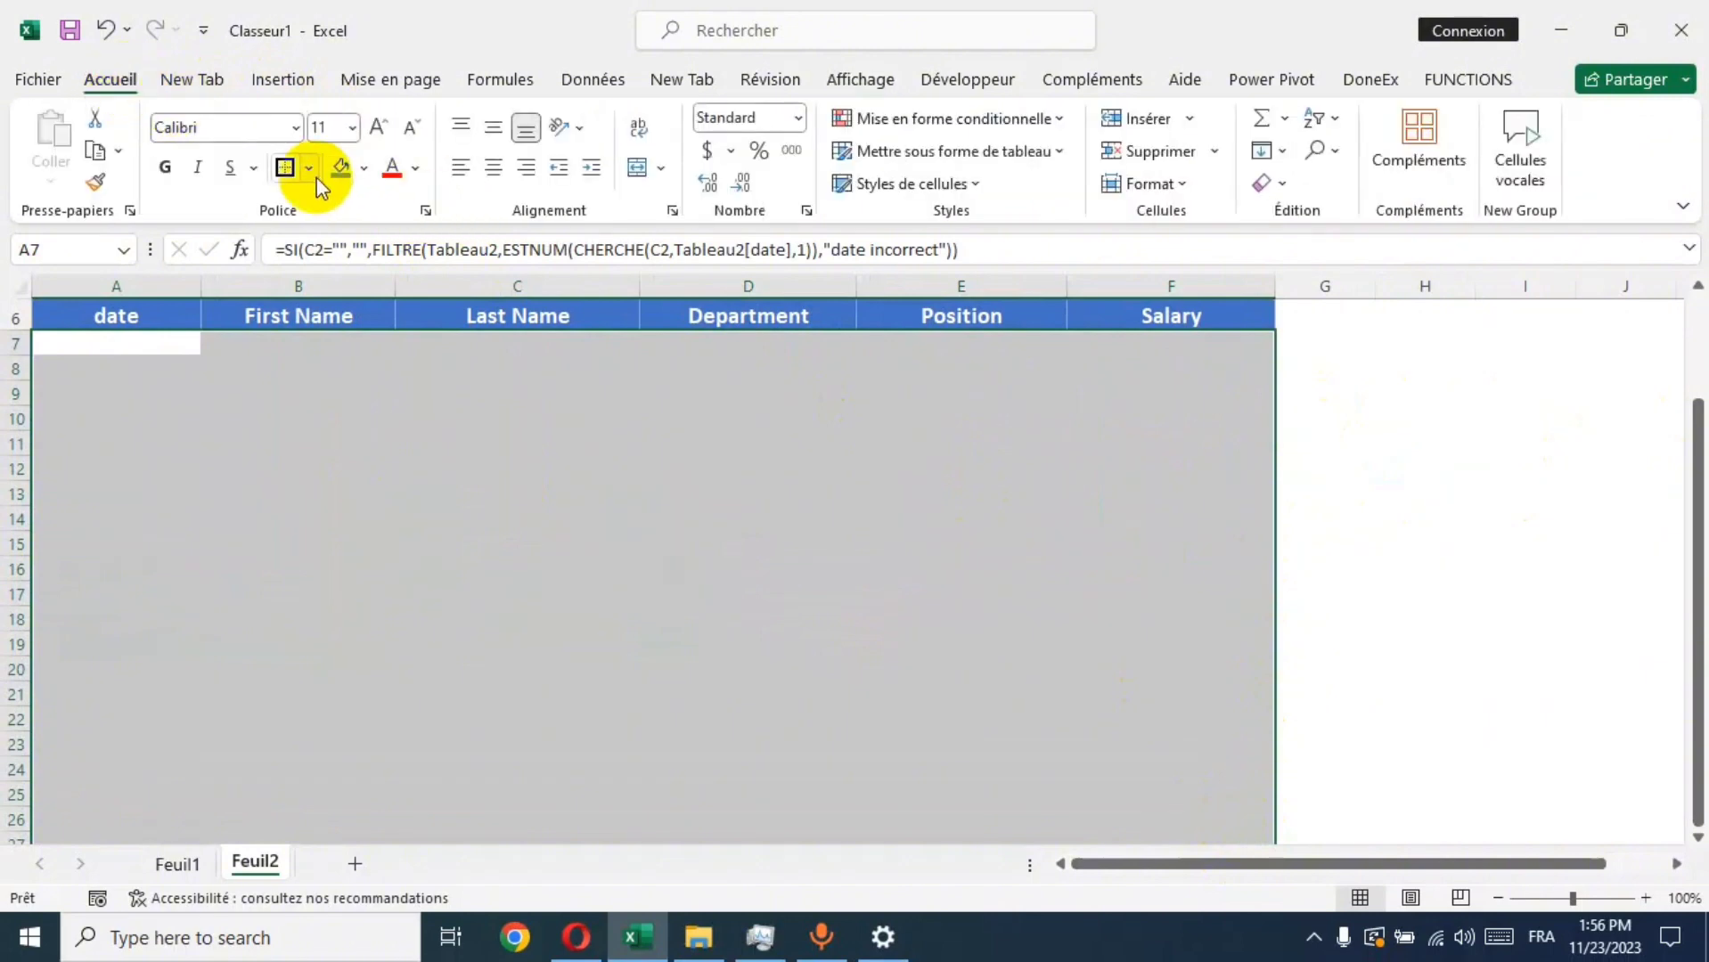
click(284, 169)
click(1361, 389)
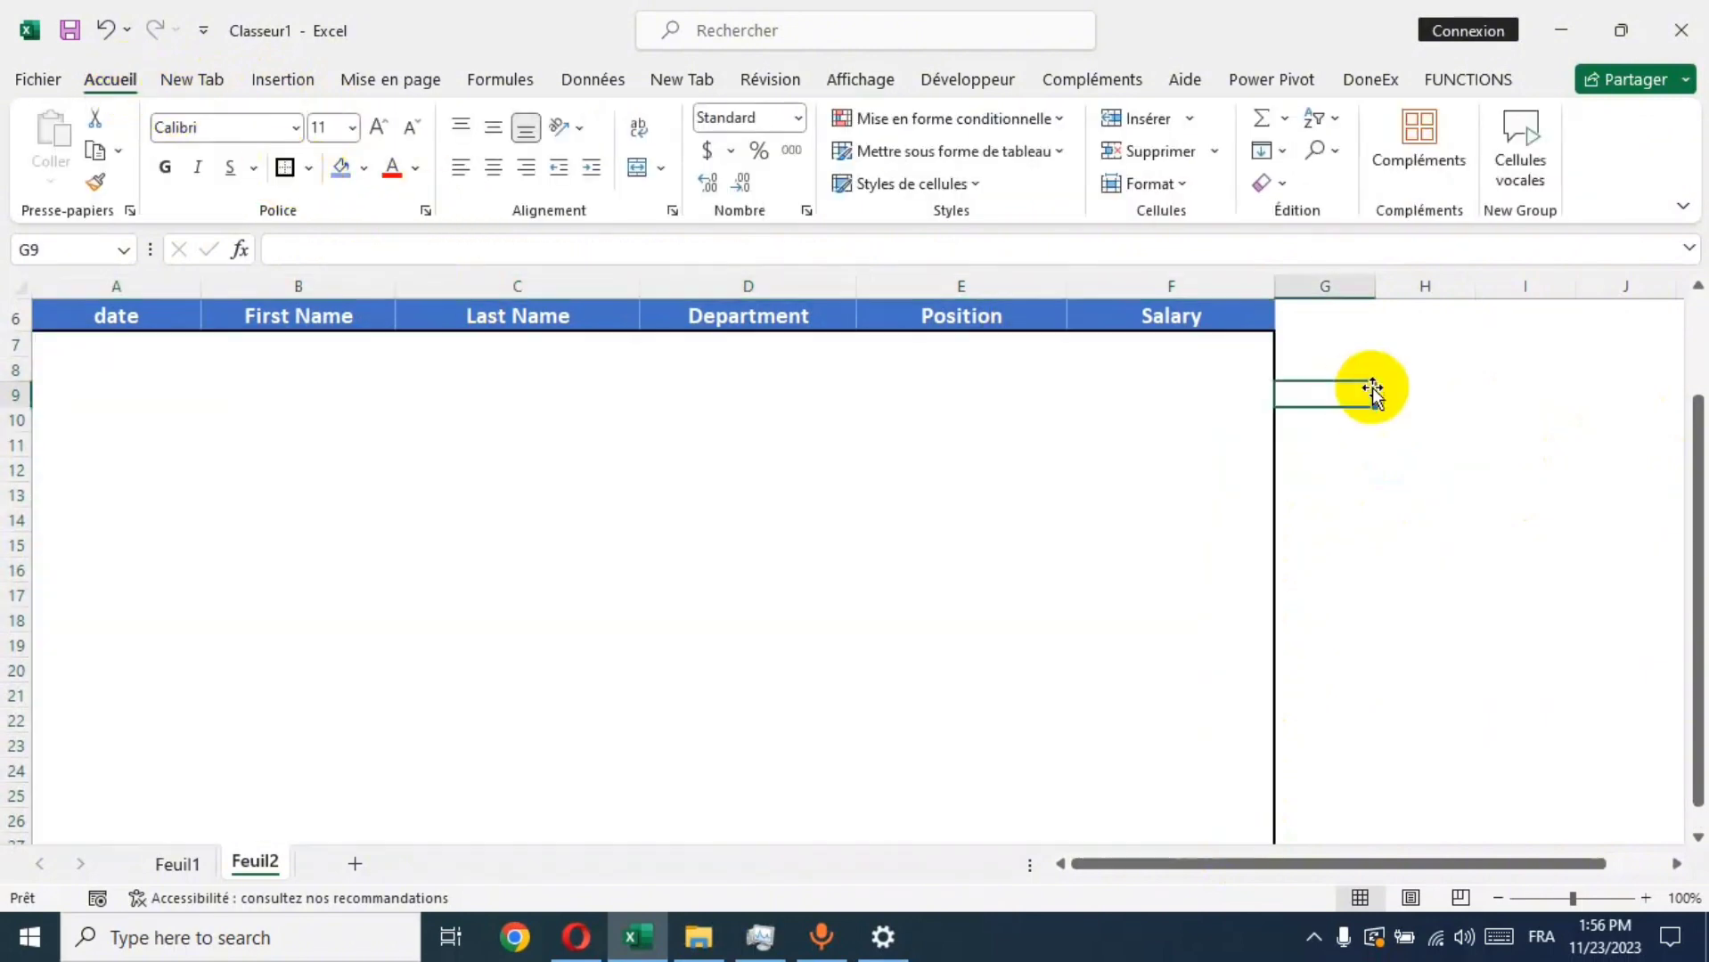
scroll(1555, 480, up, 2)
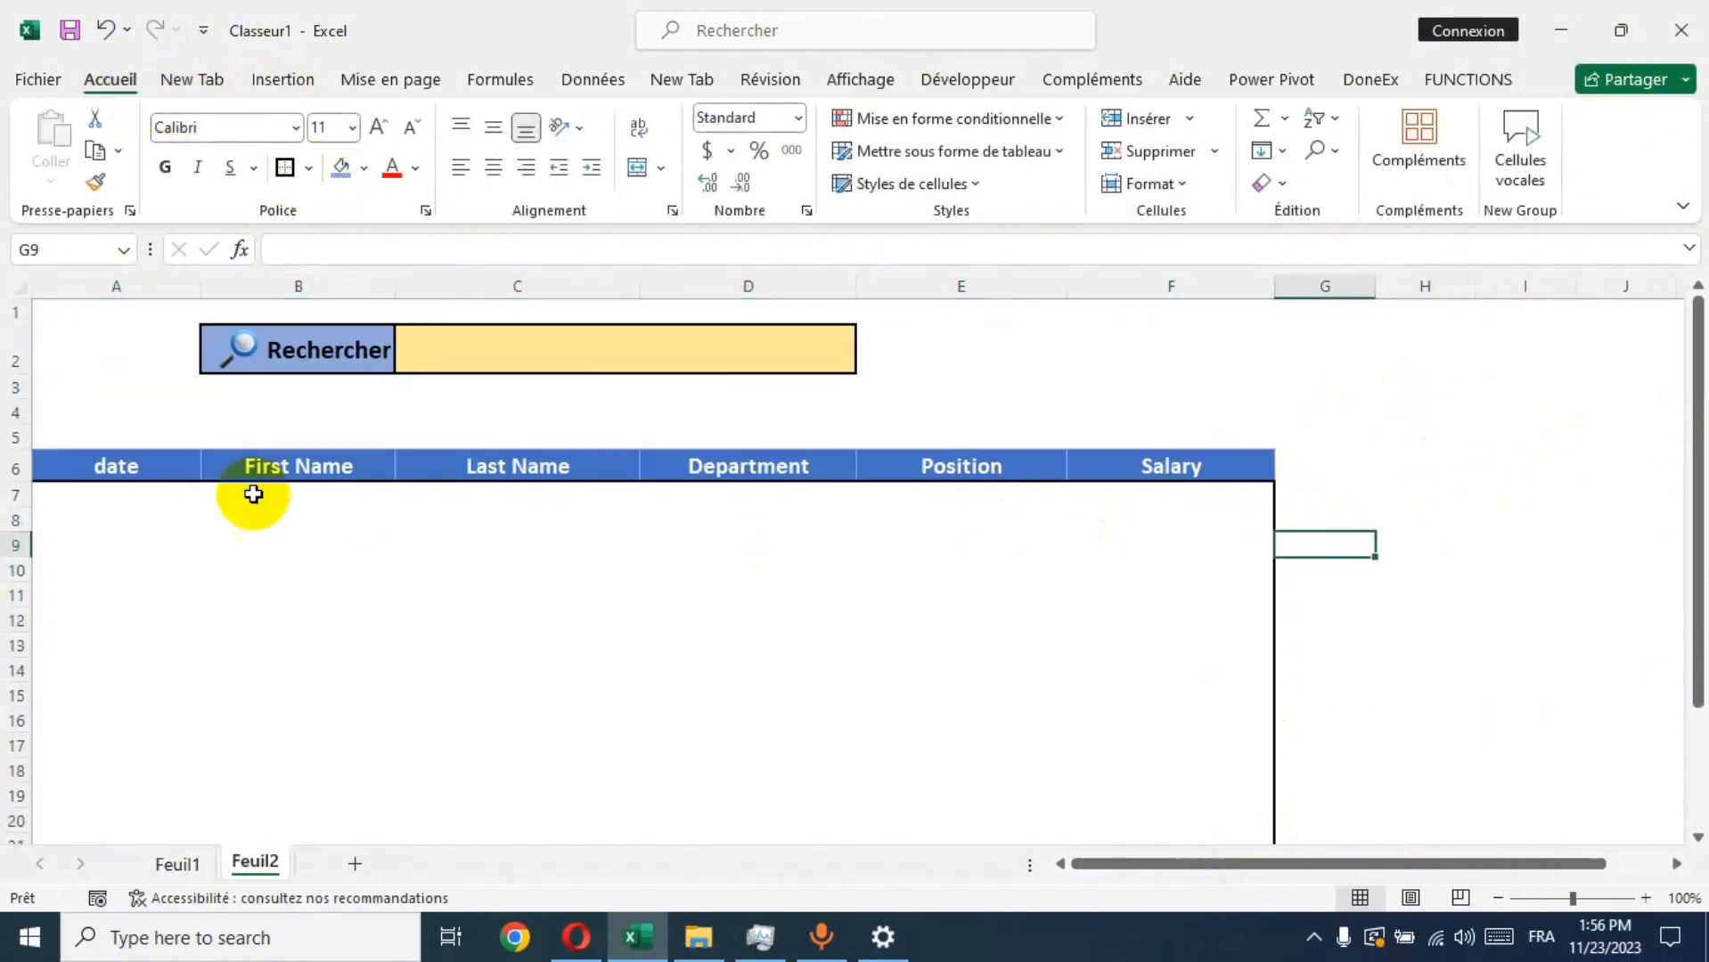
Step: Apply an outside border around the header row A6:F6
drag(96, 456, 1129, 465)
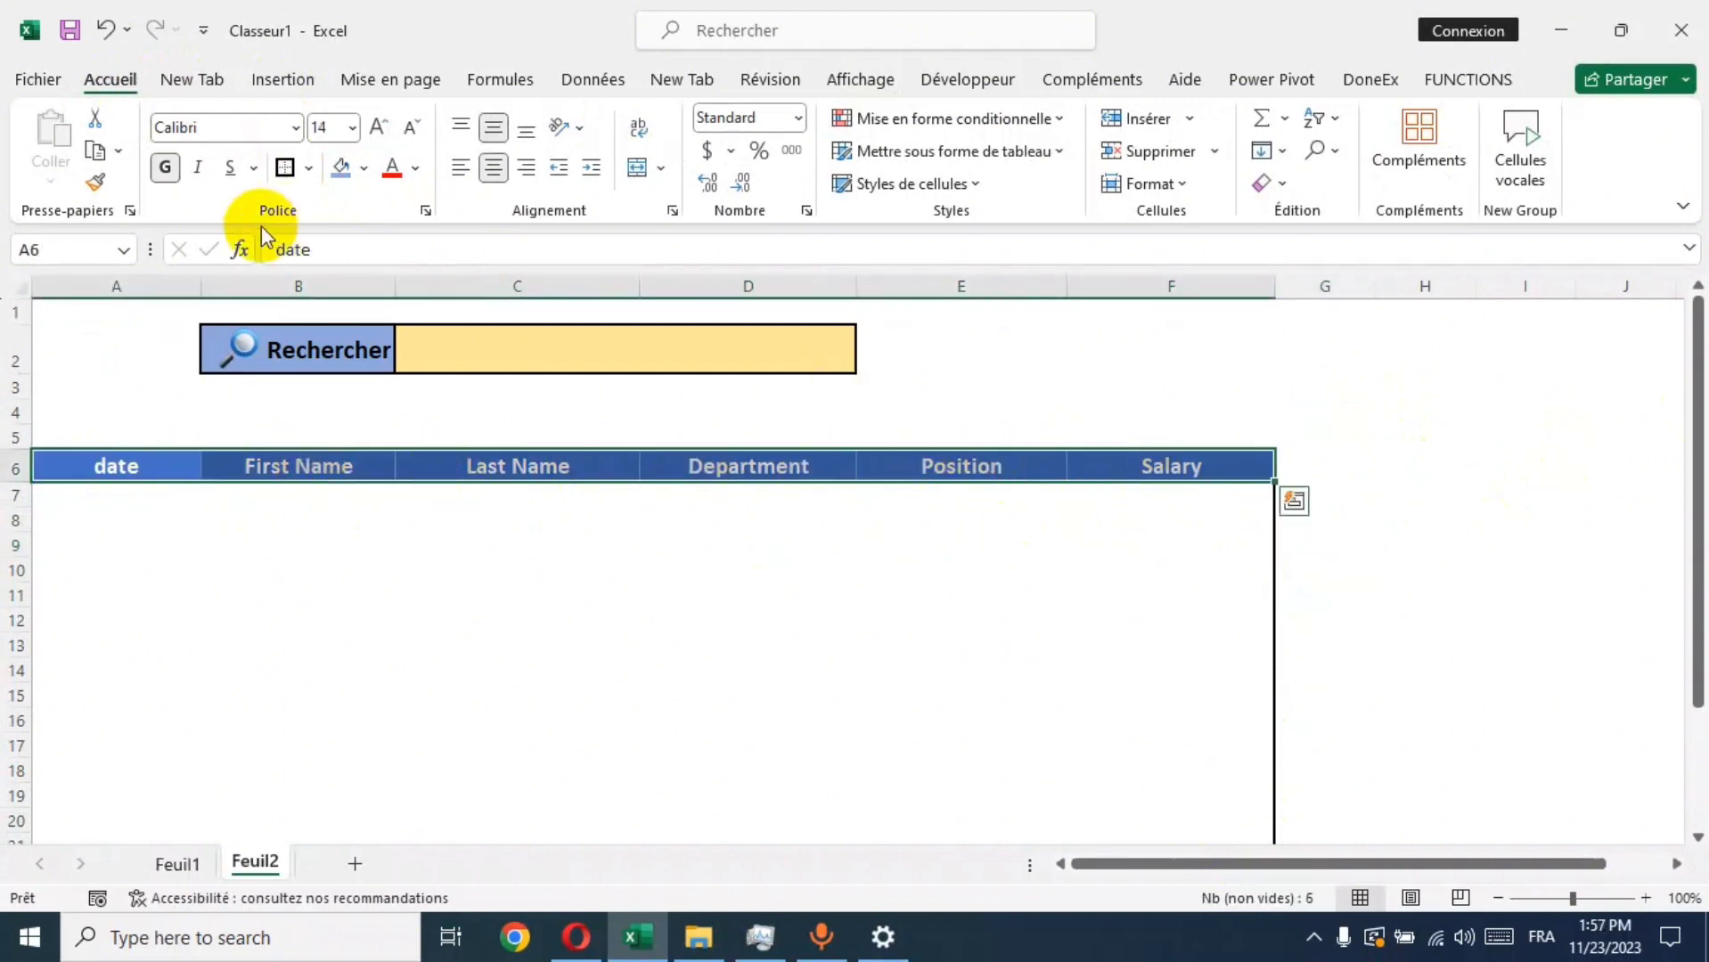
click(284, 169)
click(1452, 461)
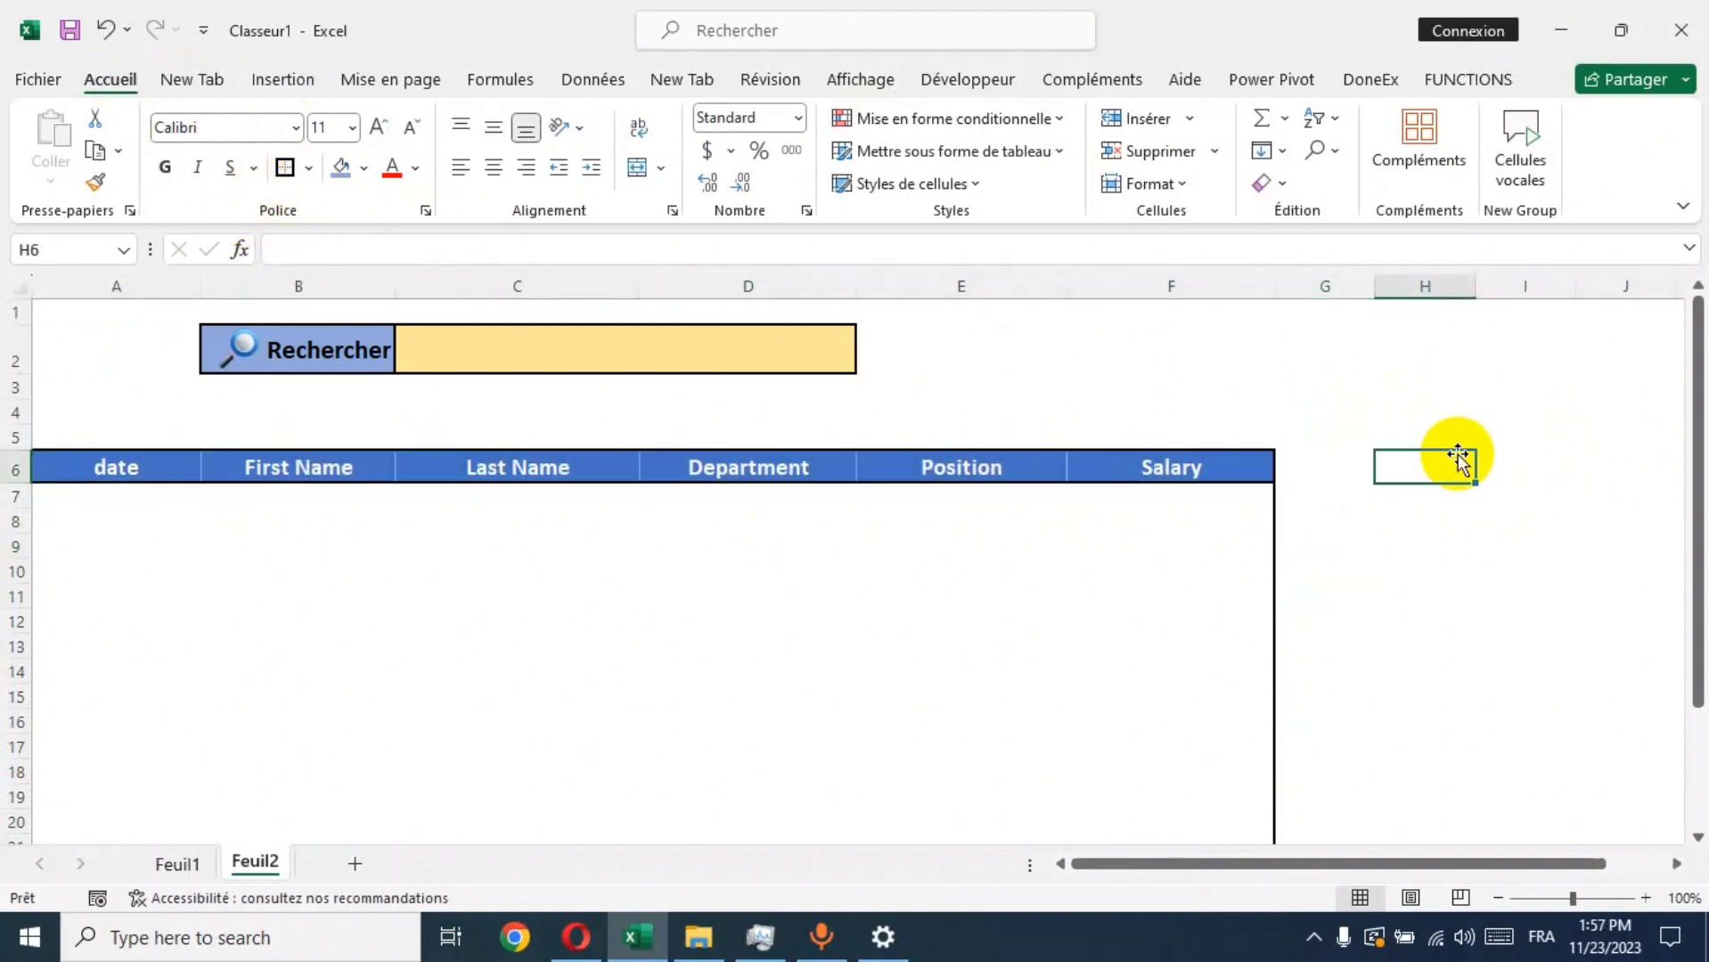
Step: Test the search on the bordered results sheet by entering 20 in the search cell C2
drag(1697, 408, 1698, 423)
scroll(972, 515, up, 1)
double_click(667, 355)
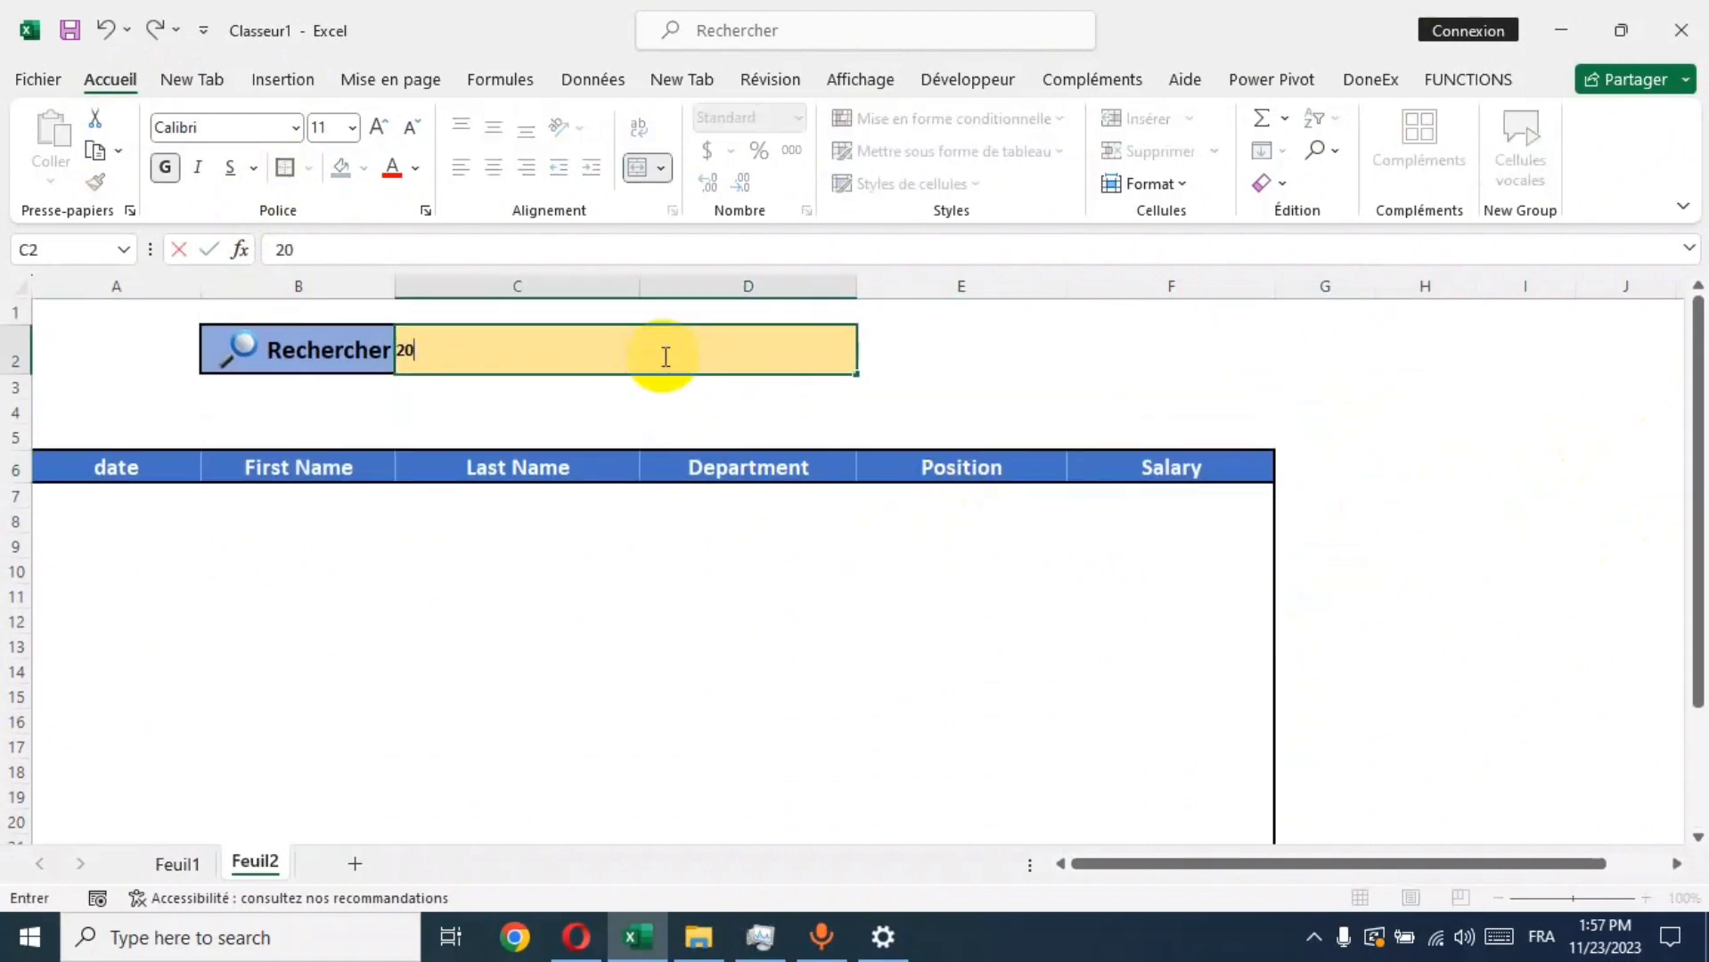
key(Return)
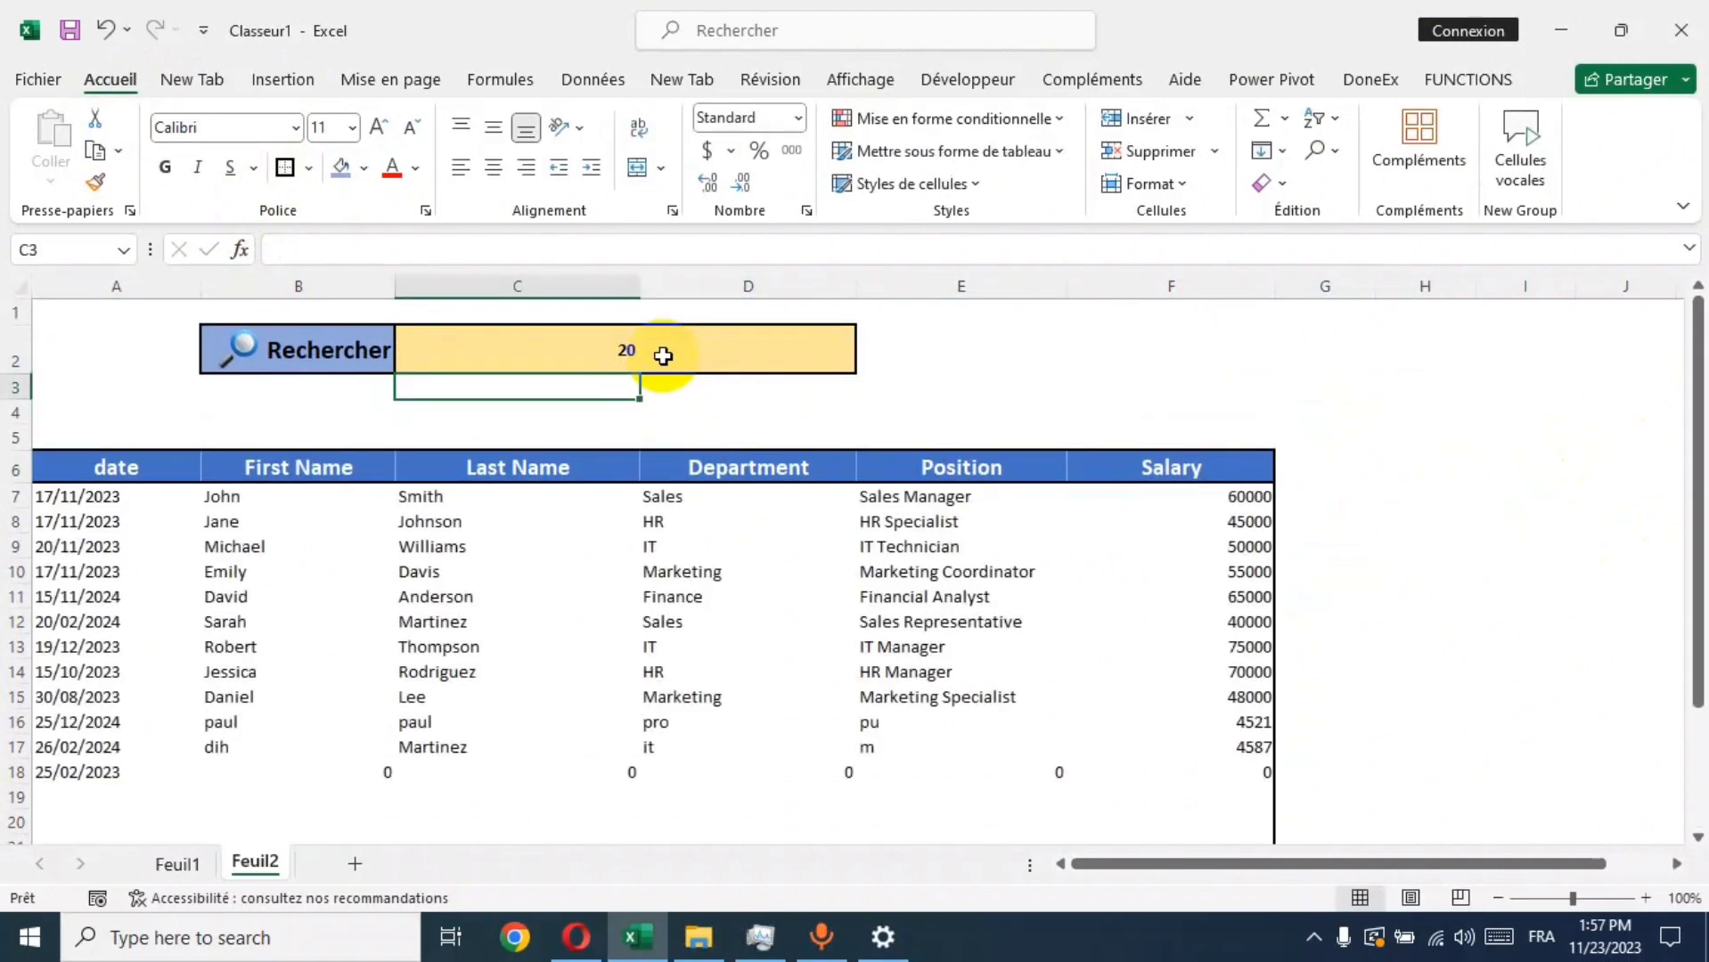
Step: Filter the employee results by day with 15 in the search cell C2, and move the selection outside the table
double_click(717, 341)
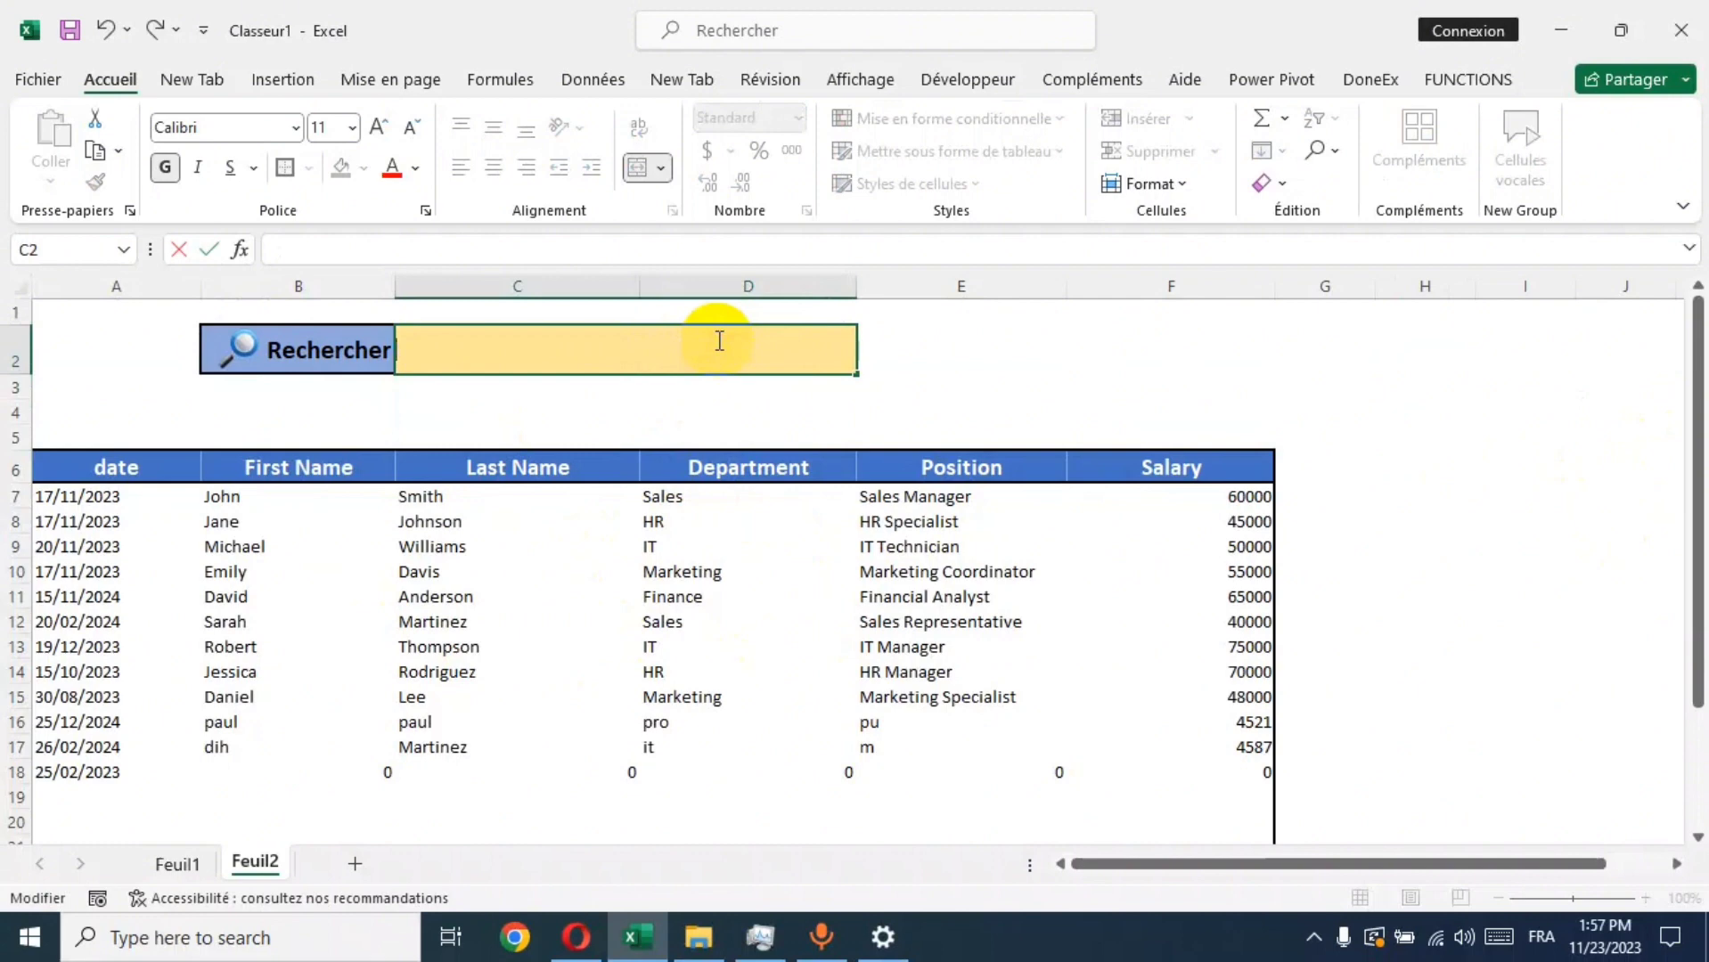
text(15)
key(Return)
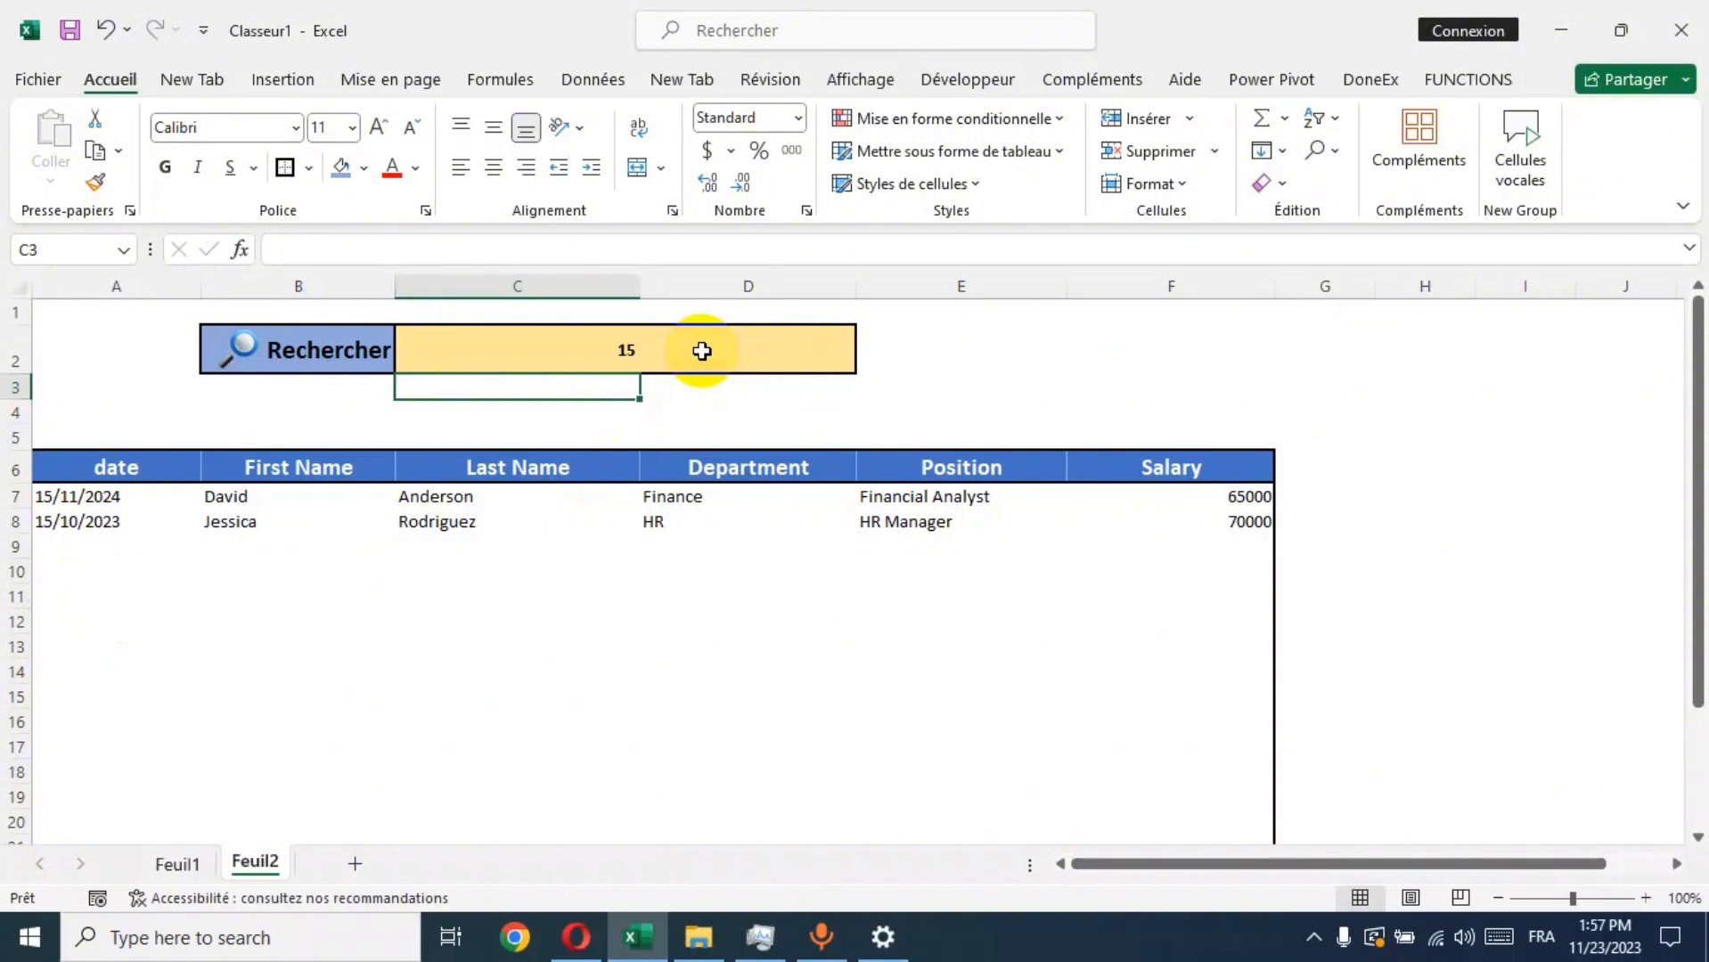
click(1494, 472)
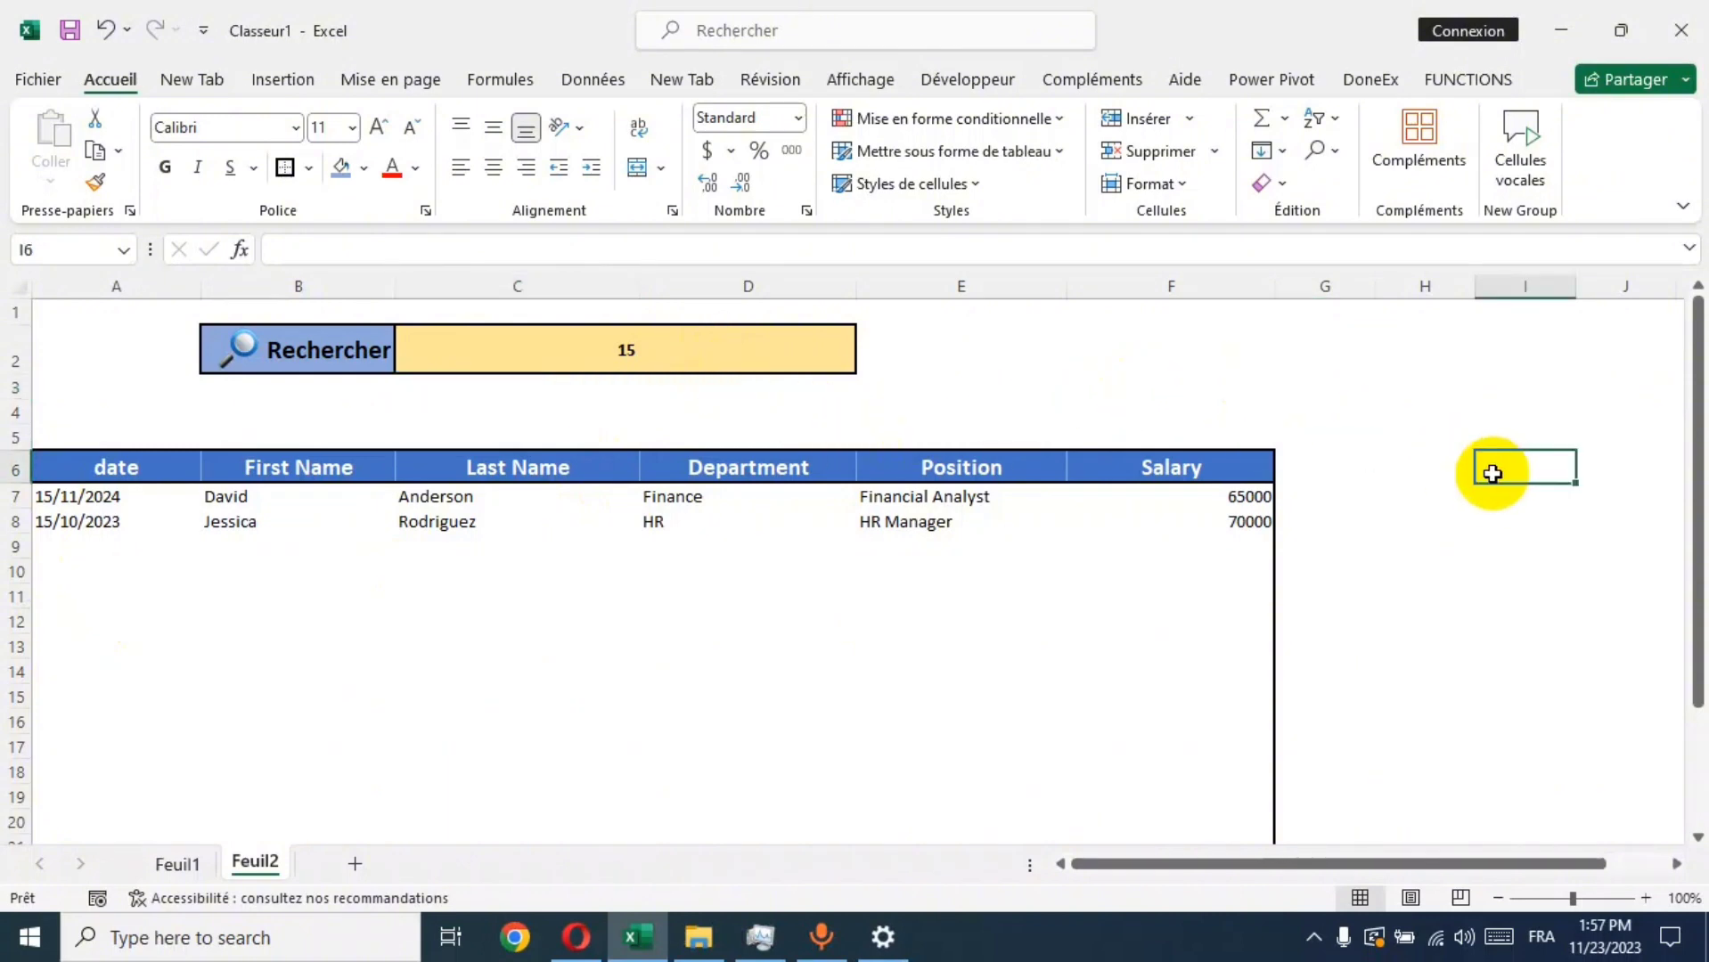
scroll(1495, 468, down, 3)
scroll(1498, 461, up, 3)
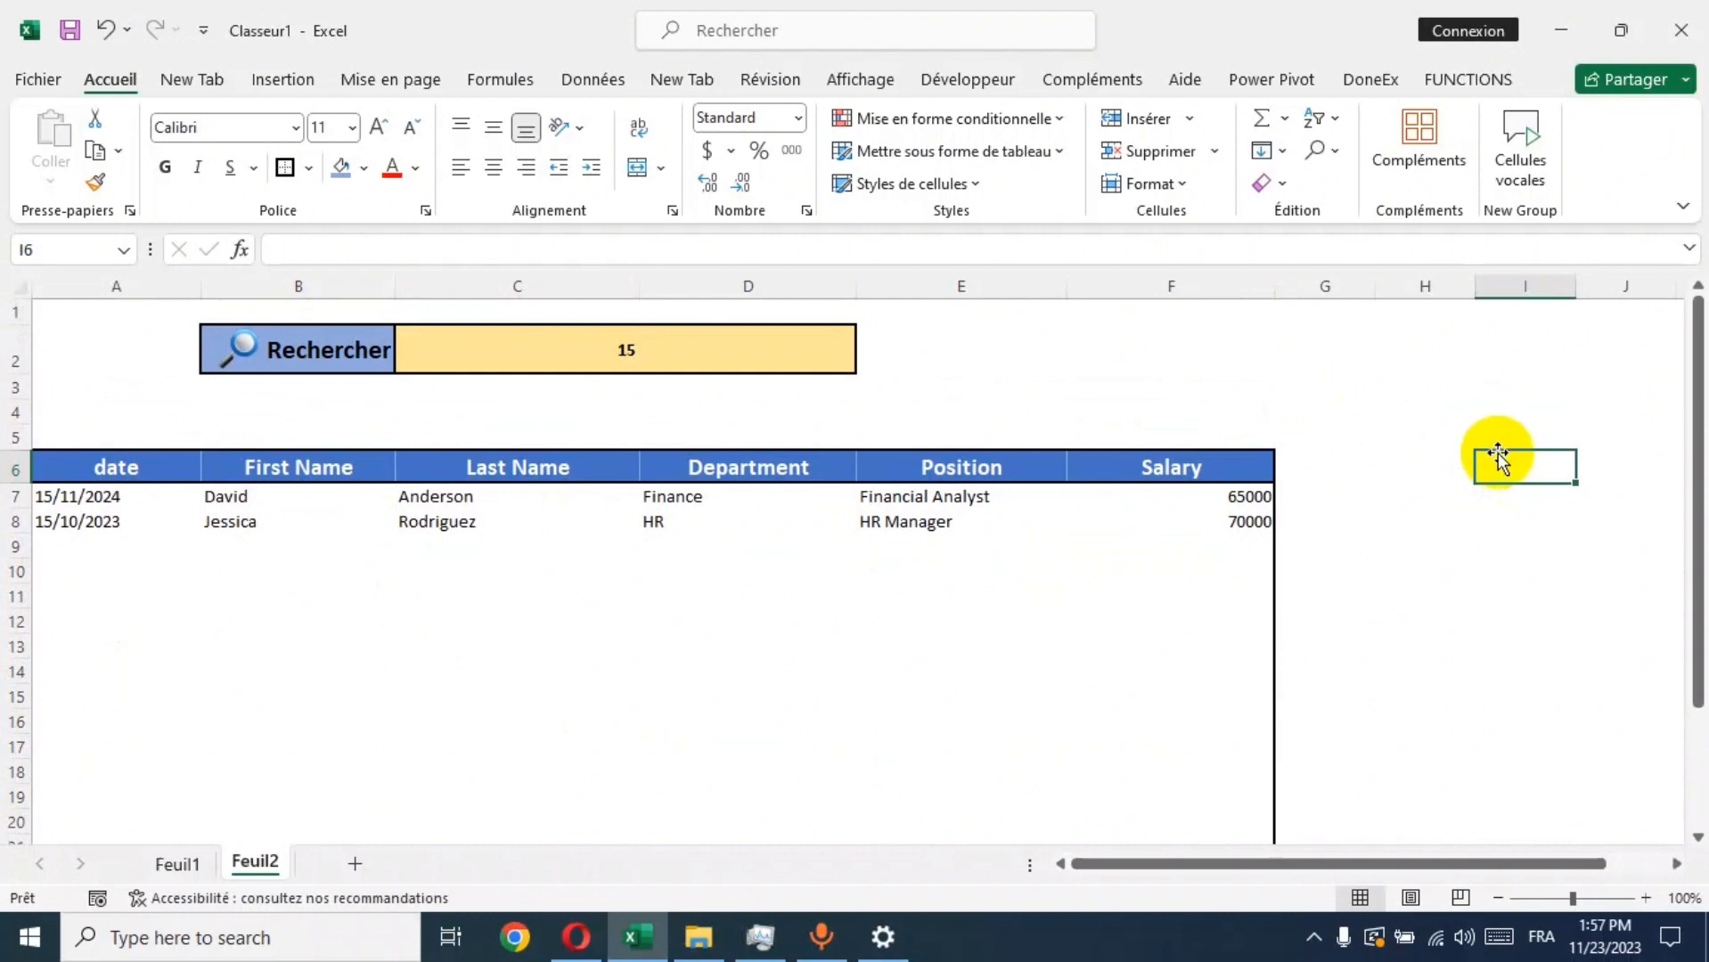
drag(1695, 383, 1647, 374)
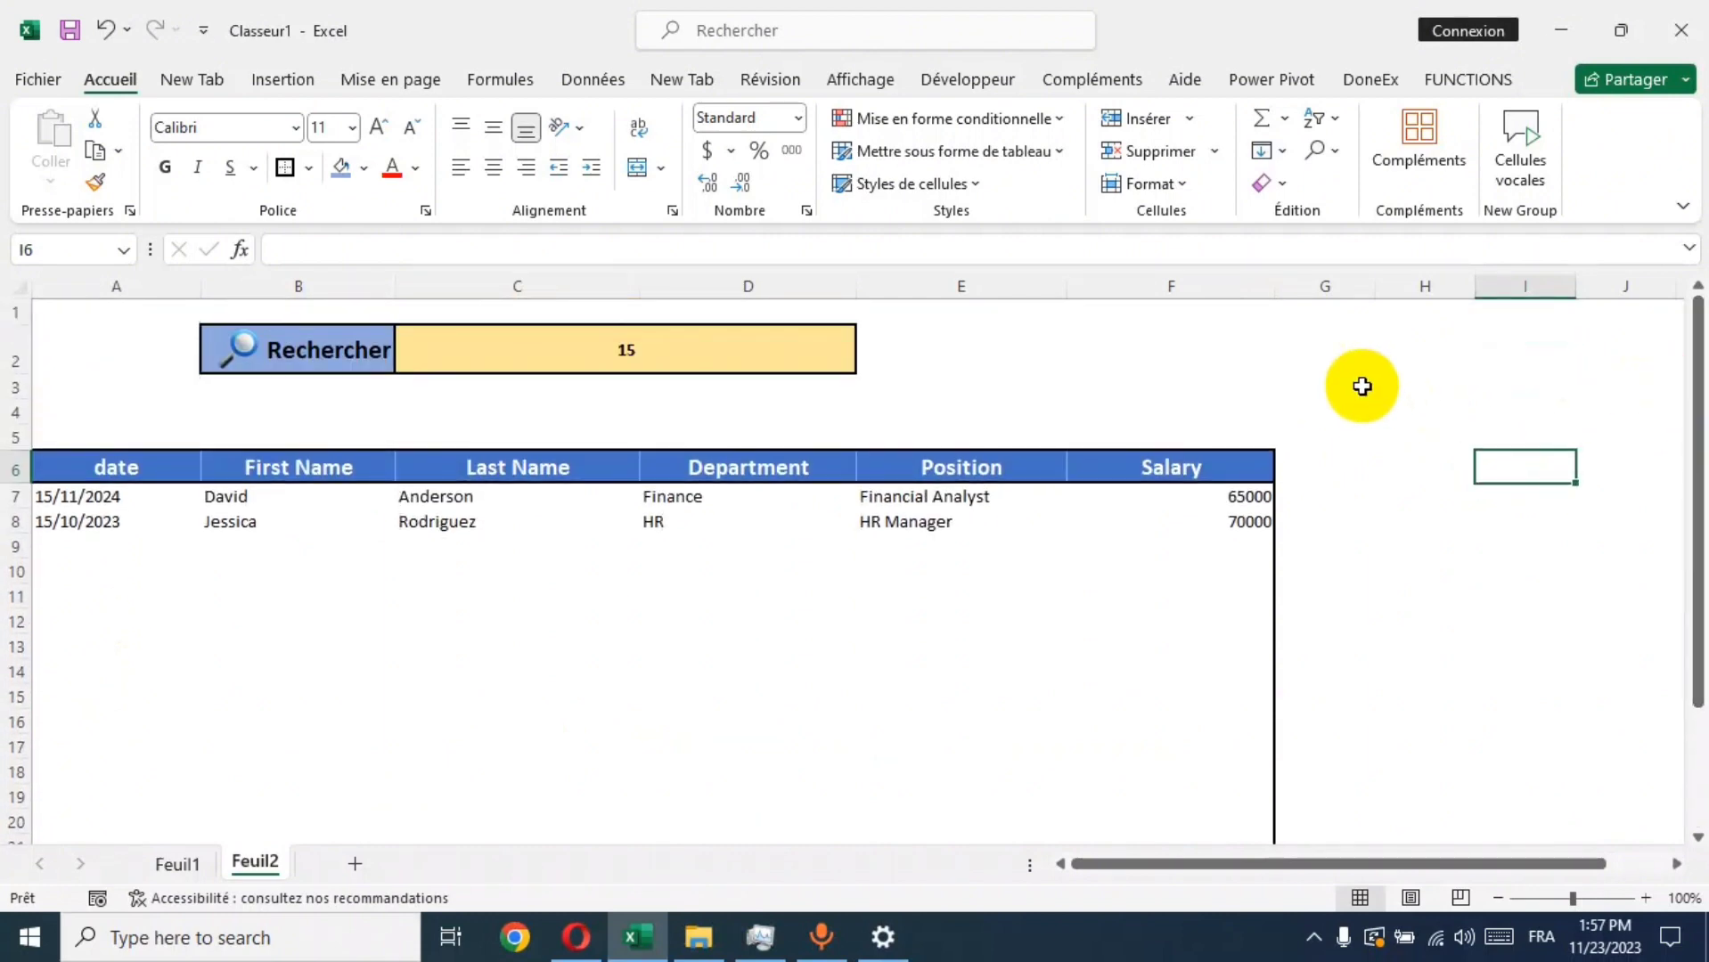